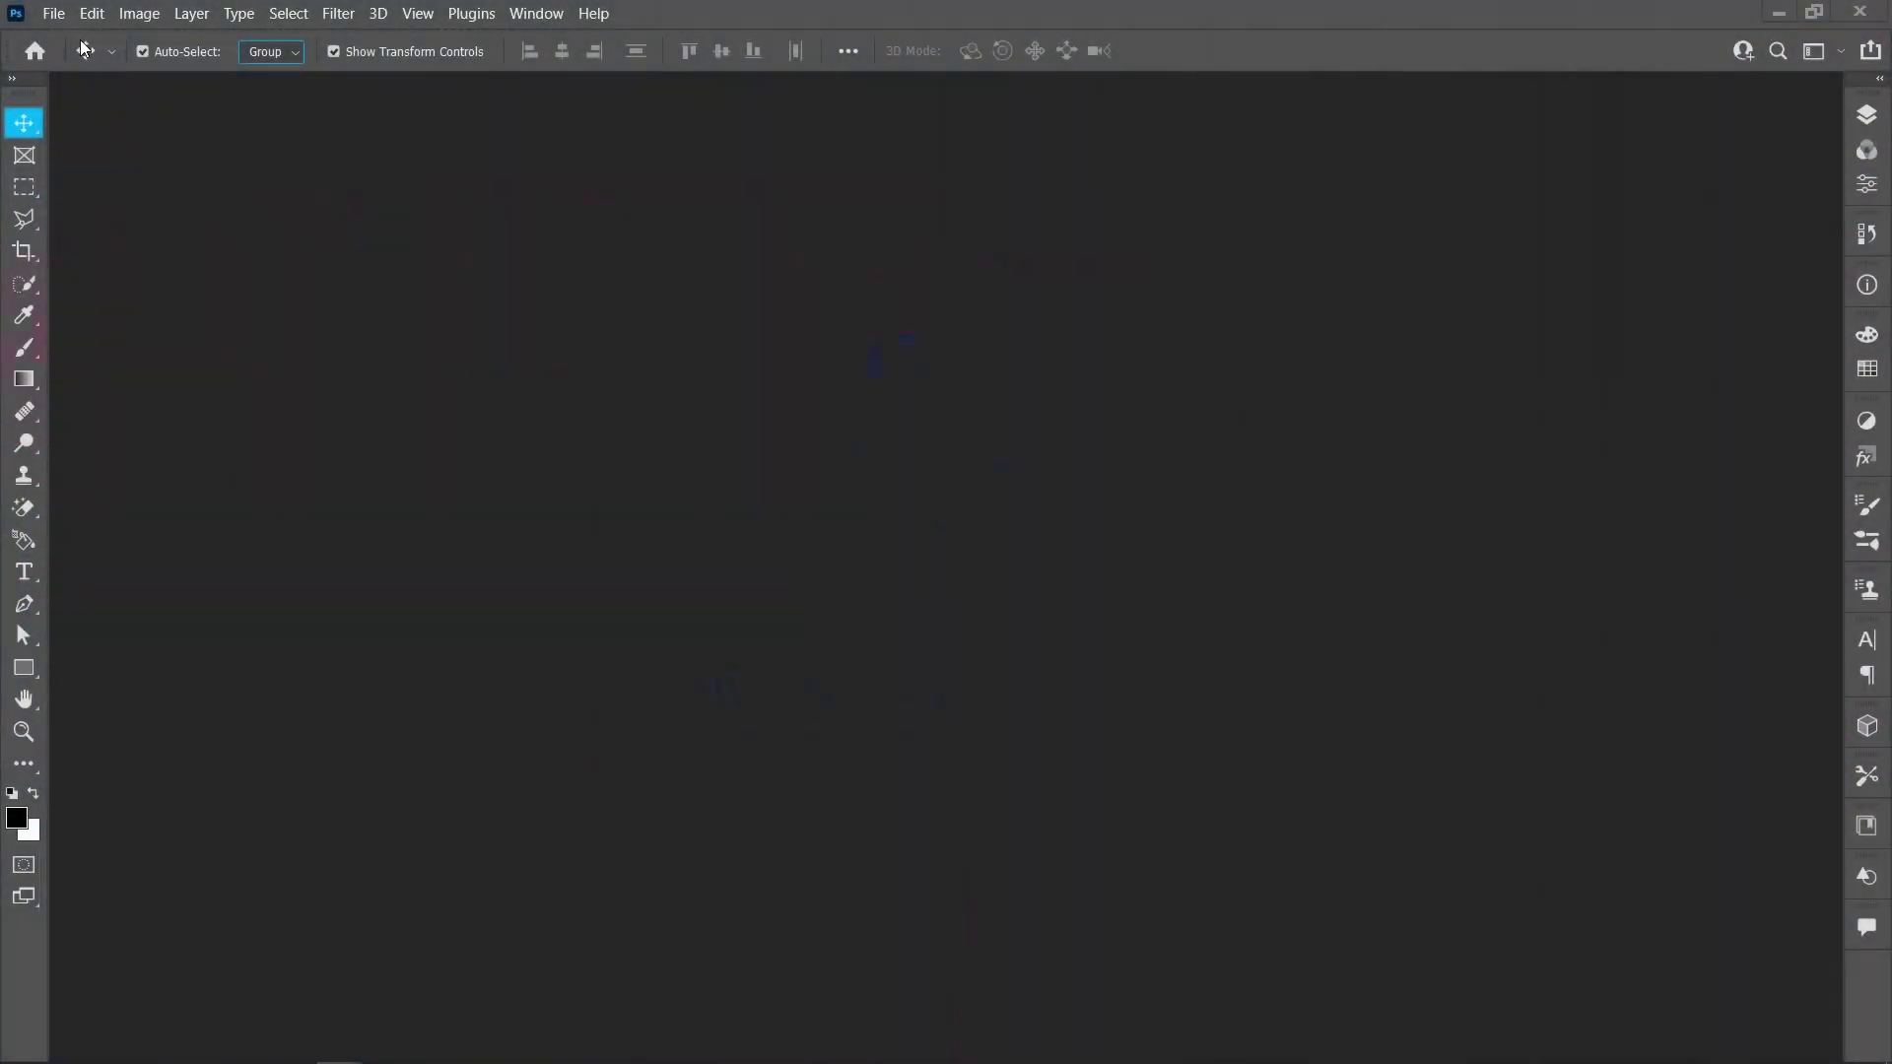
# - Create a new 1080 × 1080 px document from the Recent custom preset
pyautogui.click(53, 13)
pyautogui.click(69, 30)
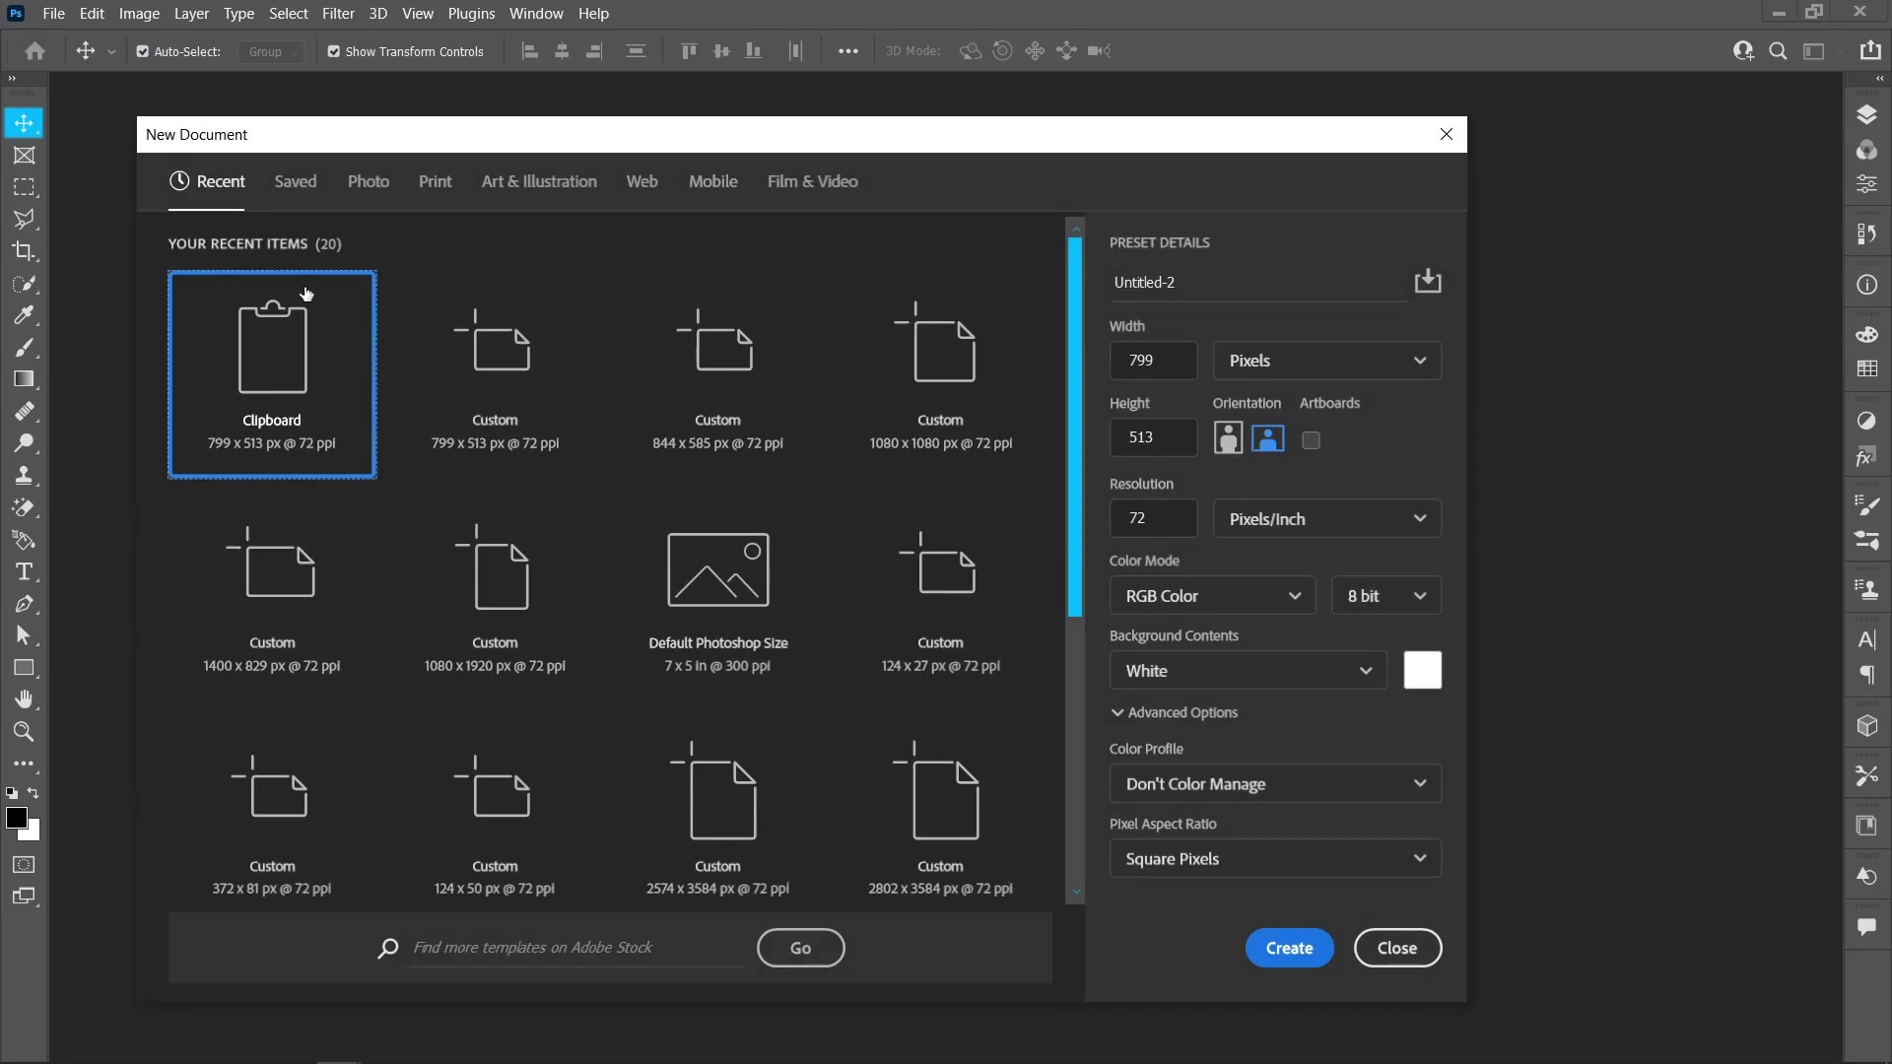
pyautogui.click(931, 448)
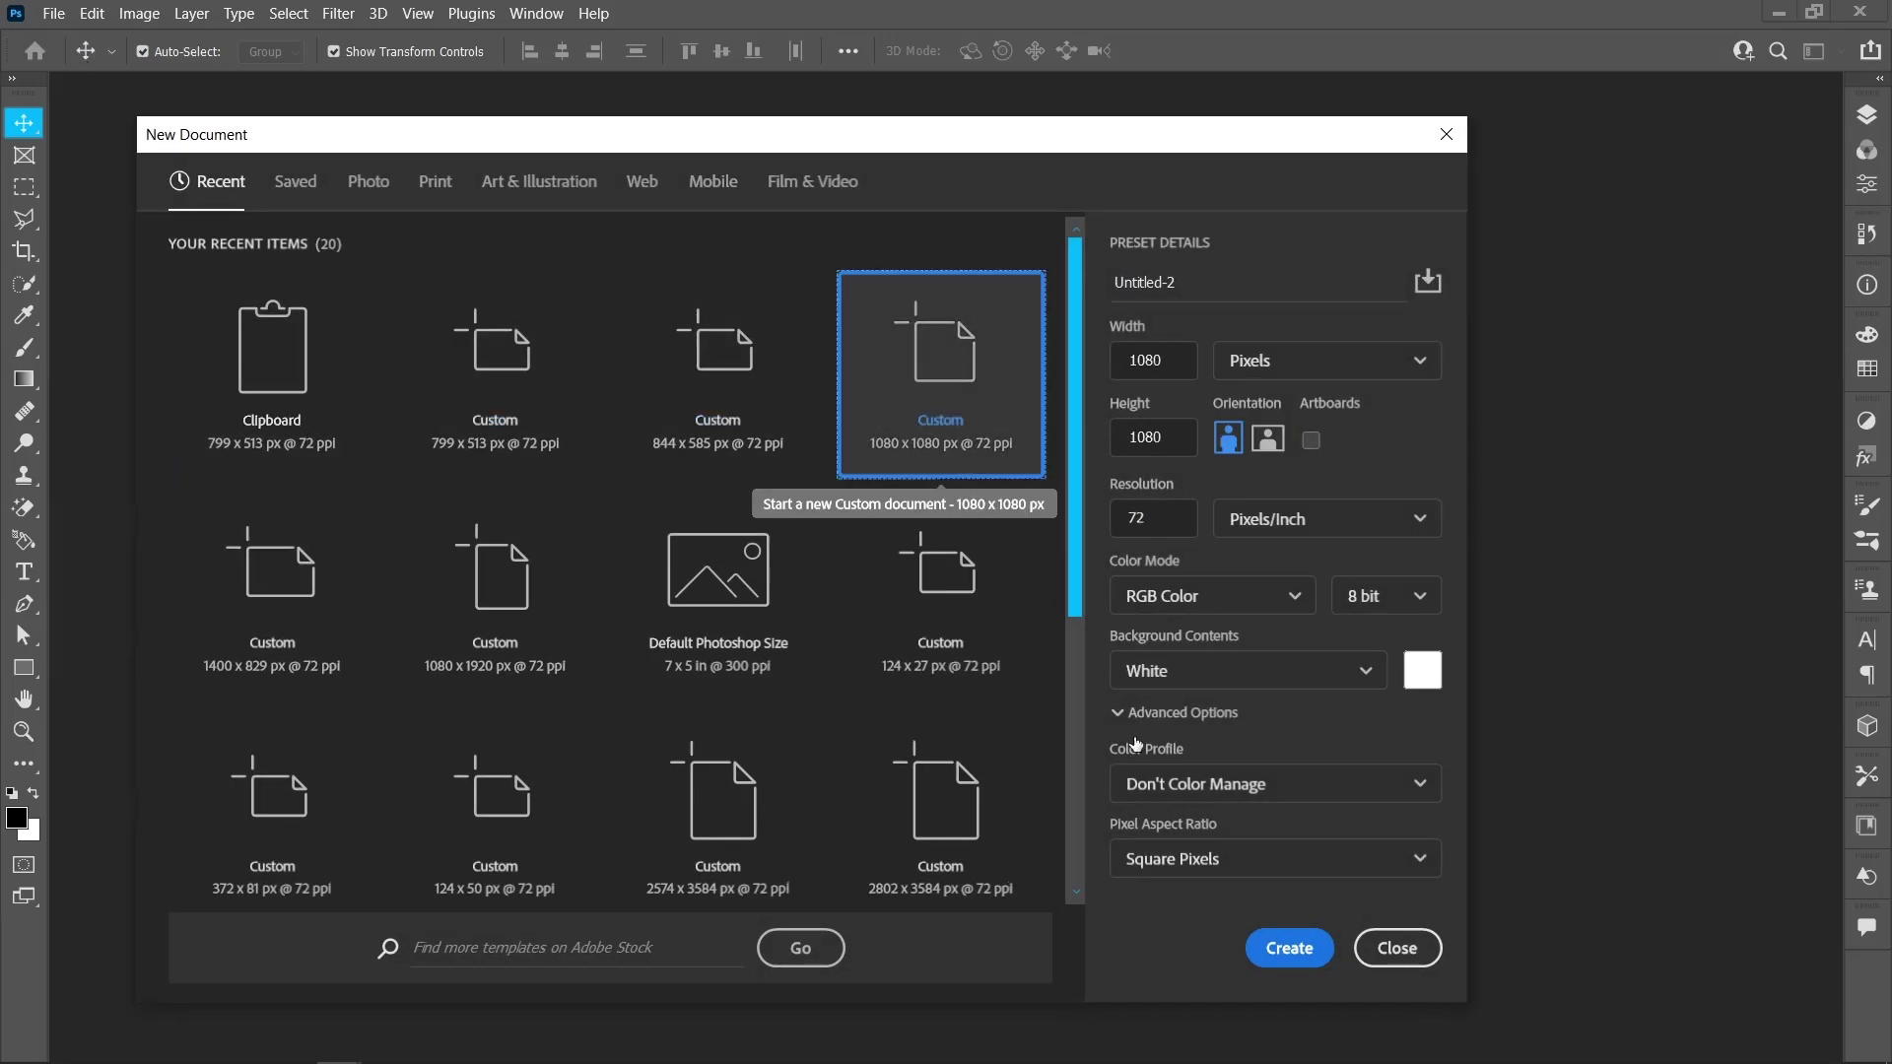
pyautogui.click(1257, 958)
# - Place the Designer image from Pictures as an embedded layer and commit it
pyautogui.click(59, 12)
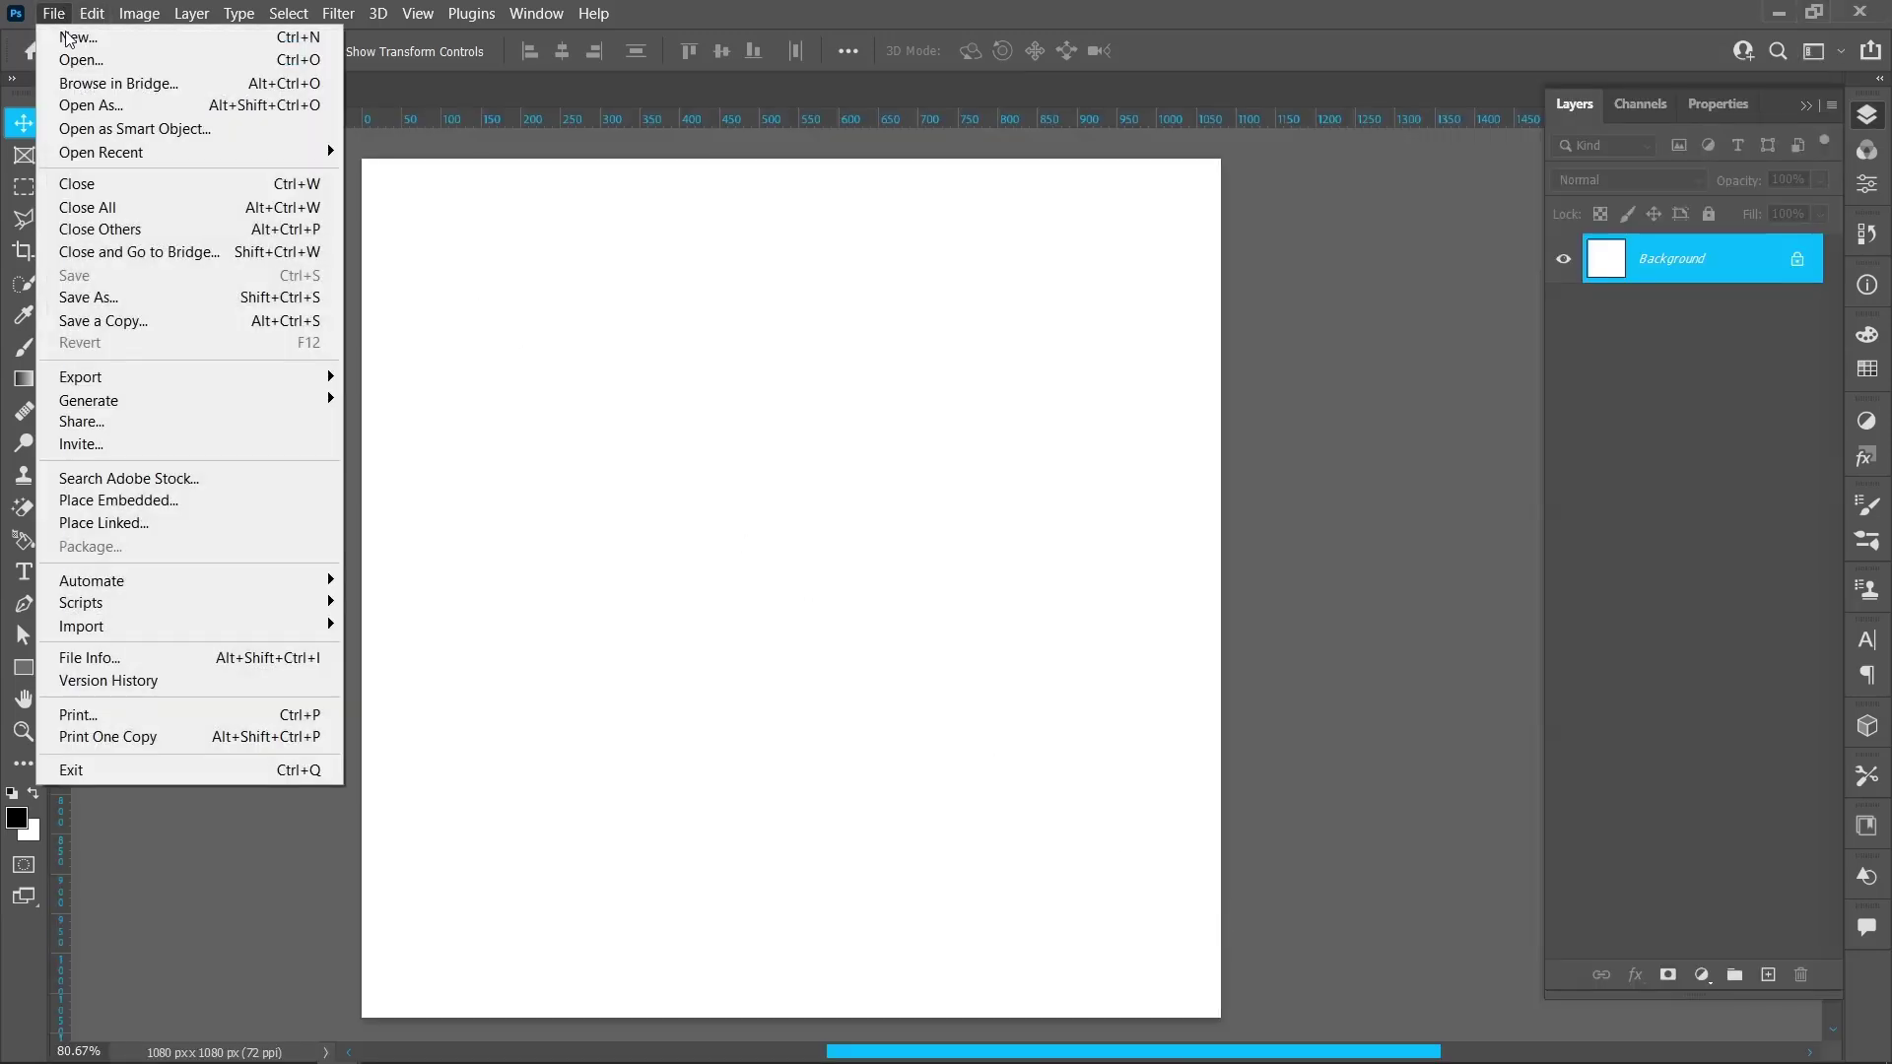
pyautogui.click(157, 505)
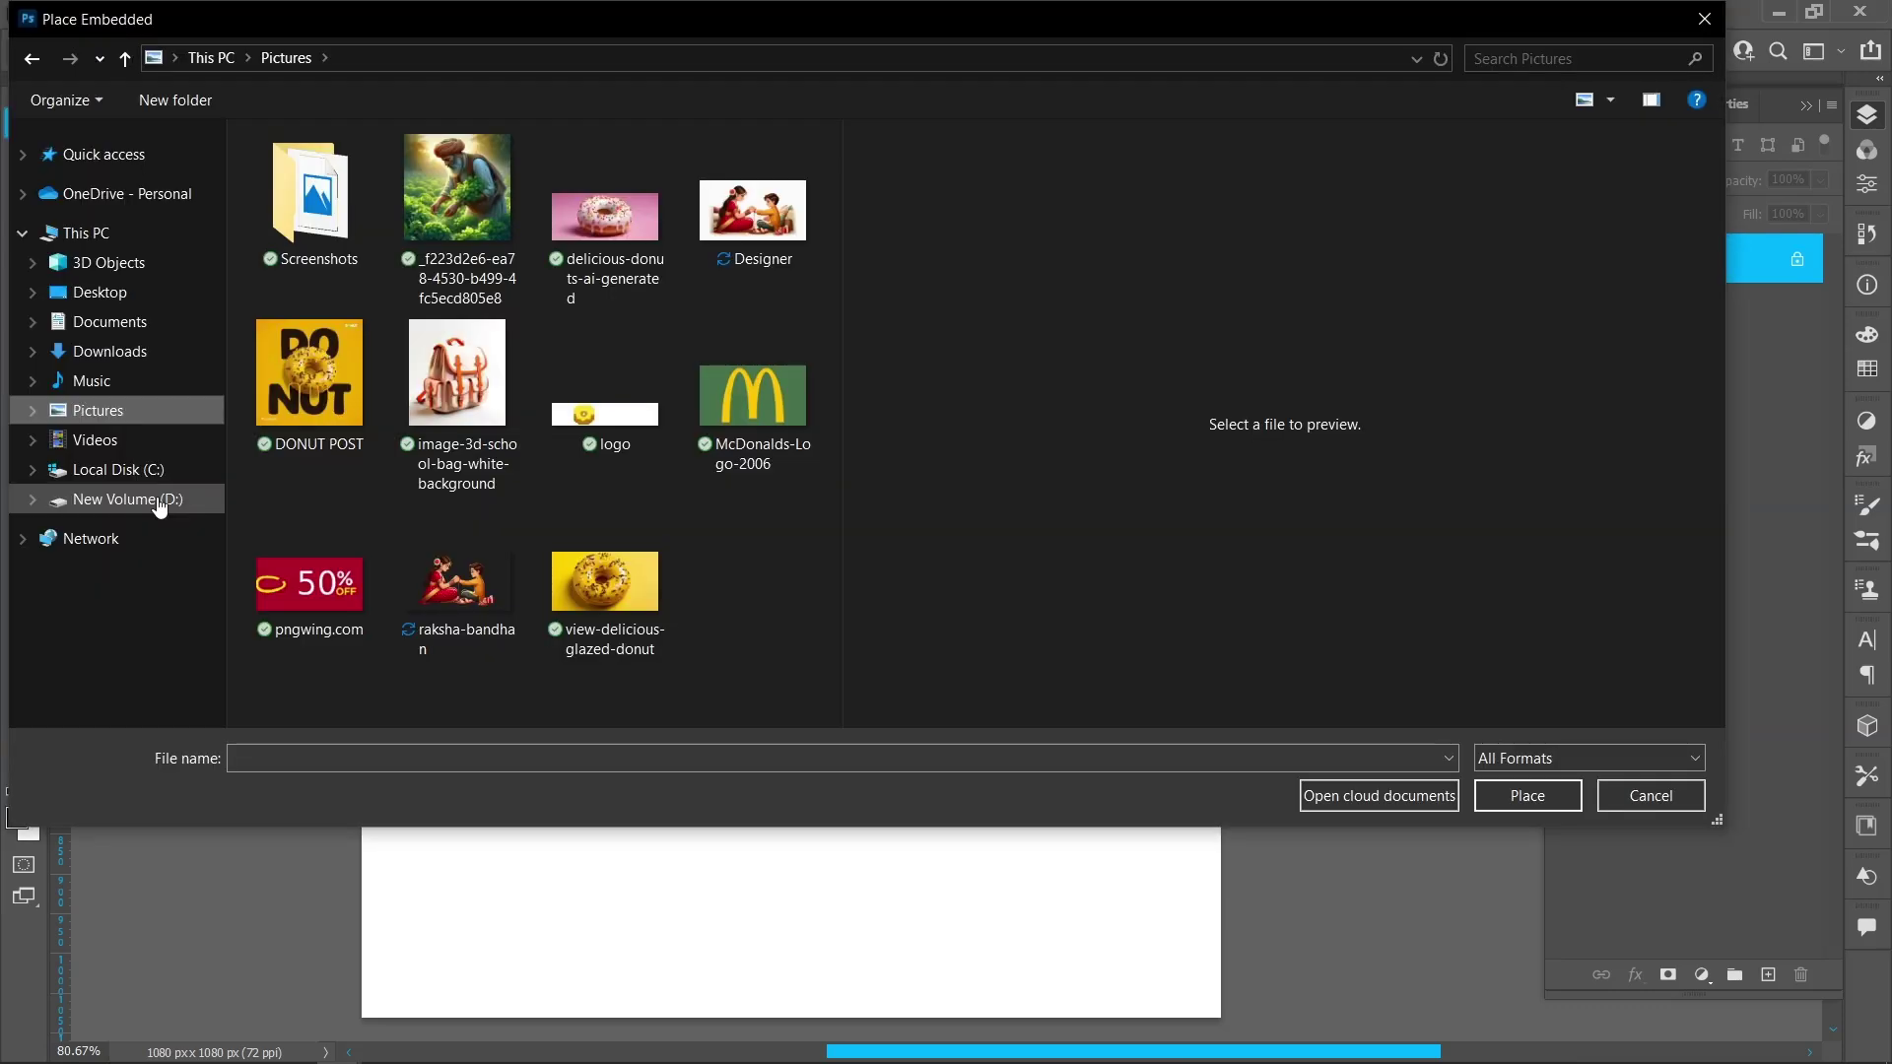
pyautogui.click(743, 239)
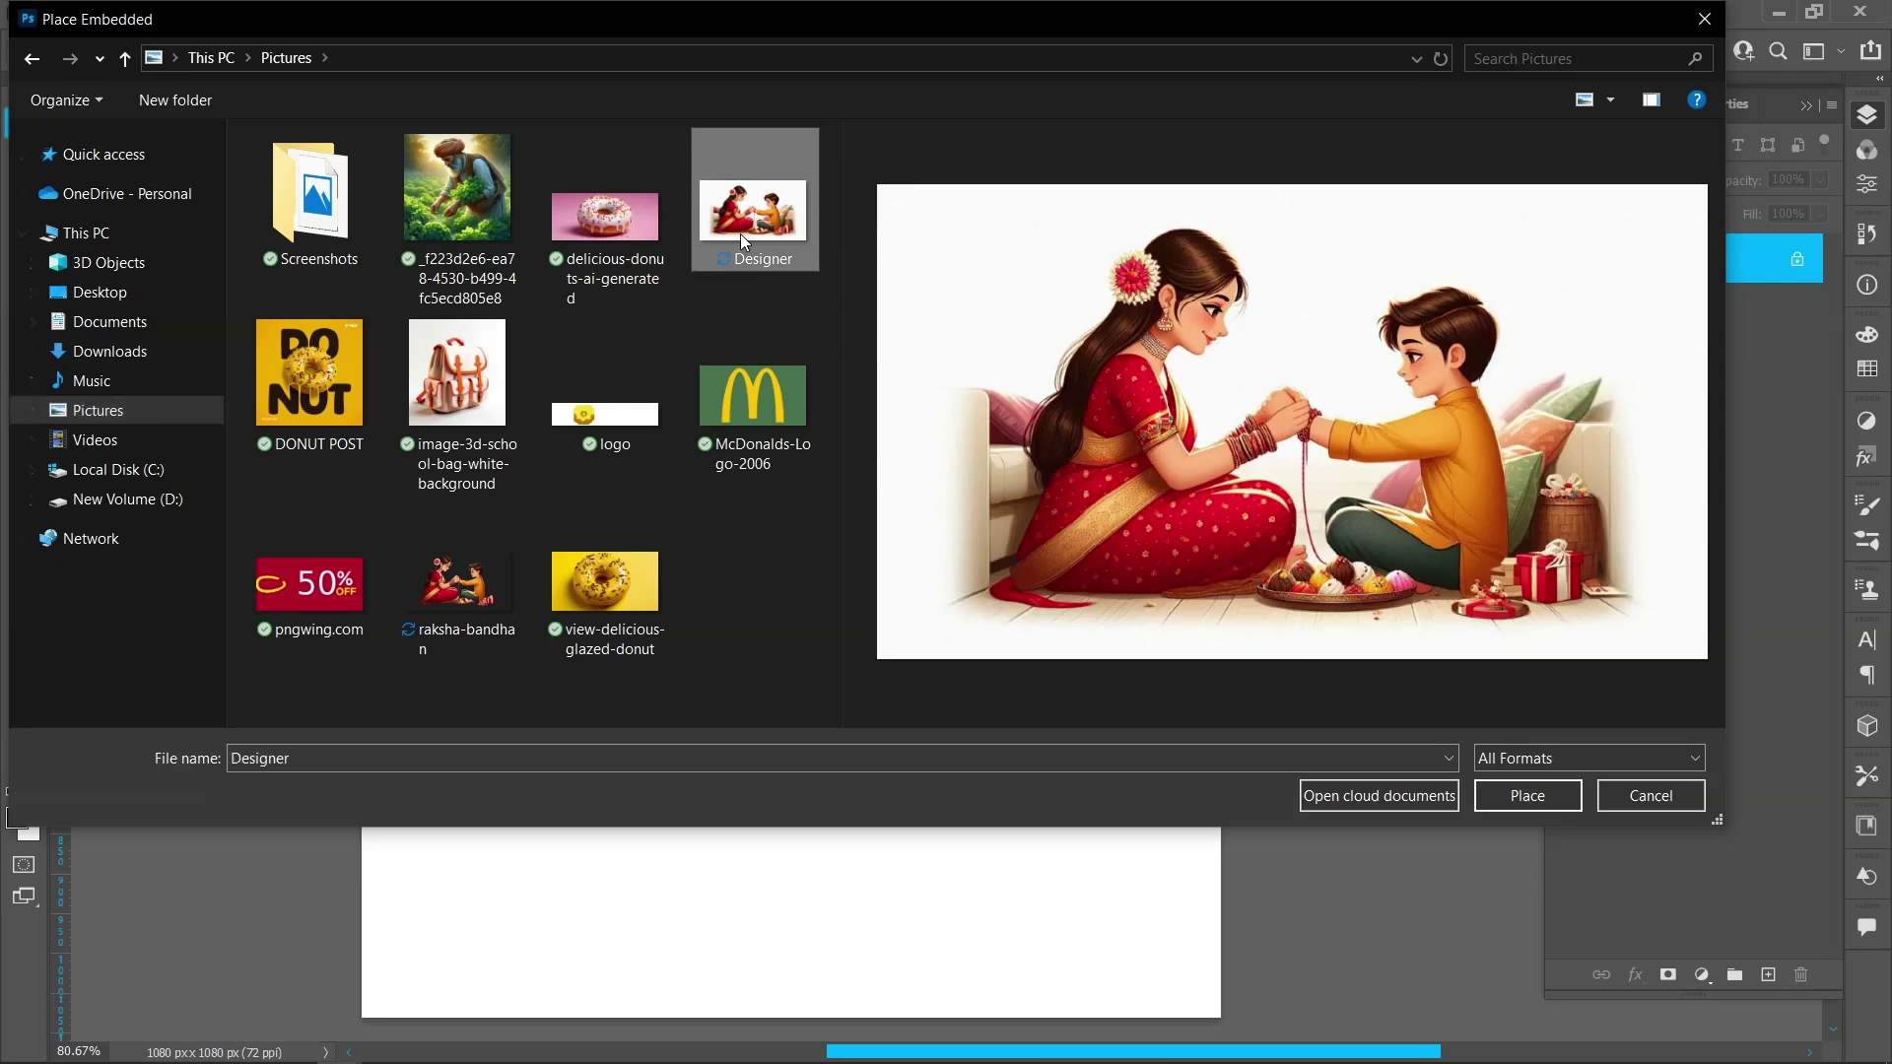
pyautogui.click(1523, 794)
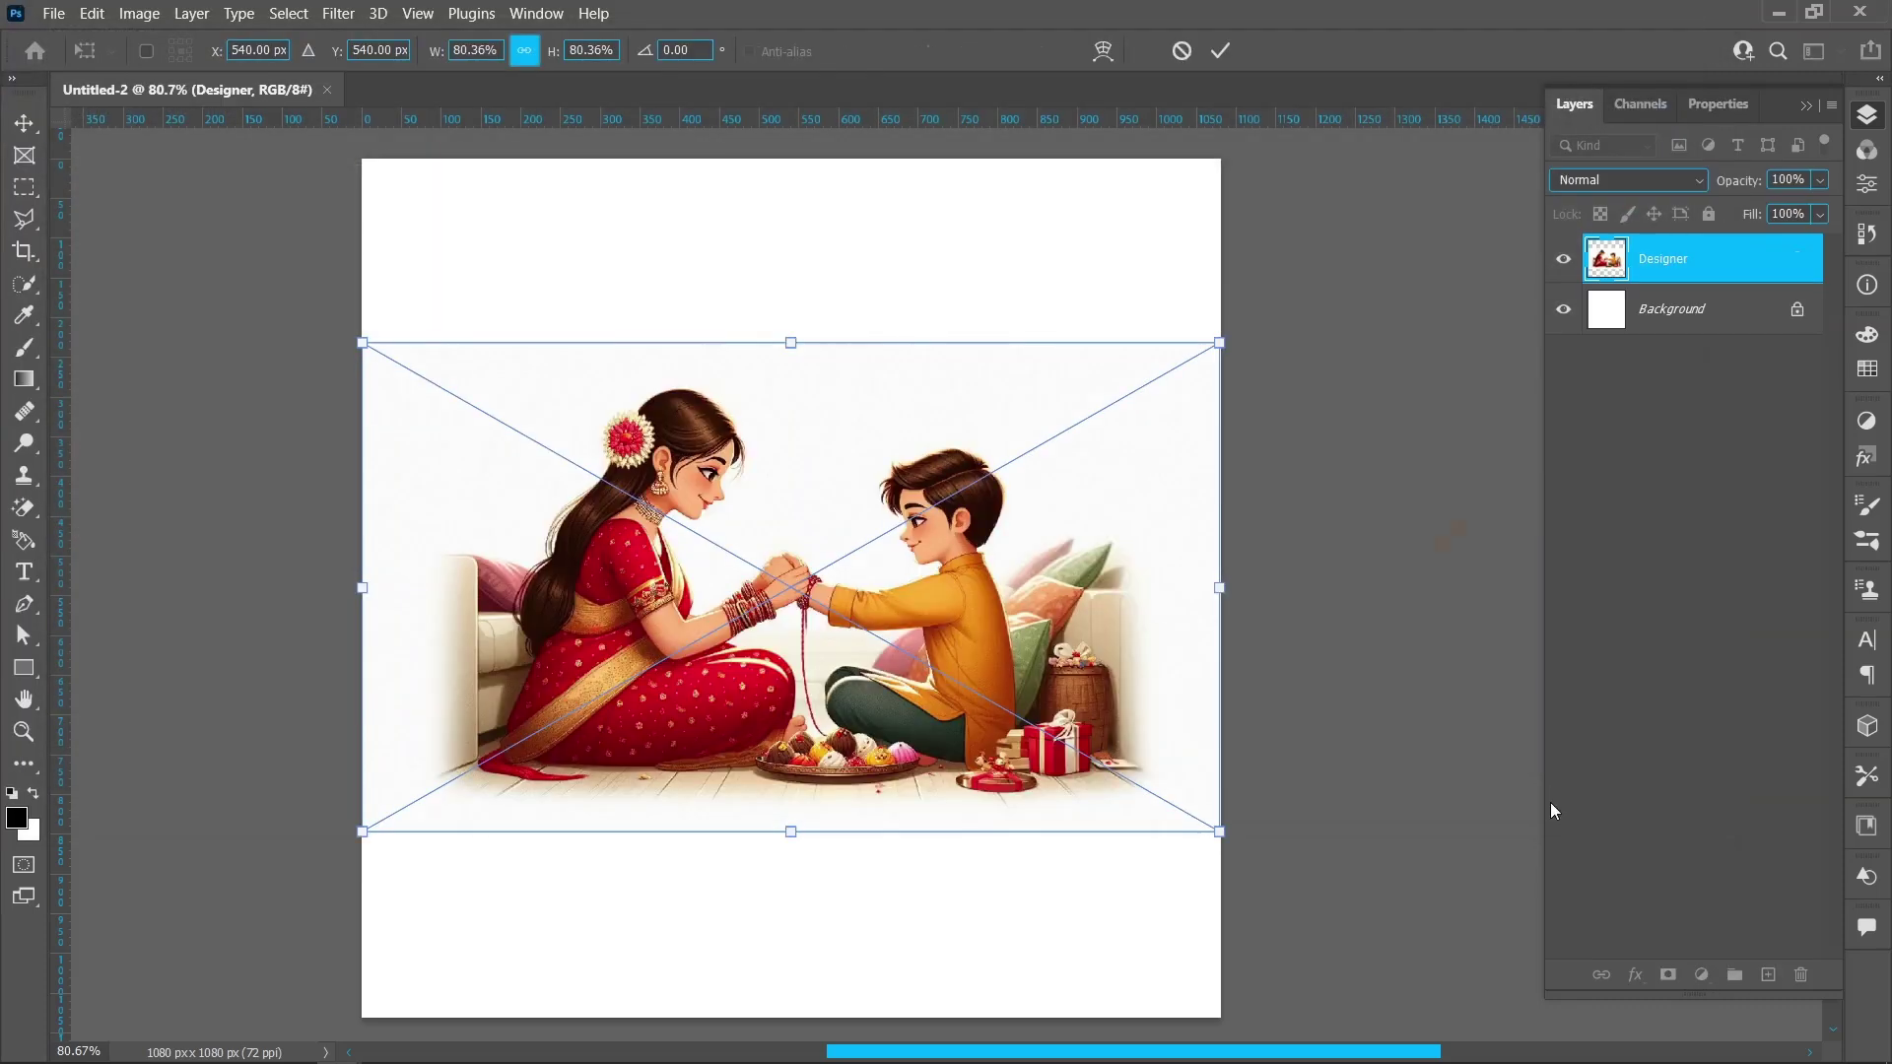
pyautogui.click(1221, 51)
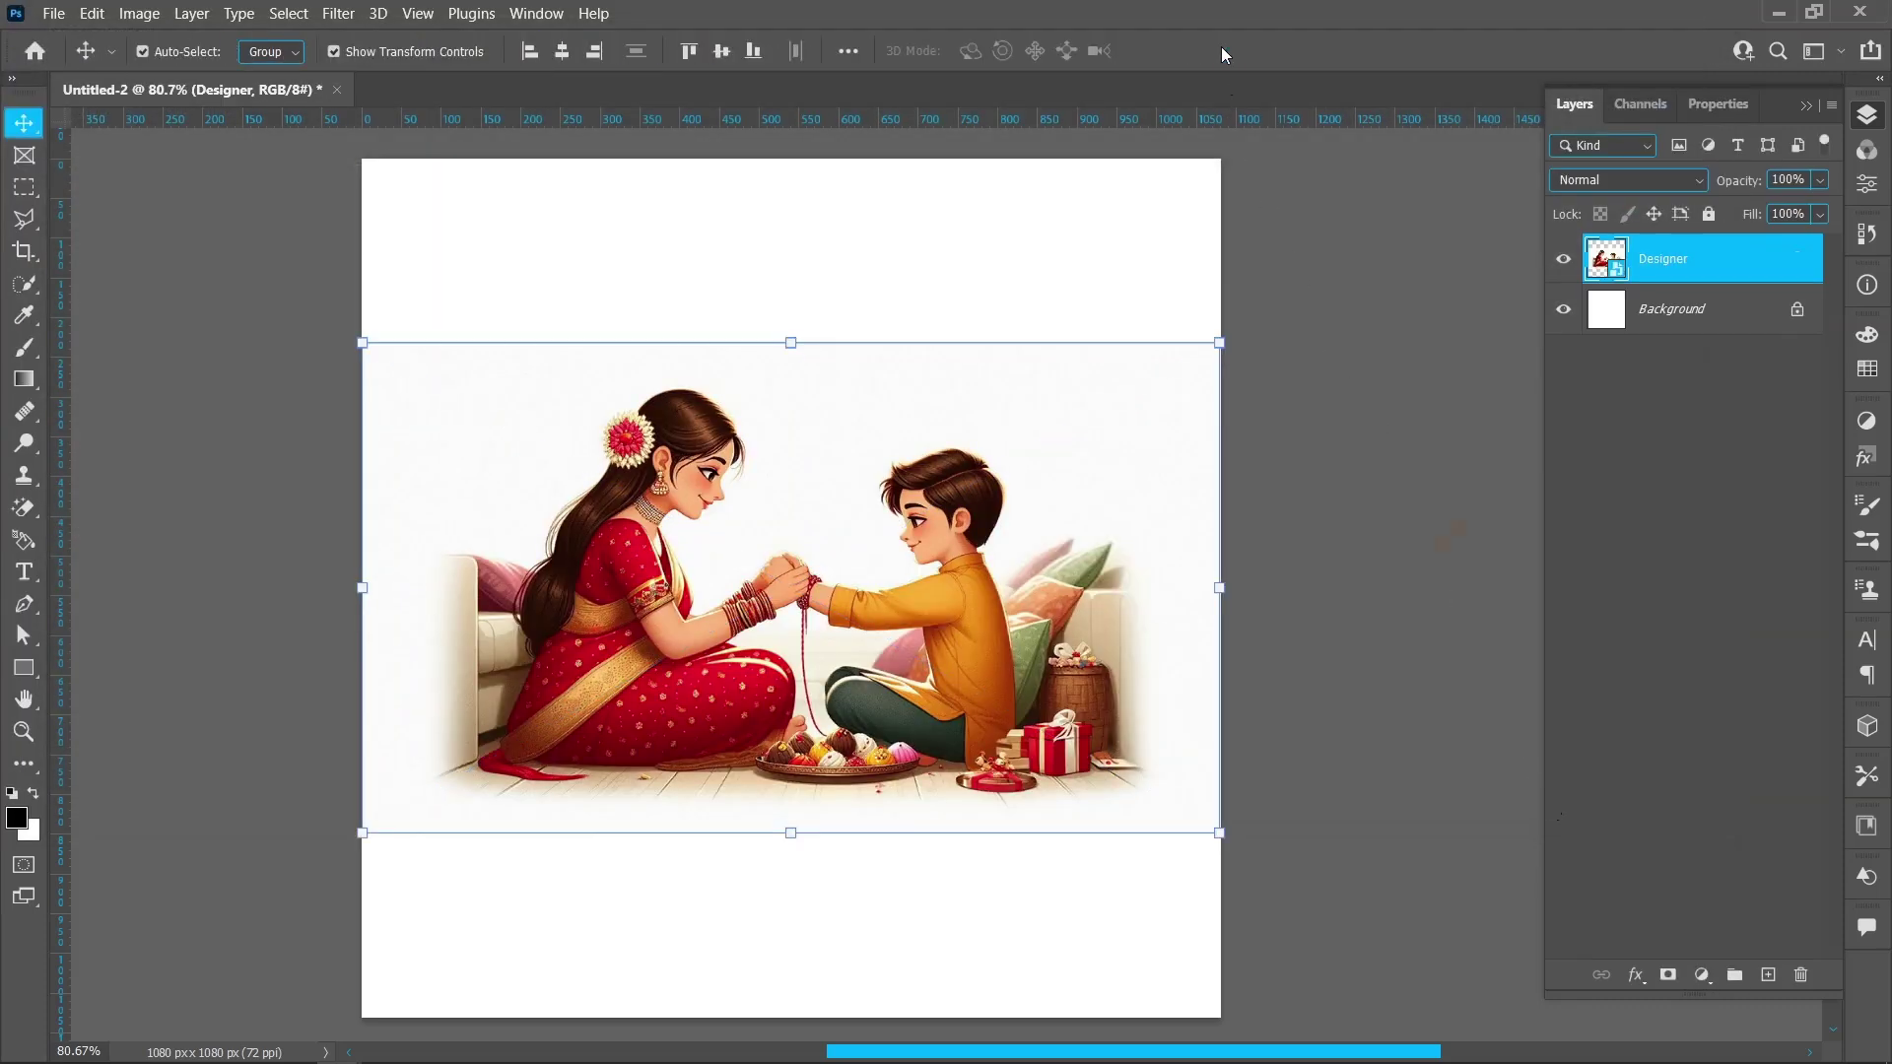
# - Add a peach Solid Color fill layer with hex F0C89D above the Background
pyautogui.click(1677, 320)
pyautogui.click(1701, 974)
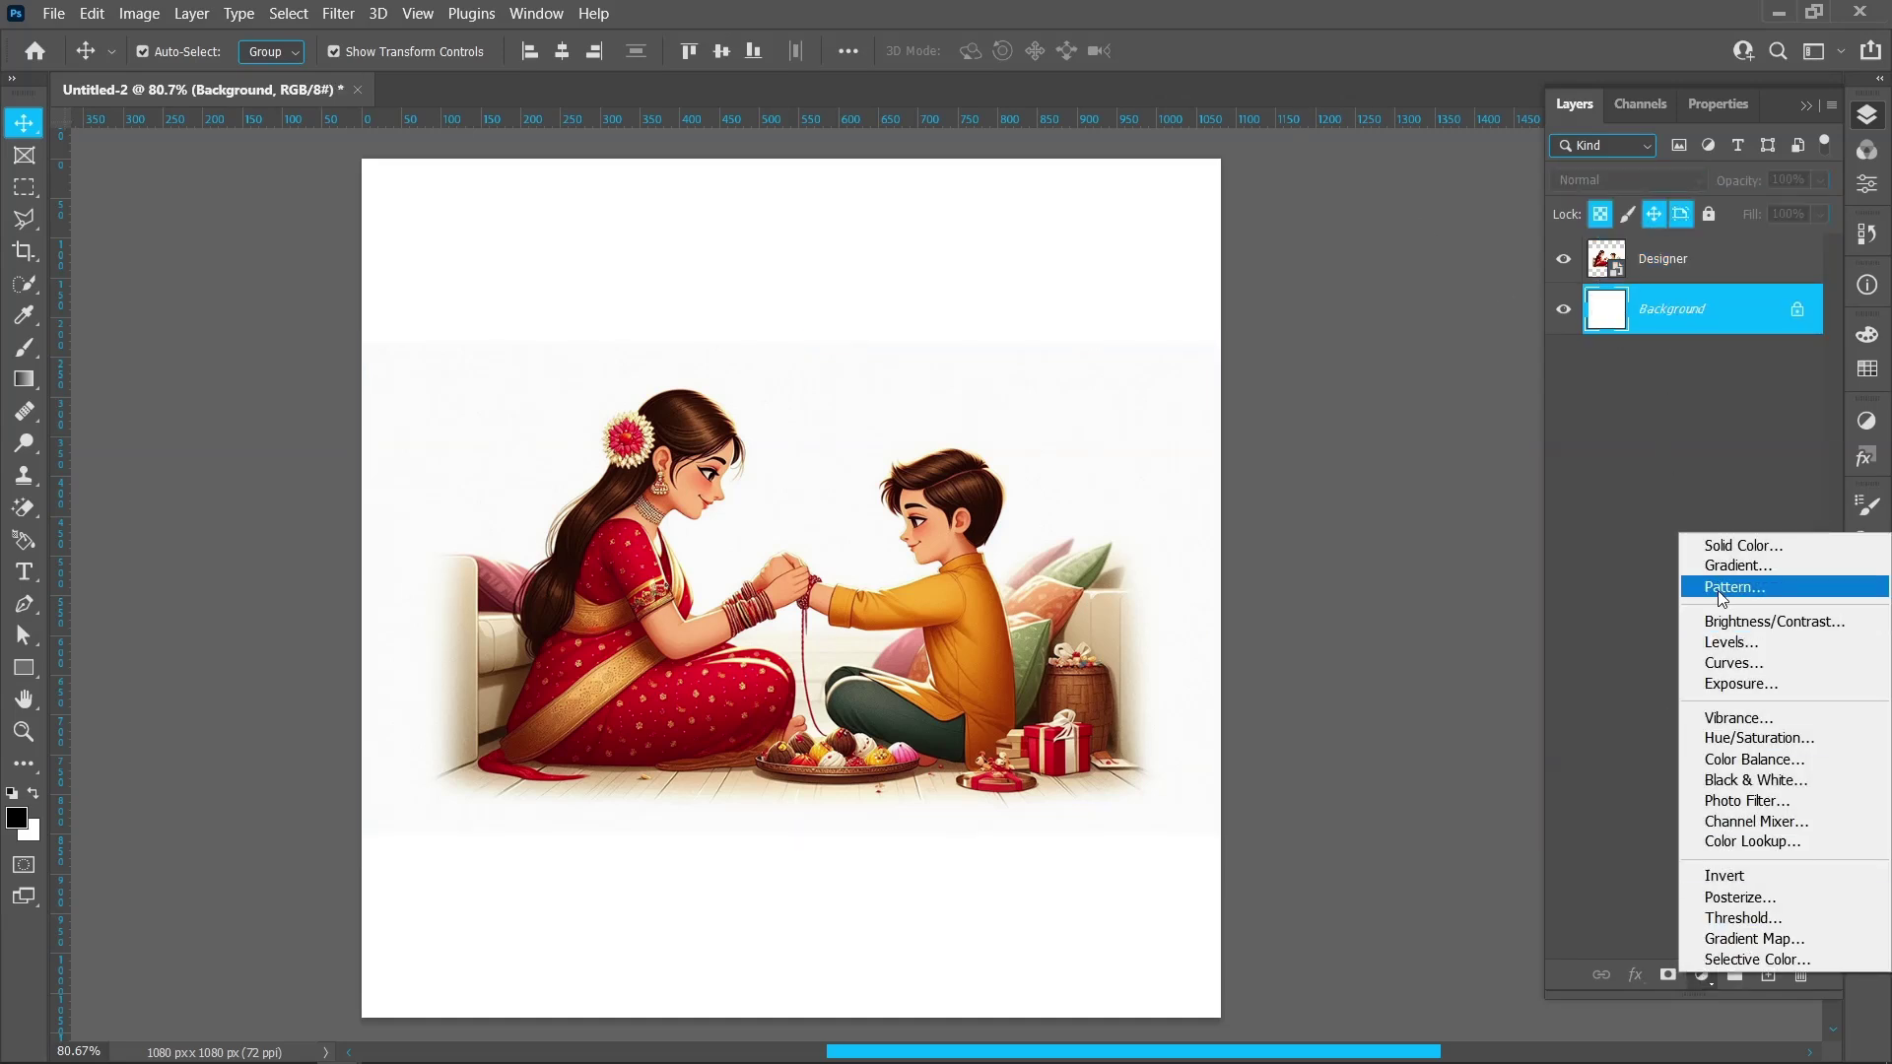
pyautogui.click(1724, 548)
pyautogui.write('f0c89d')
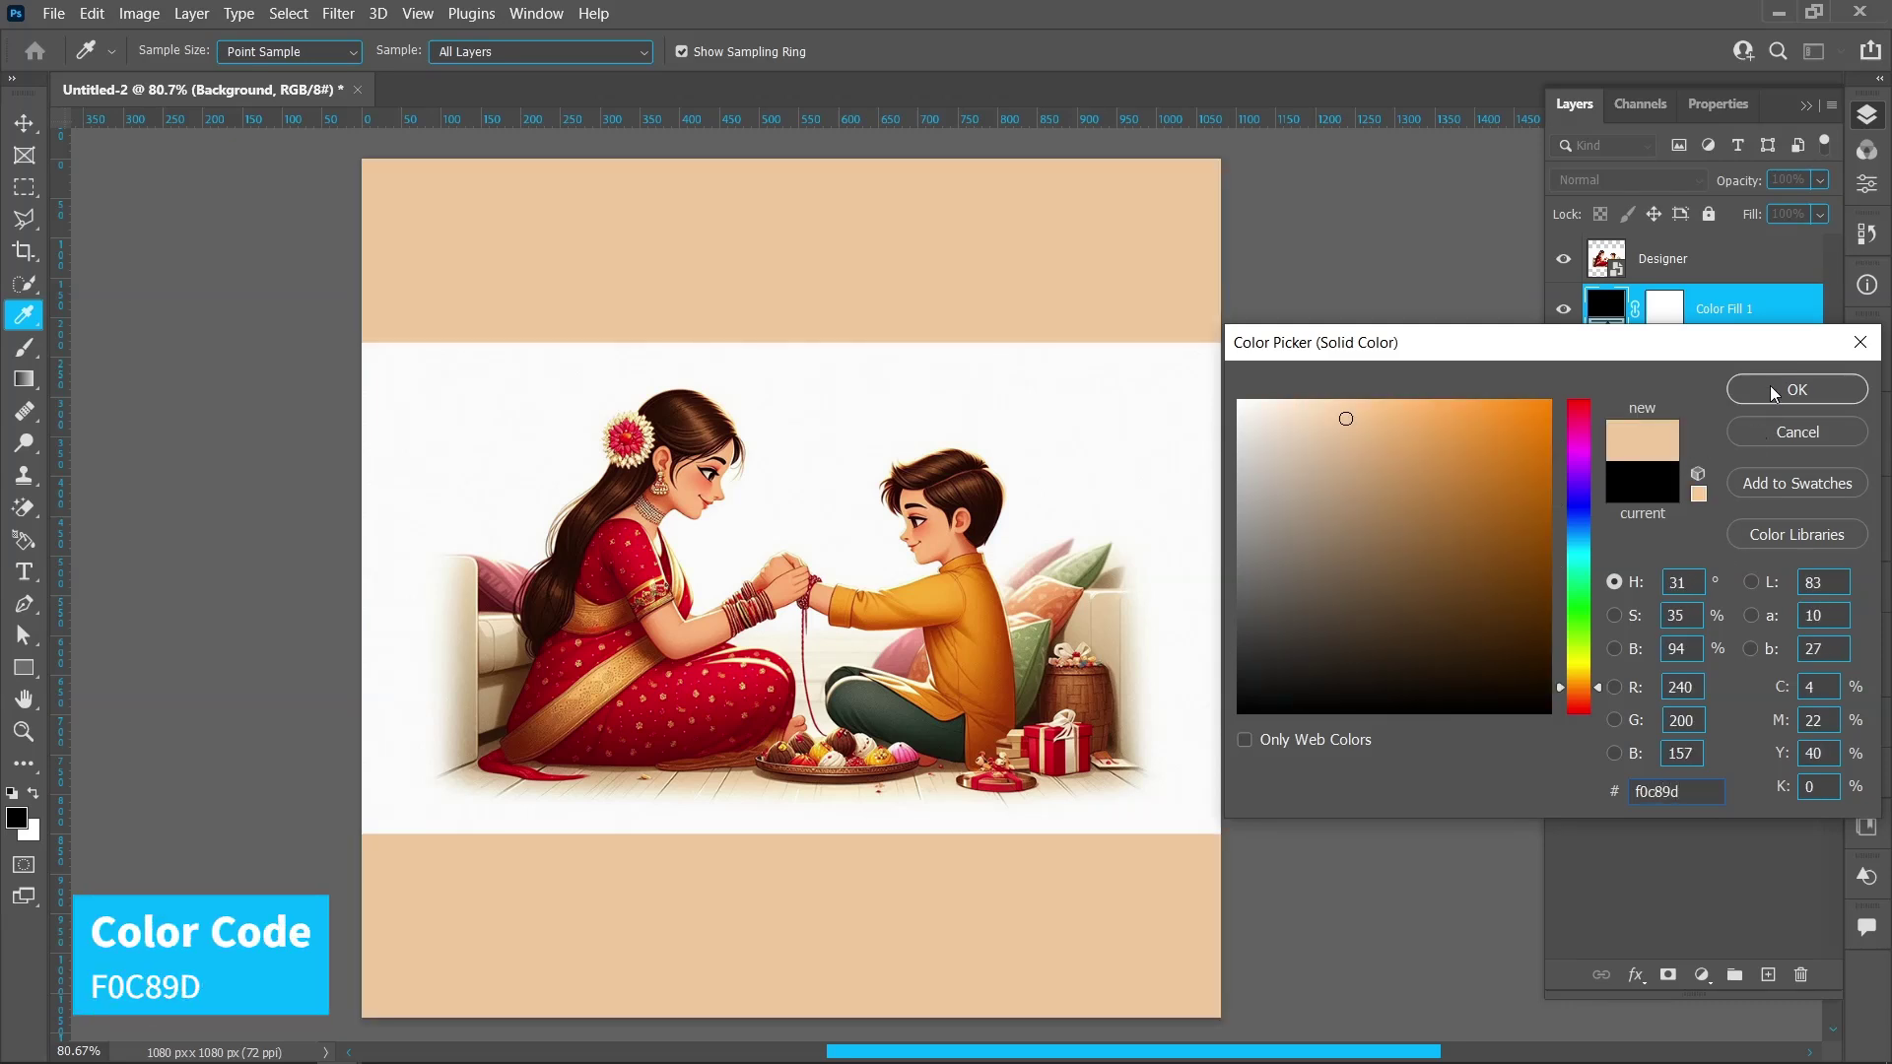
pyautogui.click(1769, 388)
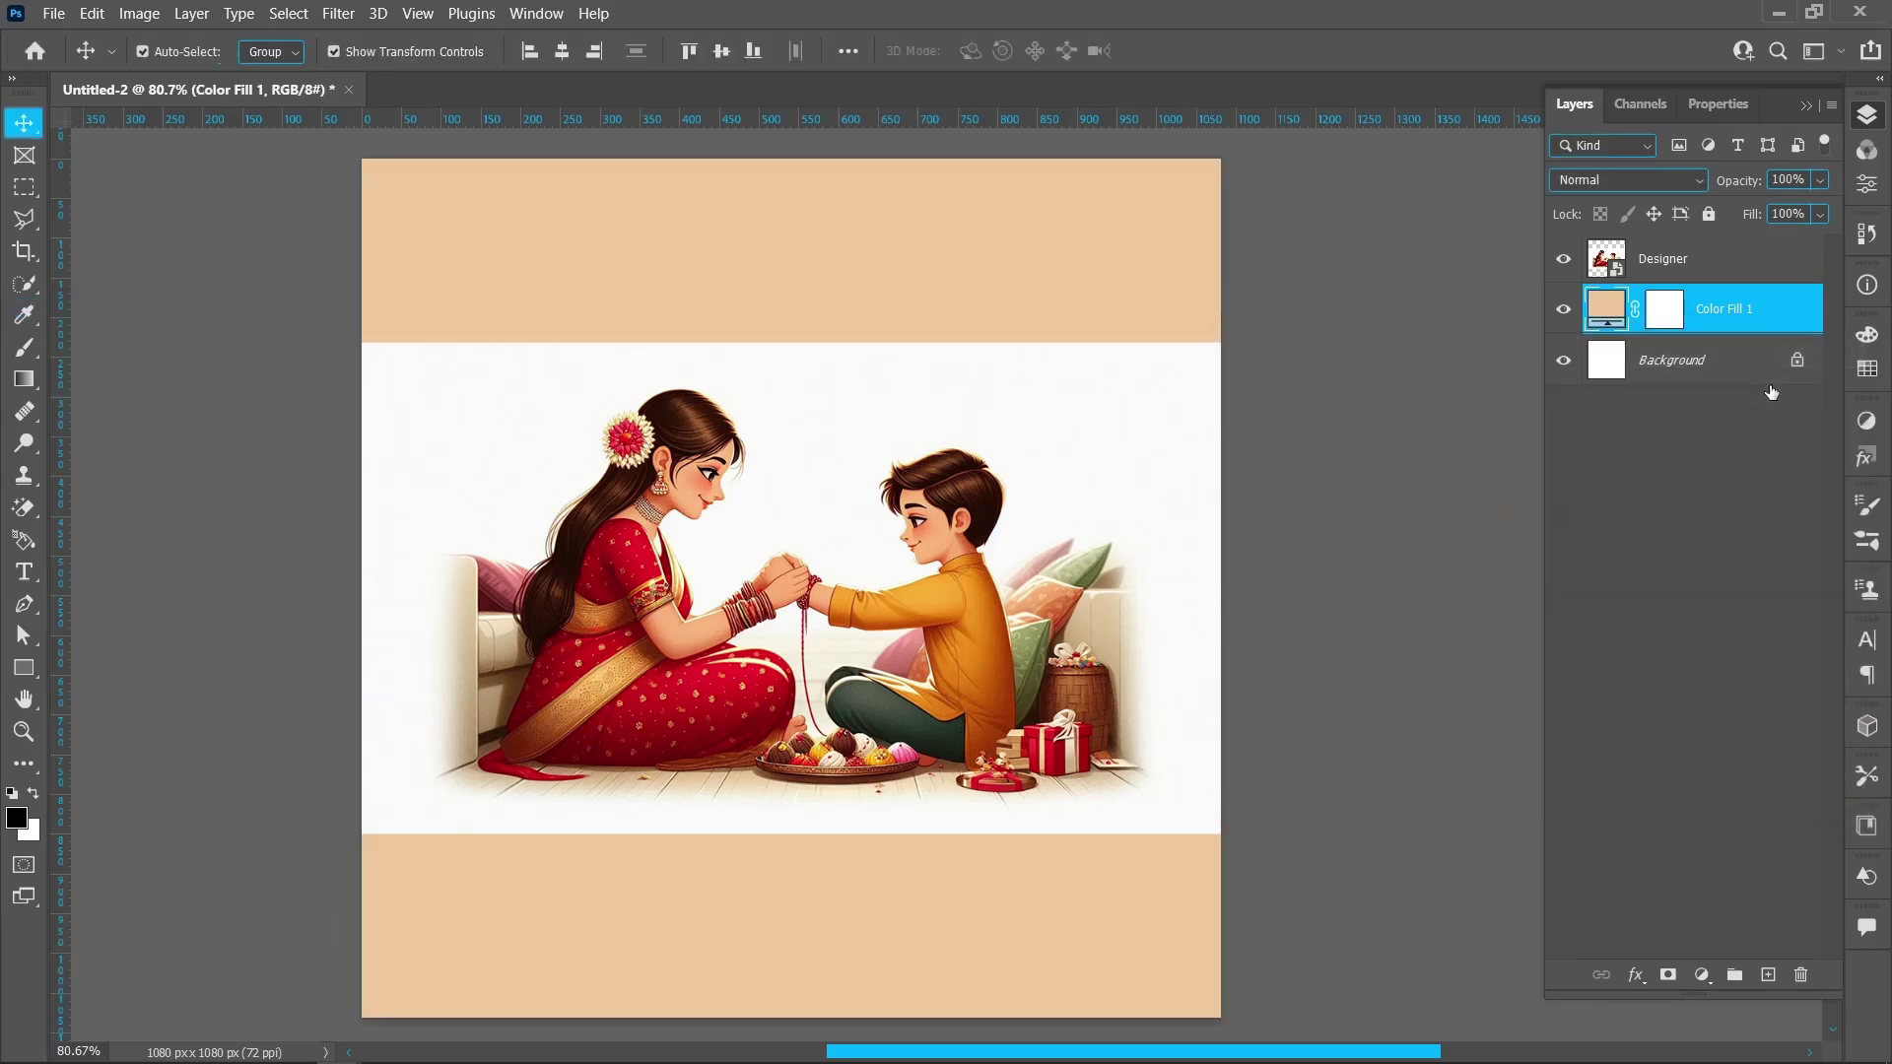
# - Duplicate the Designer layer as a siblings cut-out, hide the original, and move the copy lower
pyautogui.click(1759, 268)
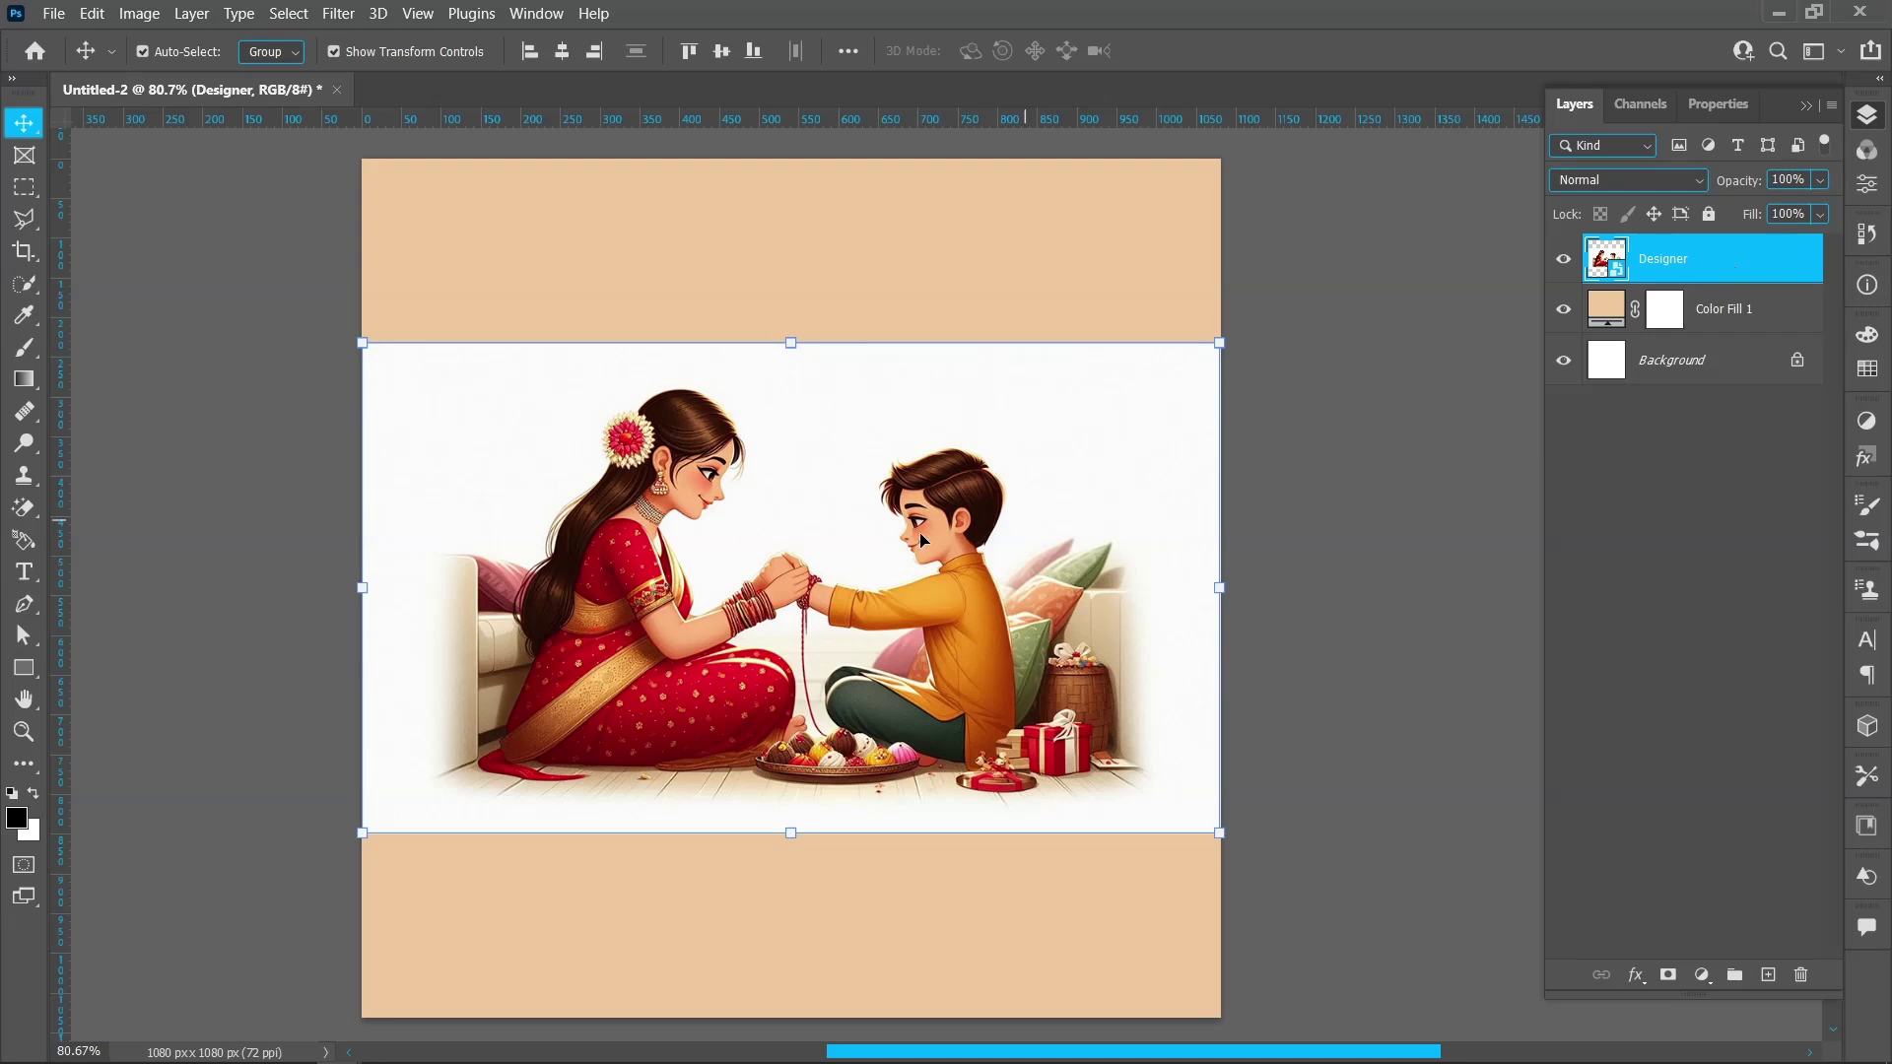
pyautogui.hotkey('ctrl', 'j')
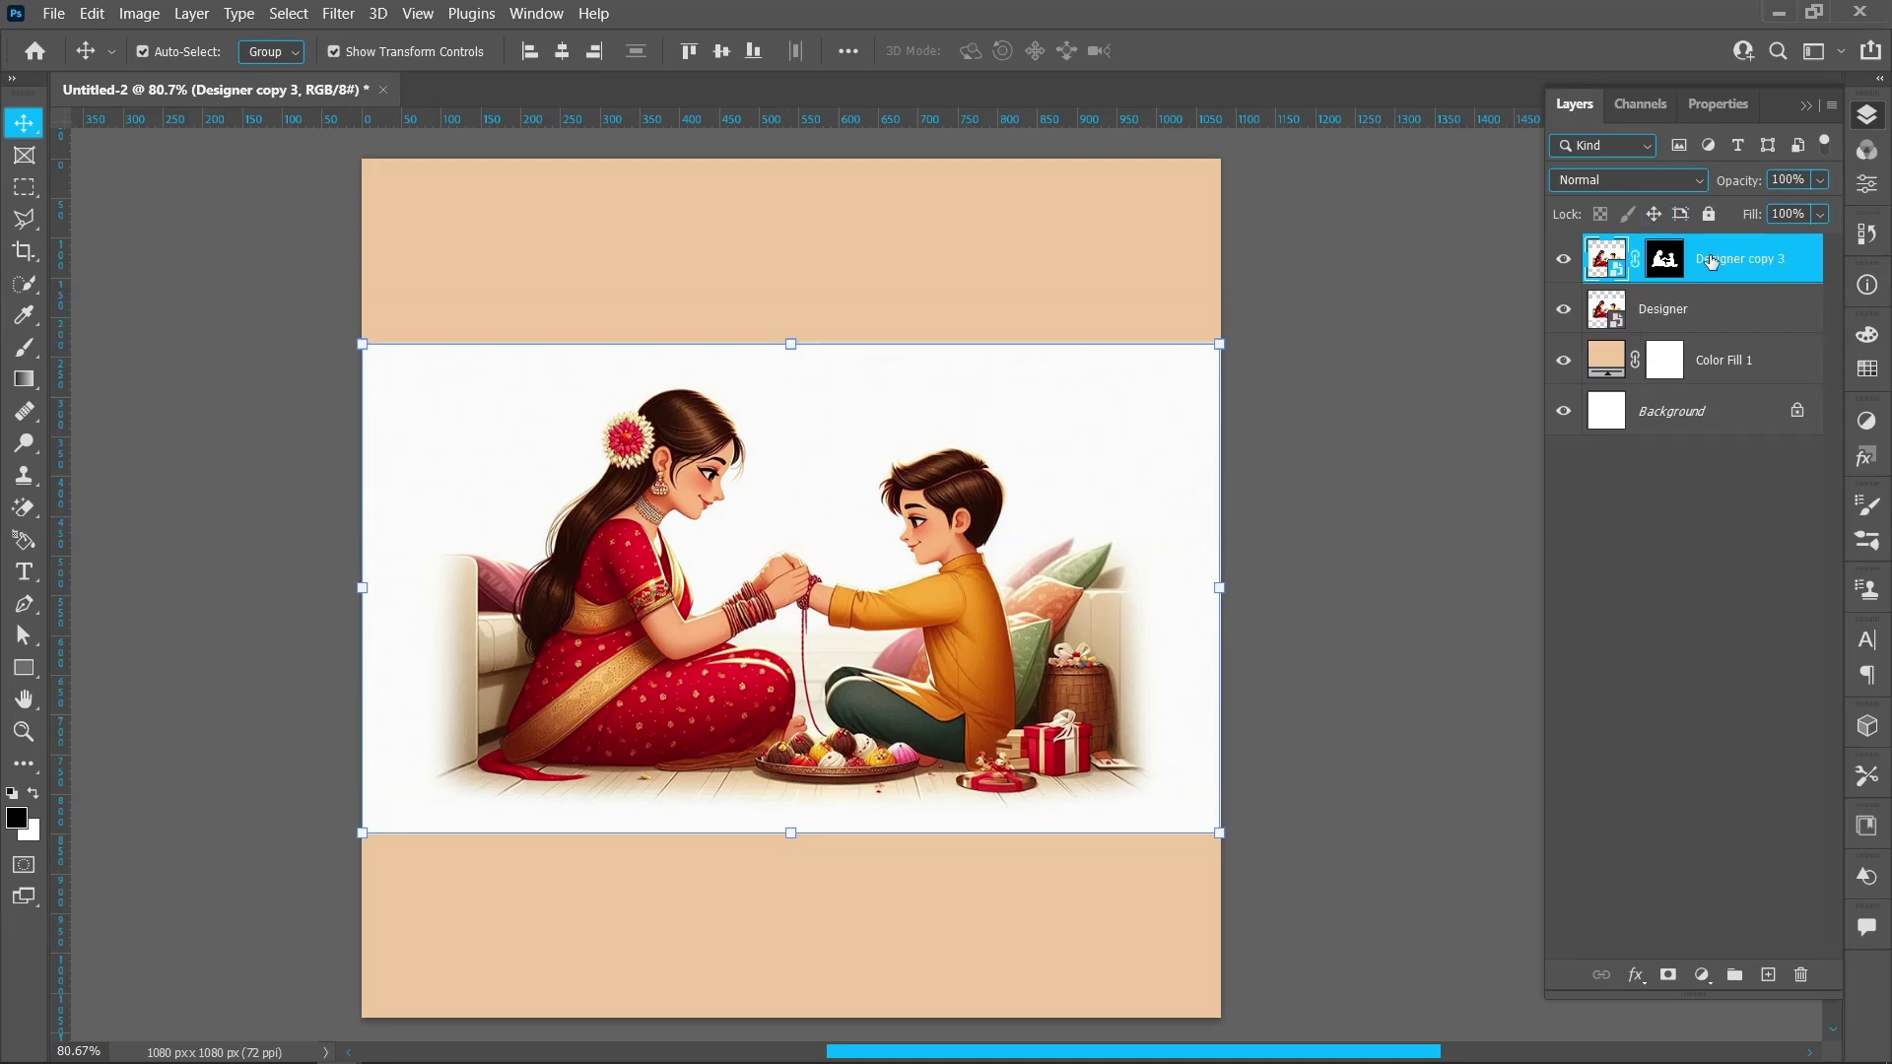
pyautogui.click(1563, 311)
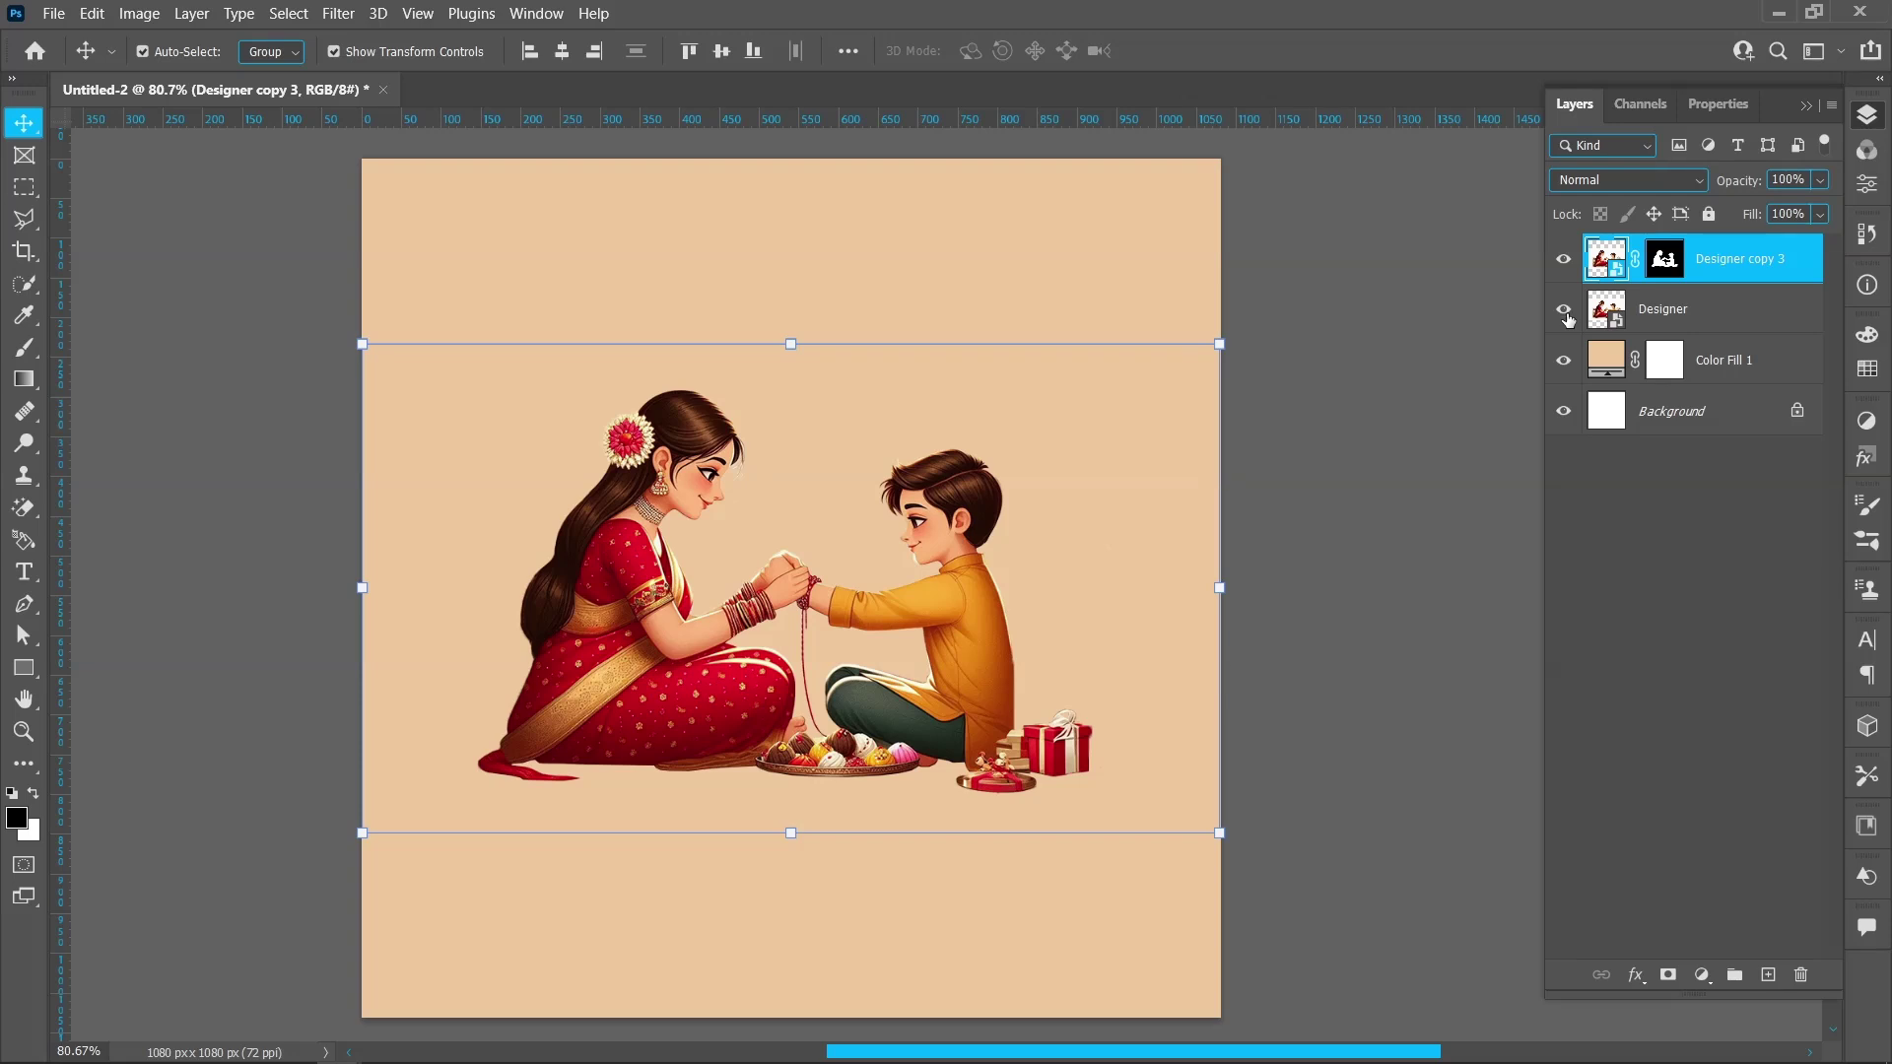
pyautogui.click(1564, 310)
pyautogui.click(1564, 310)
pyautogui.moveTo(788, 584); pyautogui.dragTo(788, 676)
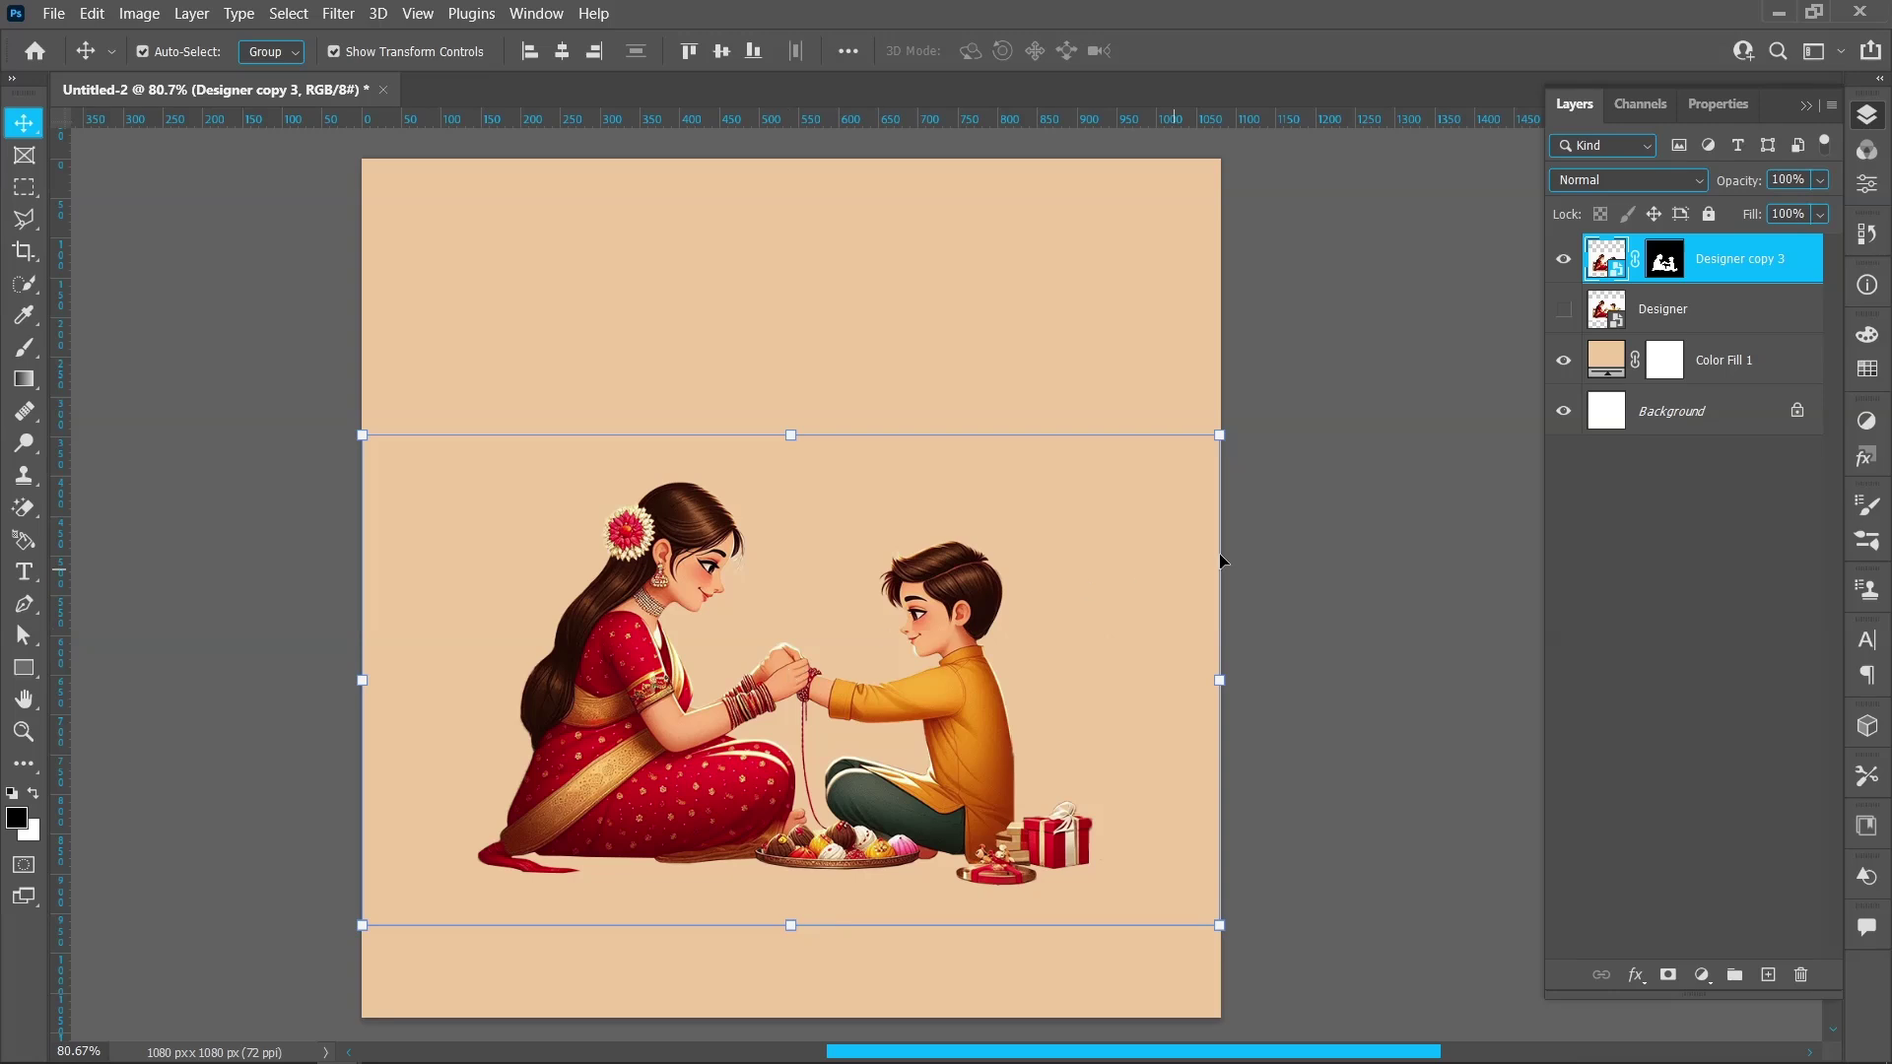
pyautogui.click(1700, 362)
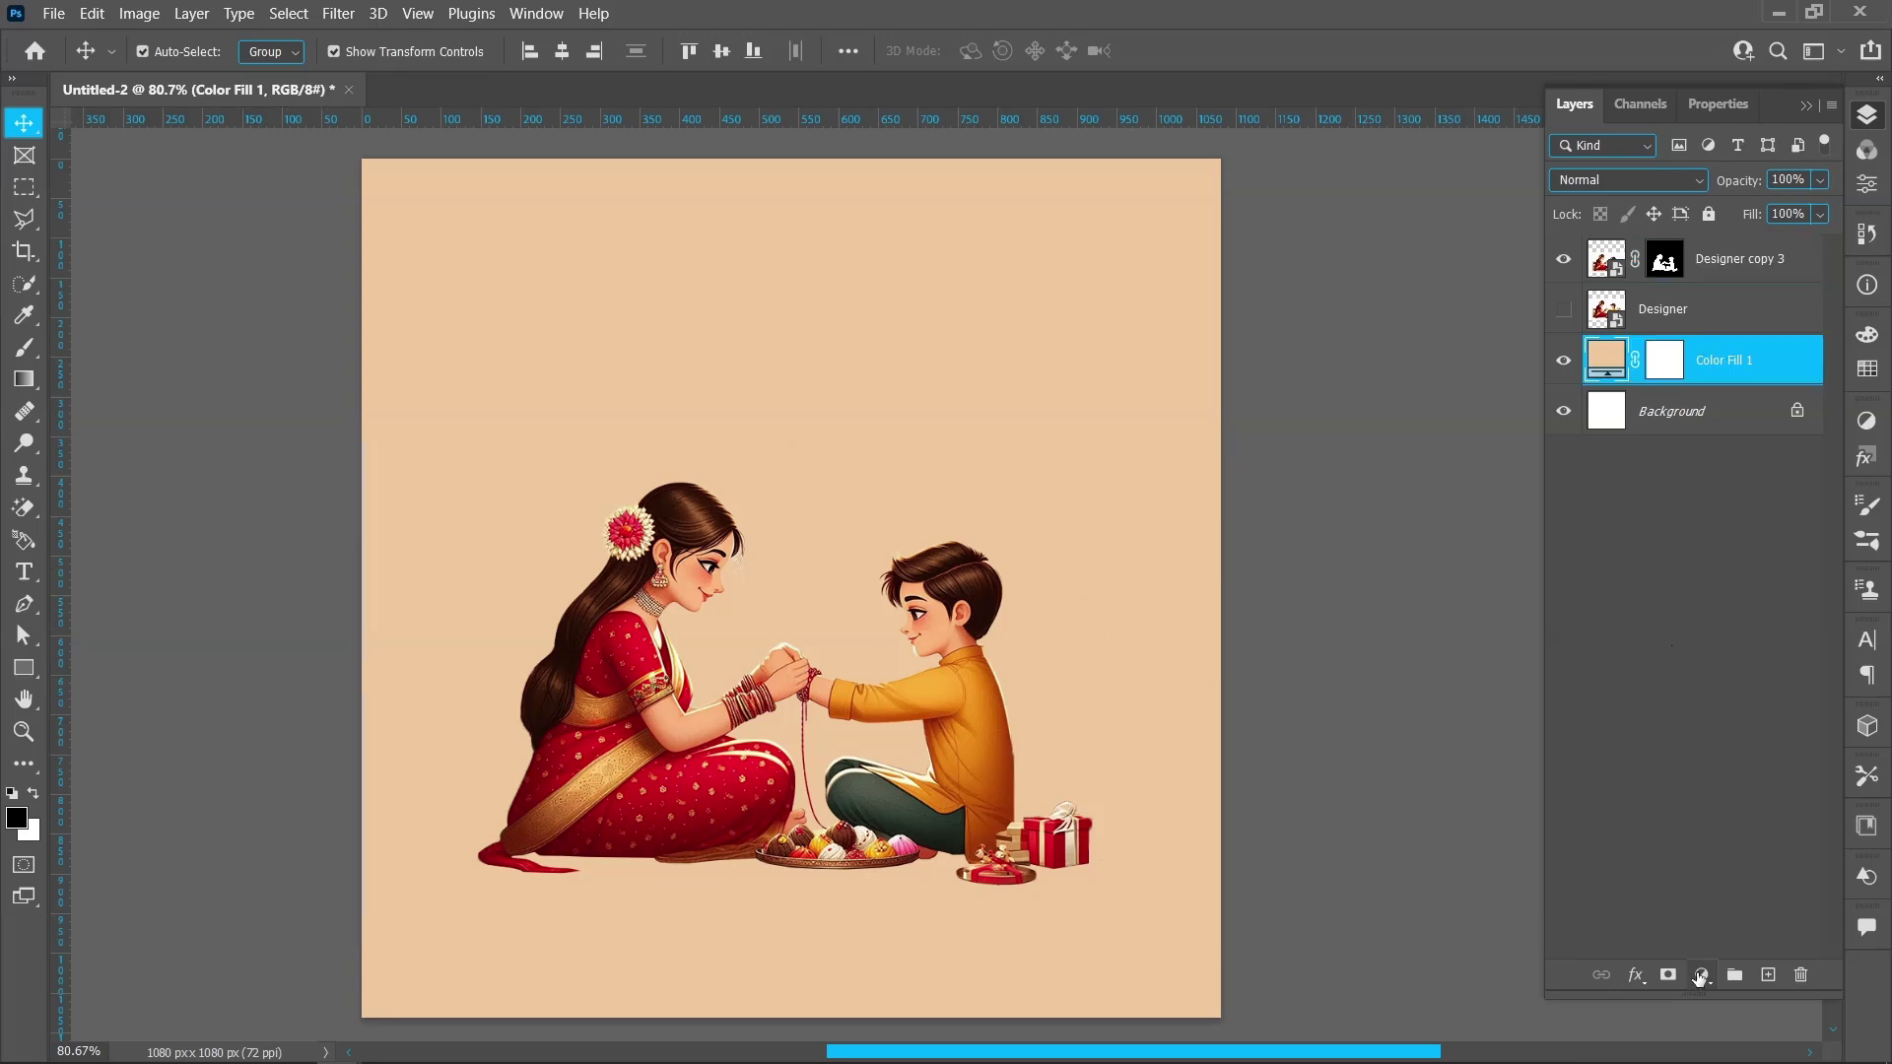
# - Add a cream FFFFE4 Solid Color fill layer and invert its mask to black
pyautogui.click(1701, 976)
pyautogui.click(1706, 545)
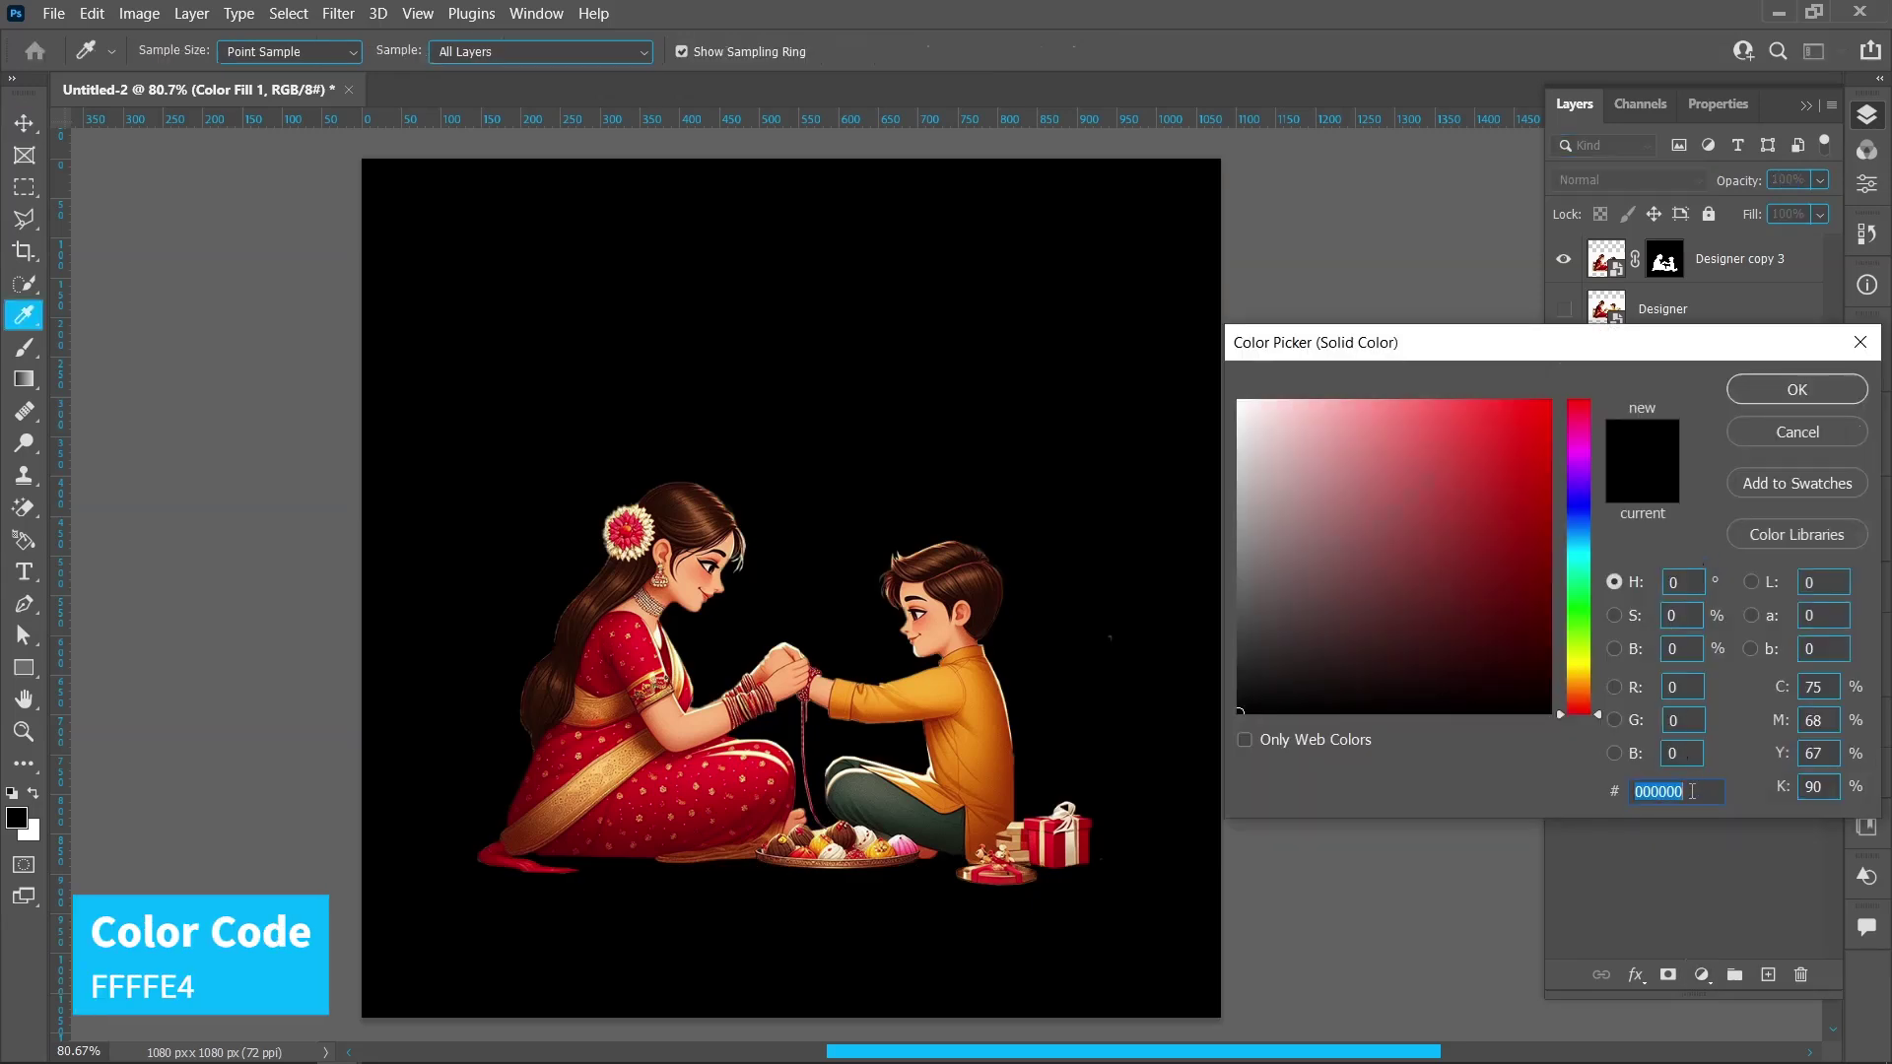
pyautogui.write('ffffe4')
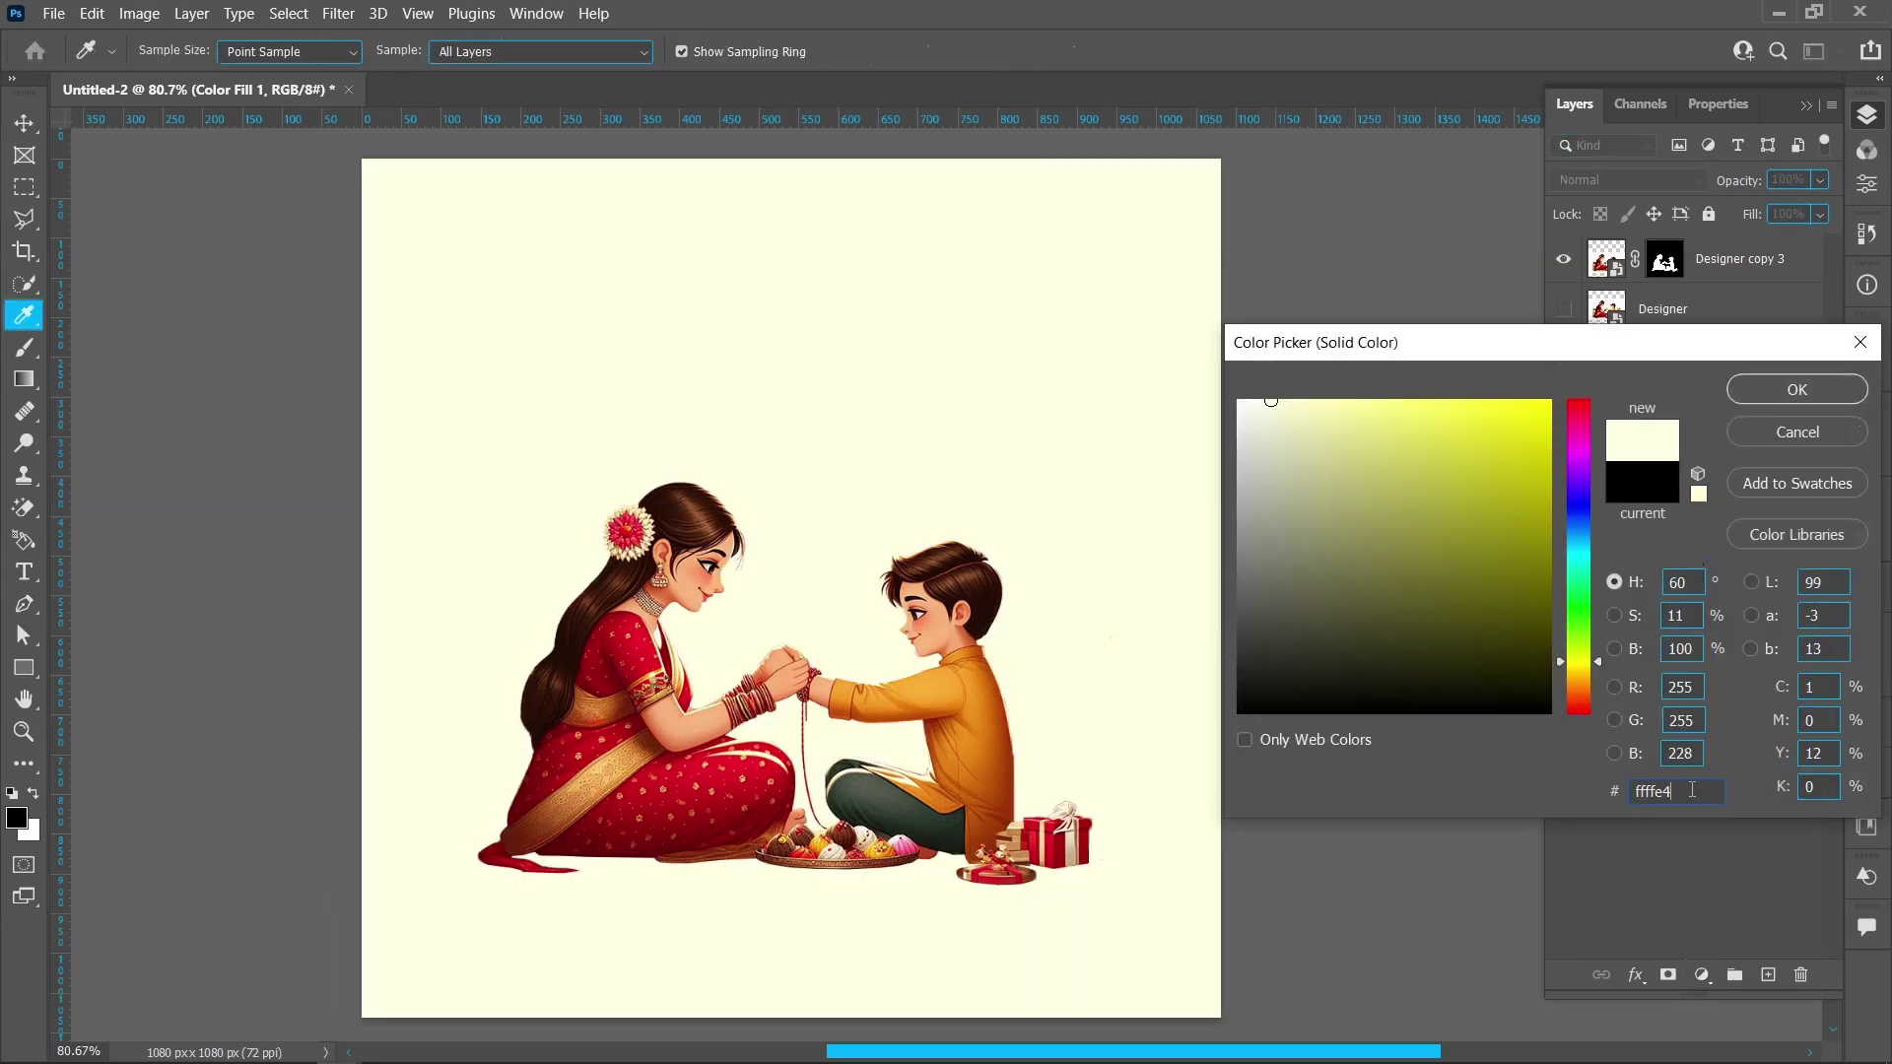
pyautogui.click(1792, 402)
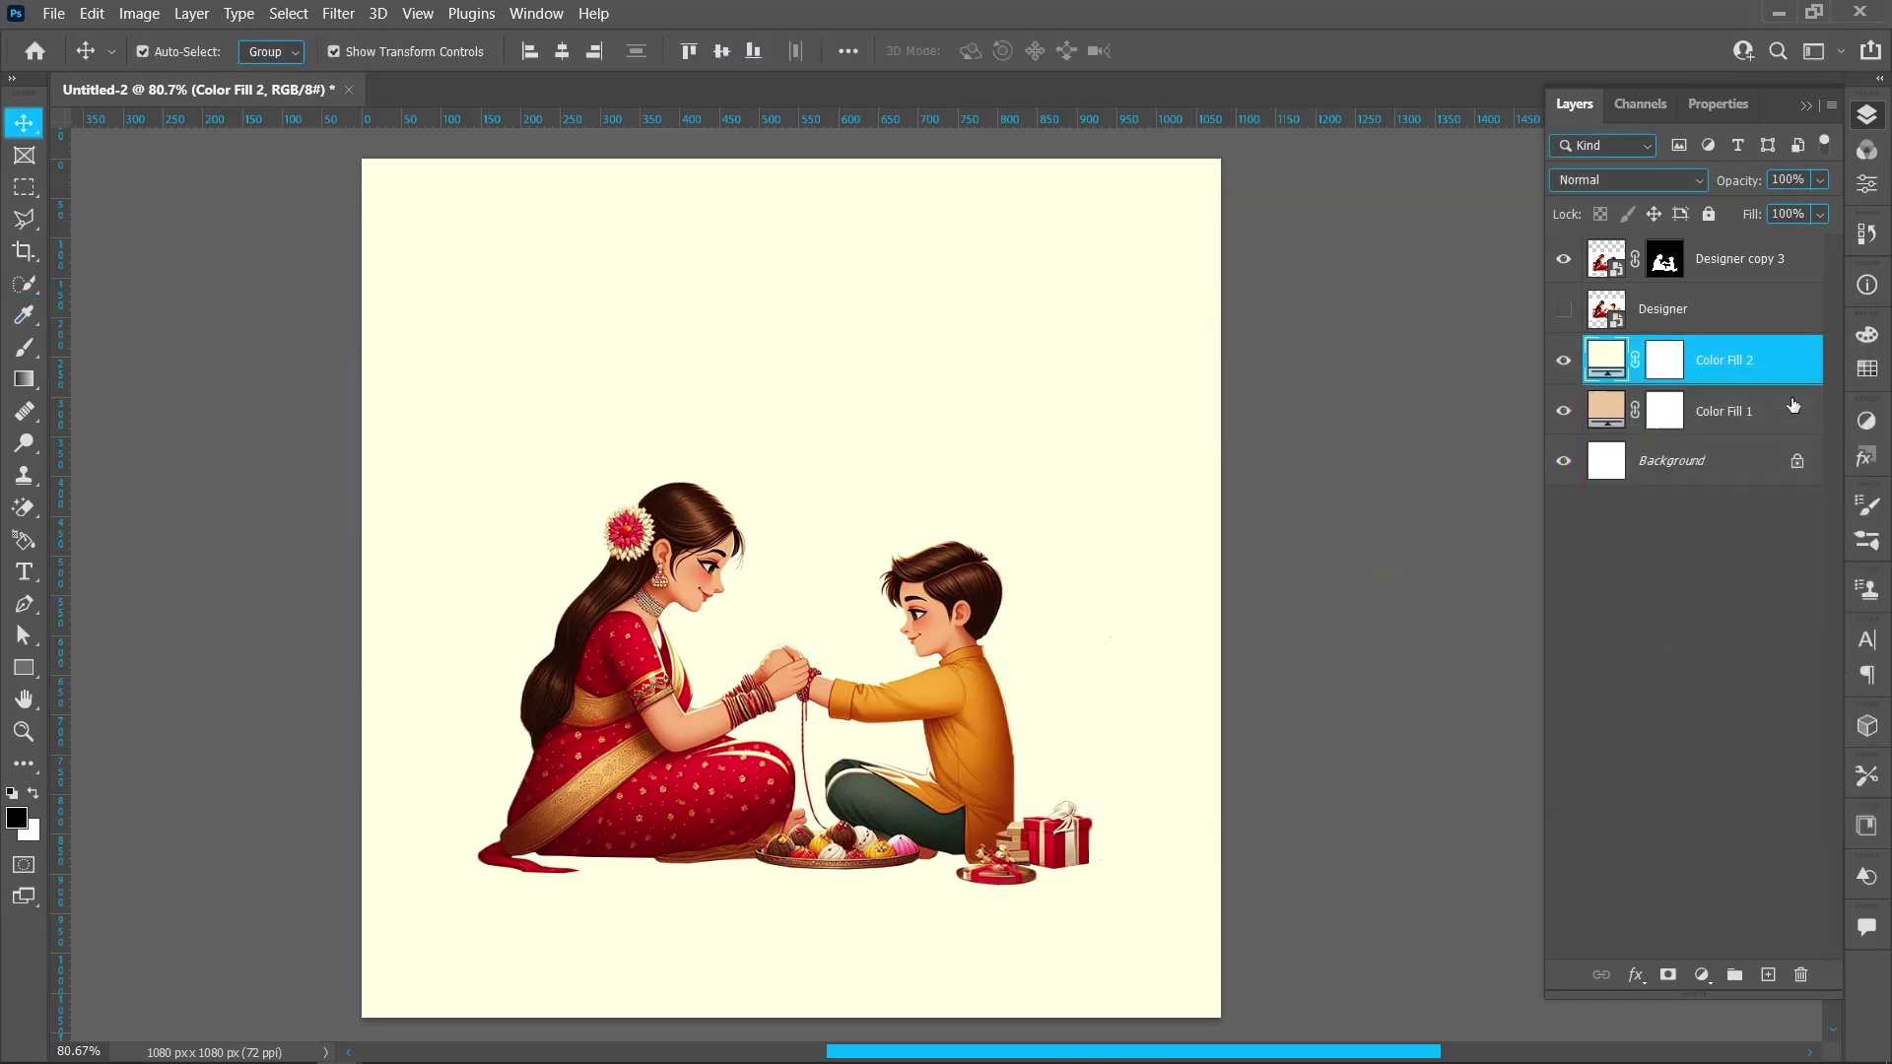
pyautogui.click(1661, 367)
pyautogui.hotkey('ctrl', 'i')
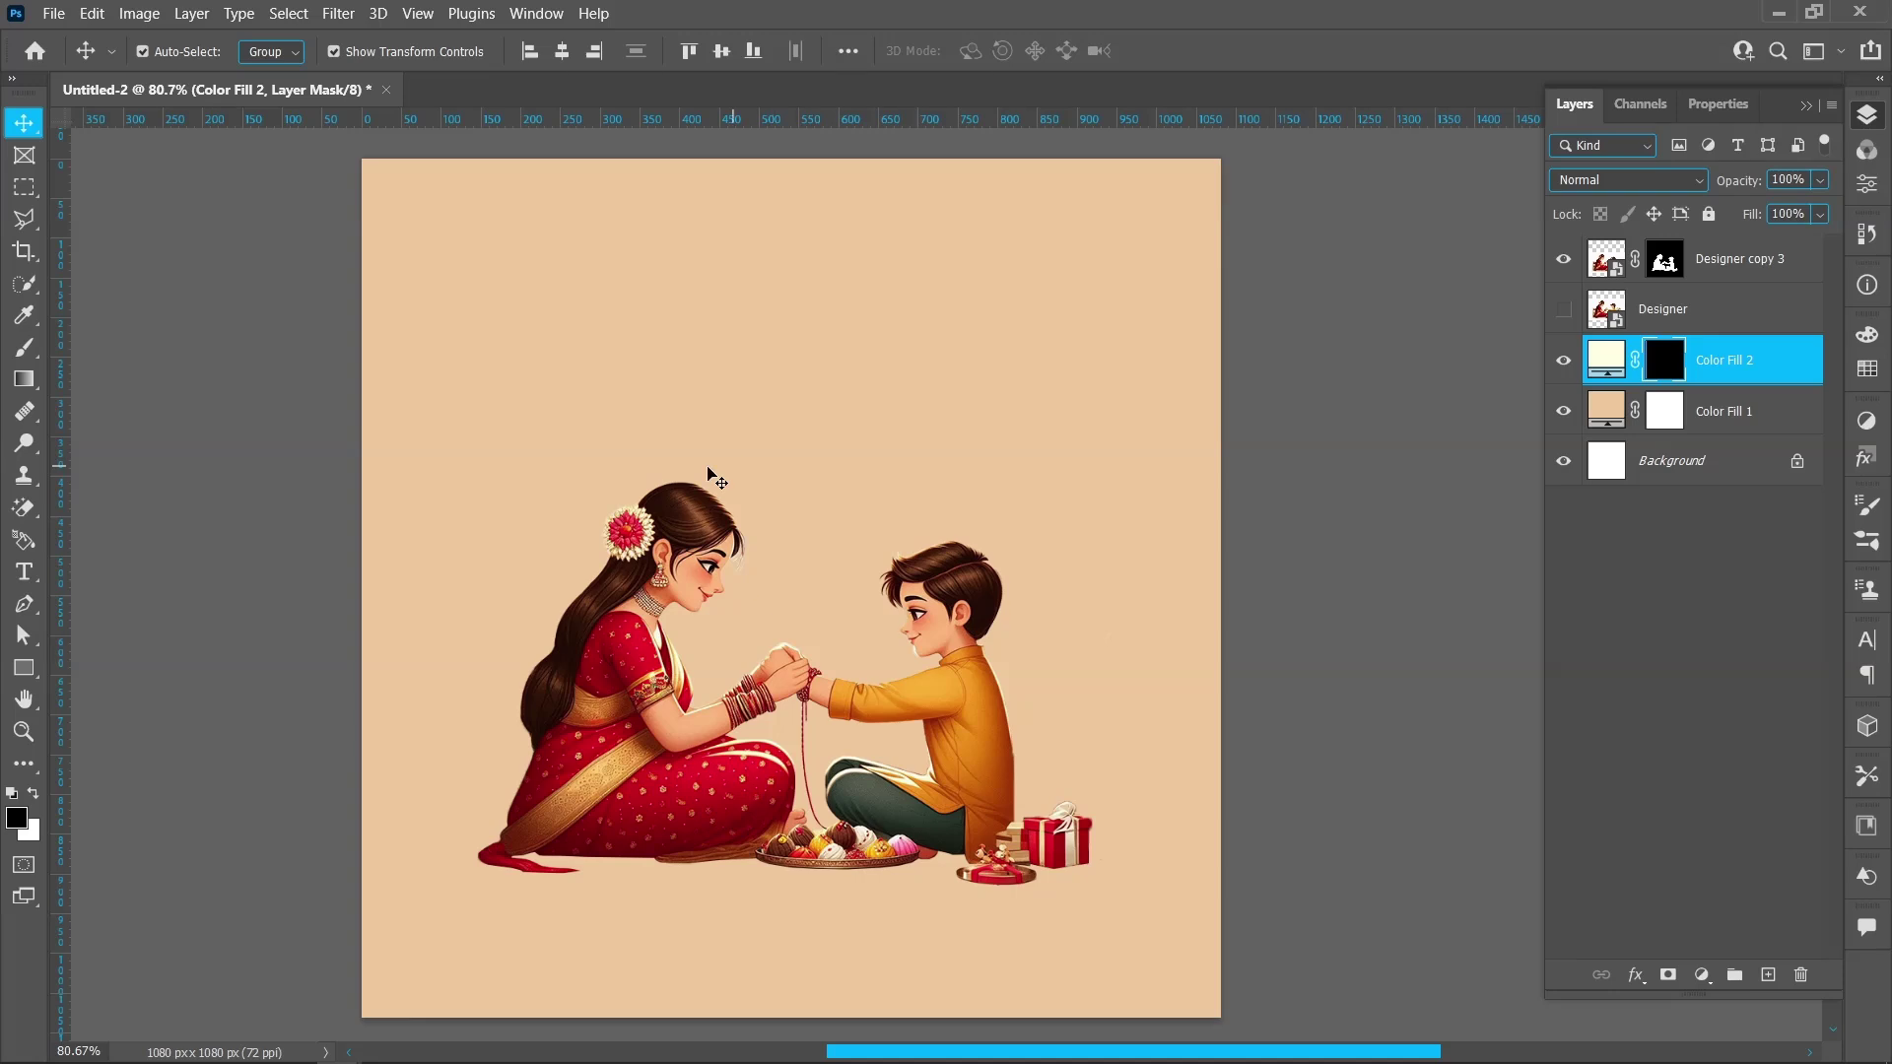
# - Set up the Brush at 322 px size, 0% hardness and 80% opacity
pyautogui.click(21, 348)
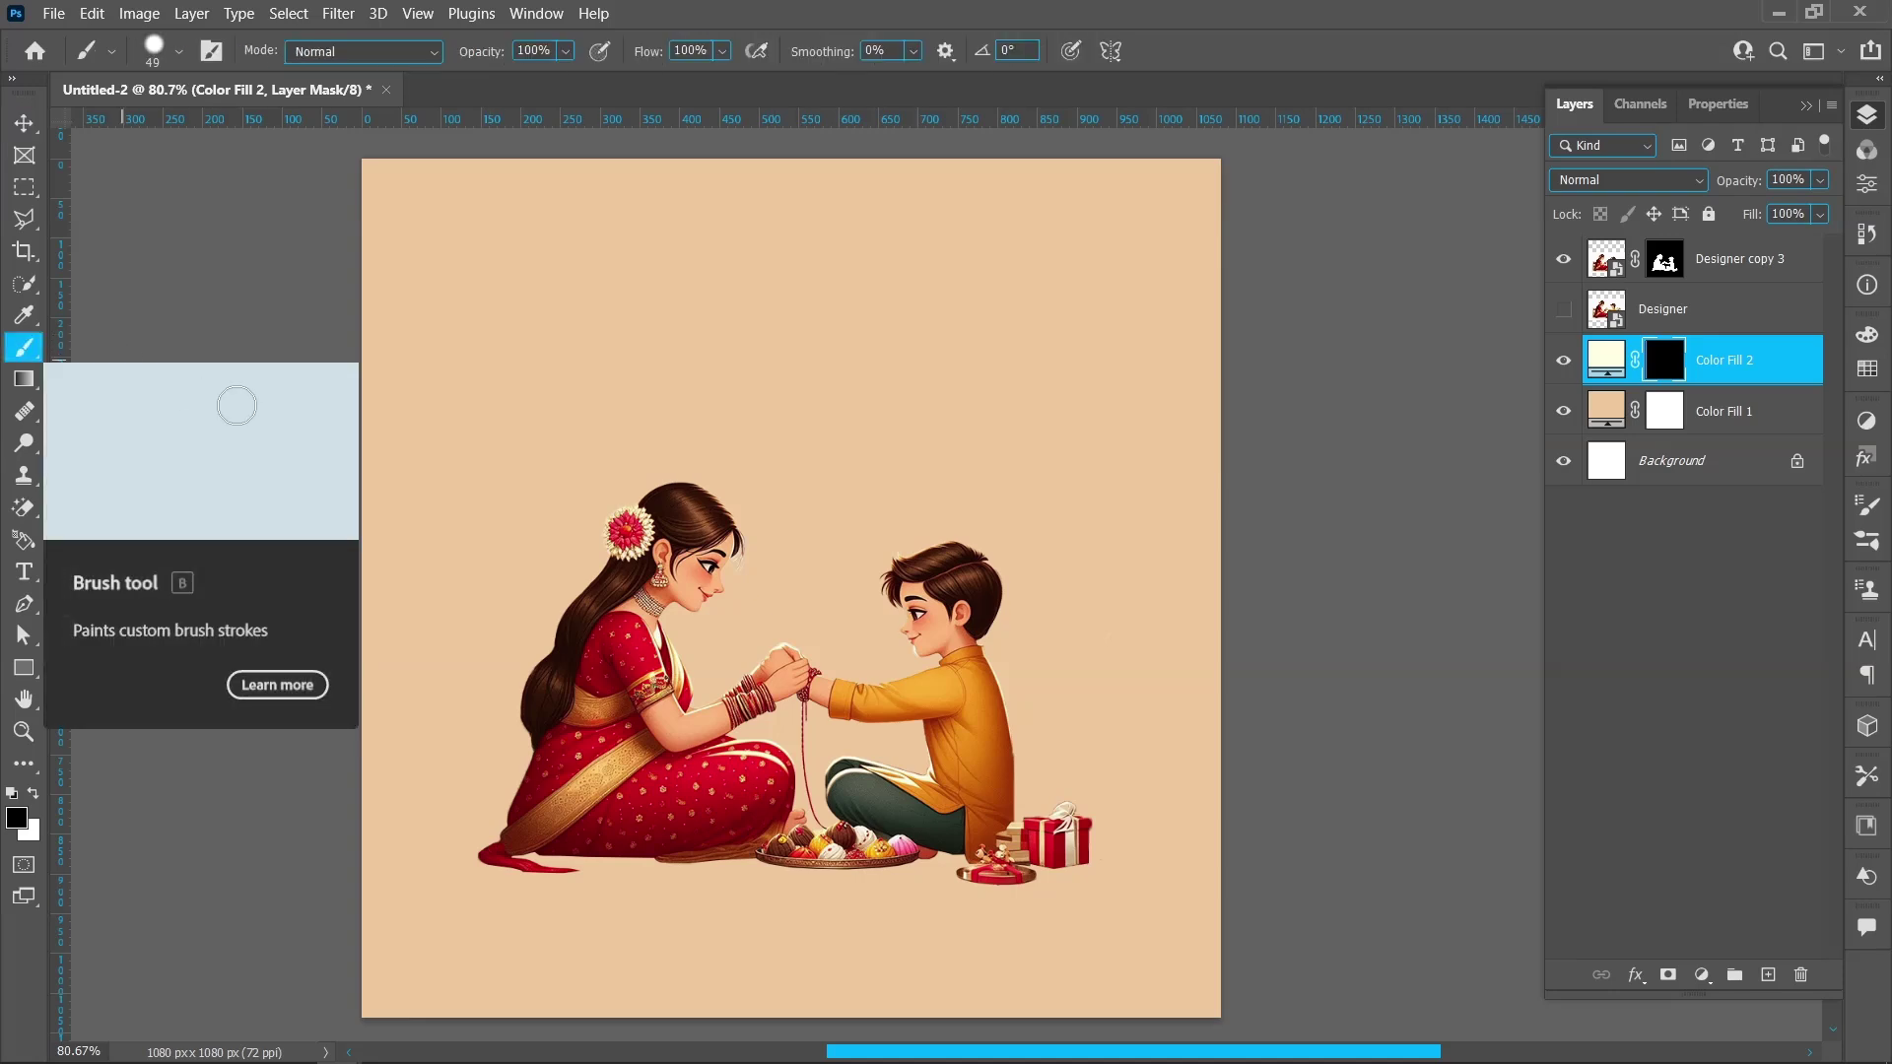
pyautogui.rightClick(716, 468)
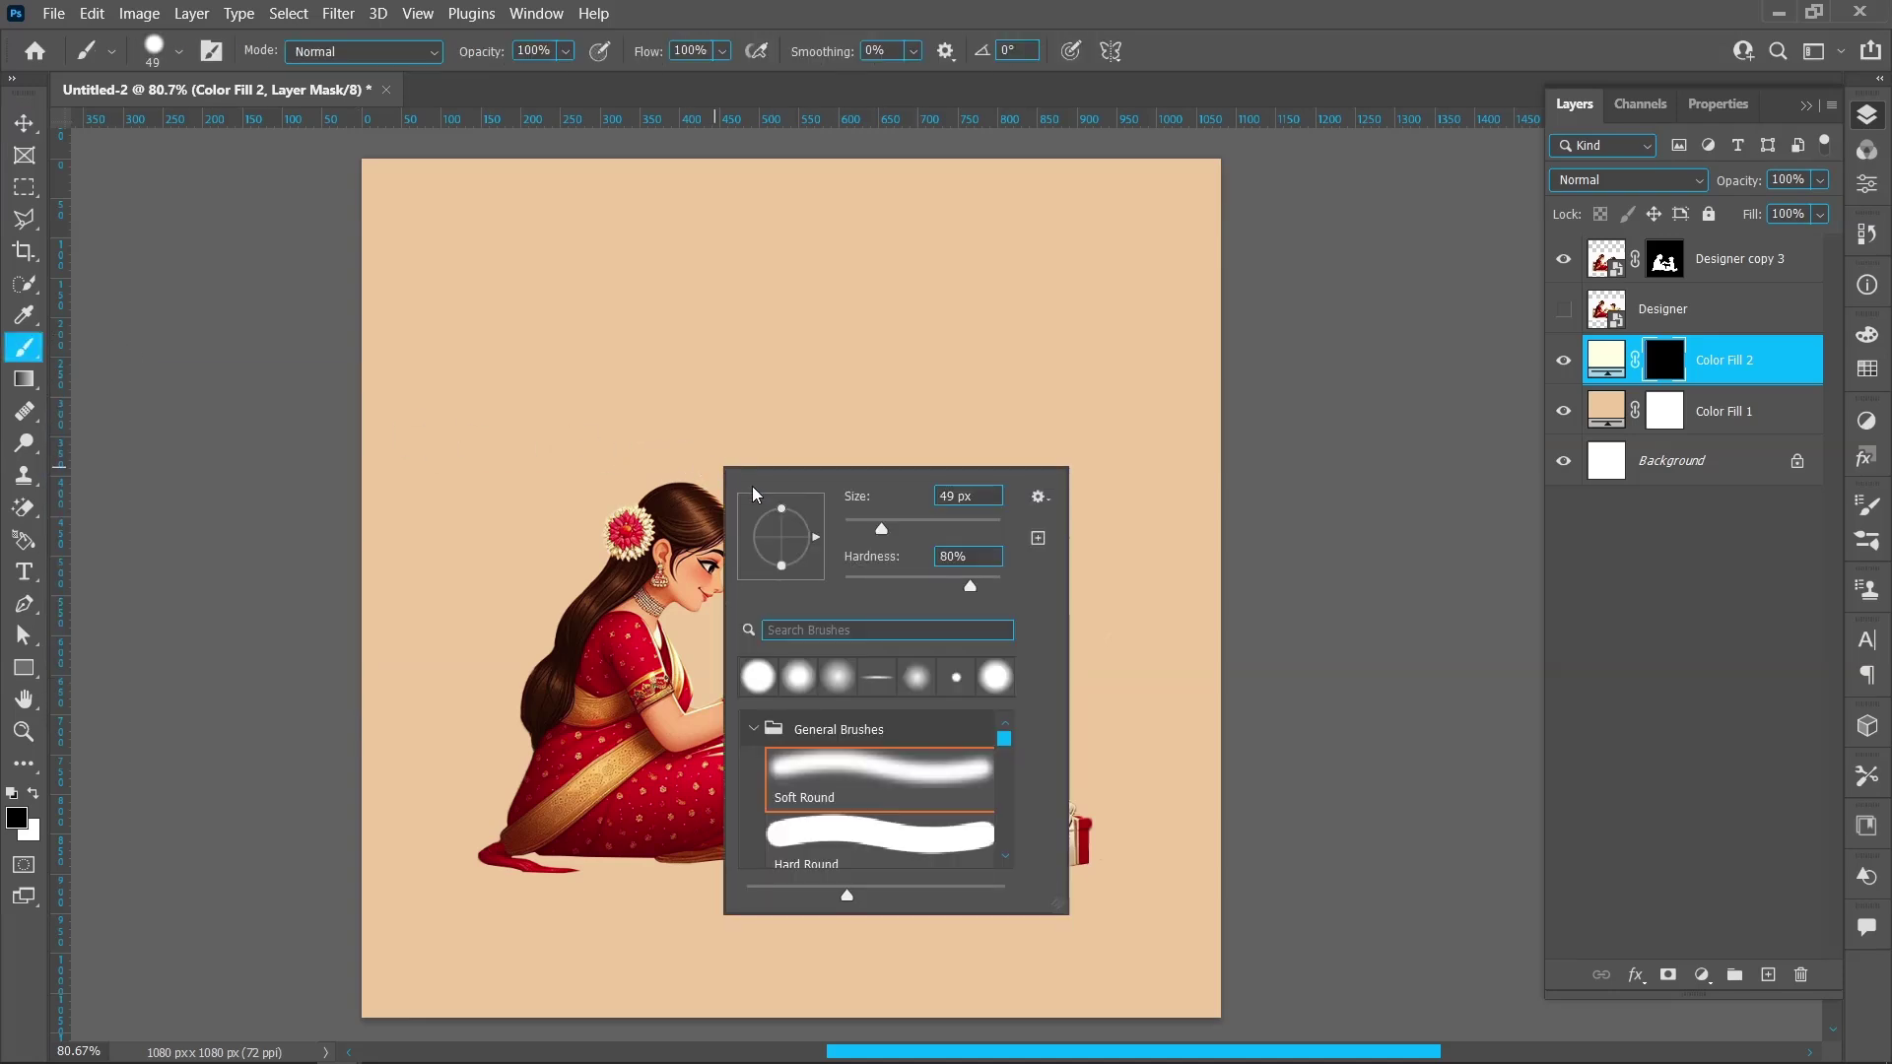
pyautogui.moveTo(930, 526); pyautogui.dragTo(971, 529)
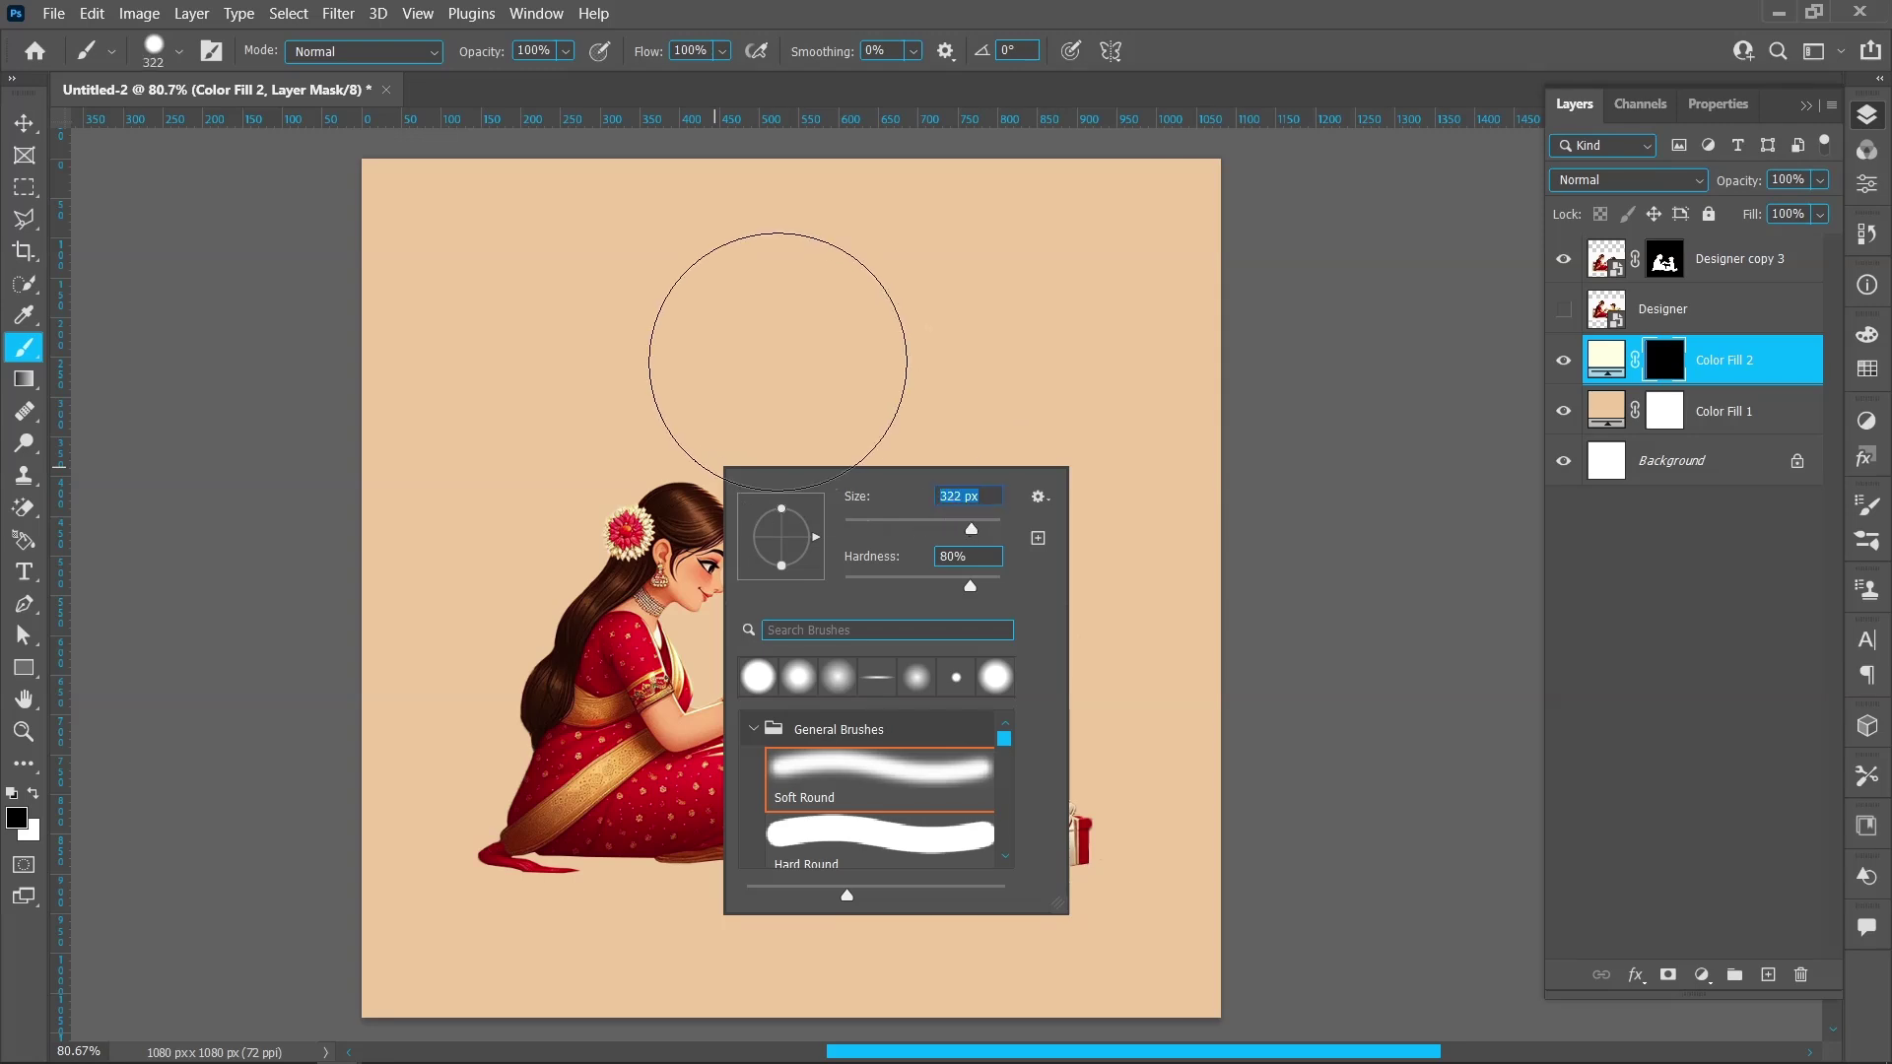
pyautogui.moveTo(894, 585); pyautogui.dragTo(841, 583)
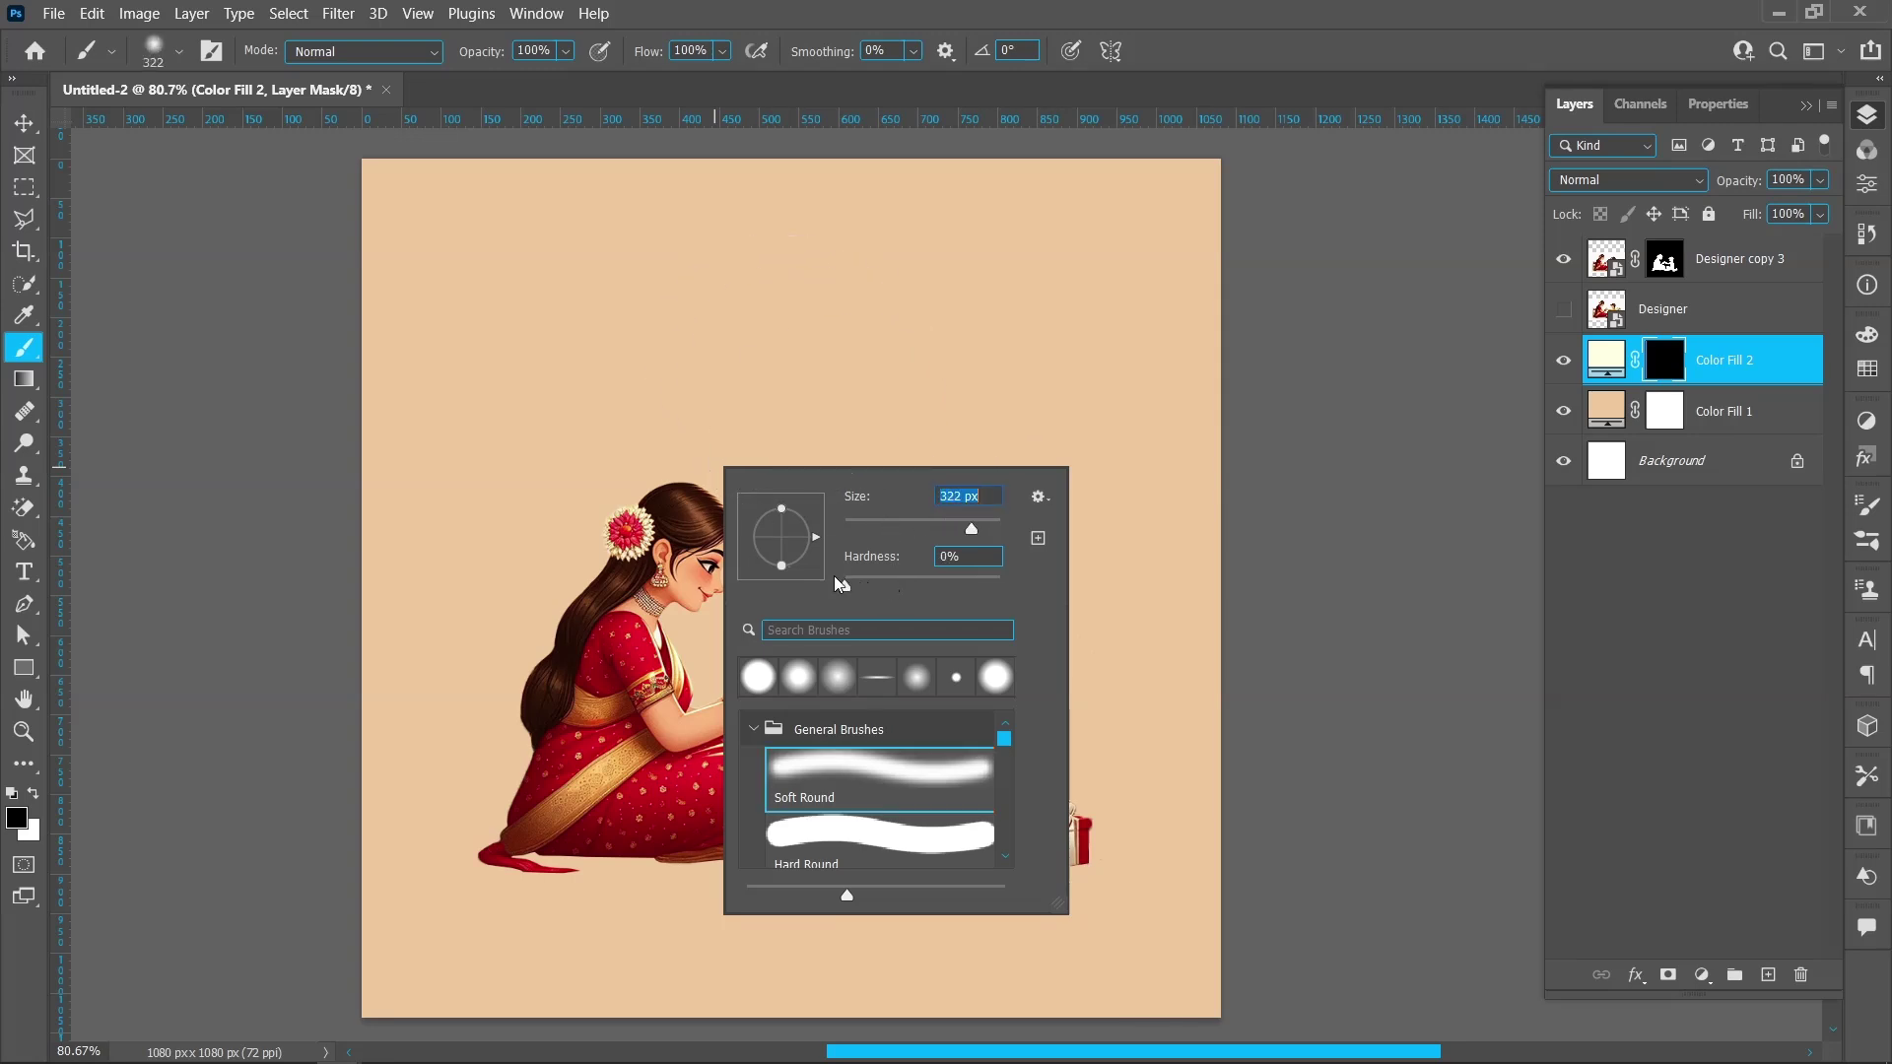
pyautogui.click(794, 338)
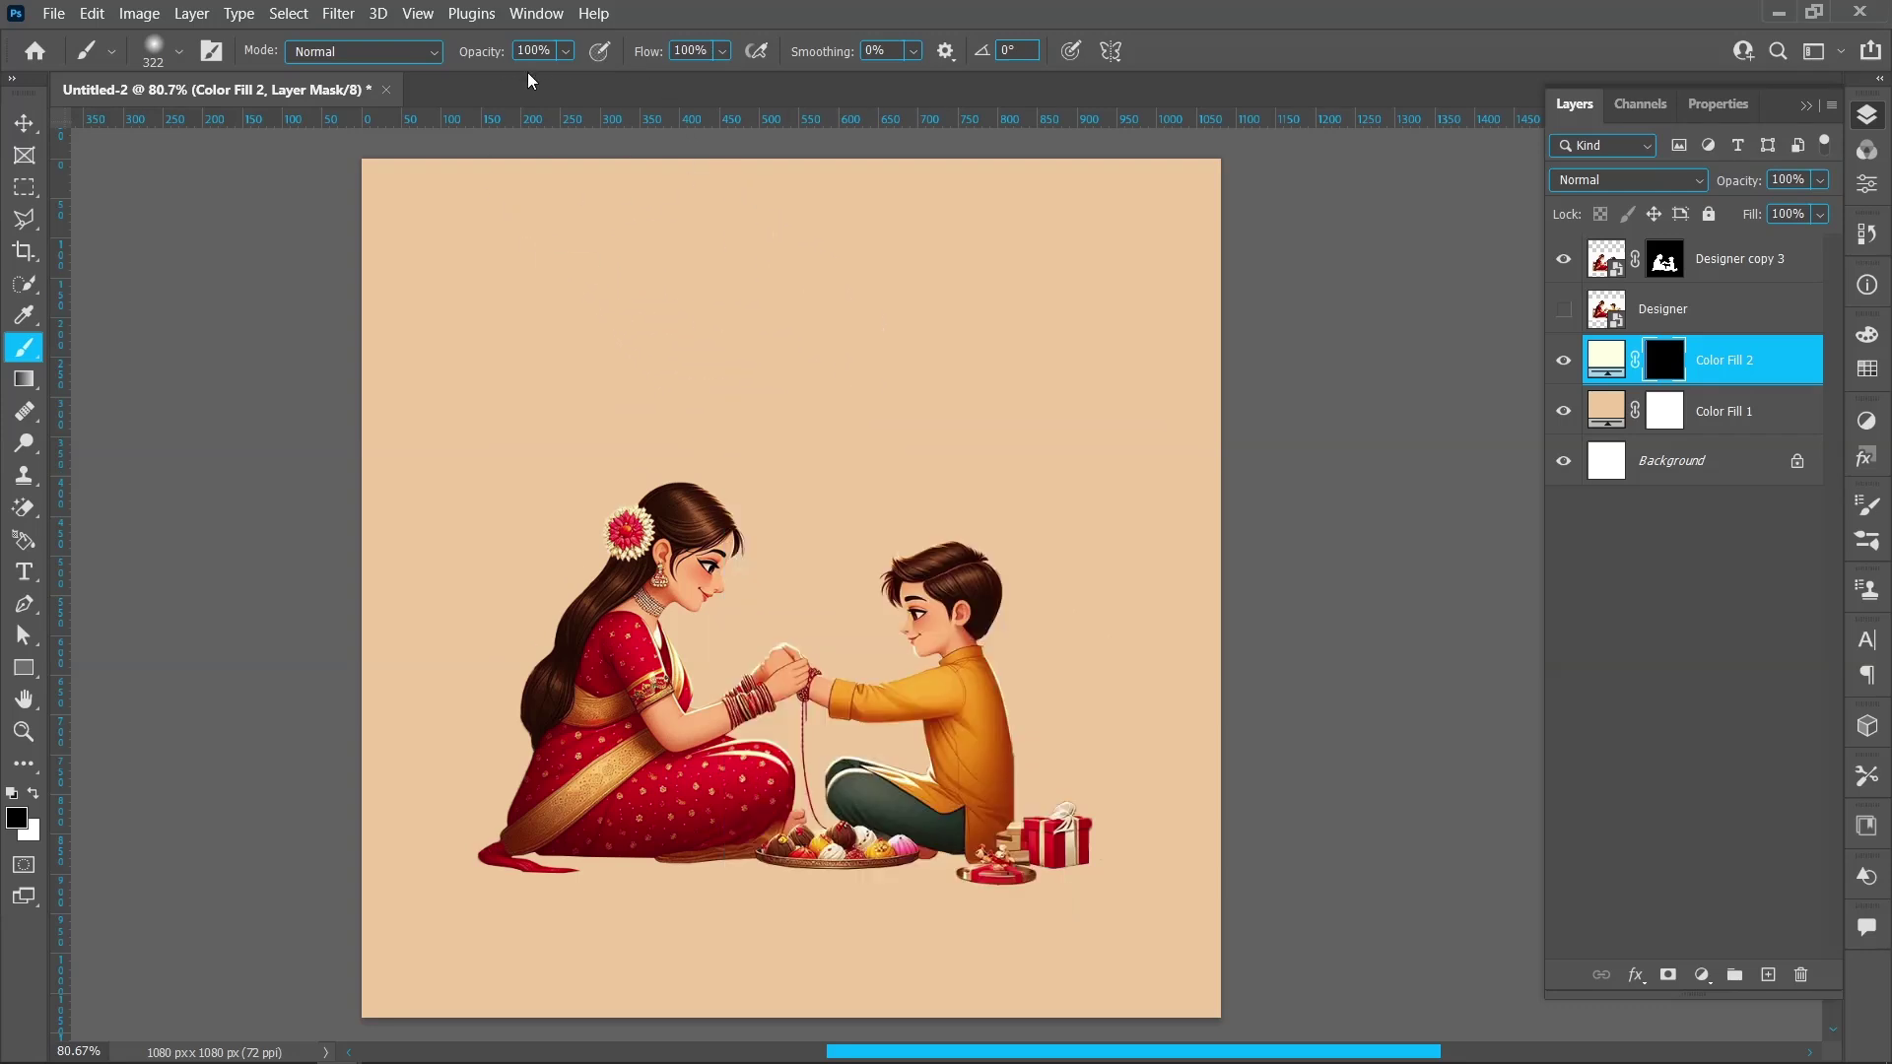
pyautogui.moveTo(501, 54); pyautogui.dragTo(488, 57)
pyautogui.click(514, 49)
pyautogui.press('BackSpace')
pyautogui.write('0')
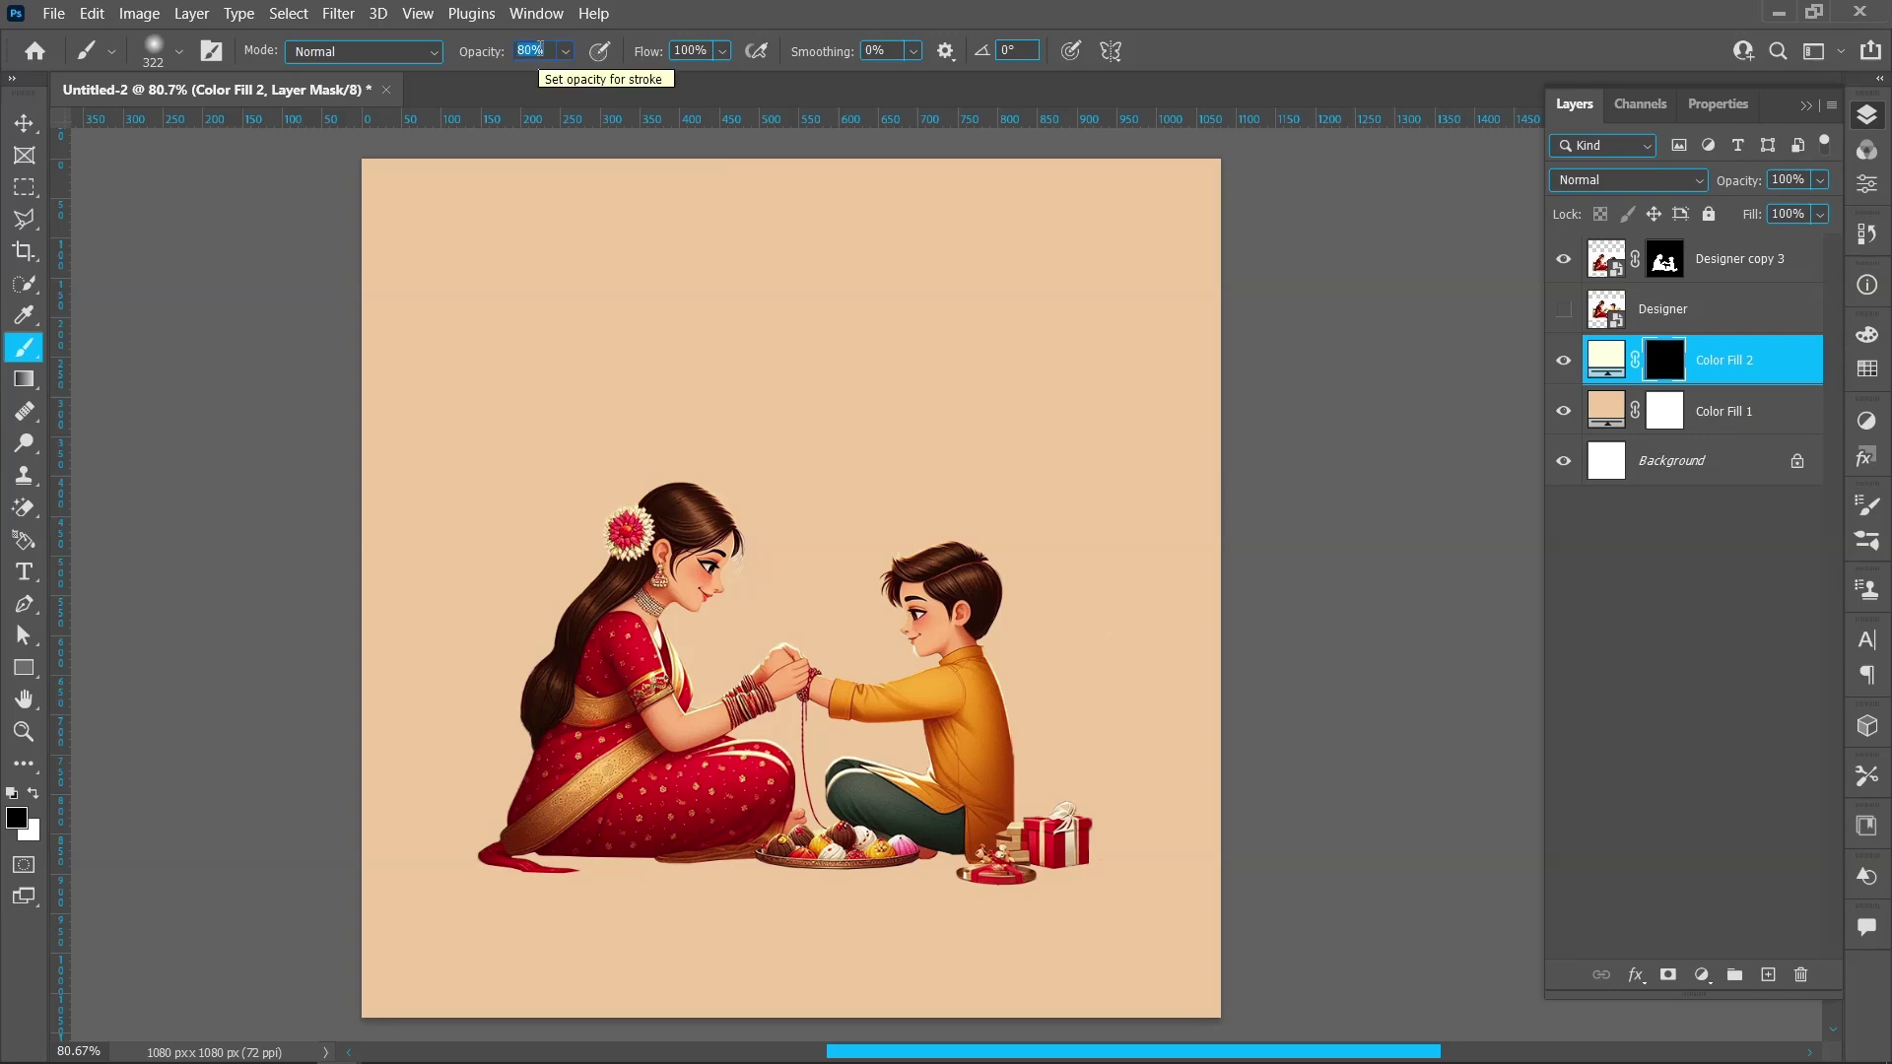
pyautogui.press('Return')
# - Paint white on the Color Fill 2 mask to reveal a soft cream glow behind the siblings
pyautogui.click(12, 793)
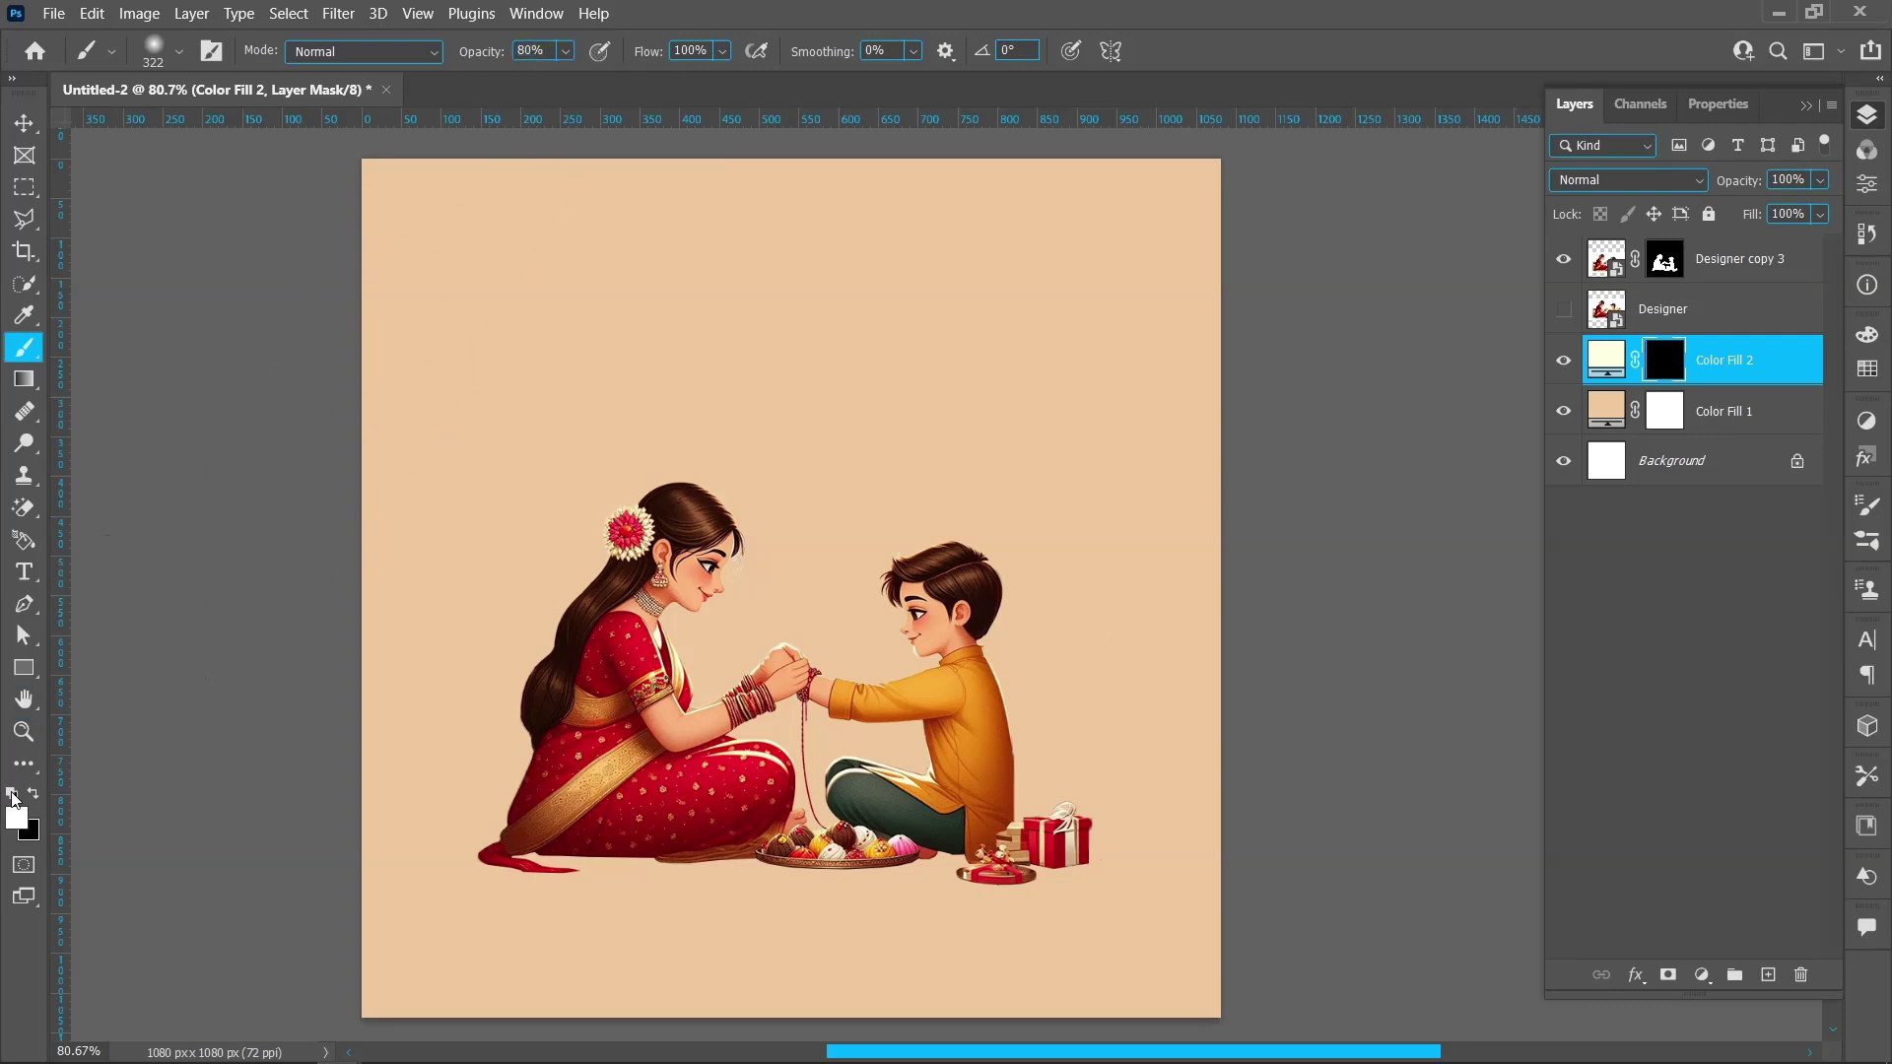
pyautogui.click(801, 579)
pyautogui.moveTo(805, 582)
pyautogui.mouseDown()
pyautogui.moveTo(861, 589)
pyautogui.moveTo(788, 580)
pyautogui.moveTo(841, 591)
pyautogui.moveTo(866, 562)
pyautogui.moveTo(795, 549)
pyautogui.mouseUp()
pyautogui.click(791, 547)
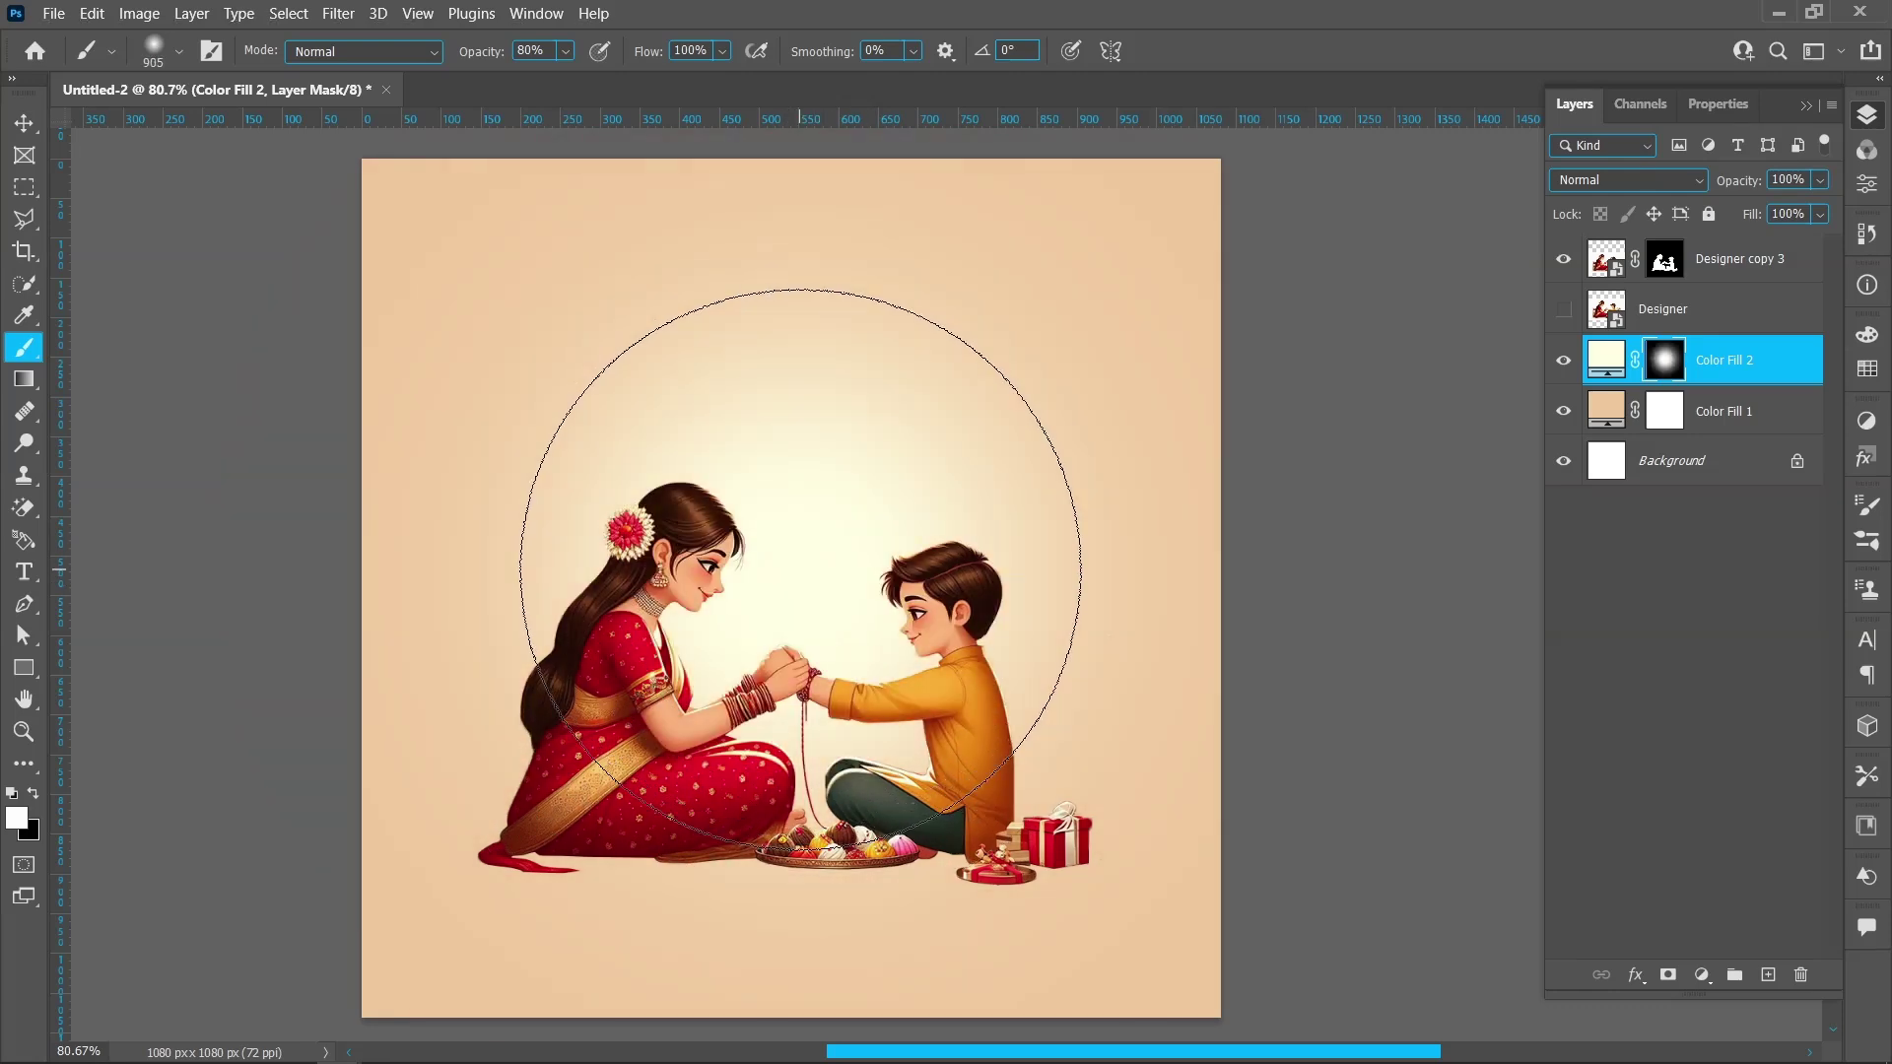
# - Duplicate the cut-out siblings layer
pyautogui.press('v')
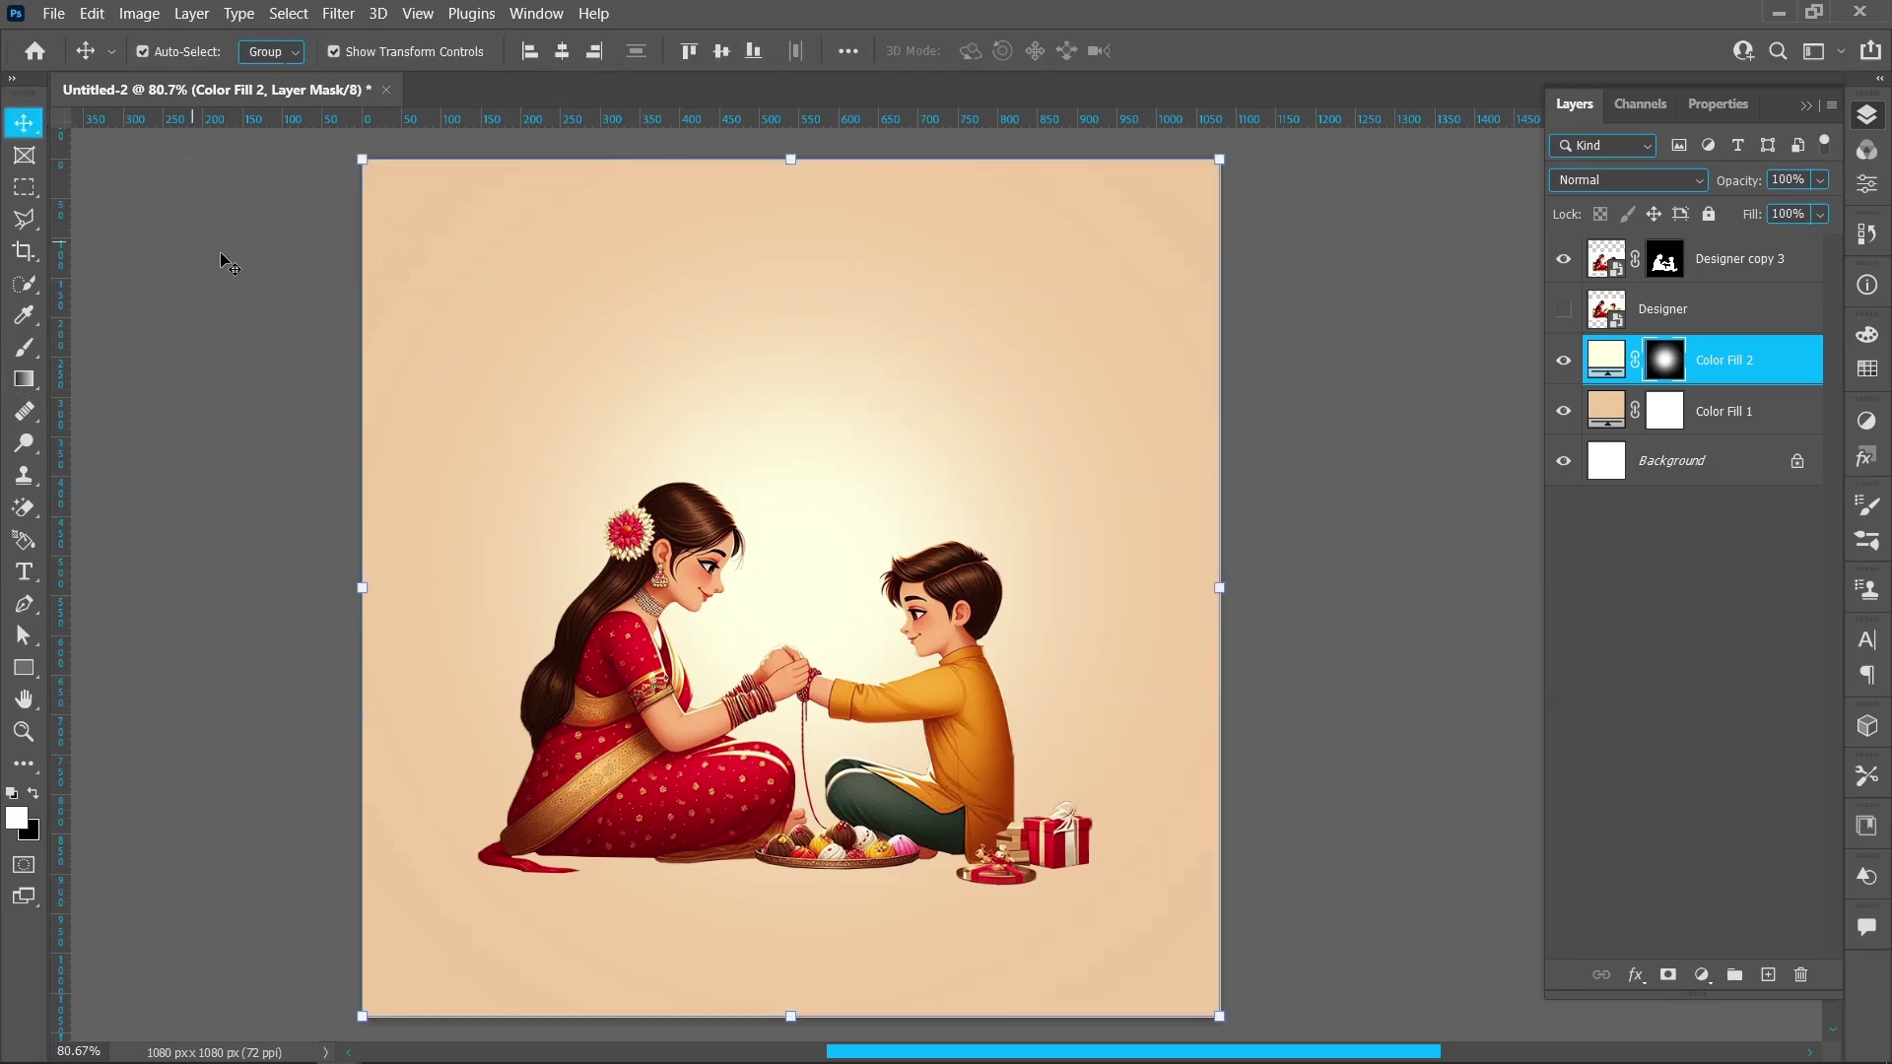
pyautogui.click(695, 582)
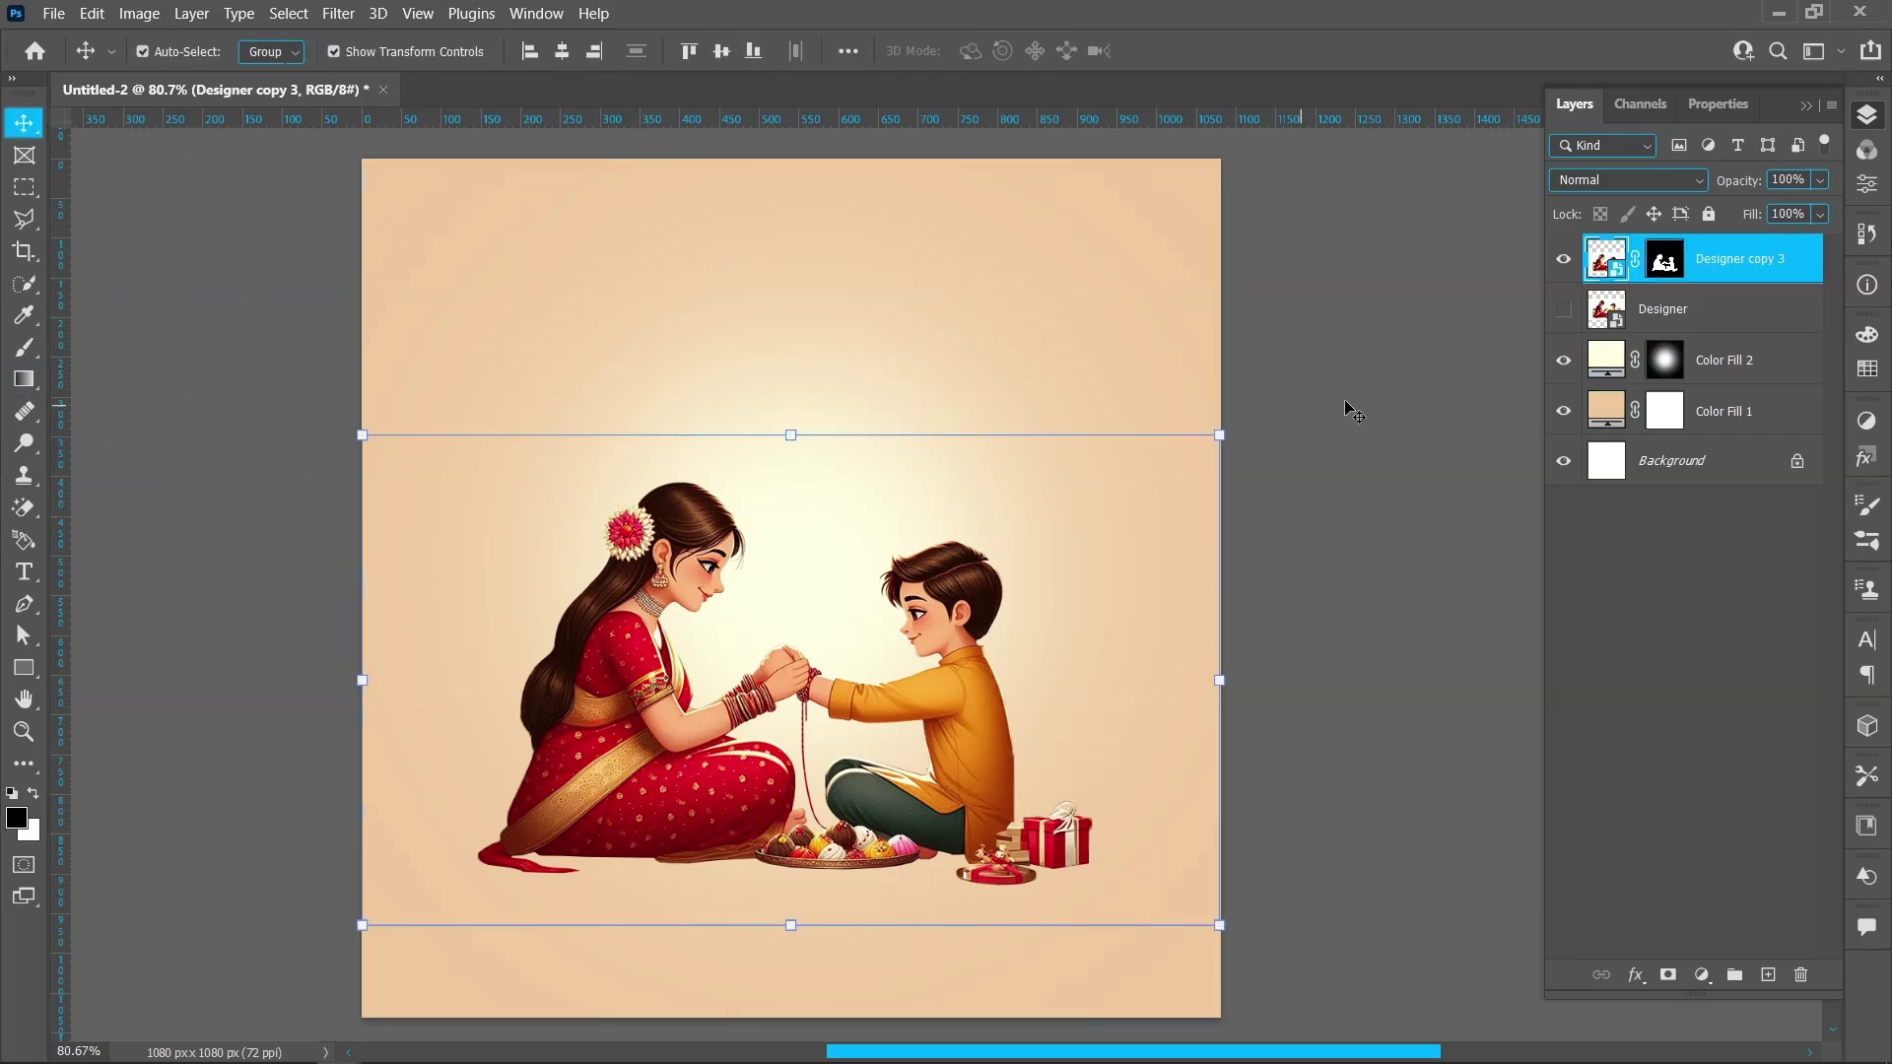
pyautogui.moveTo(1741, 259); pyautogui.dragTo(1767, 975)
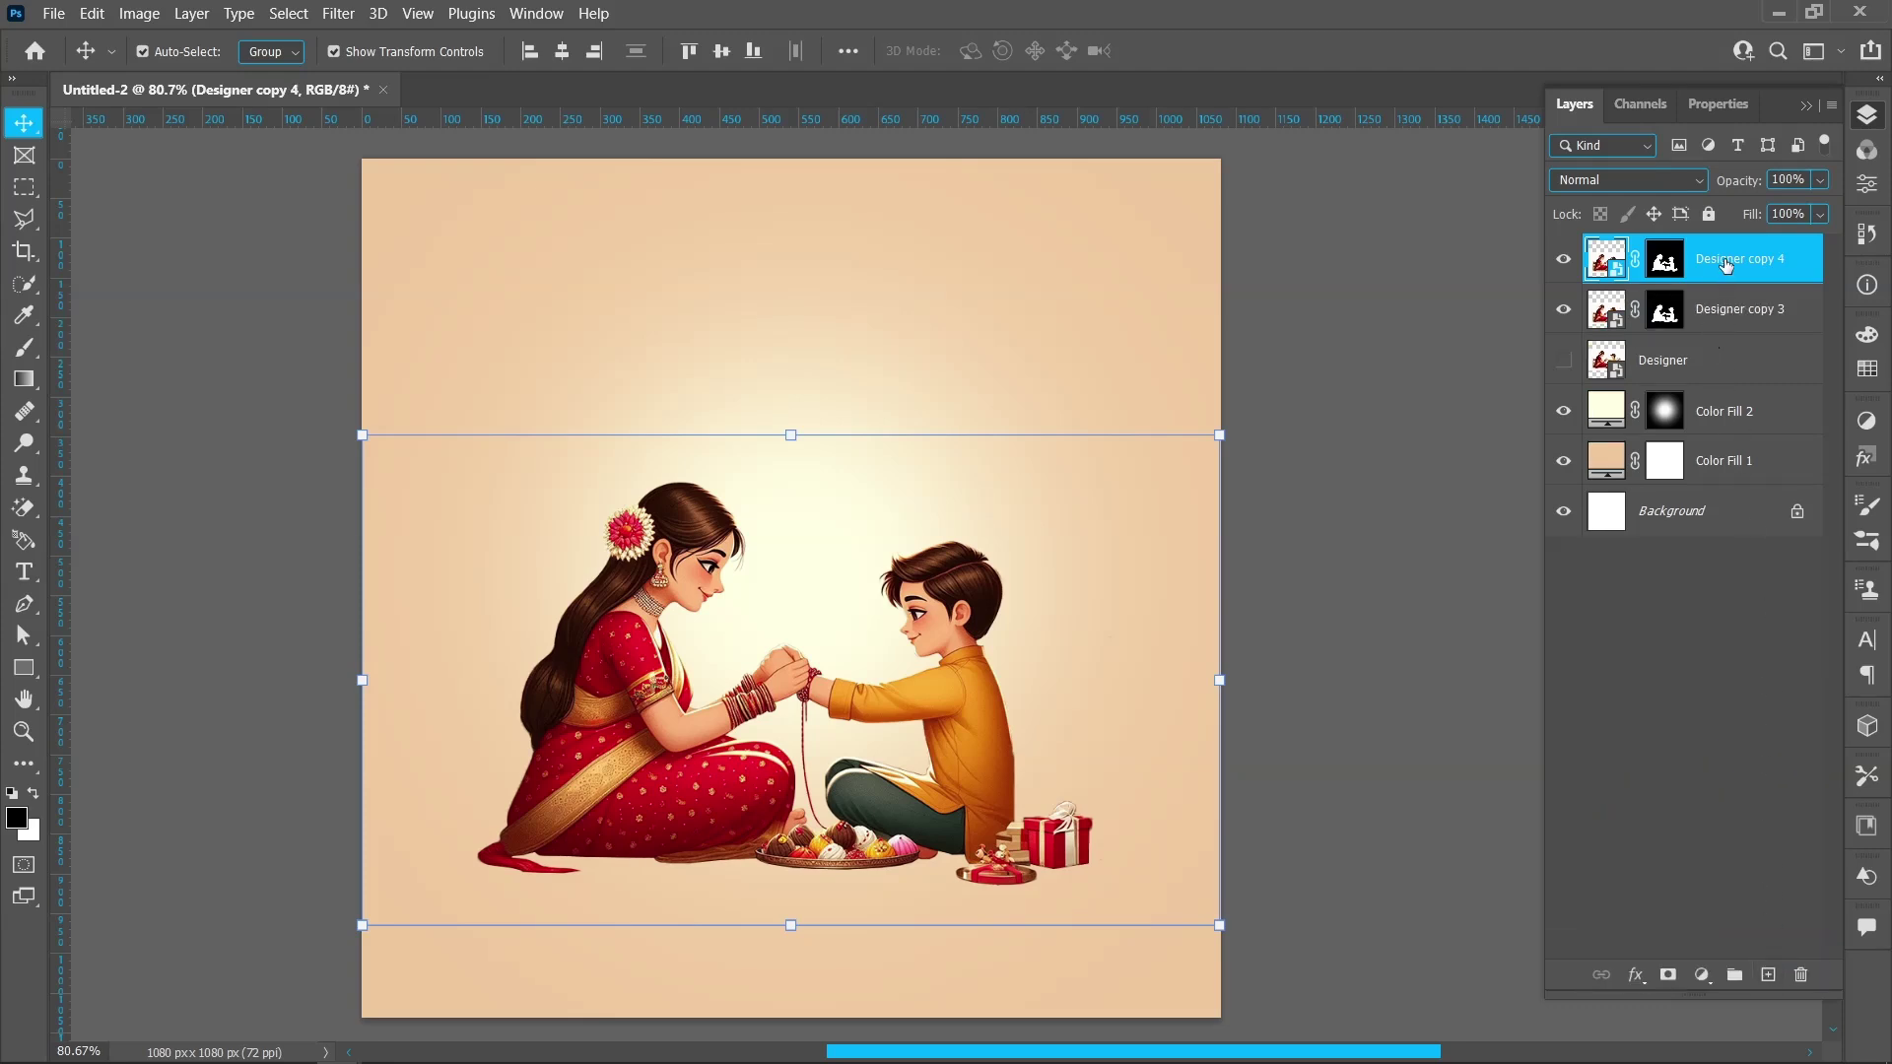
# - Rename Designer copy 4 to 'image' and Designer copy 3 to 'shadow'
pyautogui.doubleClick(1726, 261)
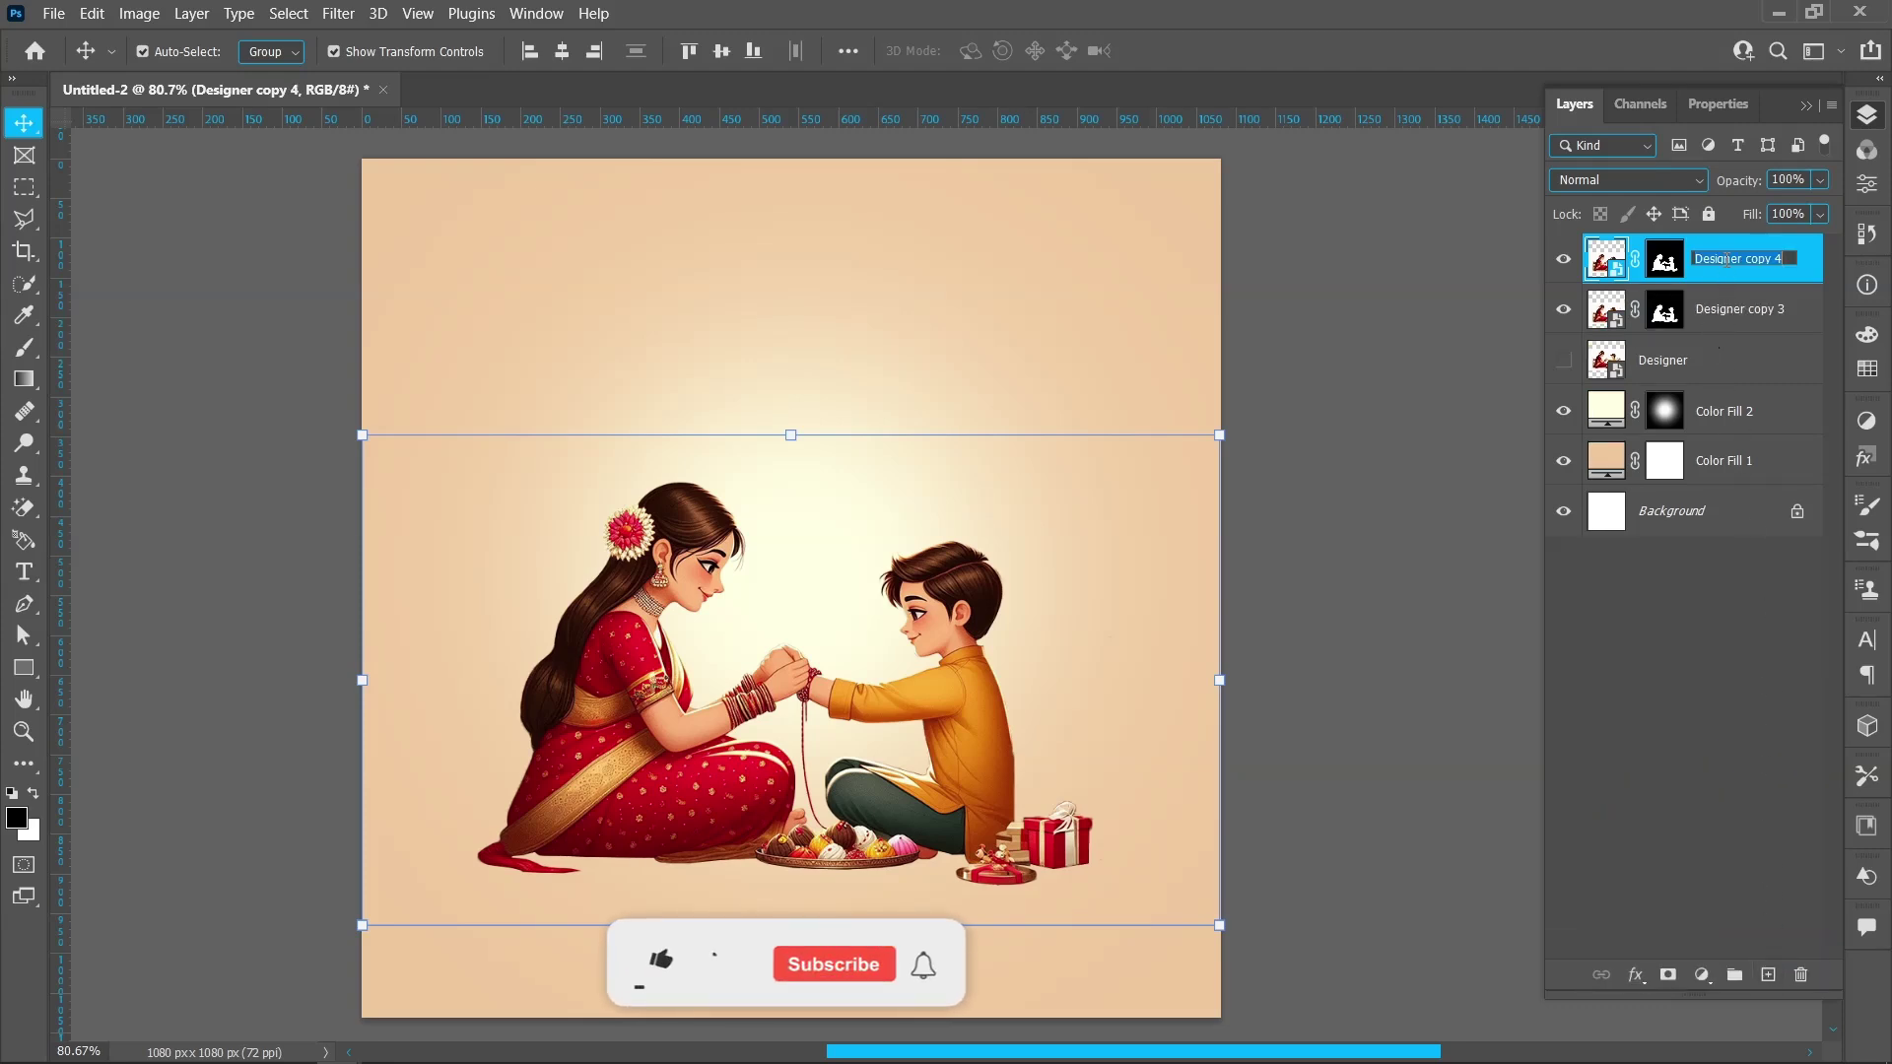
pyautogui.write('image')
pyautogui.press('Return')
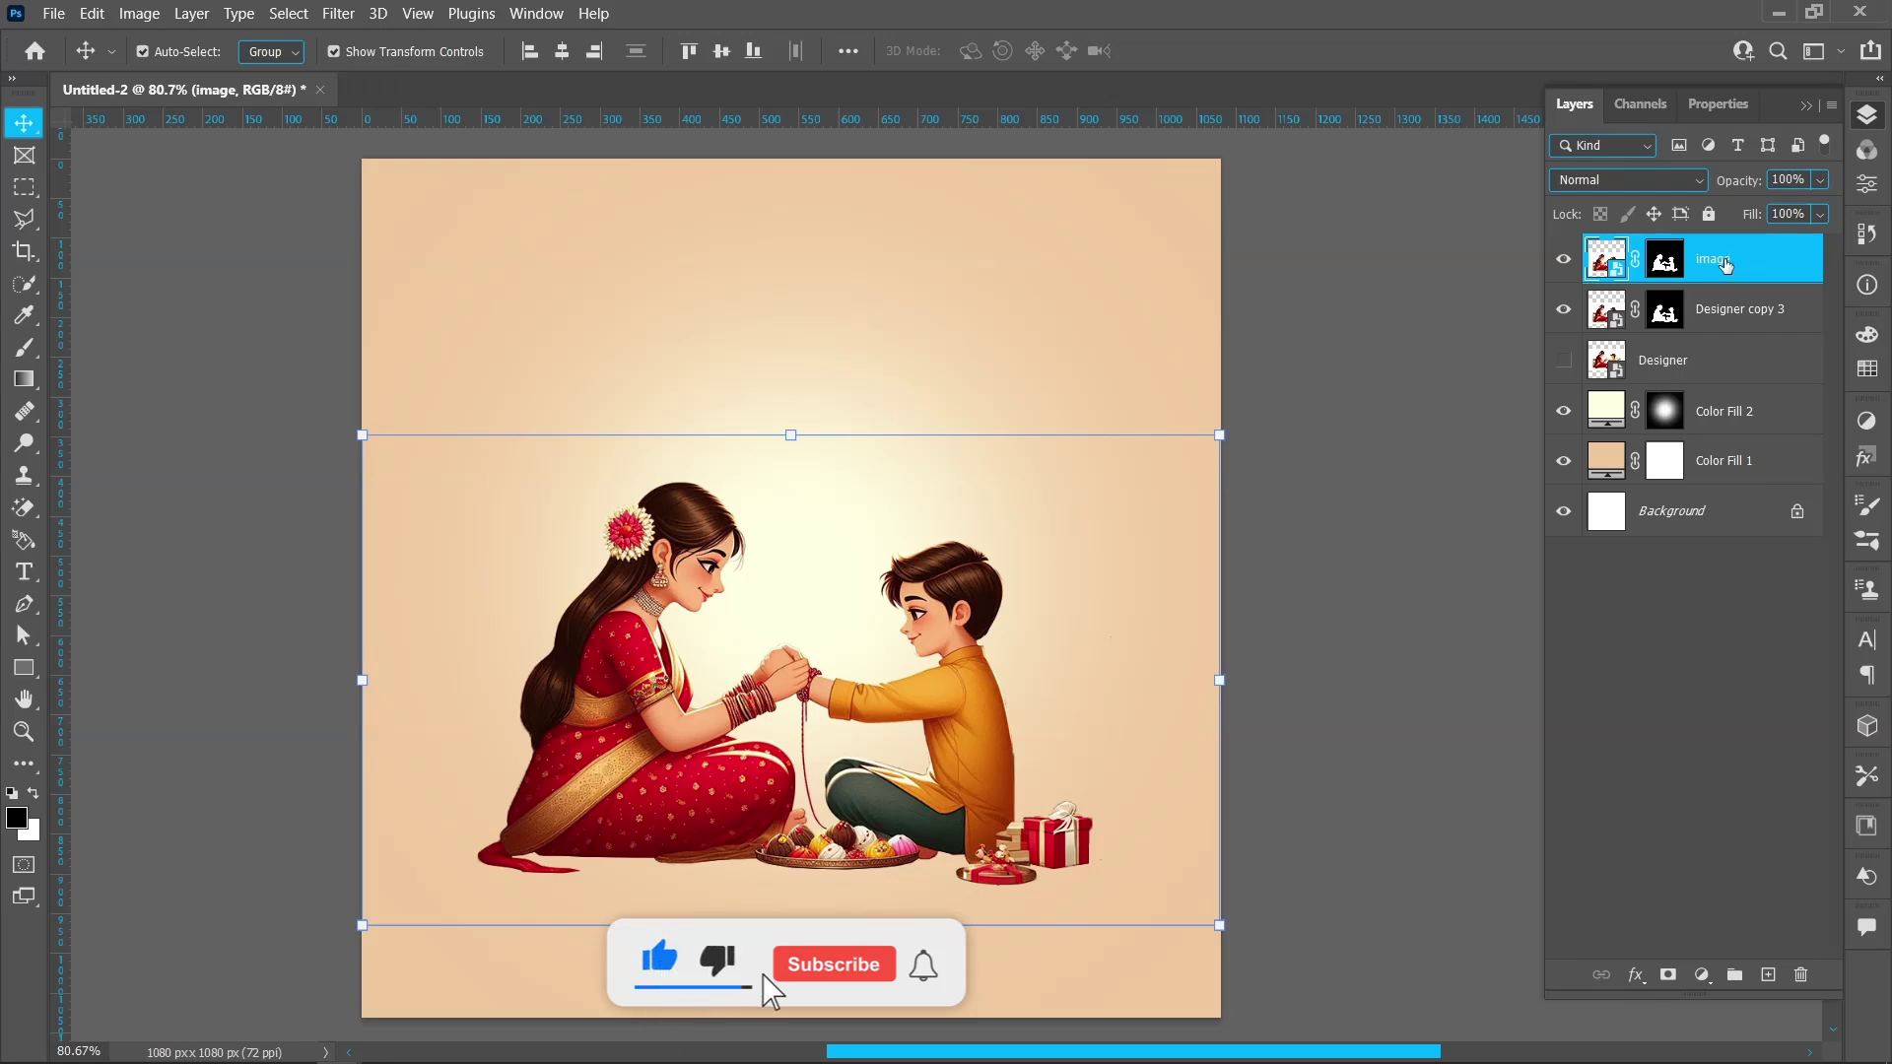
pyautogui.doubleClick(1730, 310)
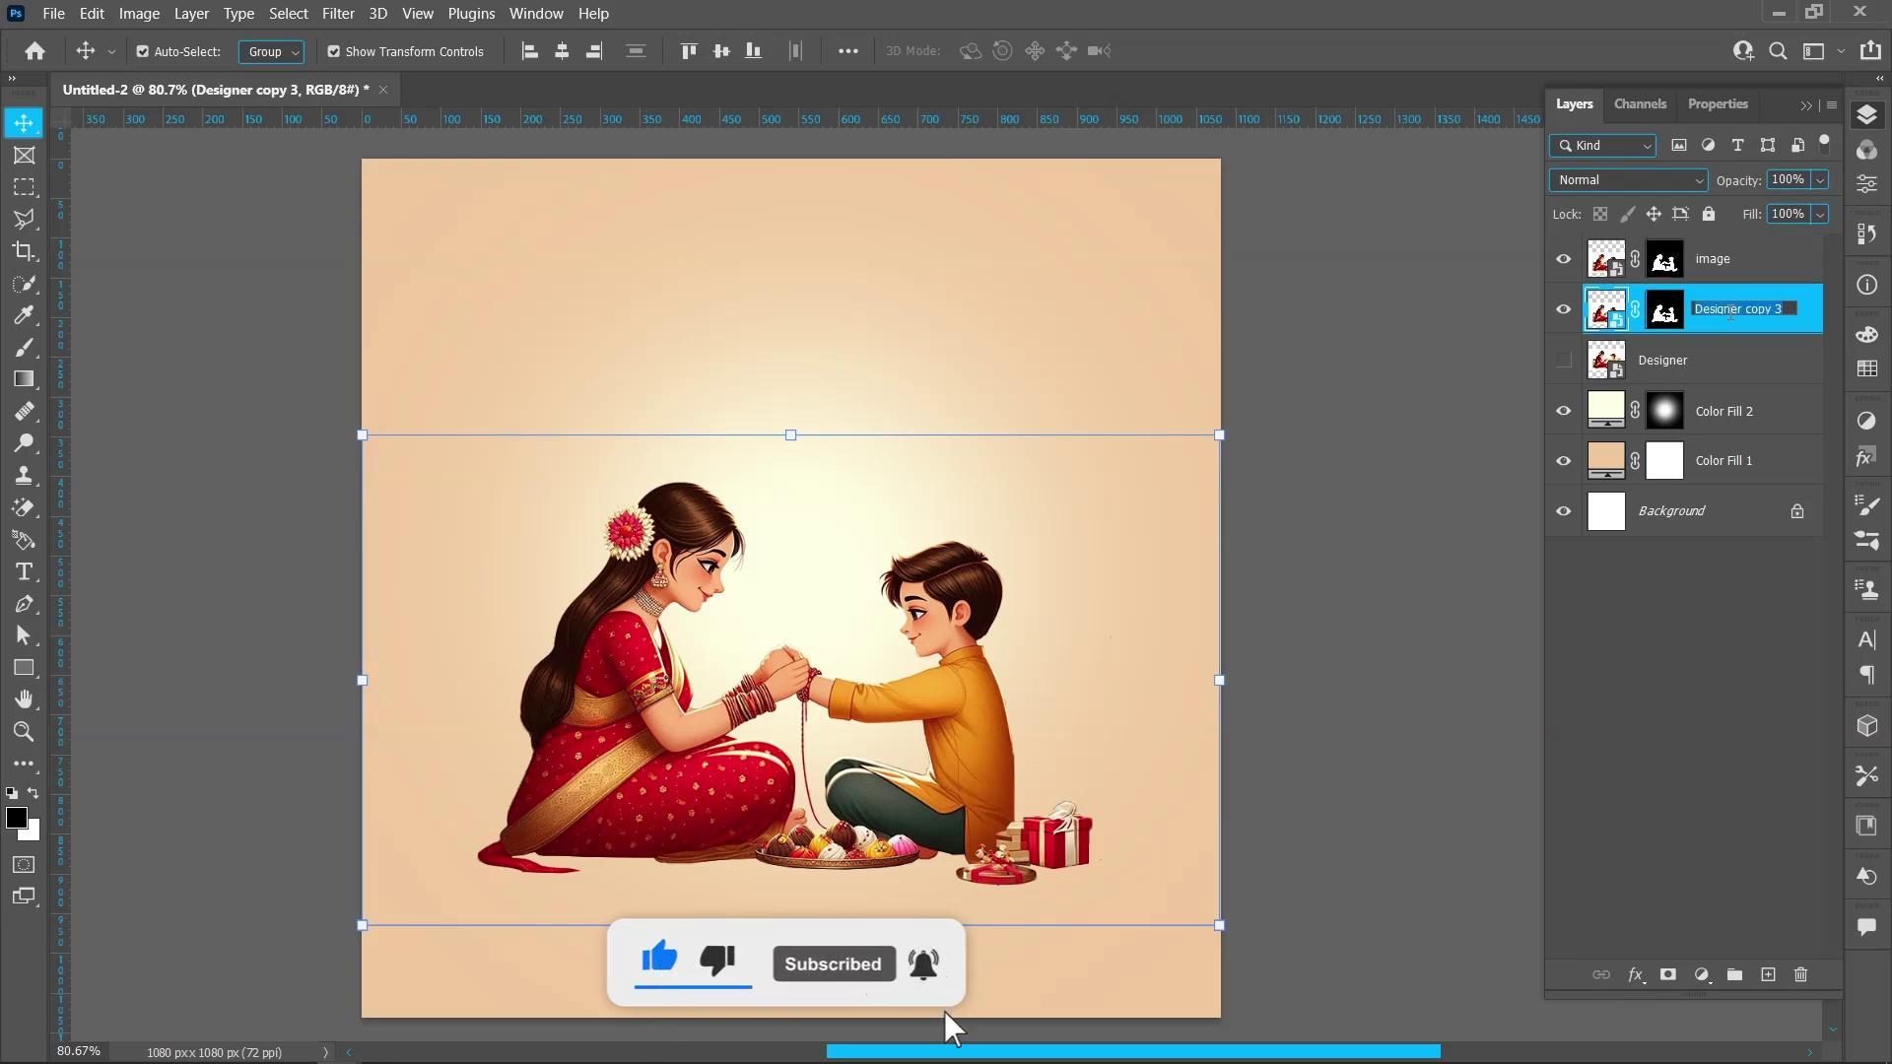
pyautogui.write('shadow')
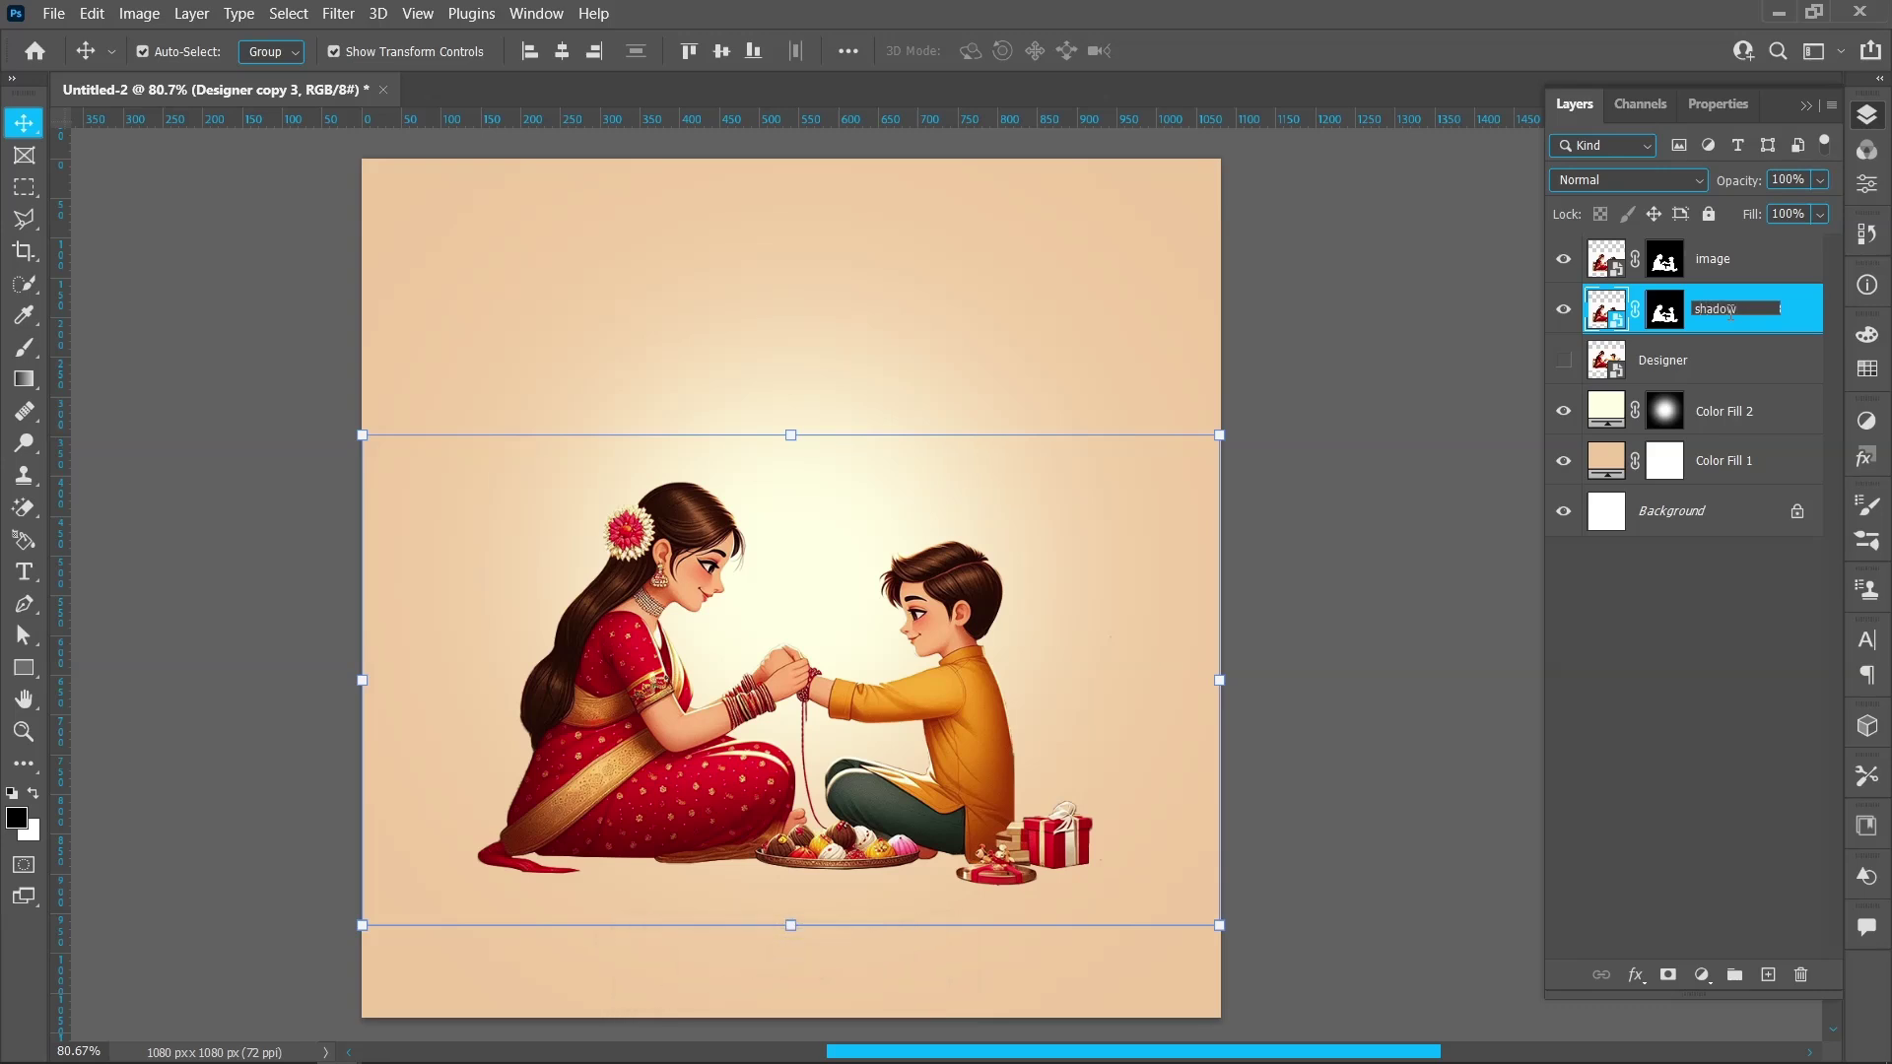
pyautogui.press('Return')
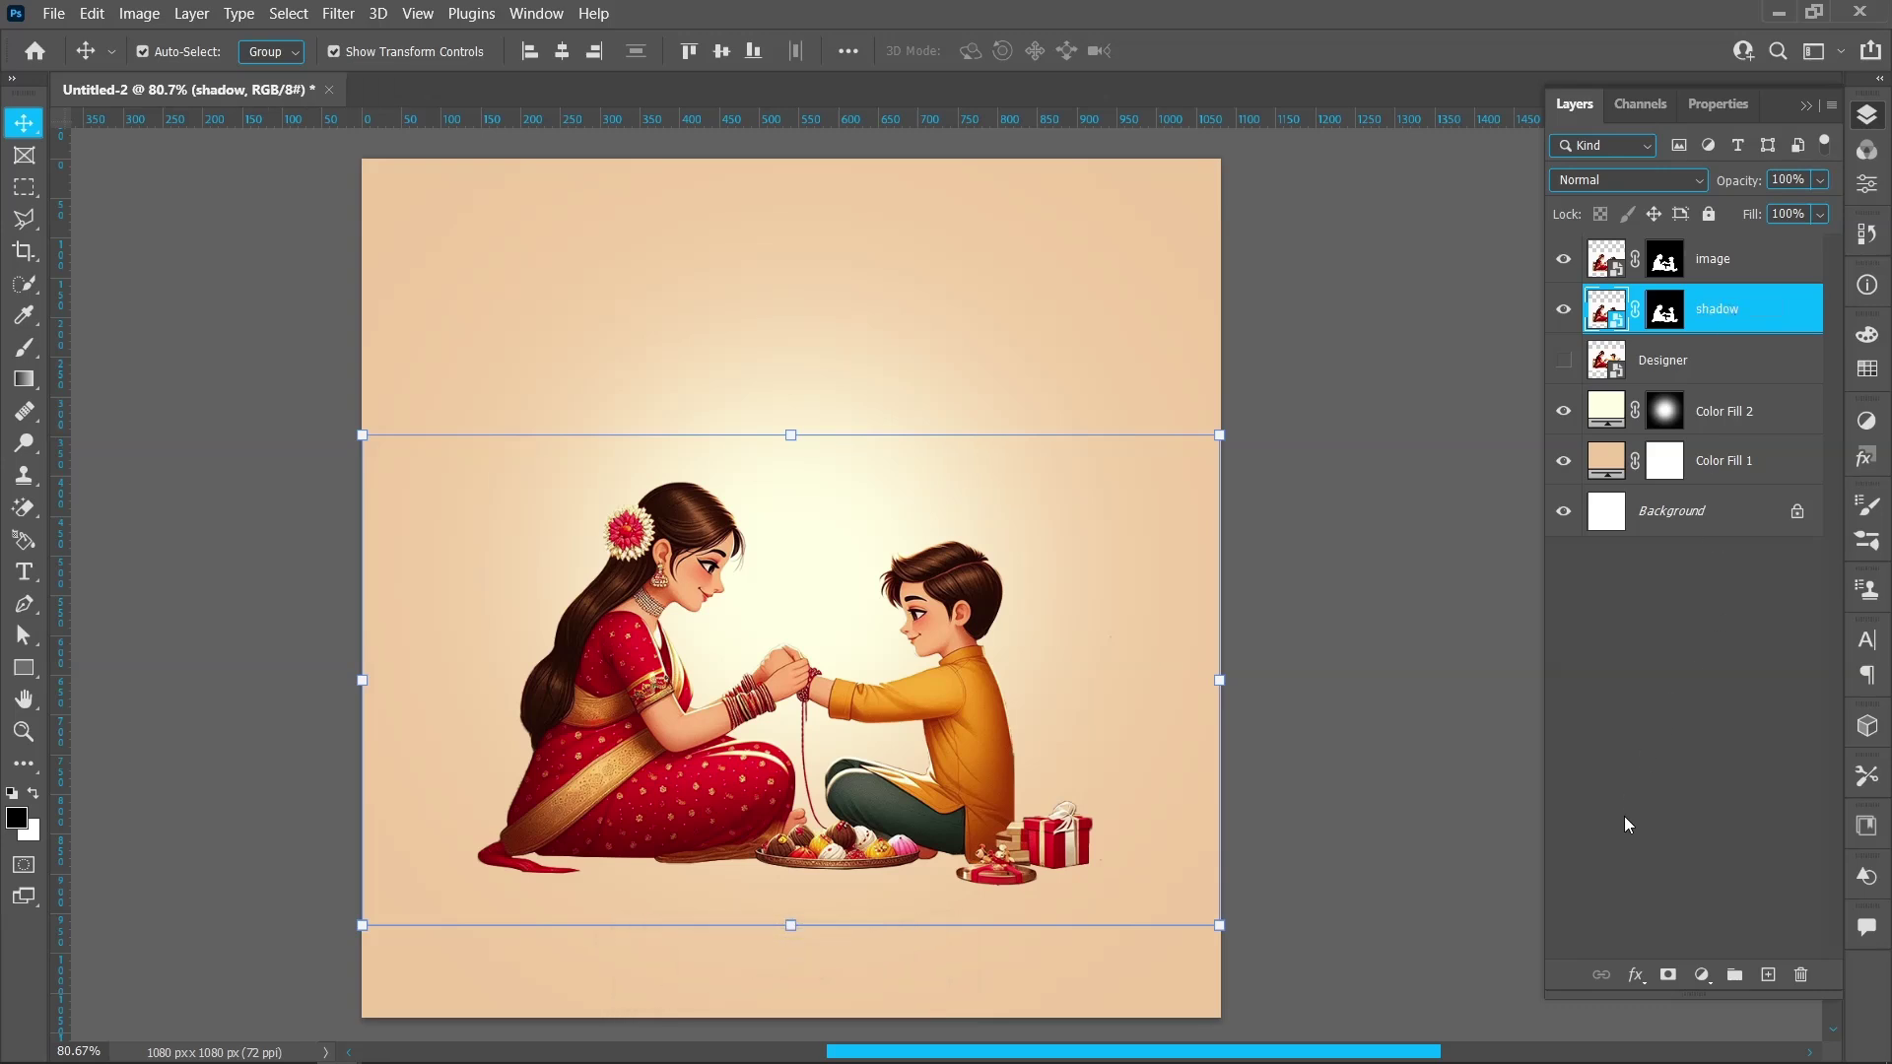
# - Add a black 000000 Color Overlay effect to the shadow layer
pyautogui.click(1639, 974)
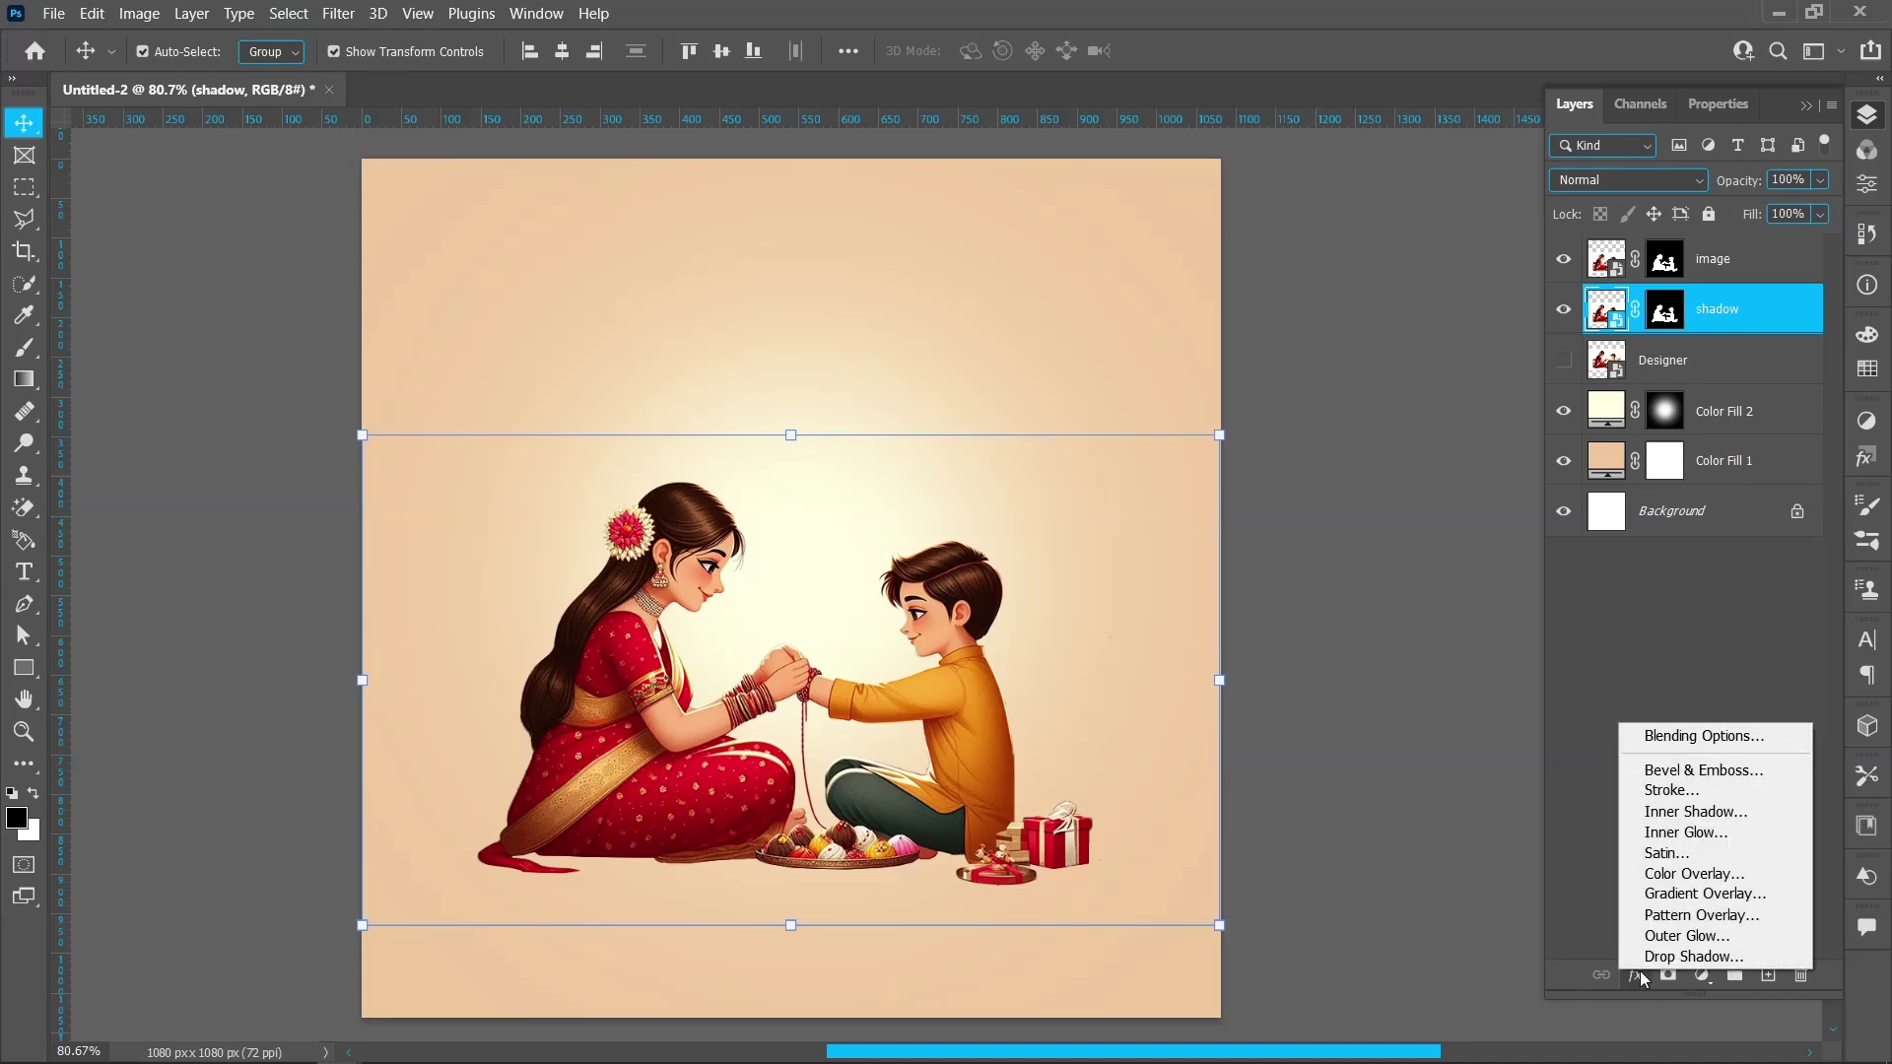
pyautogui.click(1651, 873)
pyautogui.click(1511, 285)
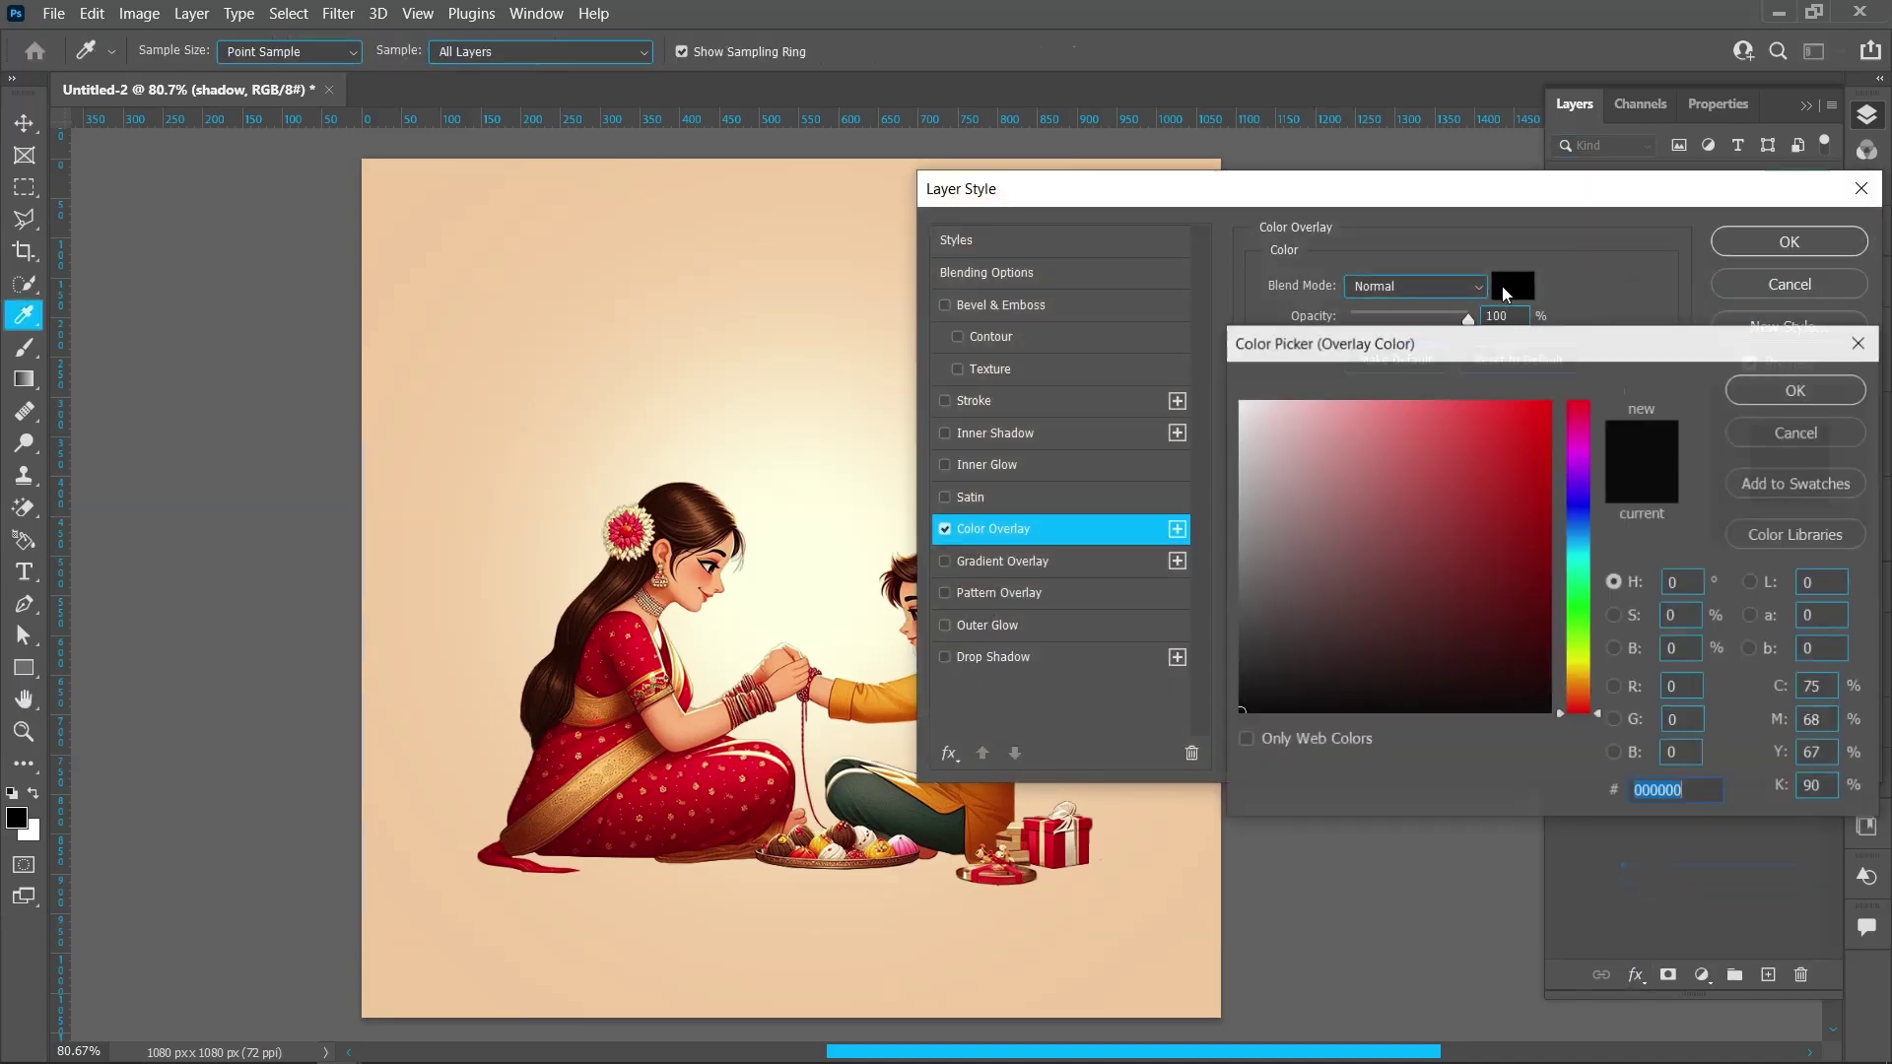
pyautogui.click(1797, 389)
pyautogui.click(1789, 241)
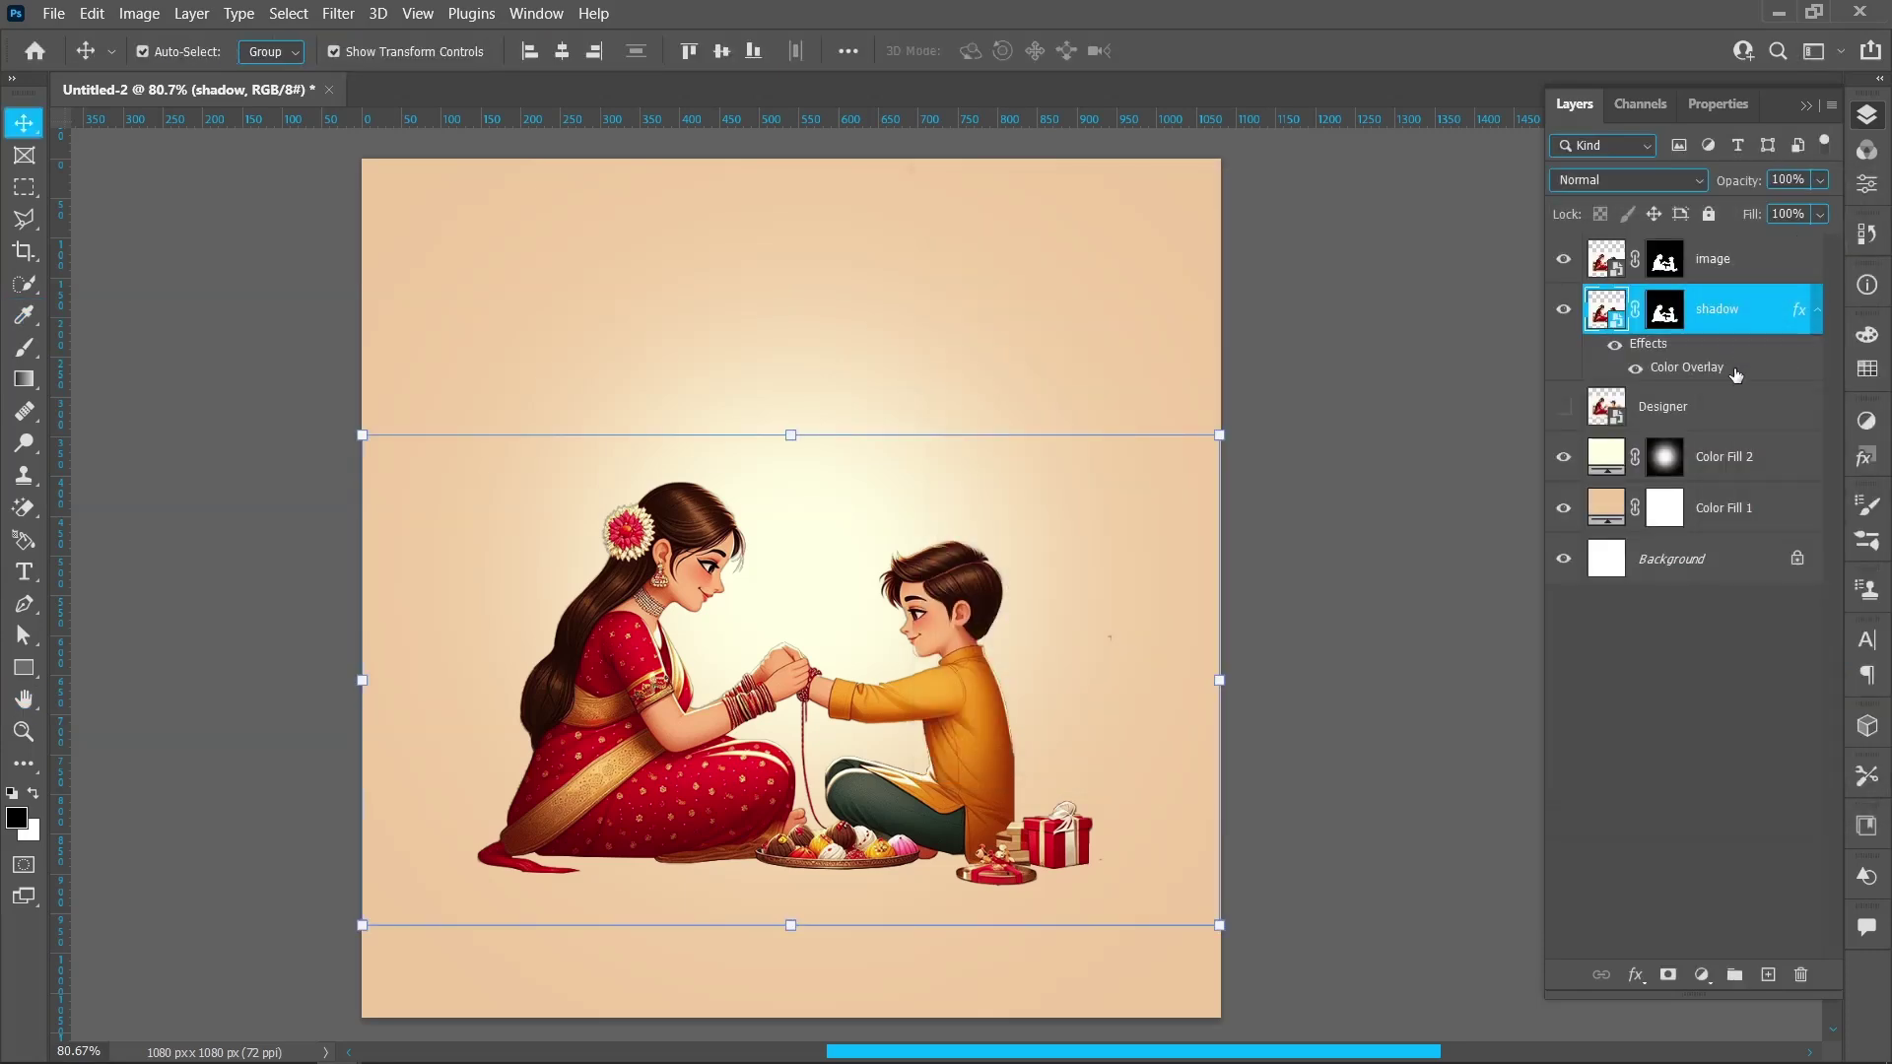
# - Convert shadow to a smart object, apply a Gaussian Blur of about 3.4 px, and nudge it up
pyautogui.rightClick(1735, 327)
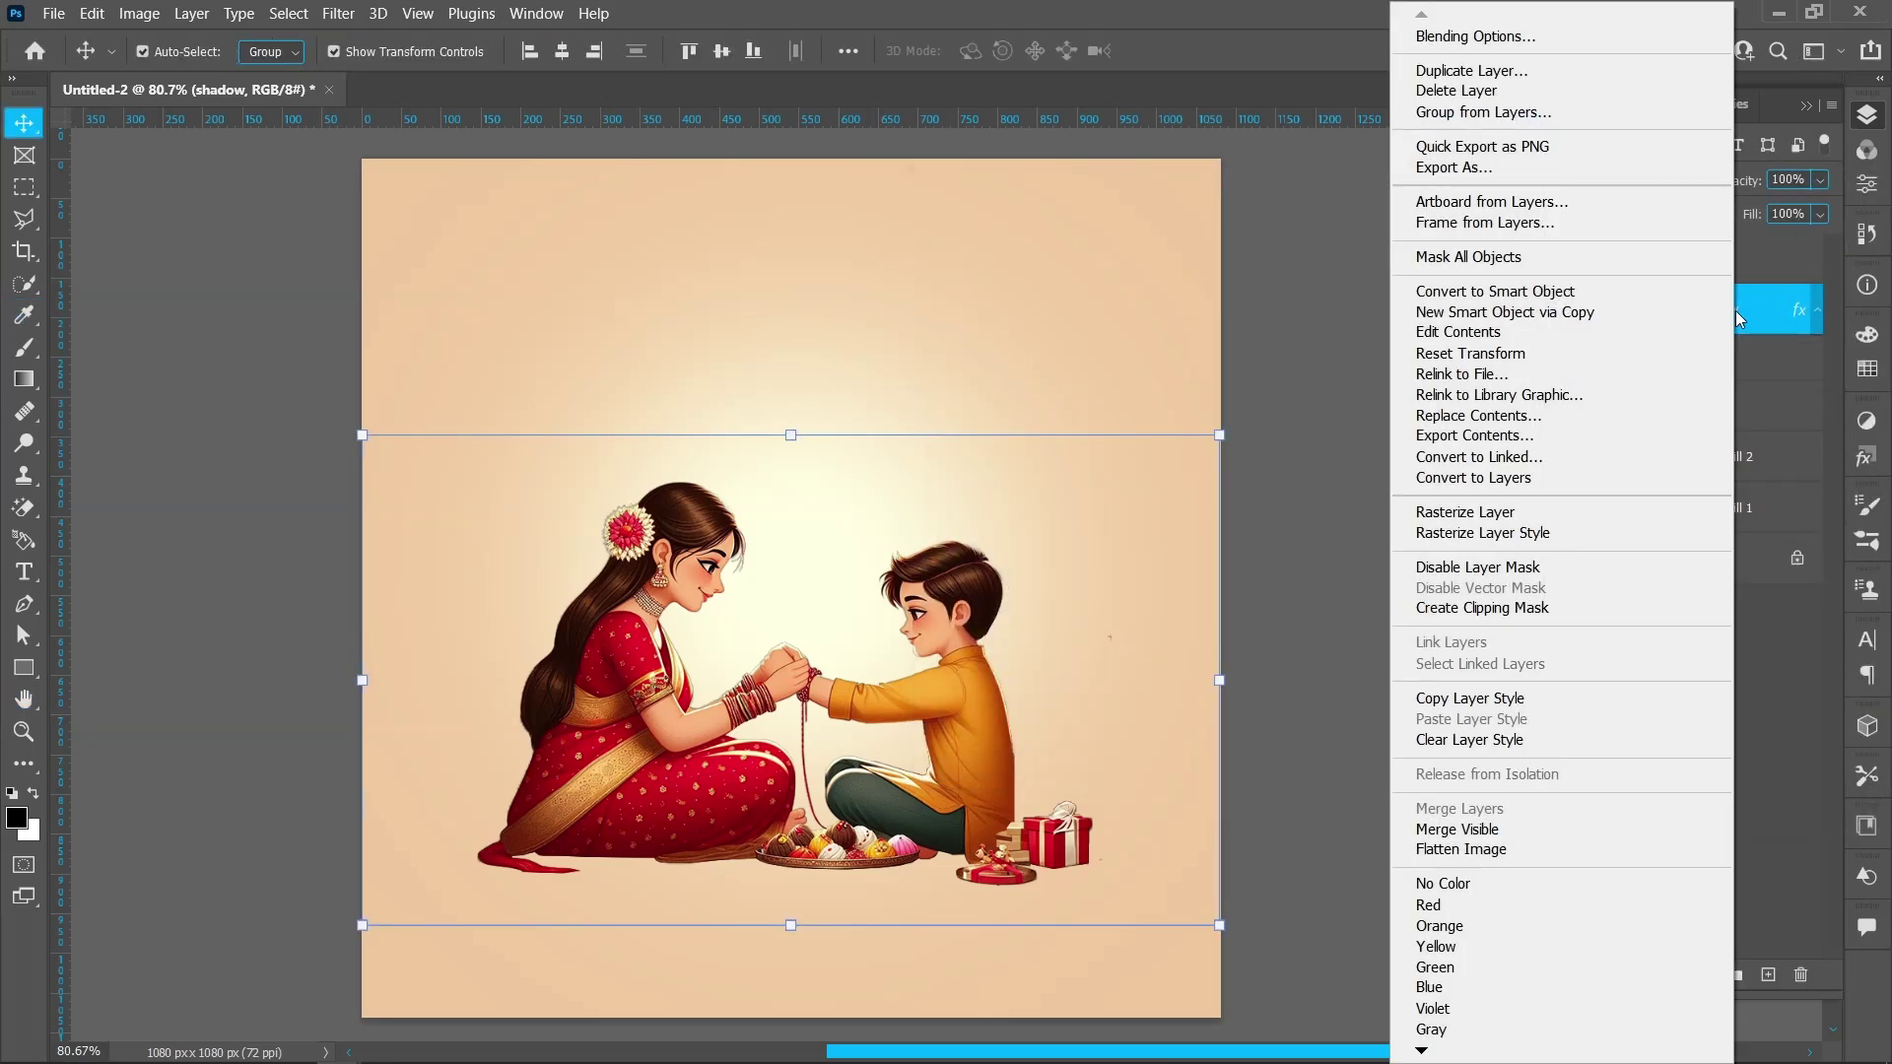
pyautogui.click(1540, 292)
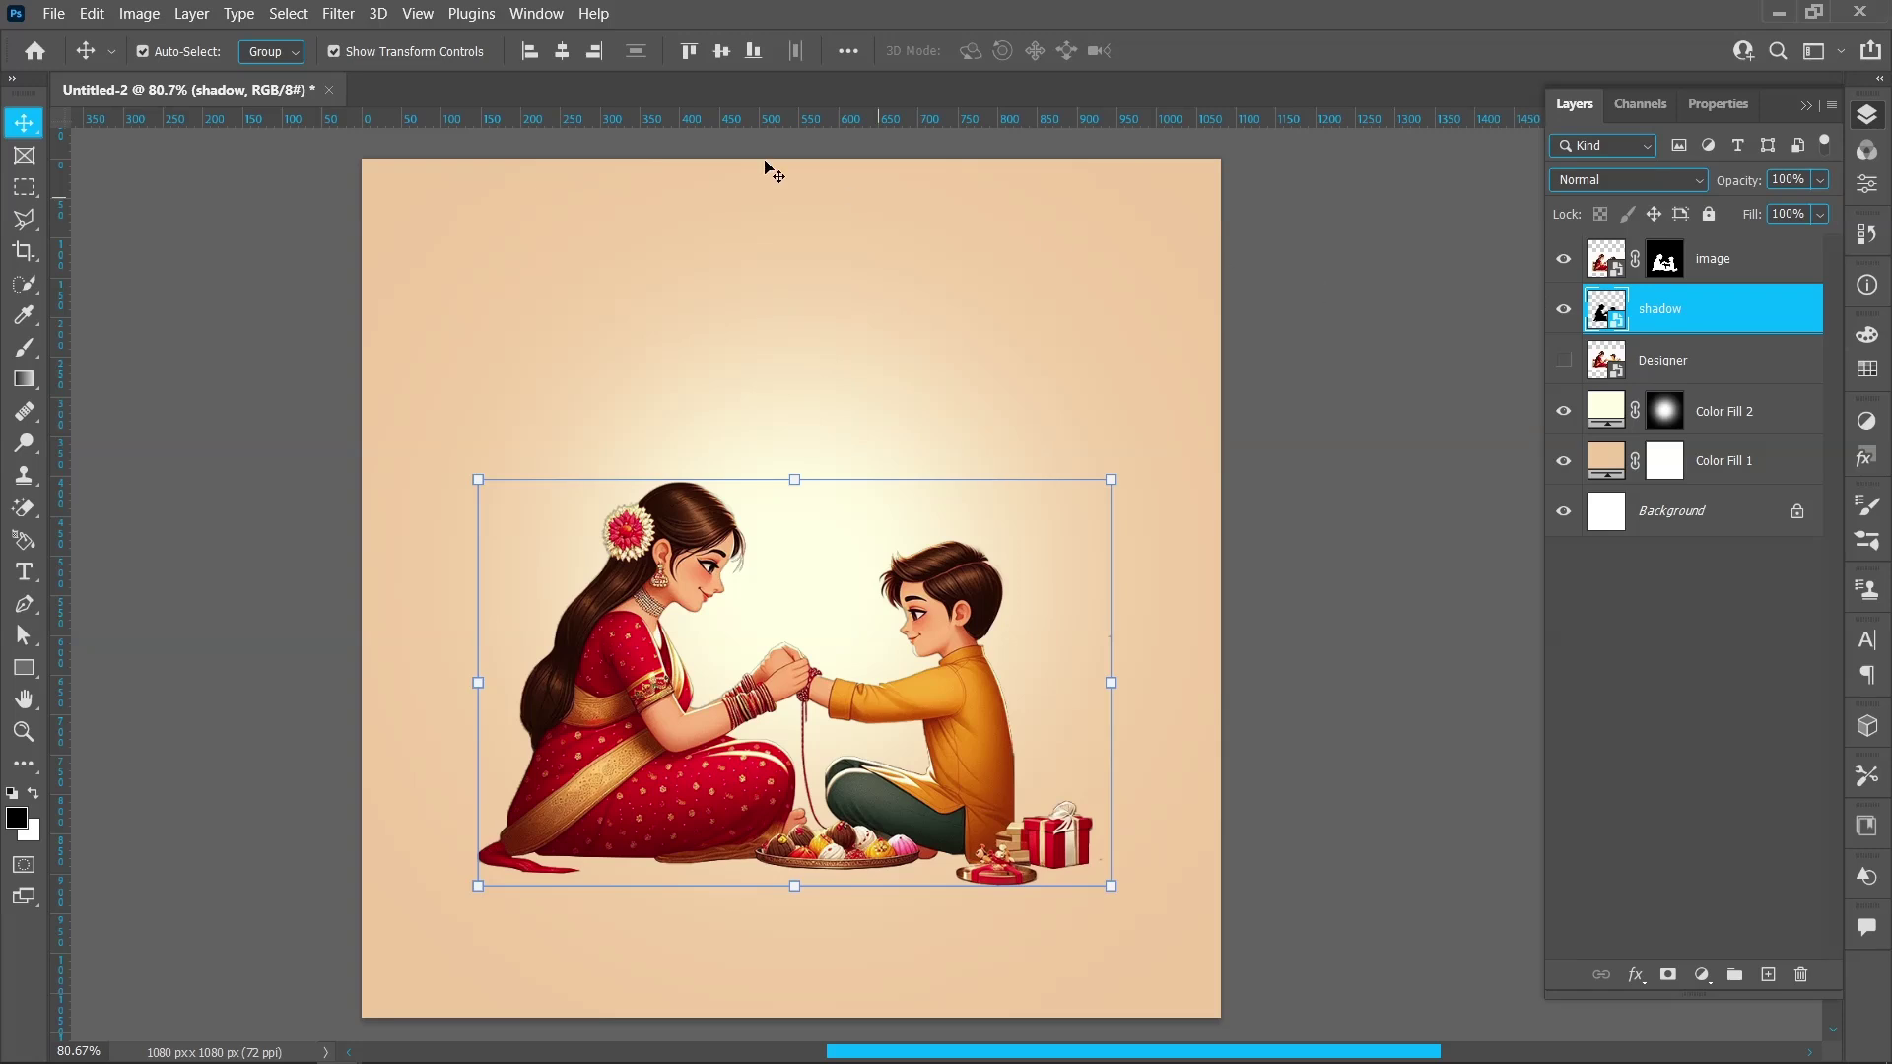
pyautogui.click(338, 13)
pyautogui.moveTo(444, 313)
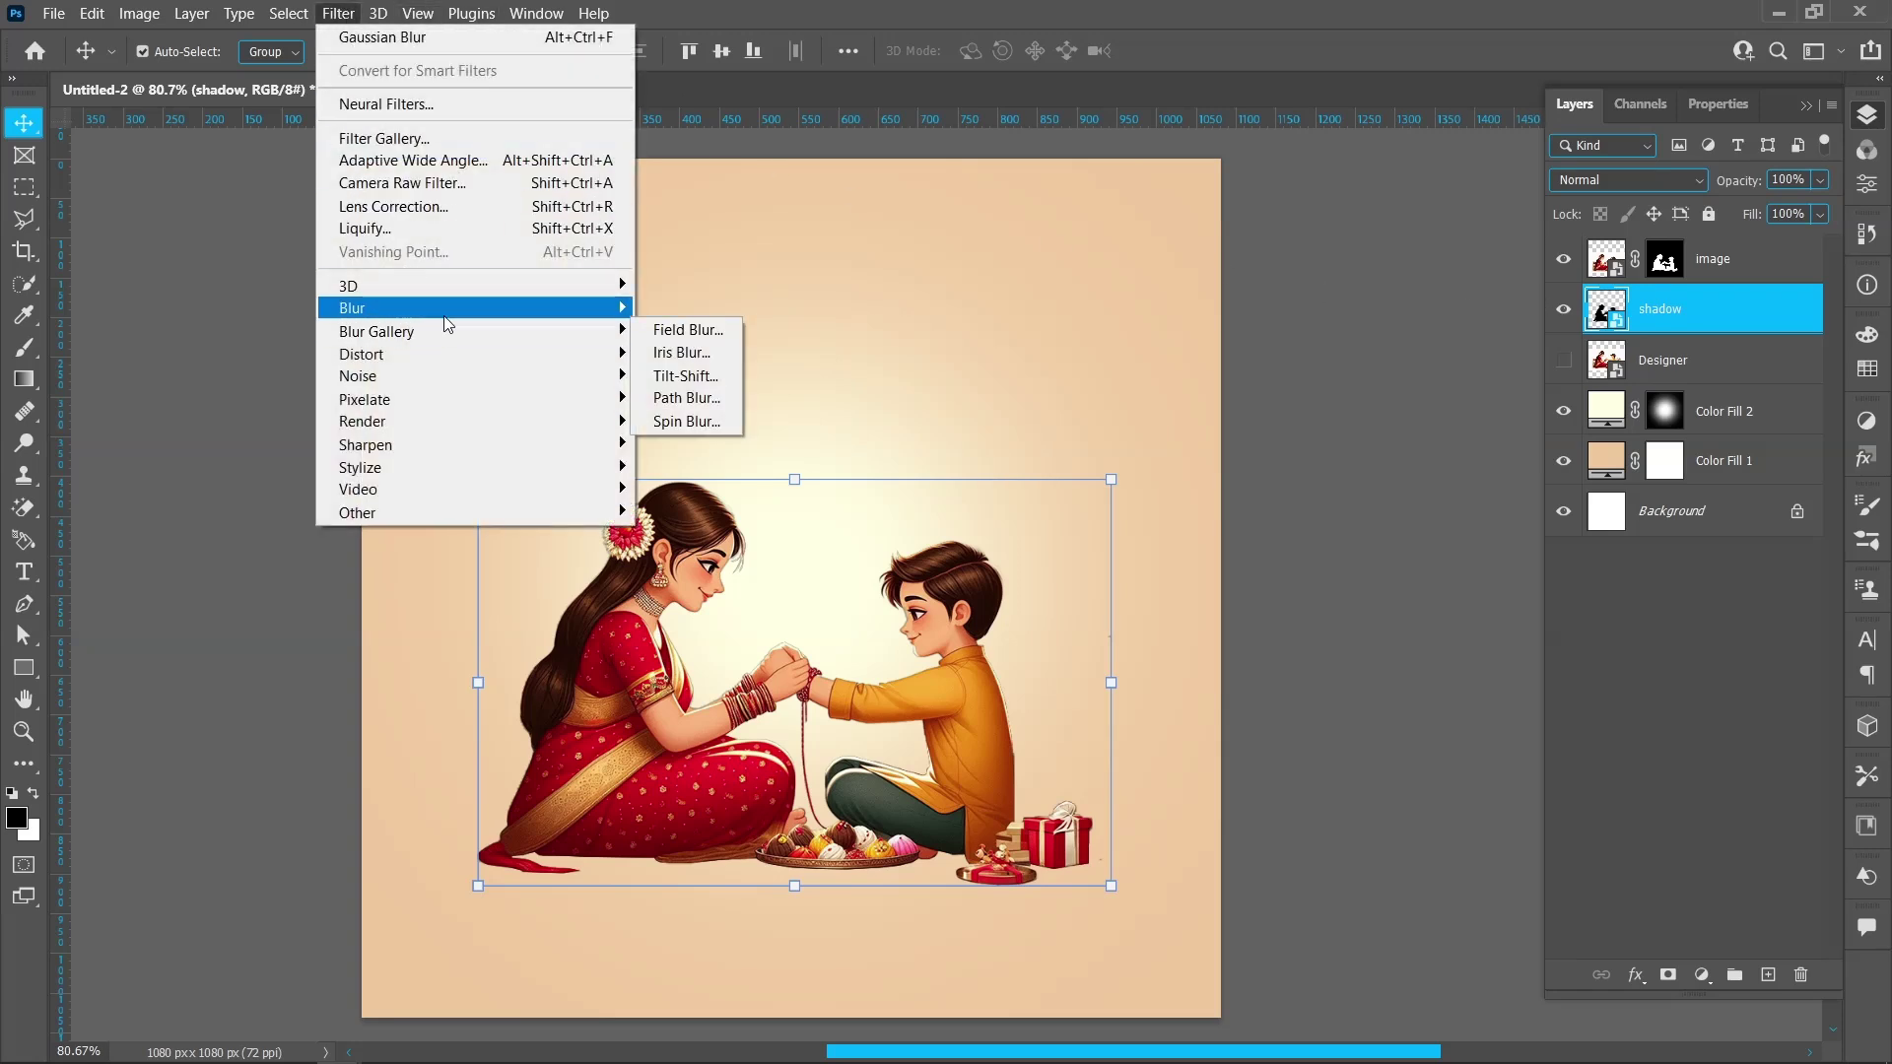
pyautogui.click(726, 402)
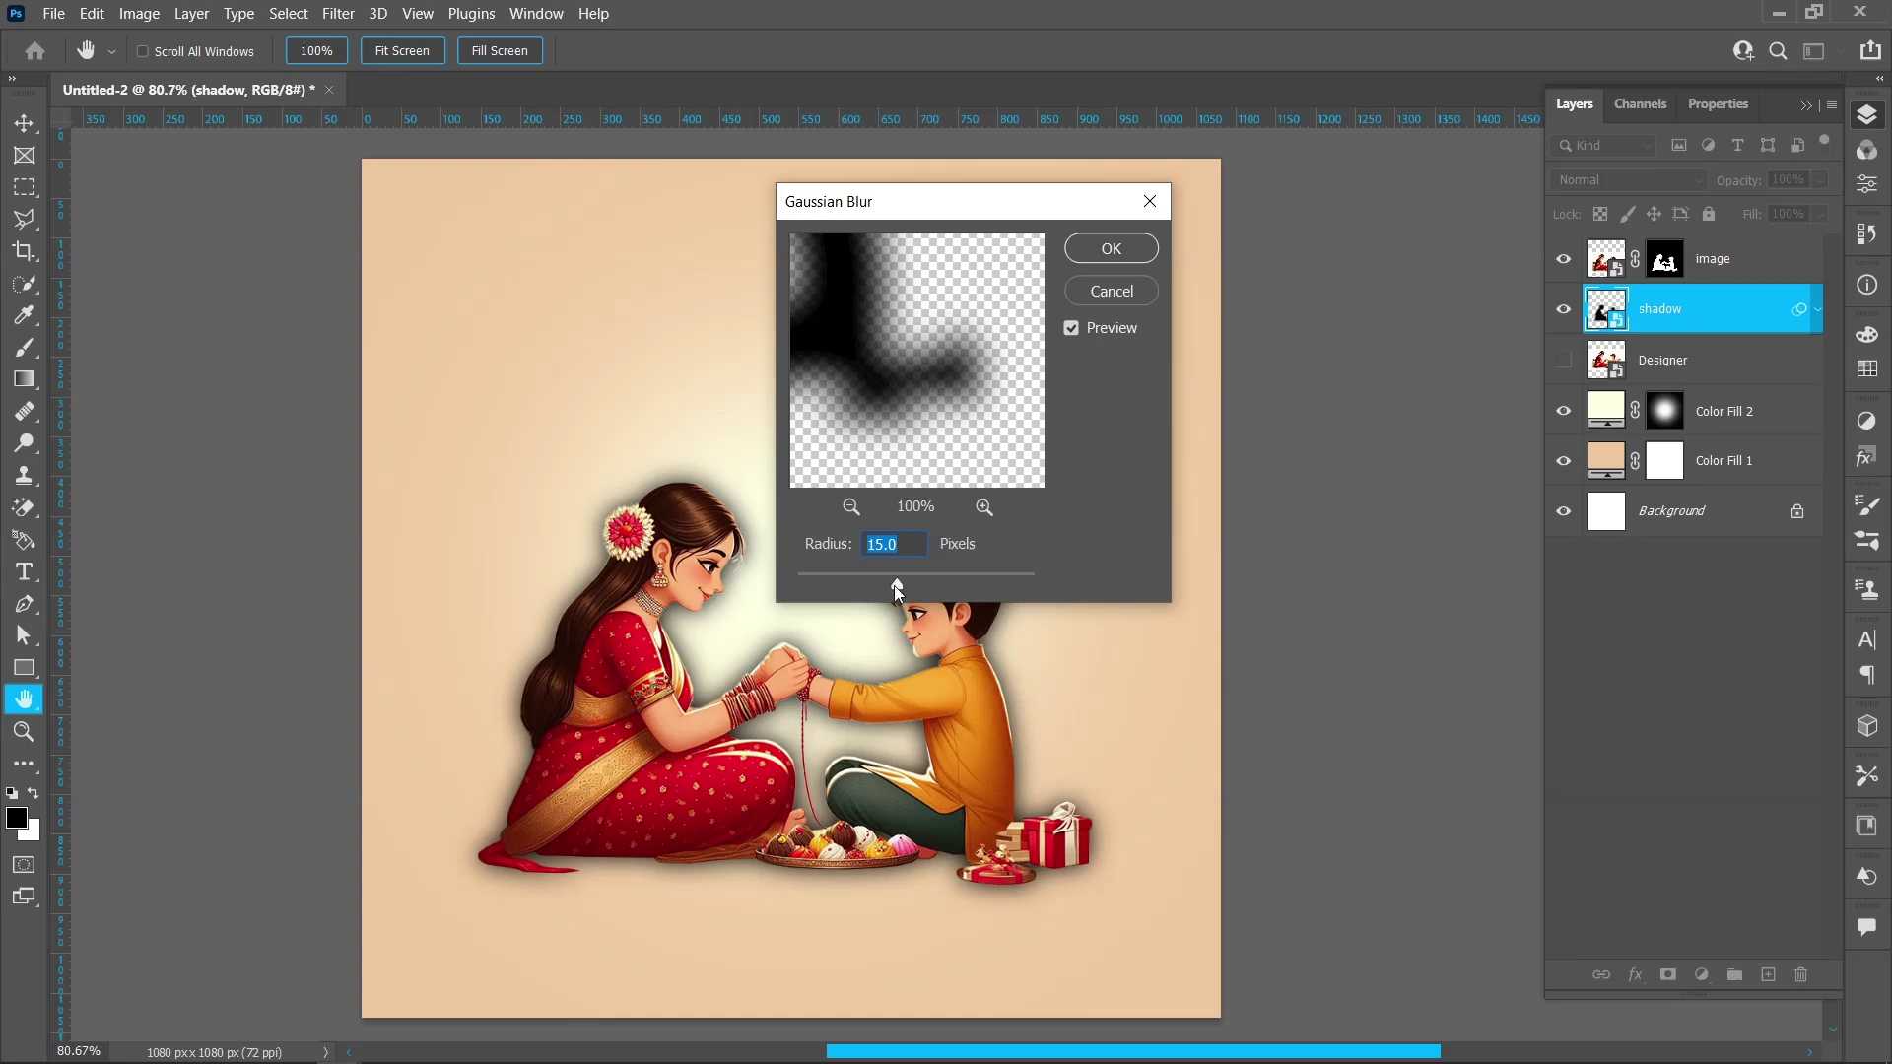
pyautogui.moveTo(851, 583); pyautogui.dragTo(841, 583)
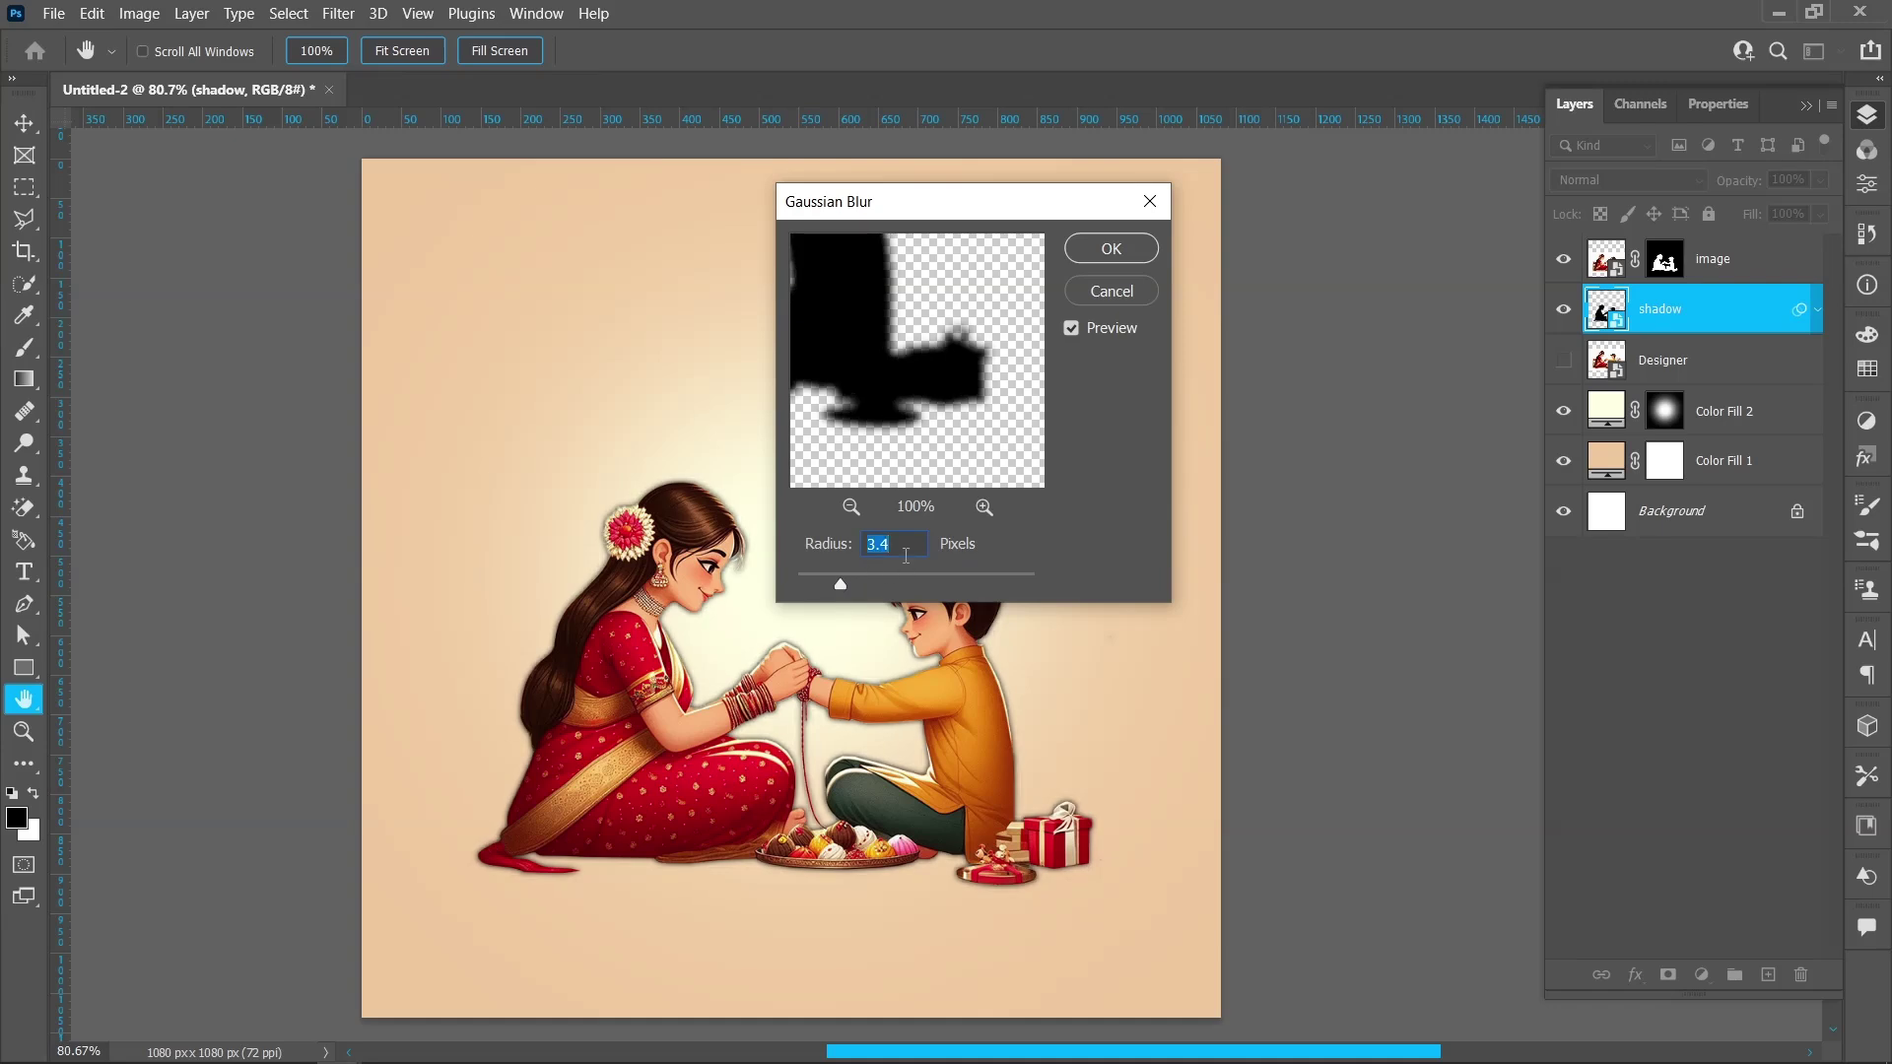
pyautogui.click(1155, 254)
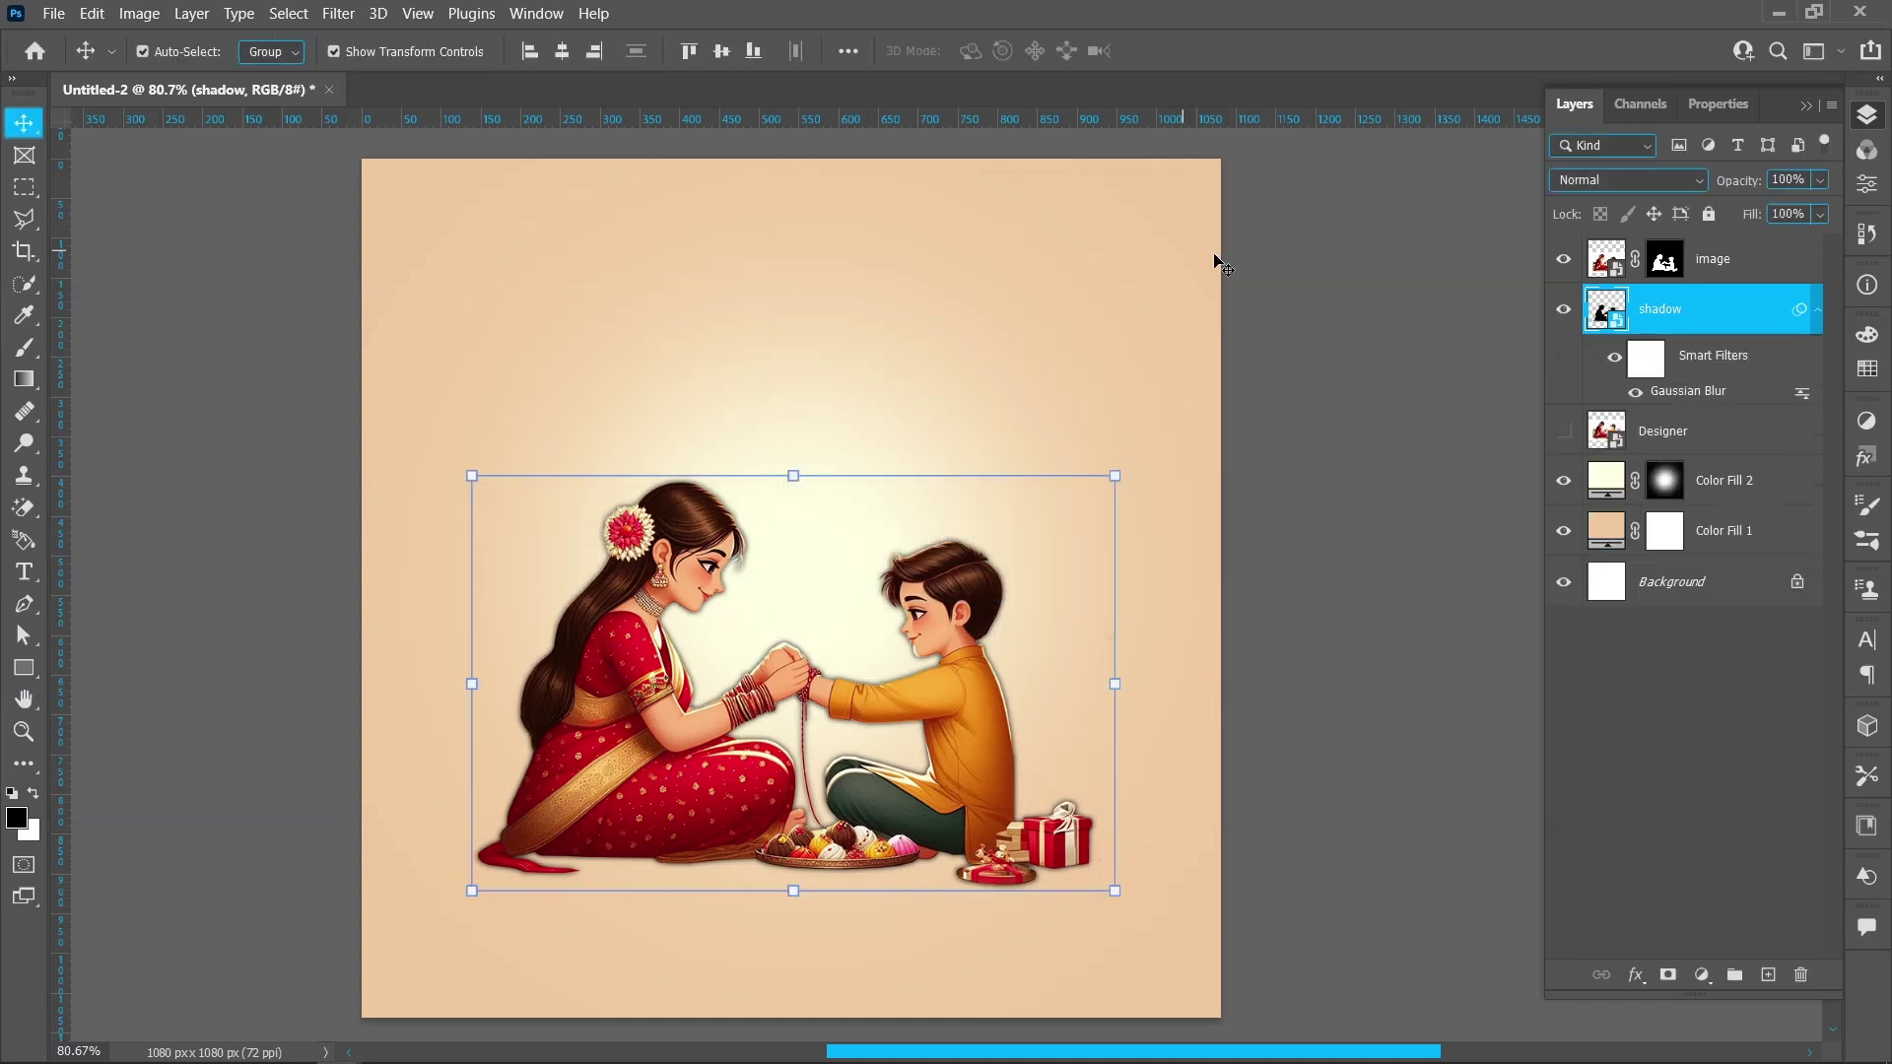
pyautogui.press('Up')
pyautogui.press('Up')
pyautogui.press('Up')
pyautogui.press('Up')
pyautogui.press('Up')
pyautogui.press('Up')
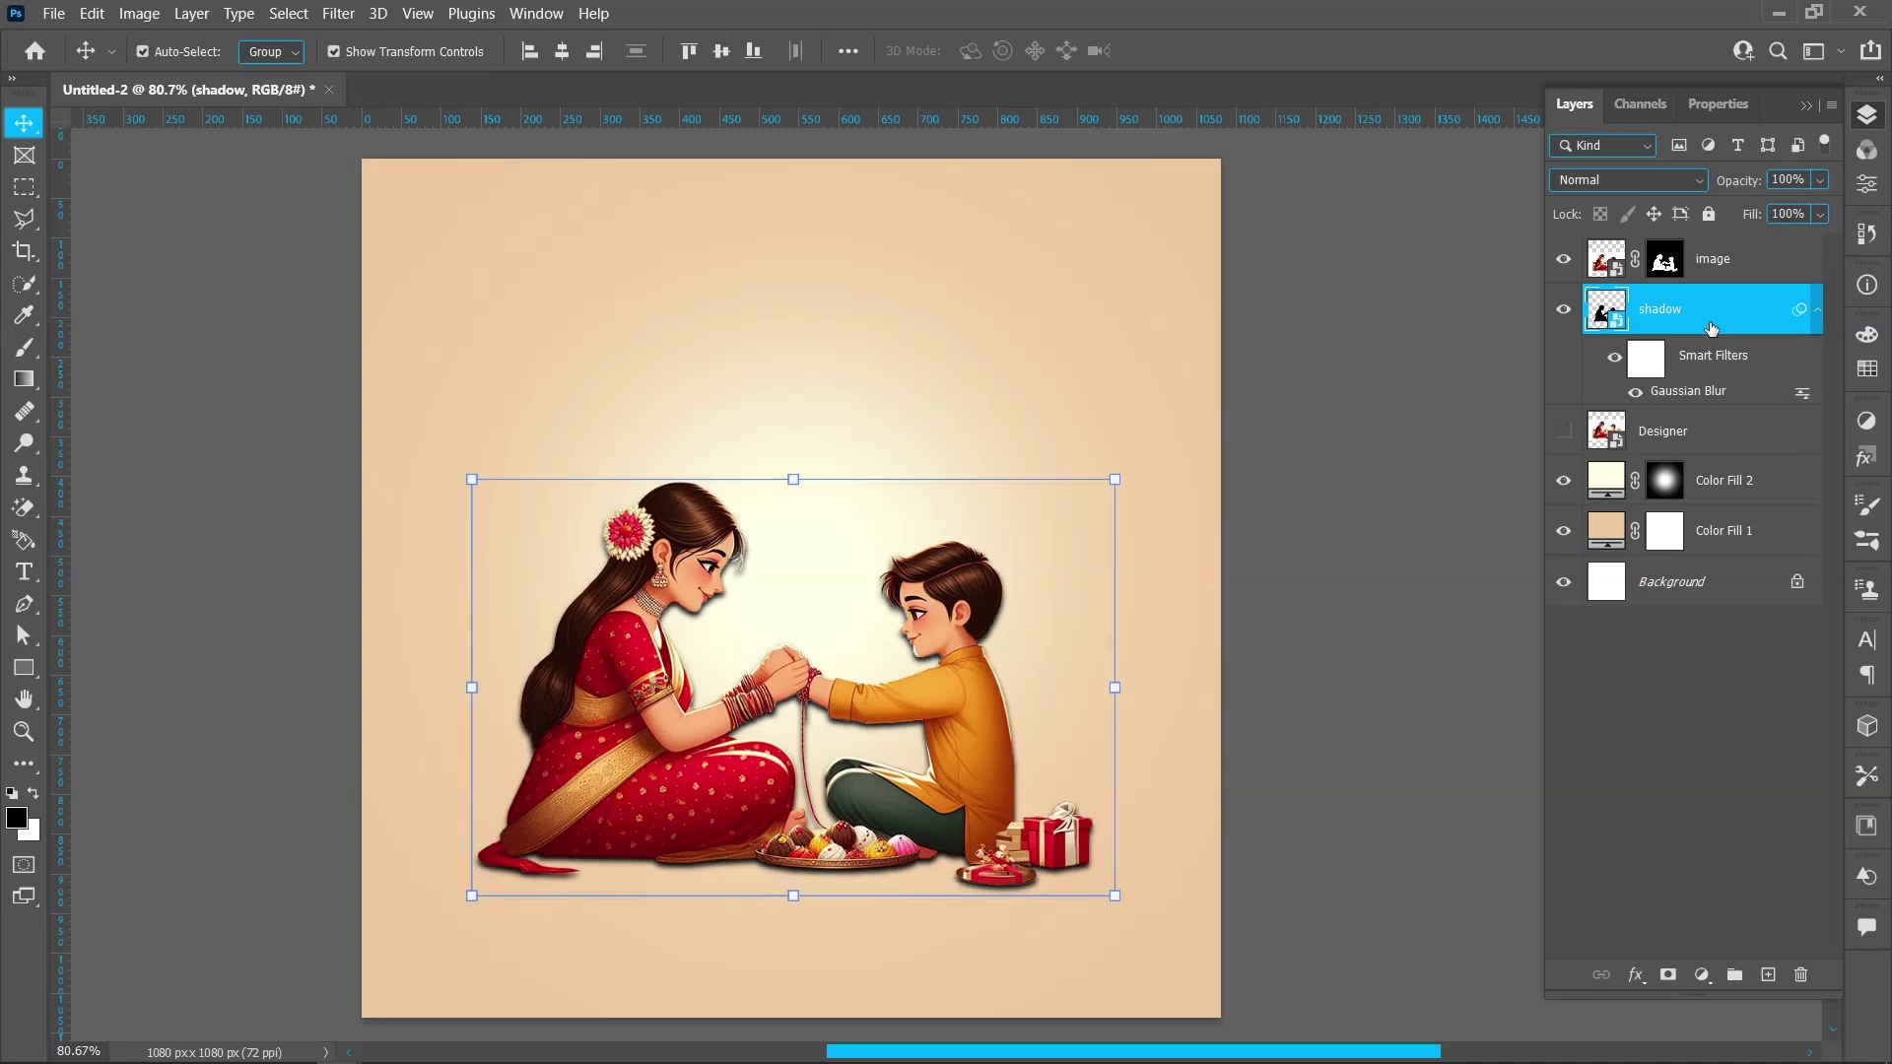
# - Duplicate the shadow layer and rename the copy 'shadow 2'
pyautogui.click(1818, 311)
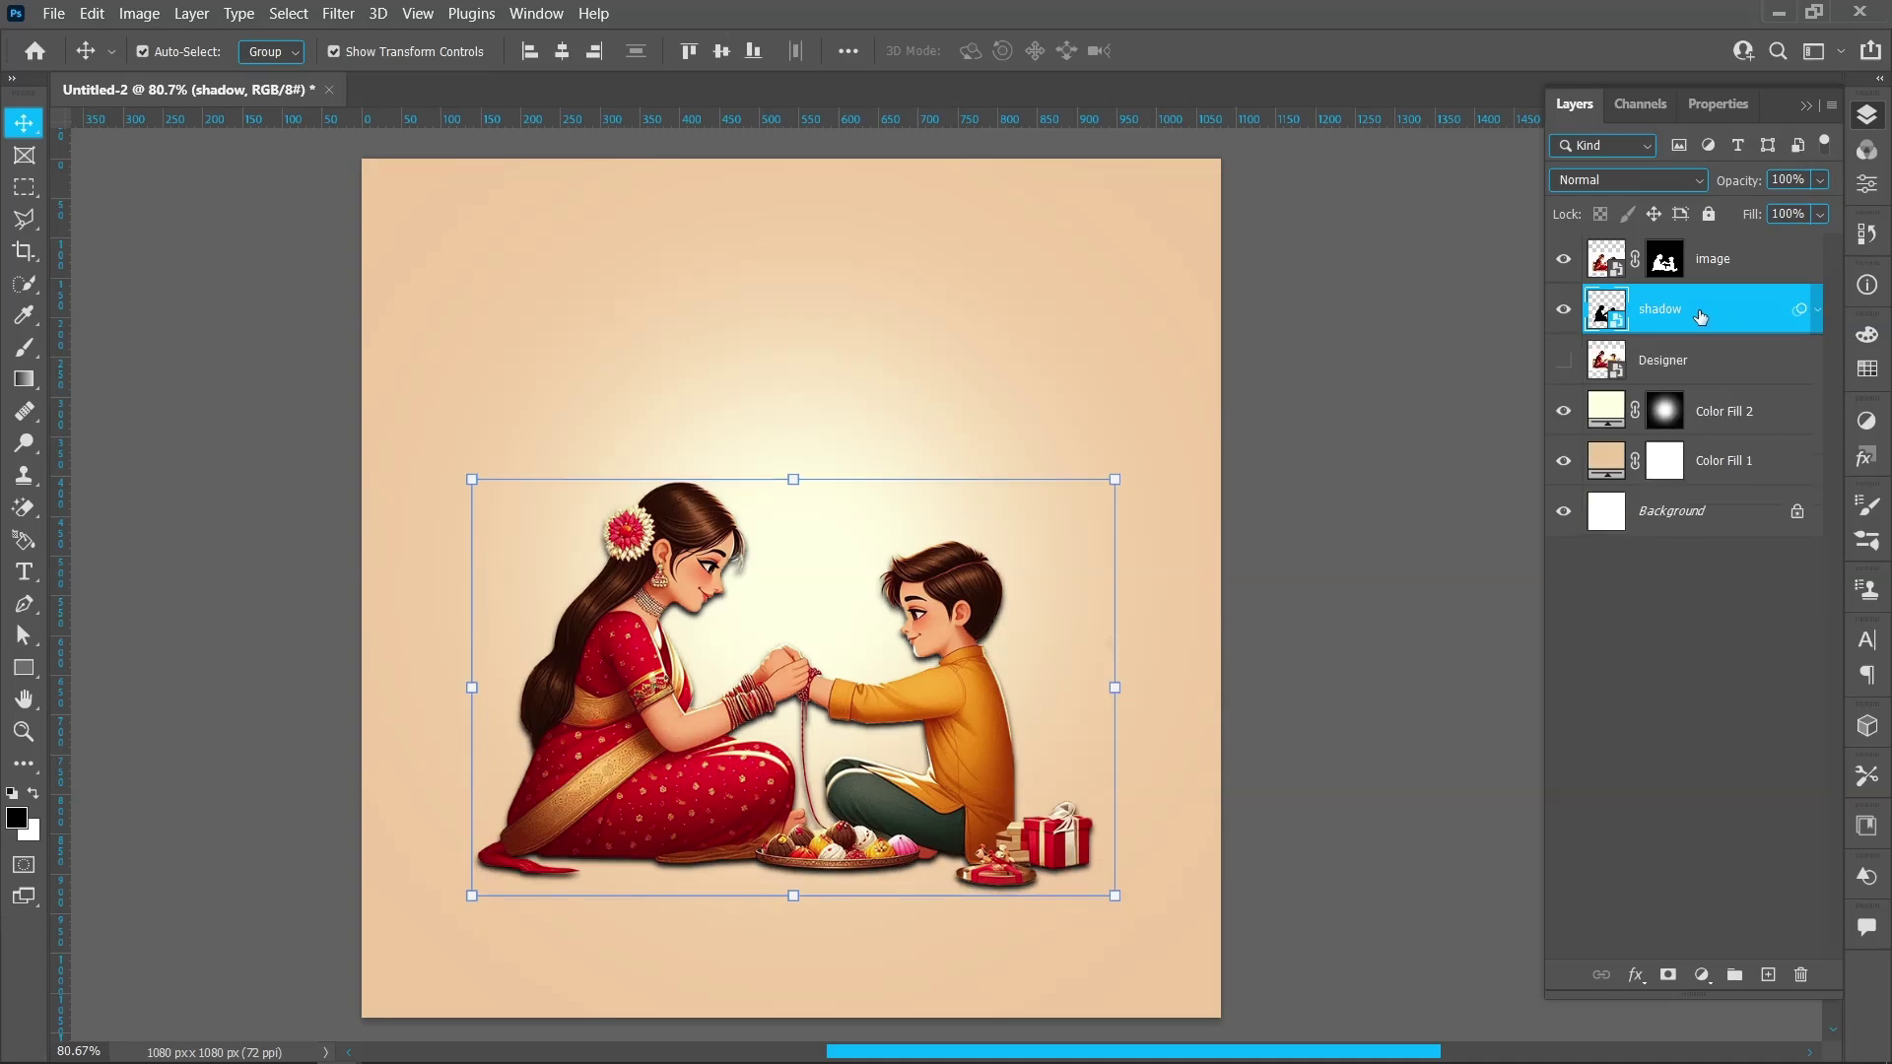
pyautogui.moveTo(1700, 315); pyautogui.dragTo(1767, 975)
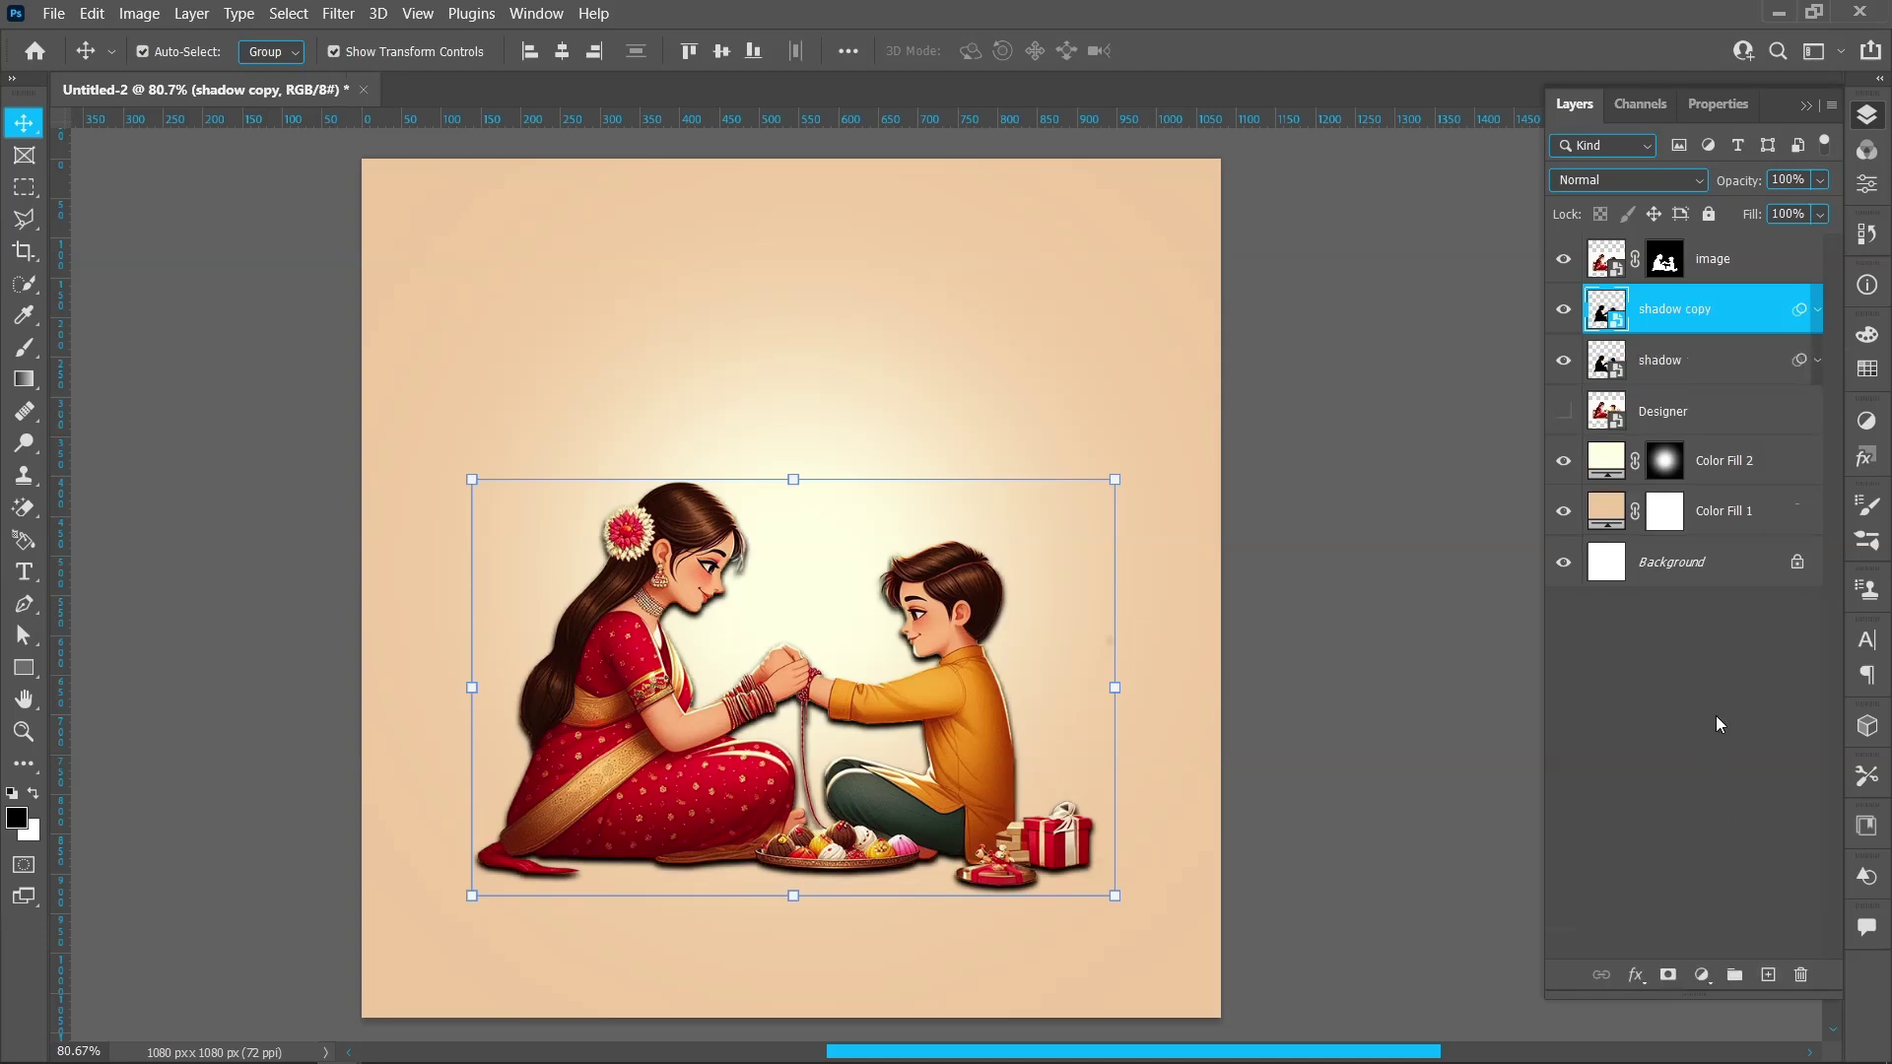
pyautogui.doubleClick(1700, 309)
pyautogui.doubleClick(1697, 311)
pyautogui.write('2')
pyautogui.press('Return')
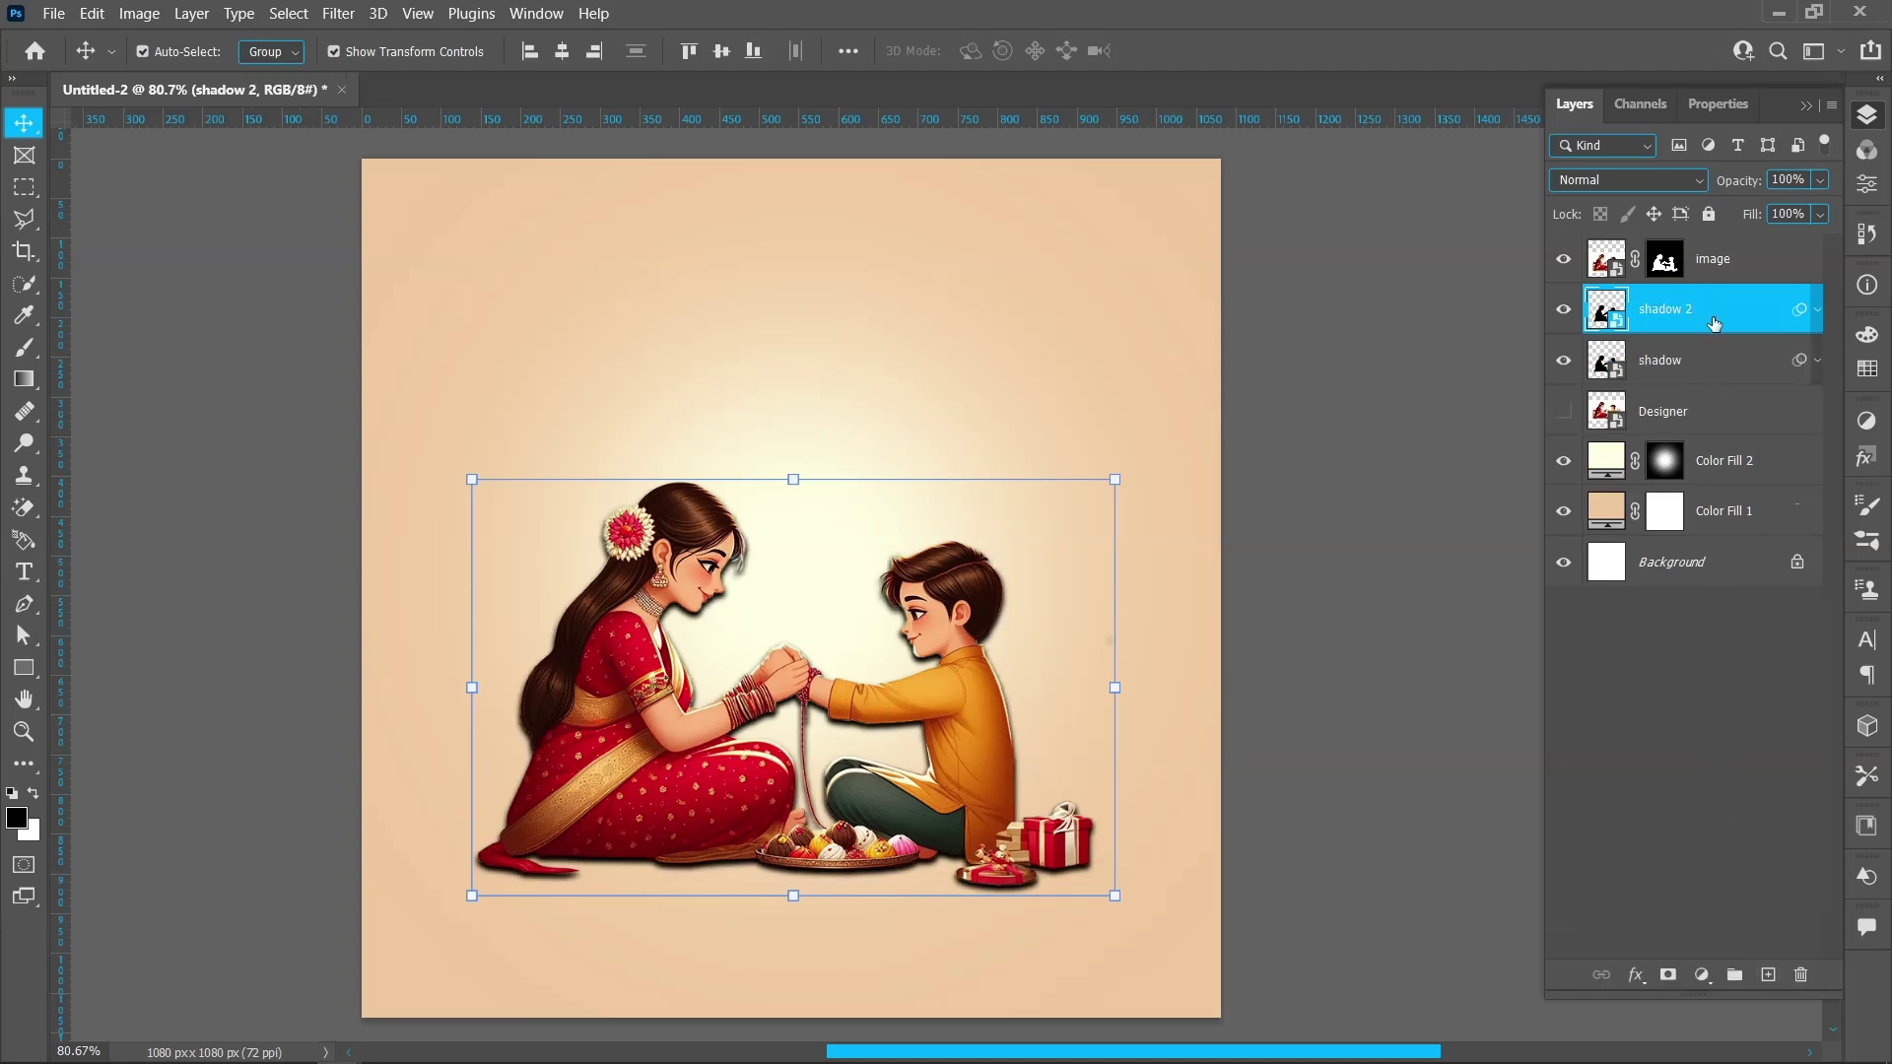
# - Raise shadow 2's Gaussian Blur radius to about 25 px
pyautogui.click(1816, 312)
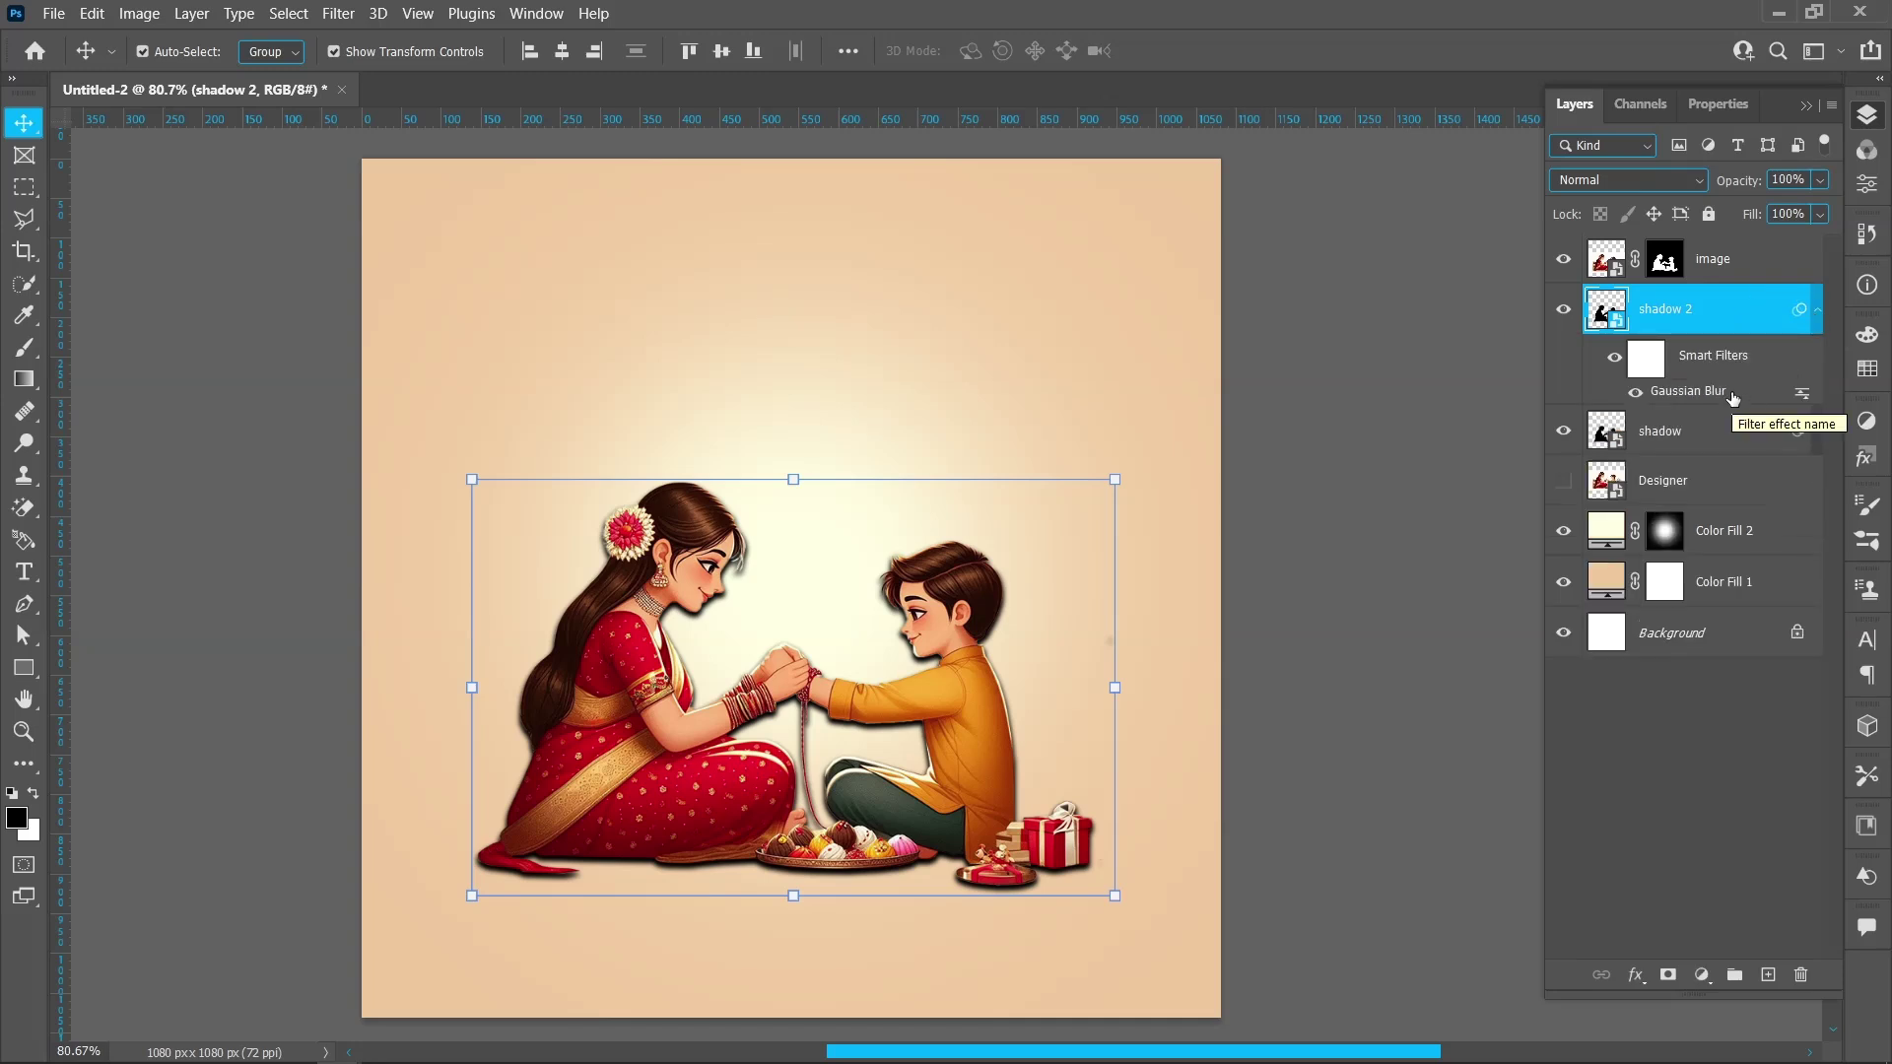
pyautogui.doubleClick(1688, 391)
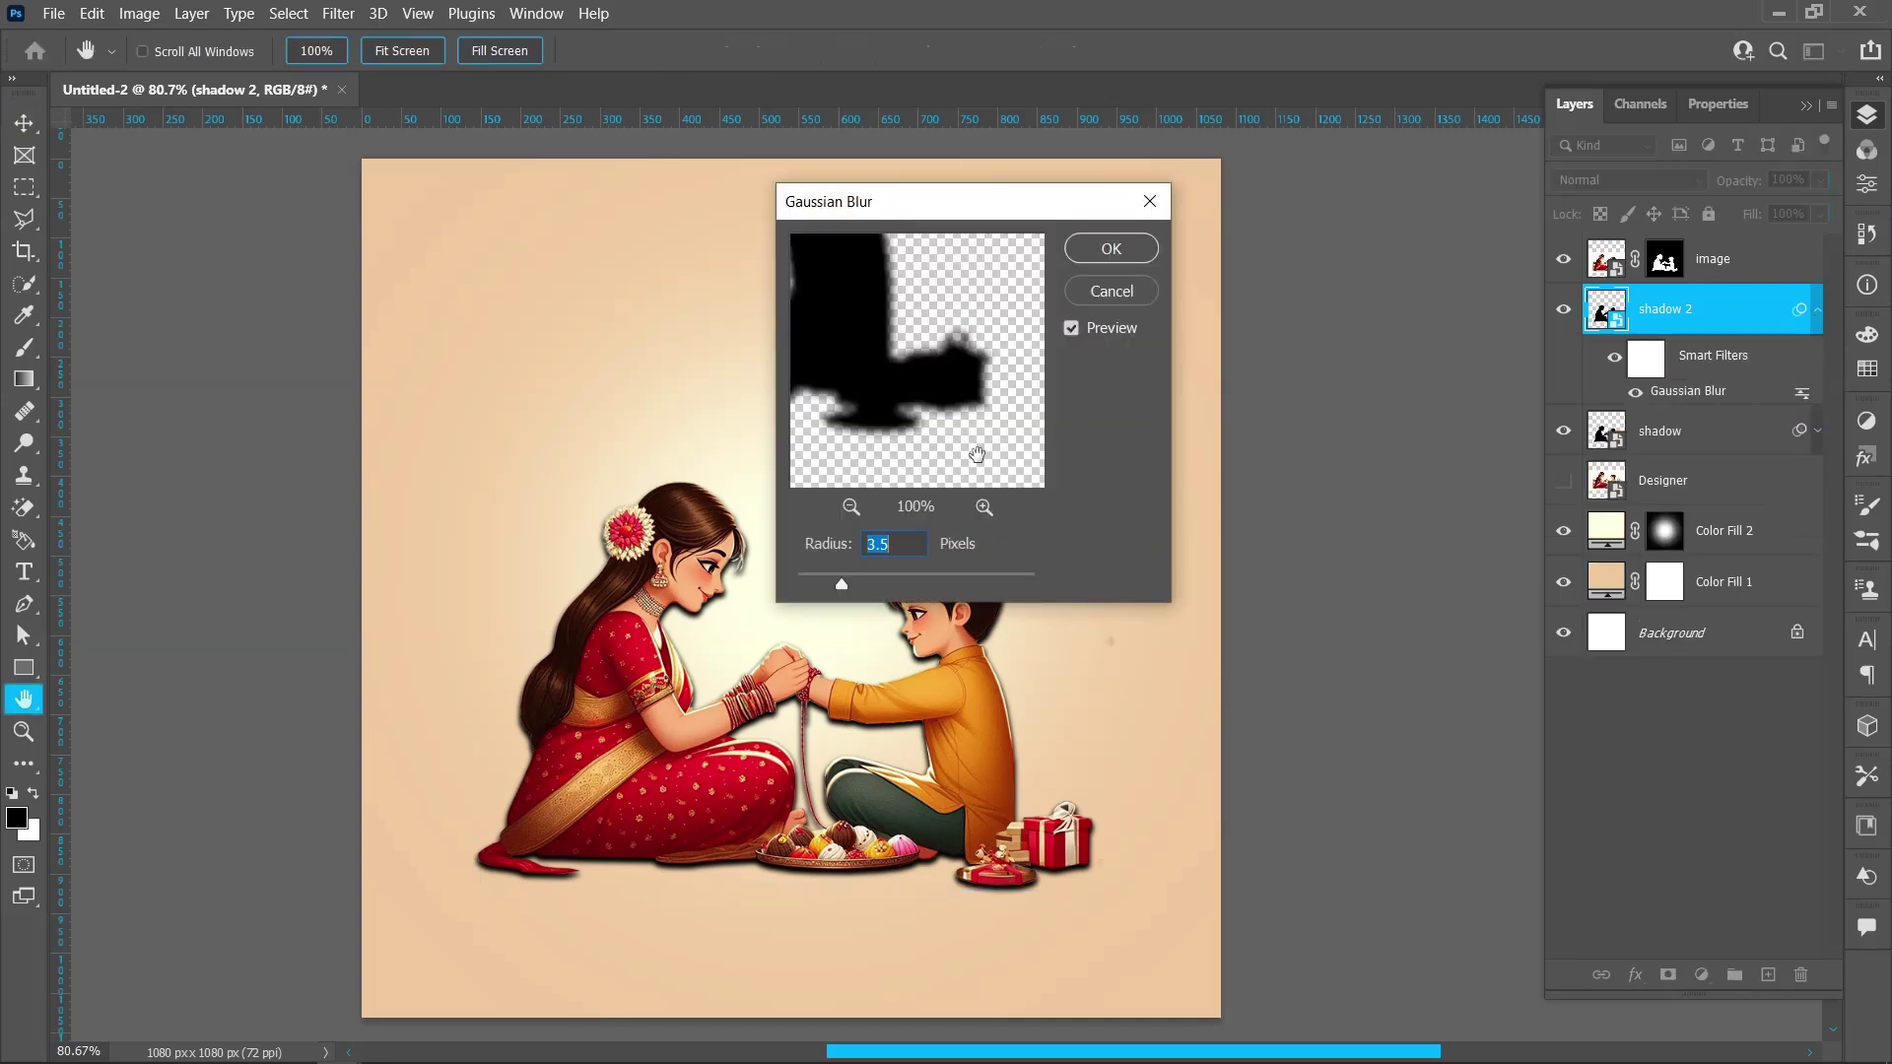
pyautogui.moveTo(890, 581); pyautogui.dragTo(905, 582)
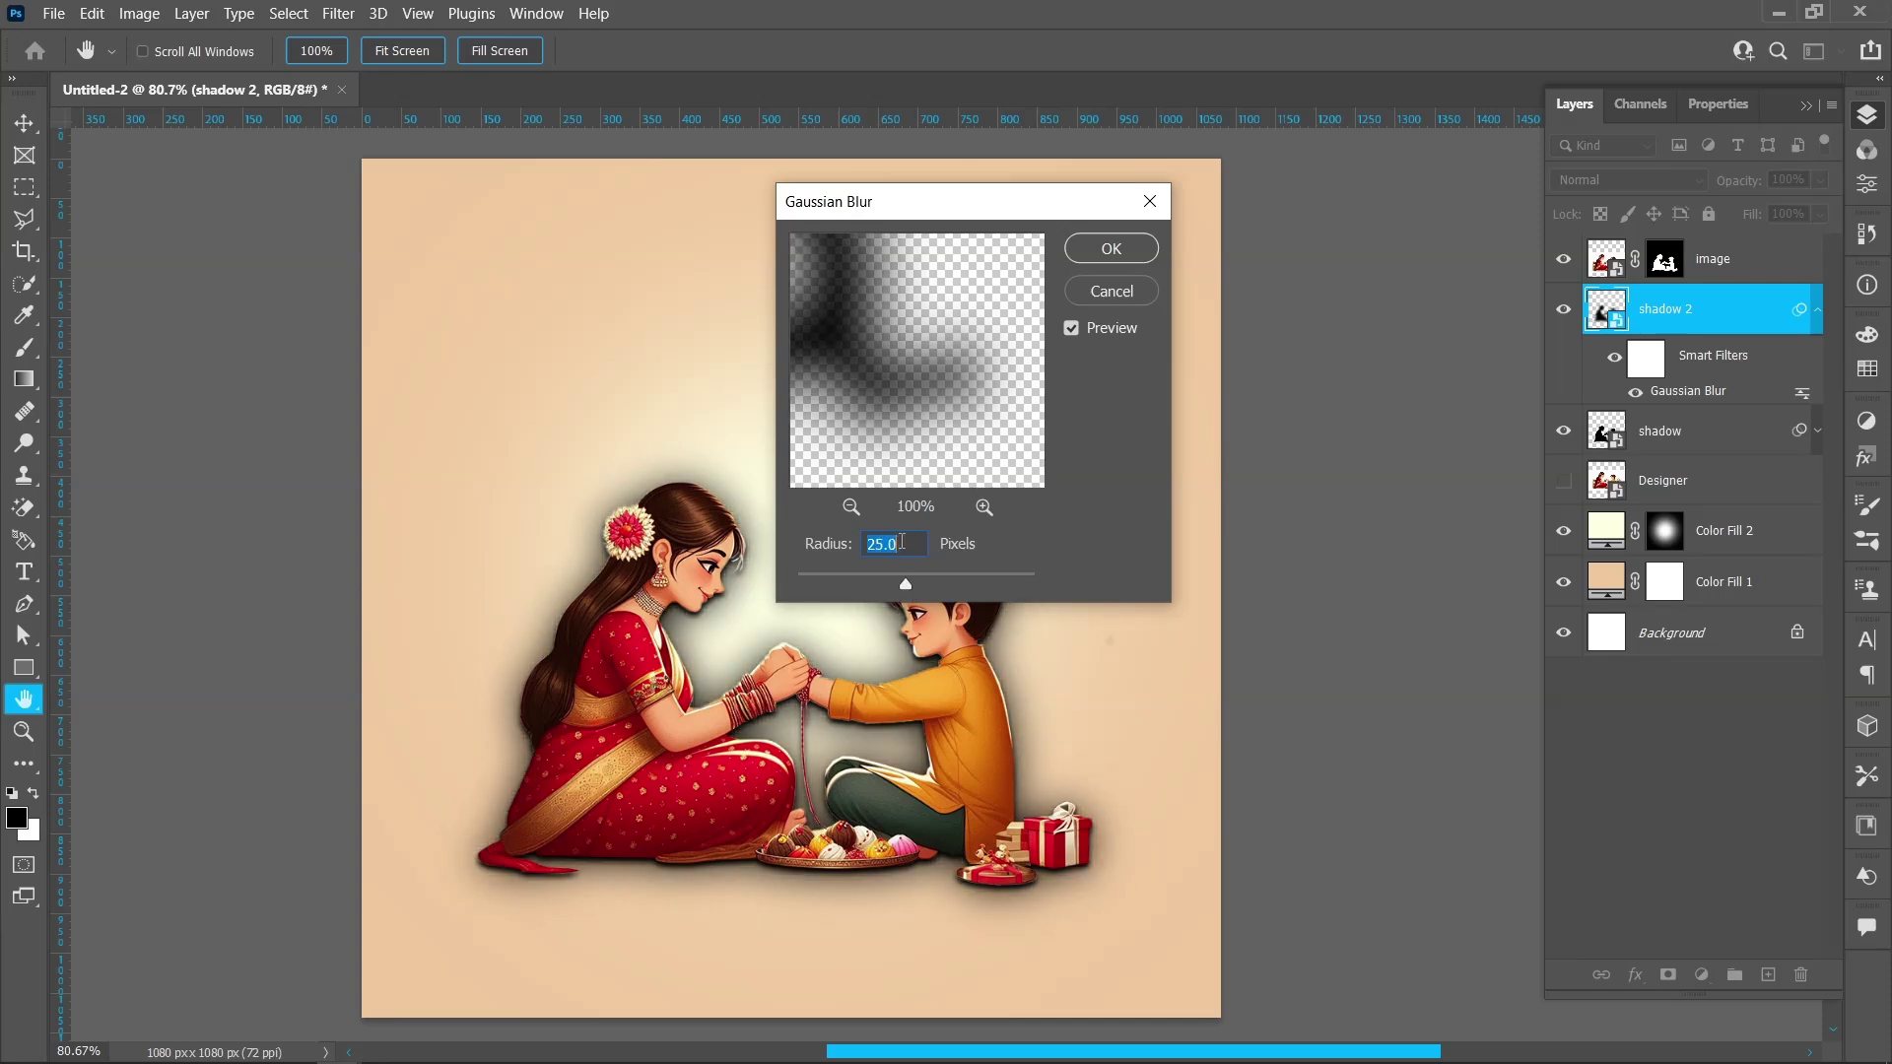
pyautogui.click(1111, 249)
# - Nudge the shadow layer up slightly and set its opacity to 60%
pyautogui.press('v')
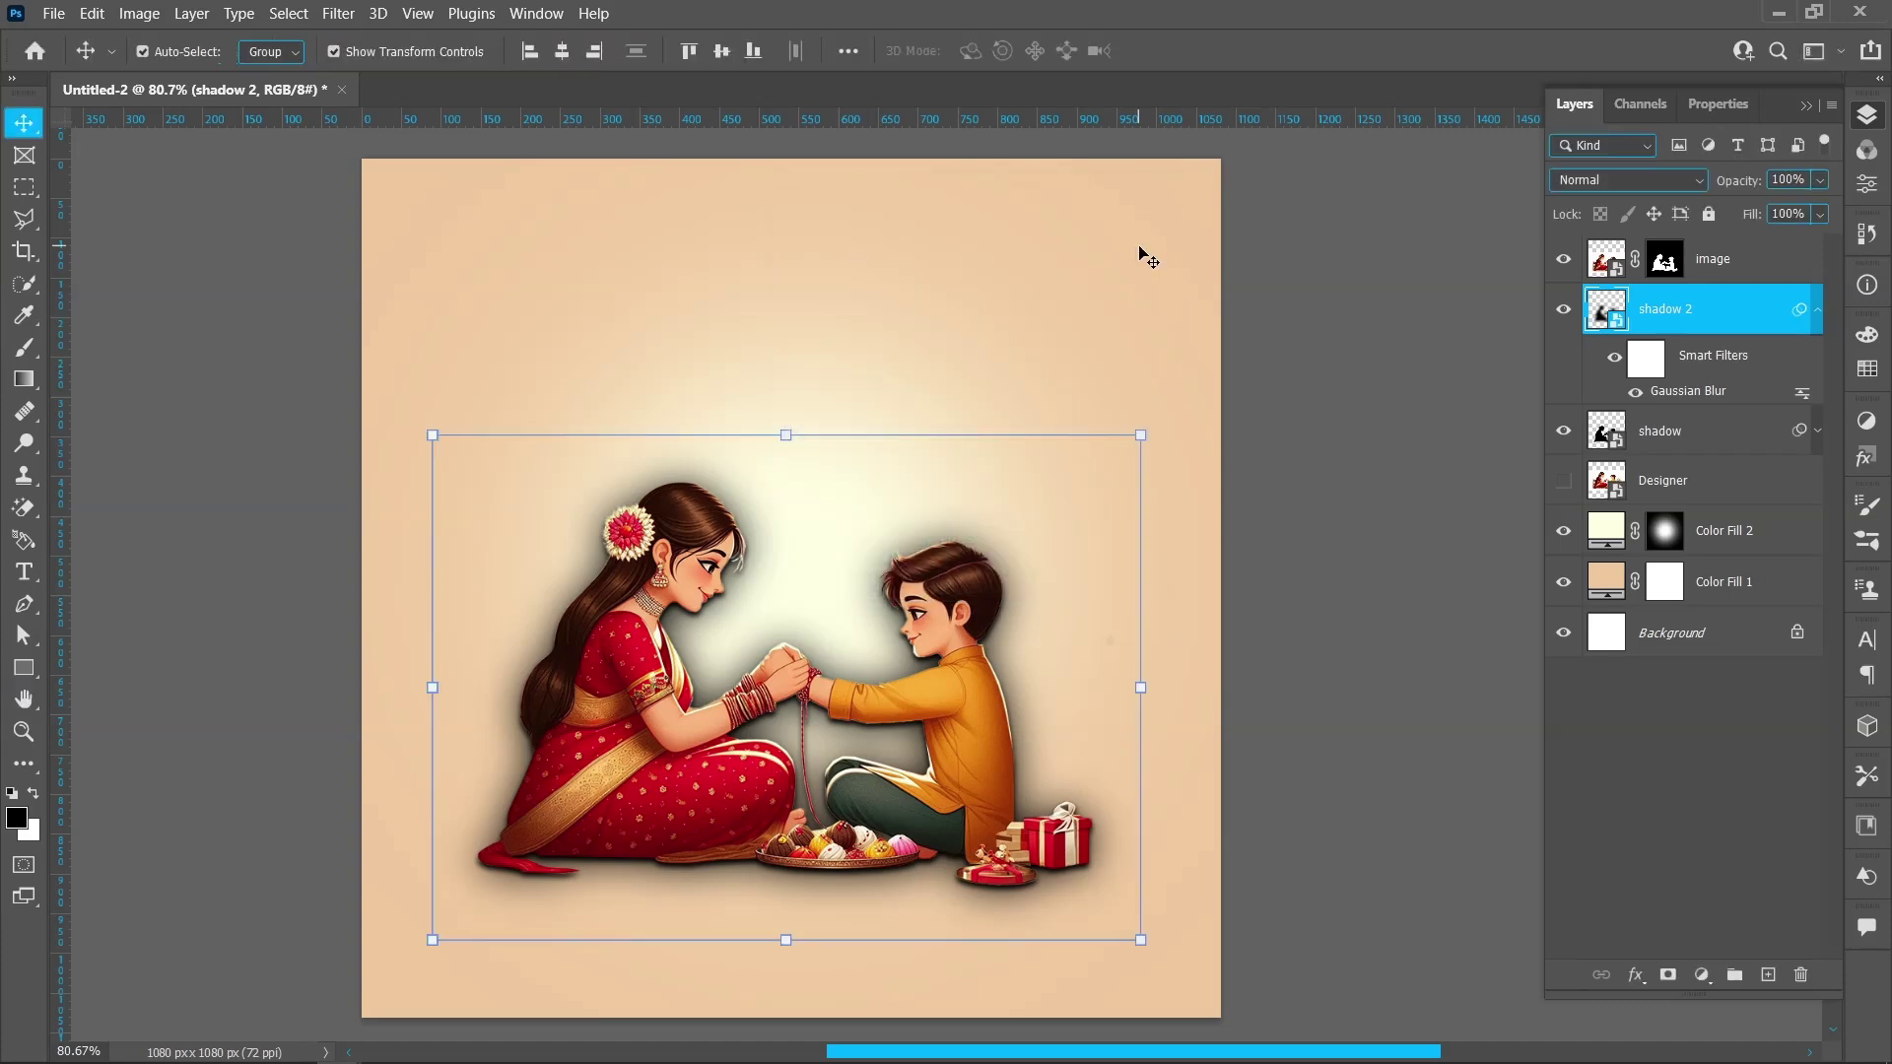
pyautogui.click(1687, 437)
pyautogui.press('Up')
pyautogui.press('Up')
pyautogui.press('Up')
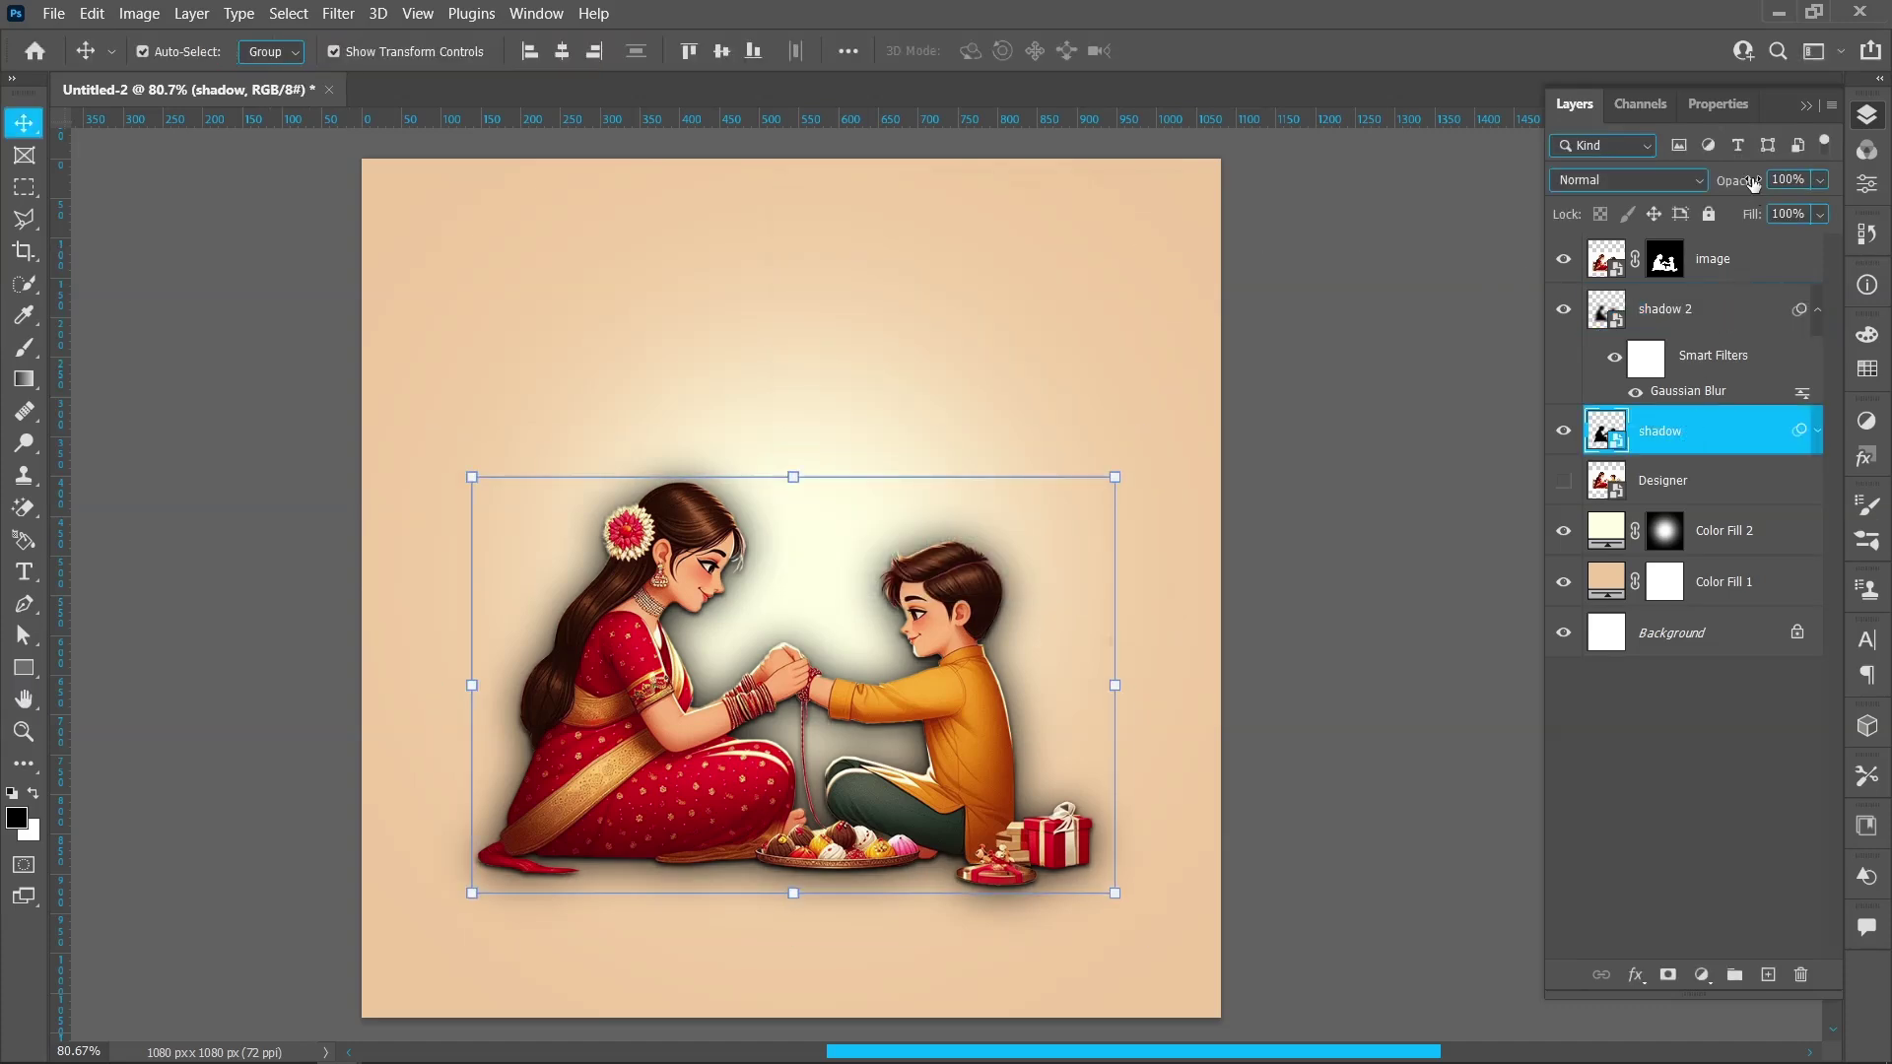
pyautogui.moveTo(1752, 183); pyautogui.dragTo(1727, 184)
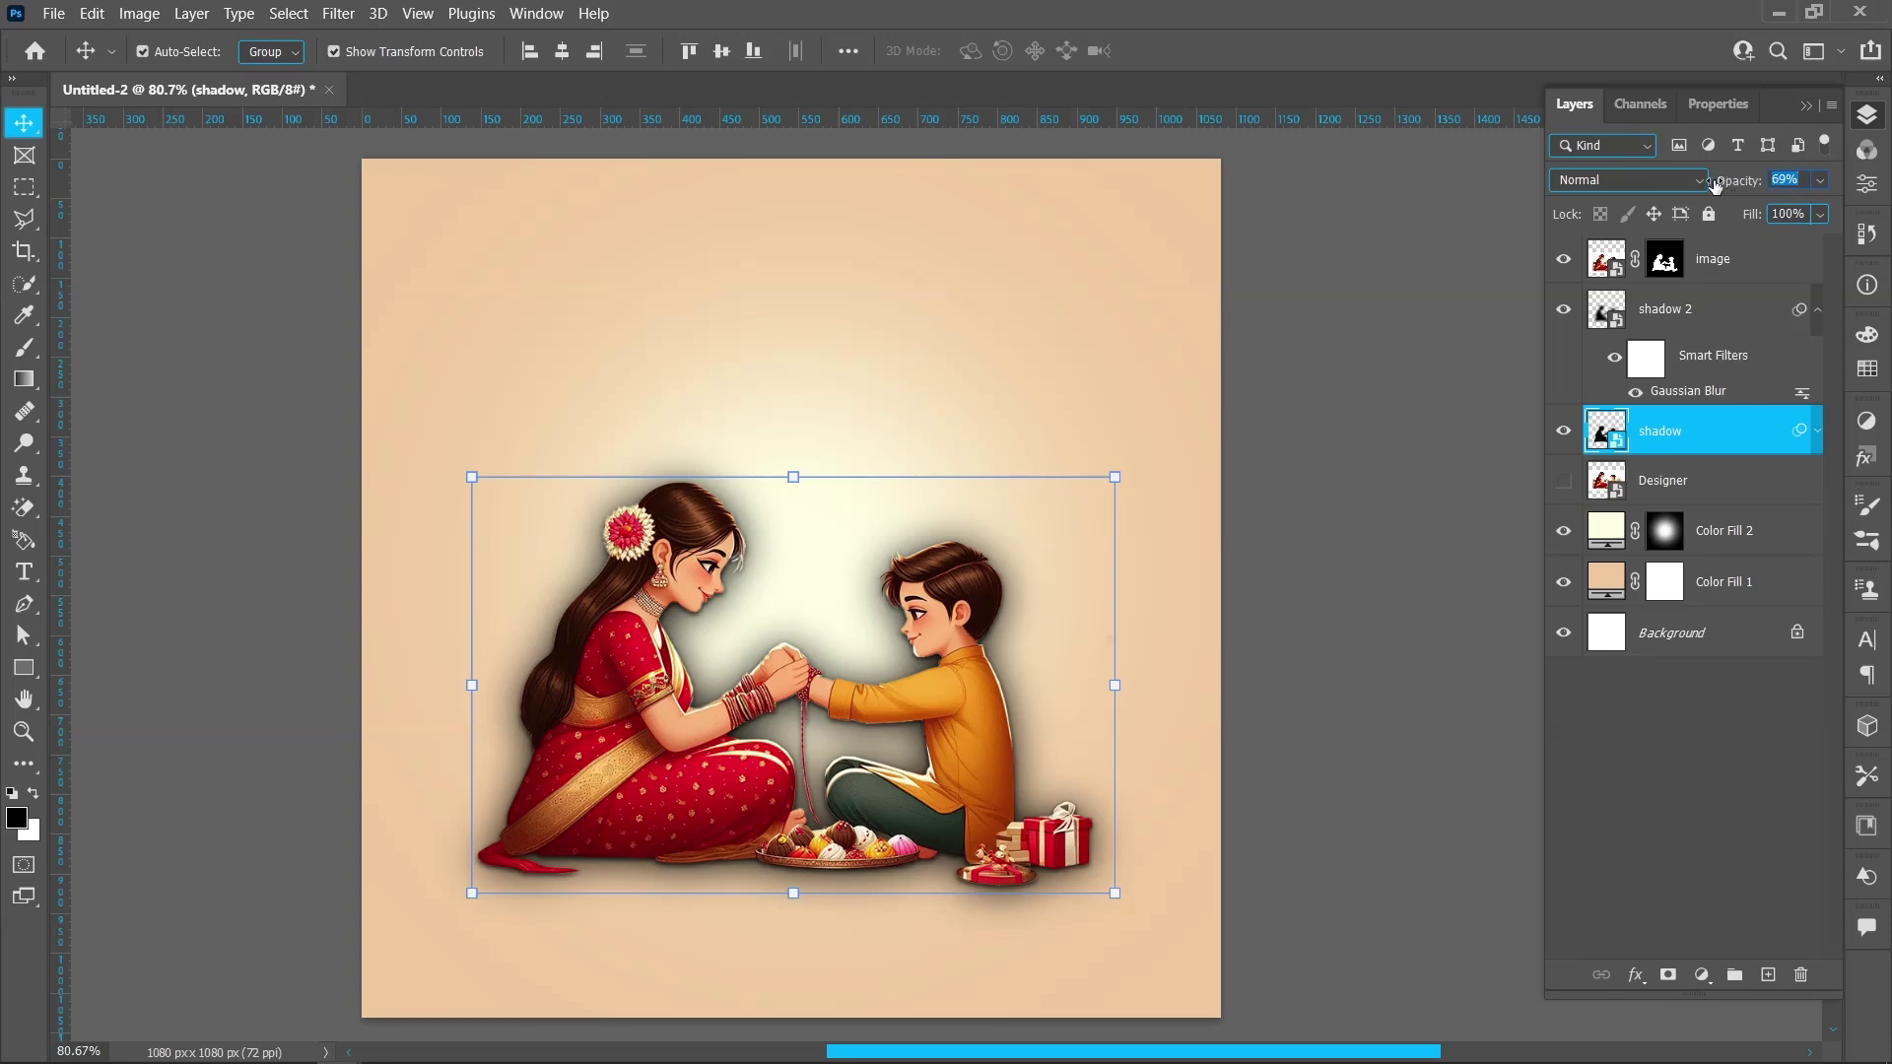
pyautogui.press('Down')
pyautogui.click(1783, 182)
pyautogui.click(1817, 311)
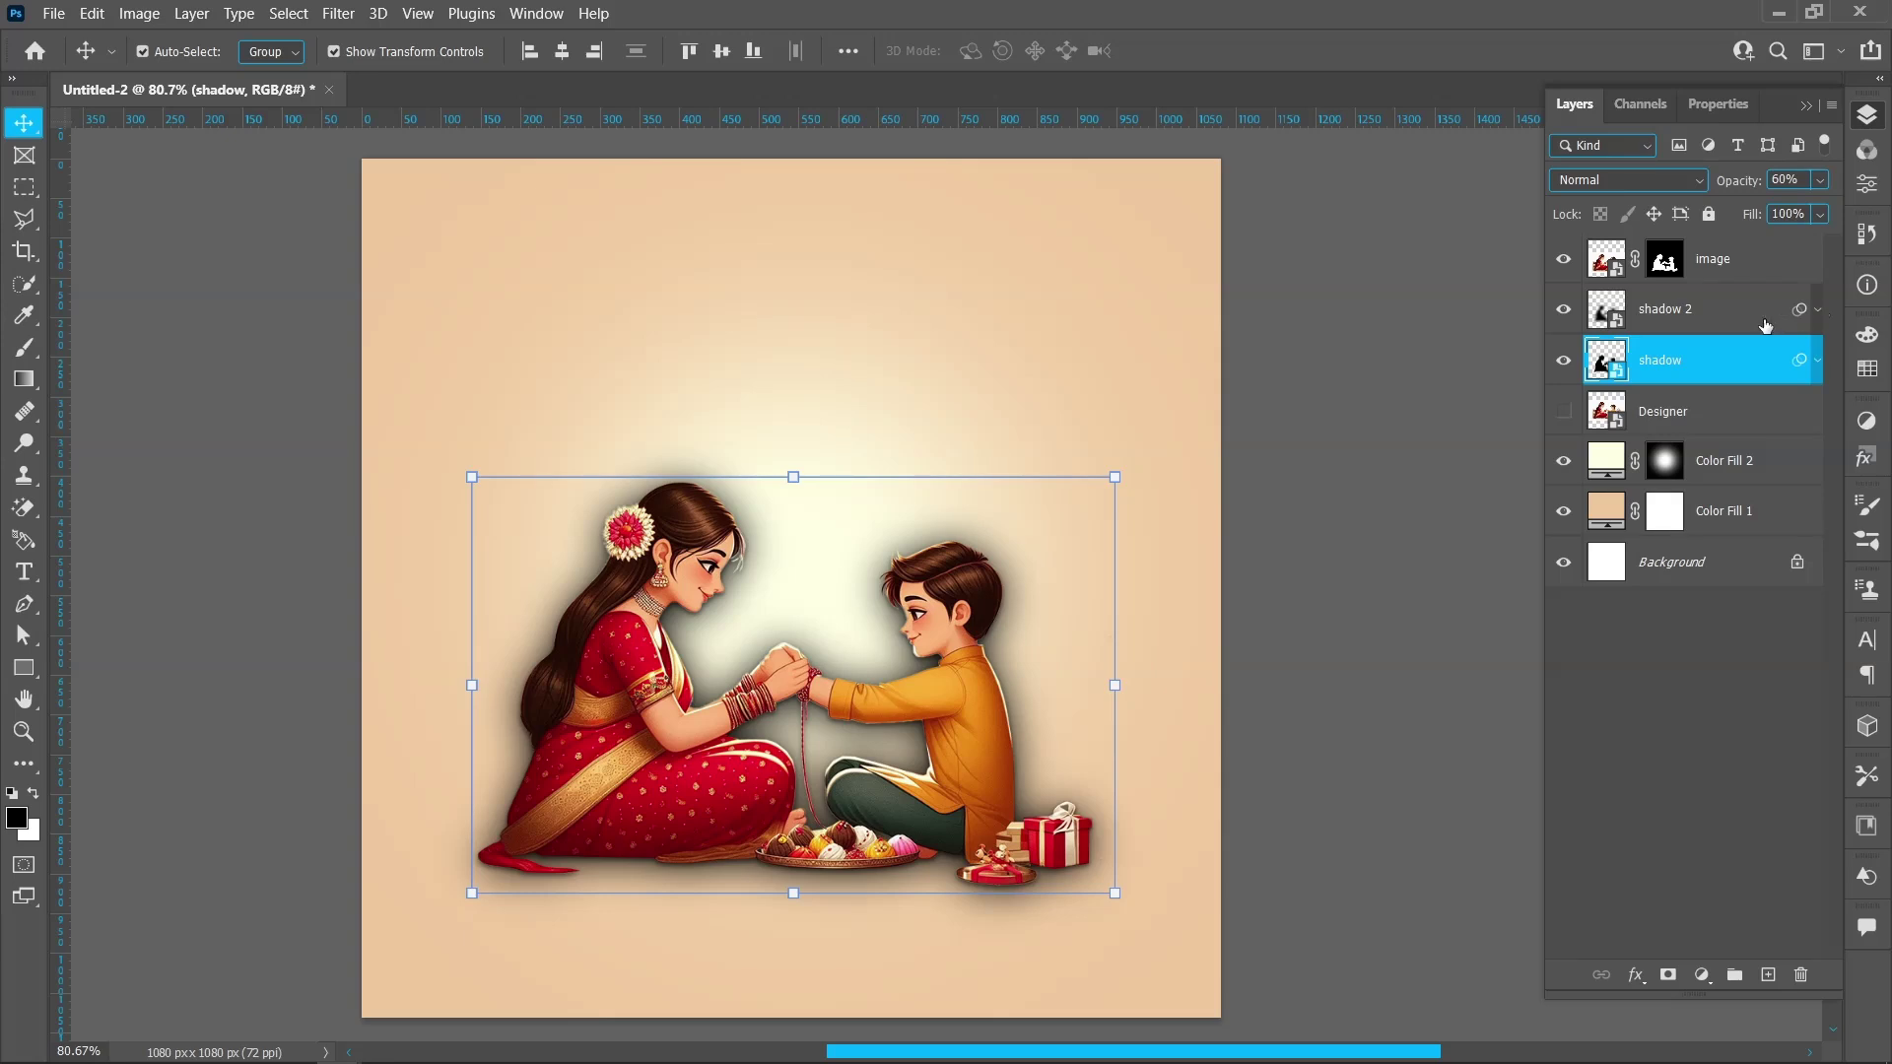
pyautogui.click(1713, 311)
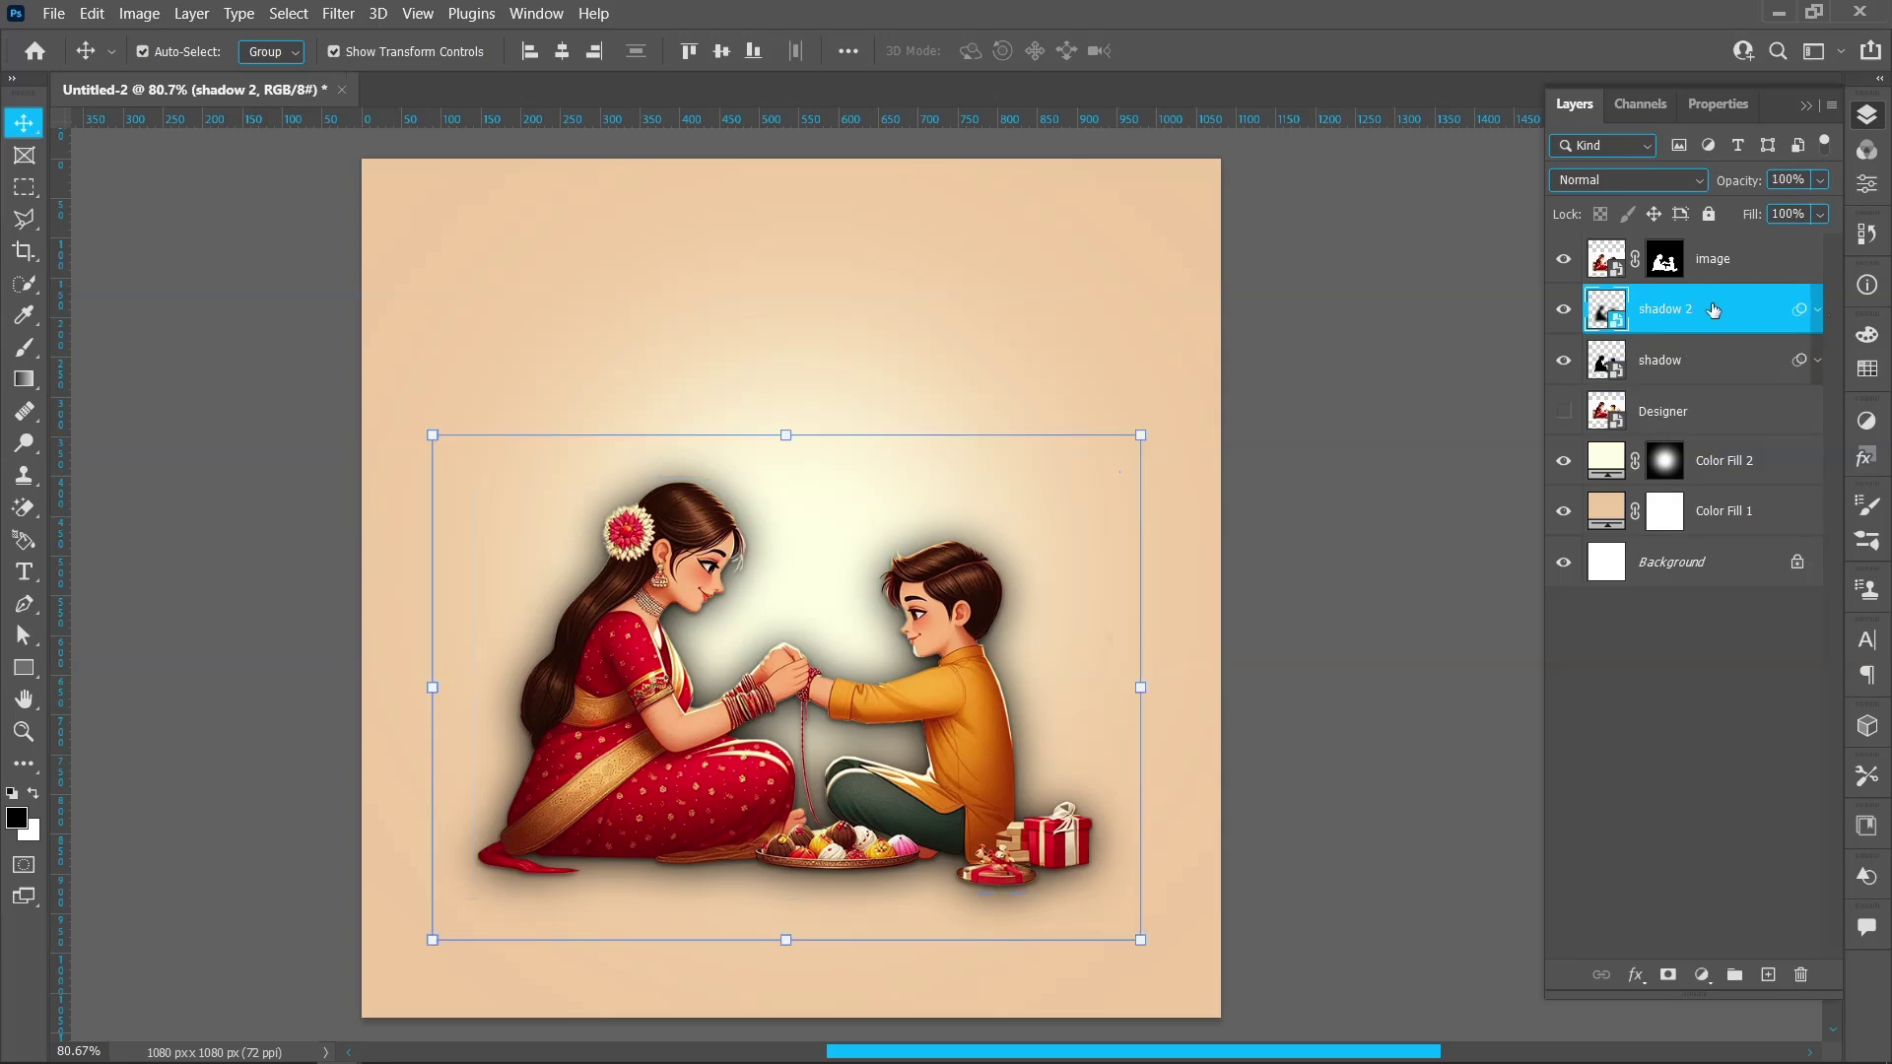
# - Group the shadow and shadow 2 layers into Group 1 and add a white layer mask
pyautogui.keyDown('shift'); pyautogui.click(1713, 368); pyautogui.keyUp('shift')
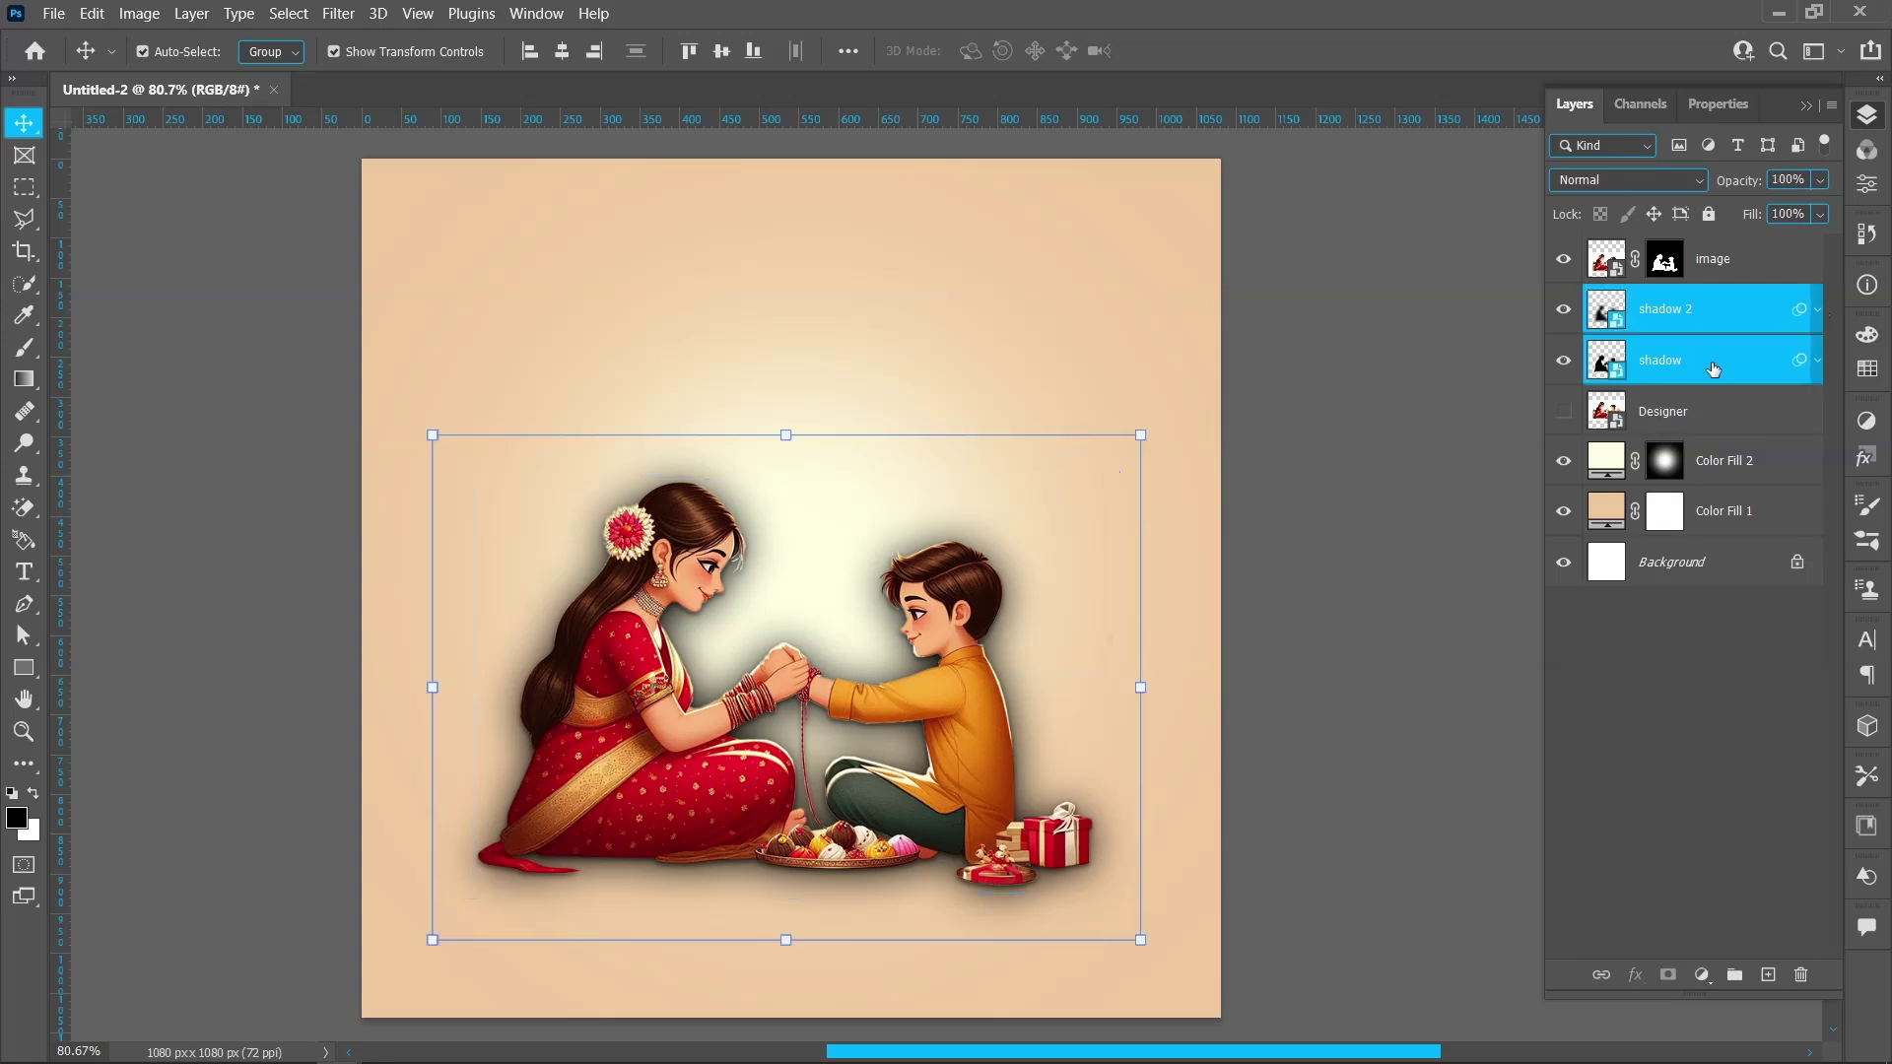
pyautogui.click(1734, 975)
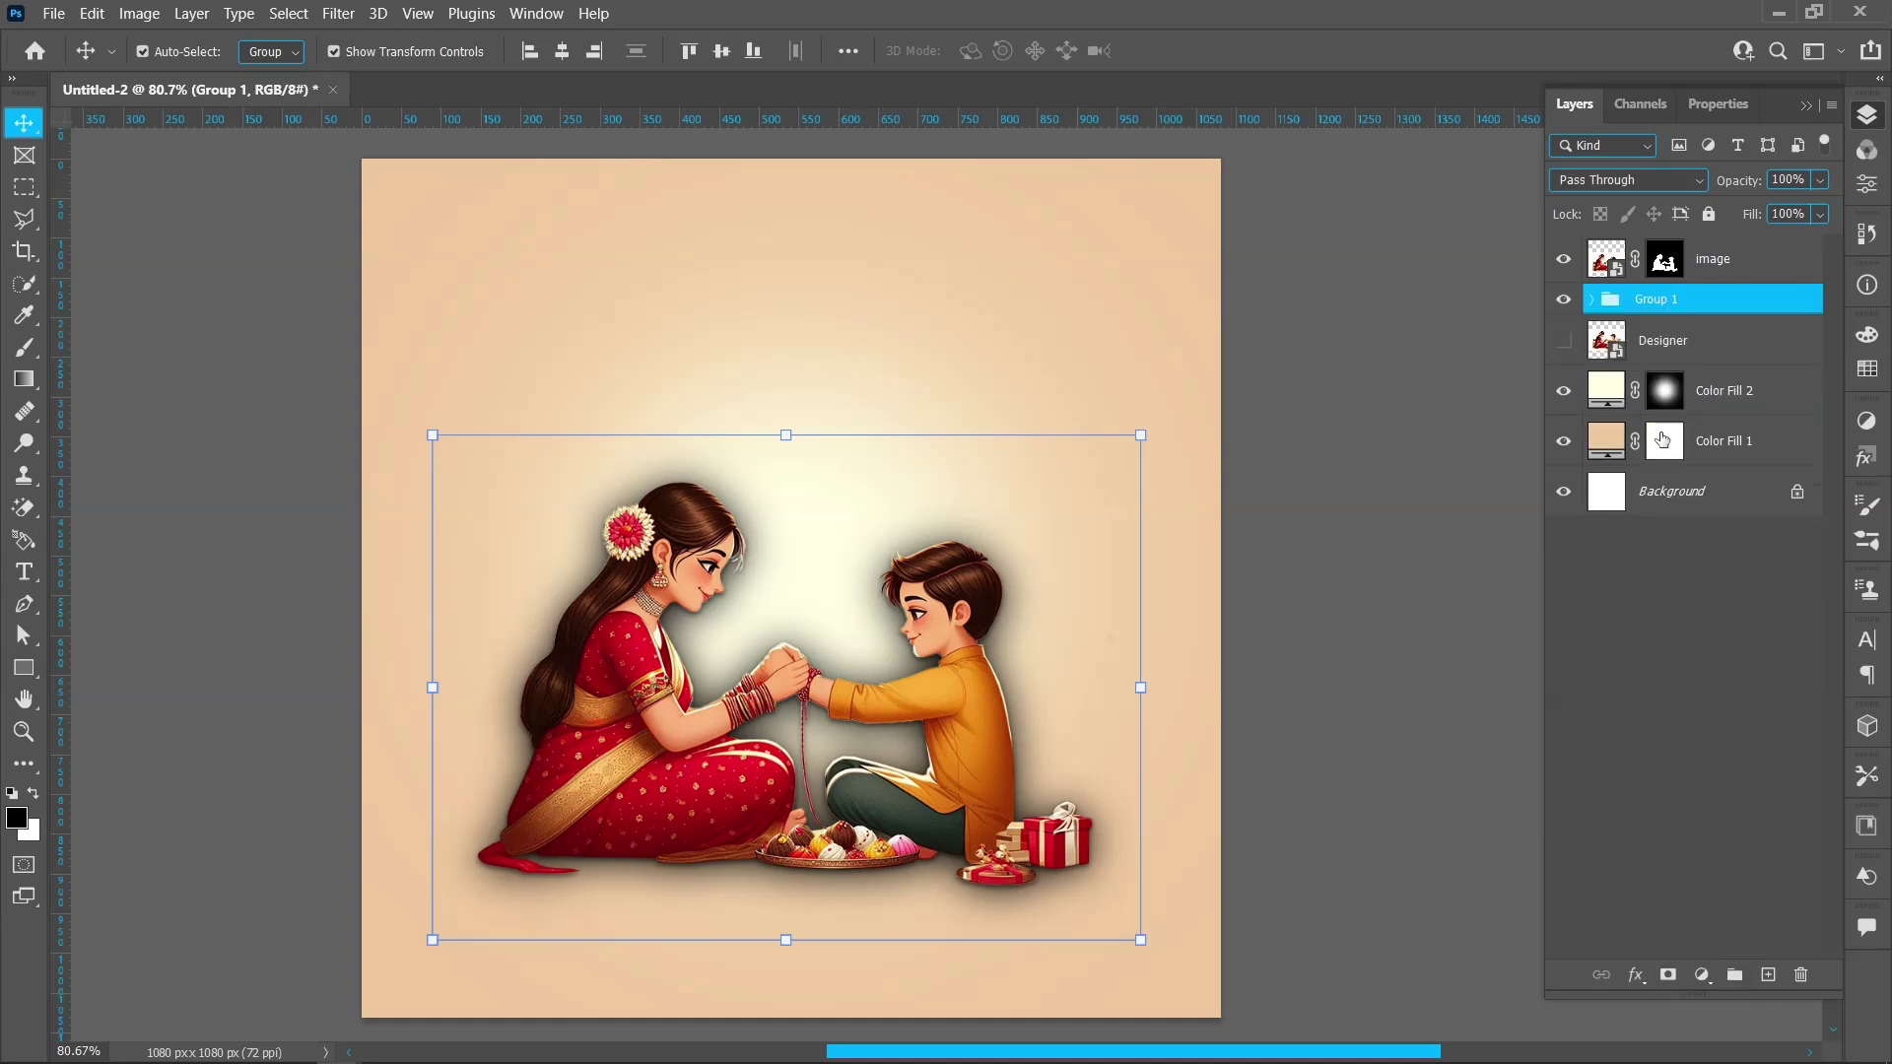
pyautogui.click(1670, 974)
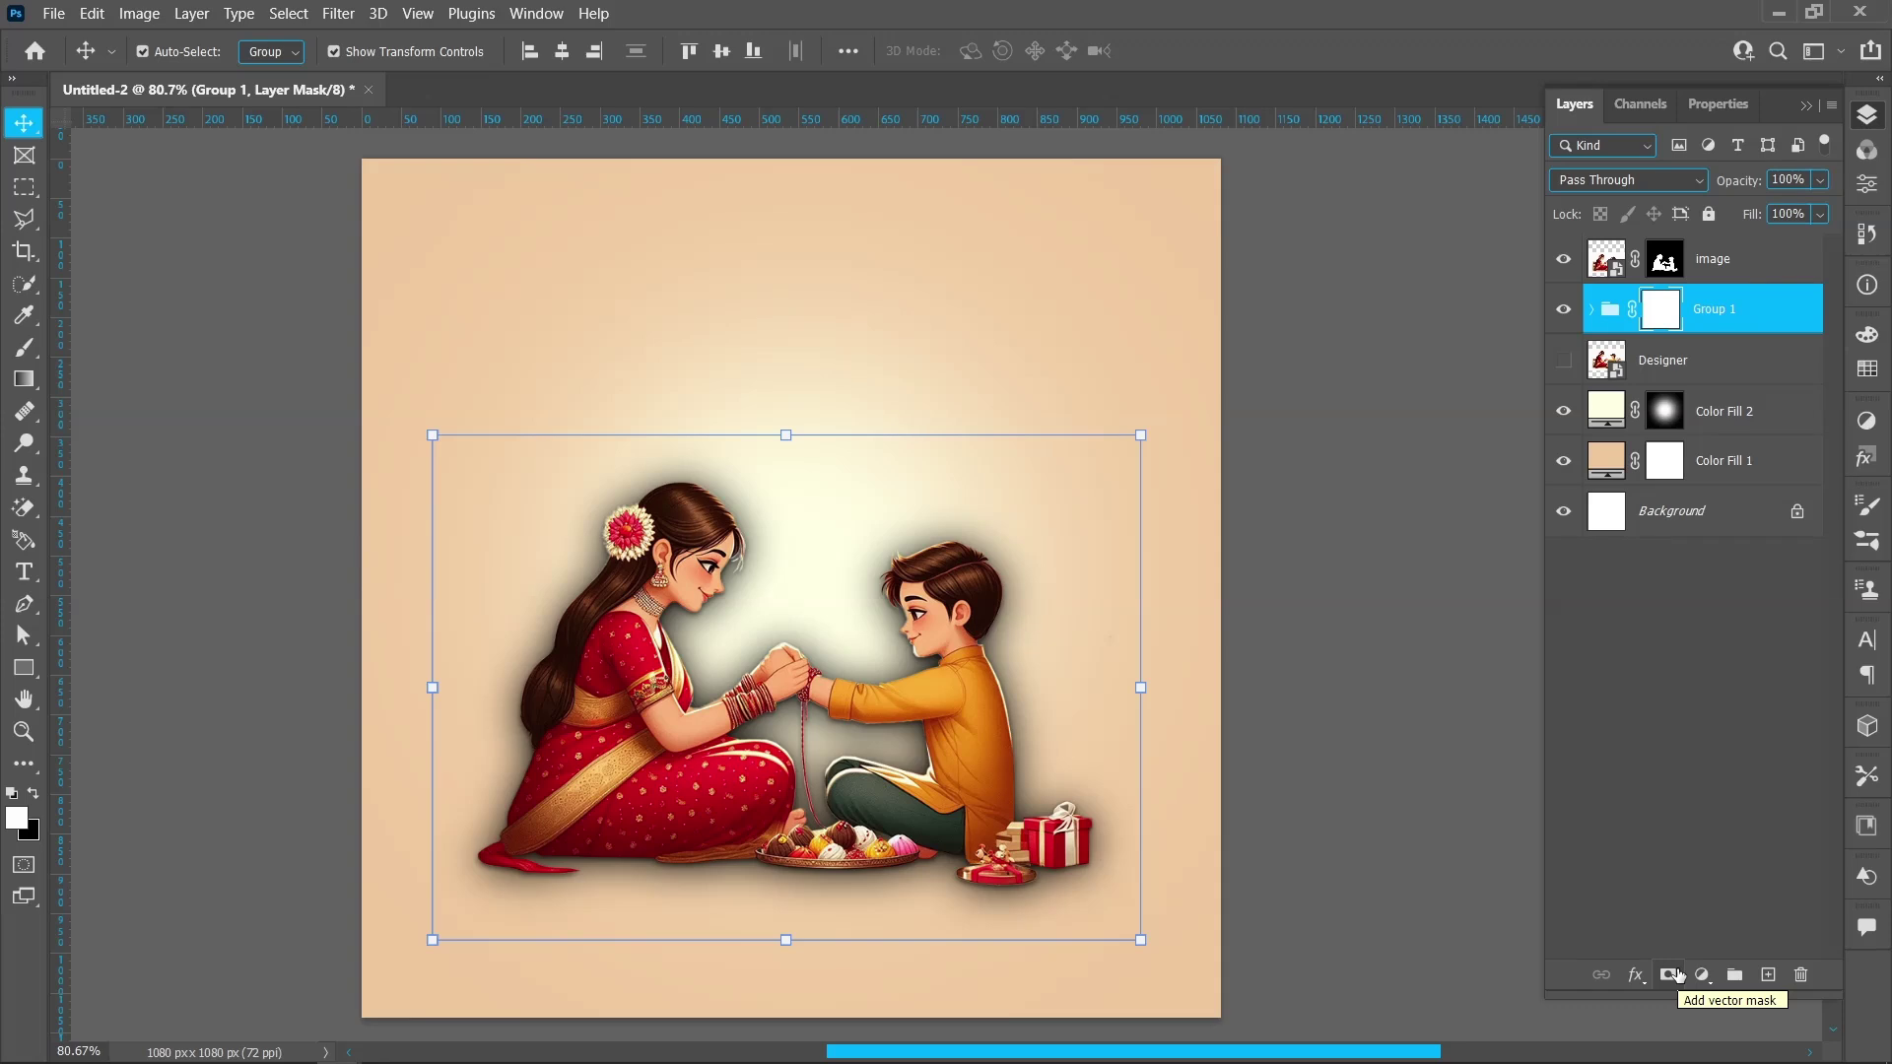
# - Set the Brush tool to 143 px with 80% hardness and black as the foreground colour
pyautogui.click(23, 347)
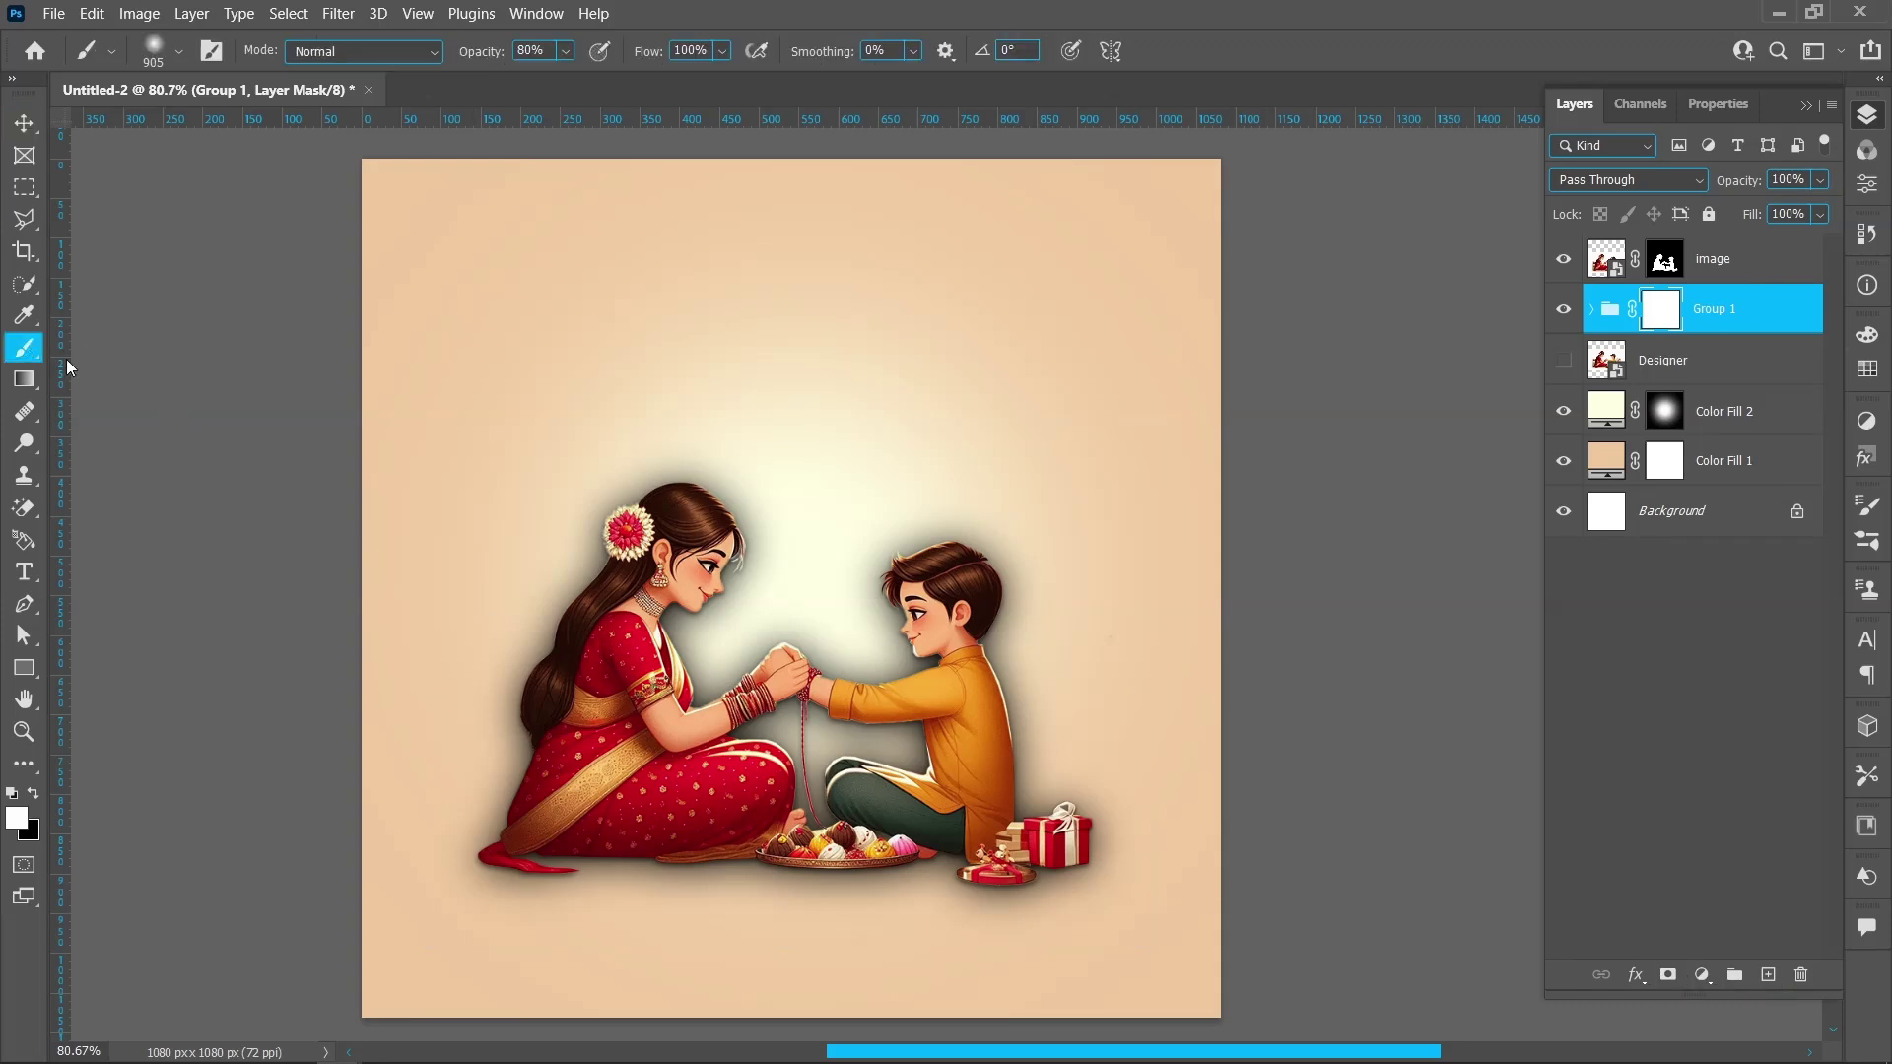
pyautogui.rightClick(821, 426)
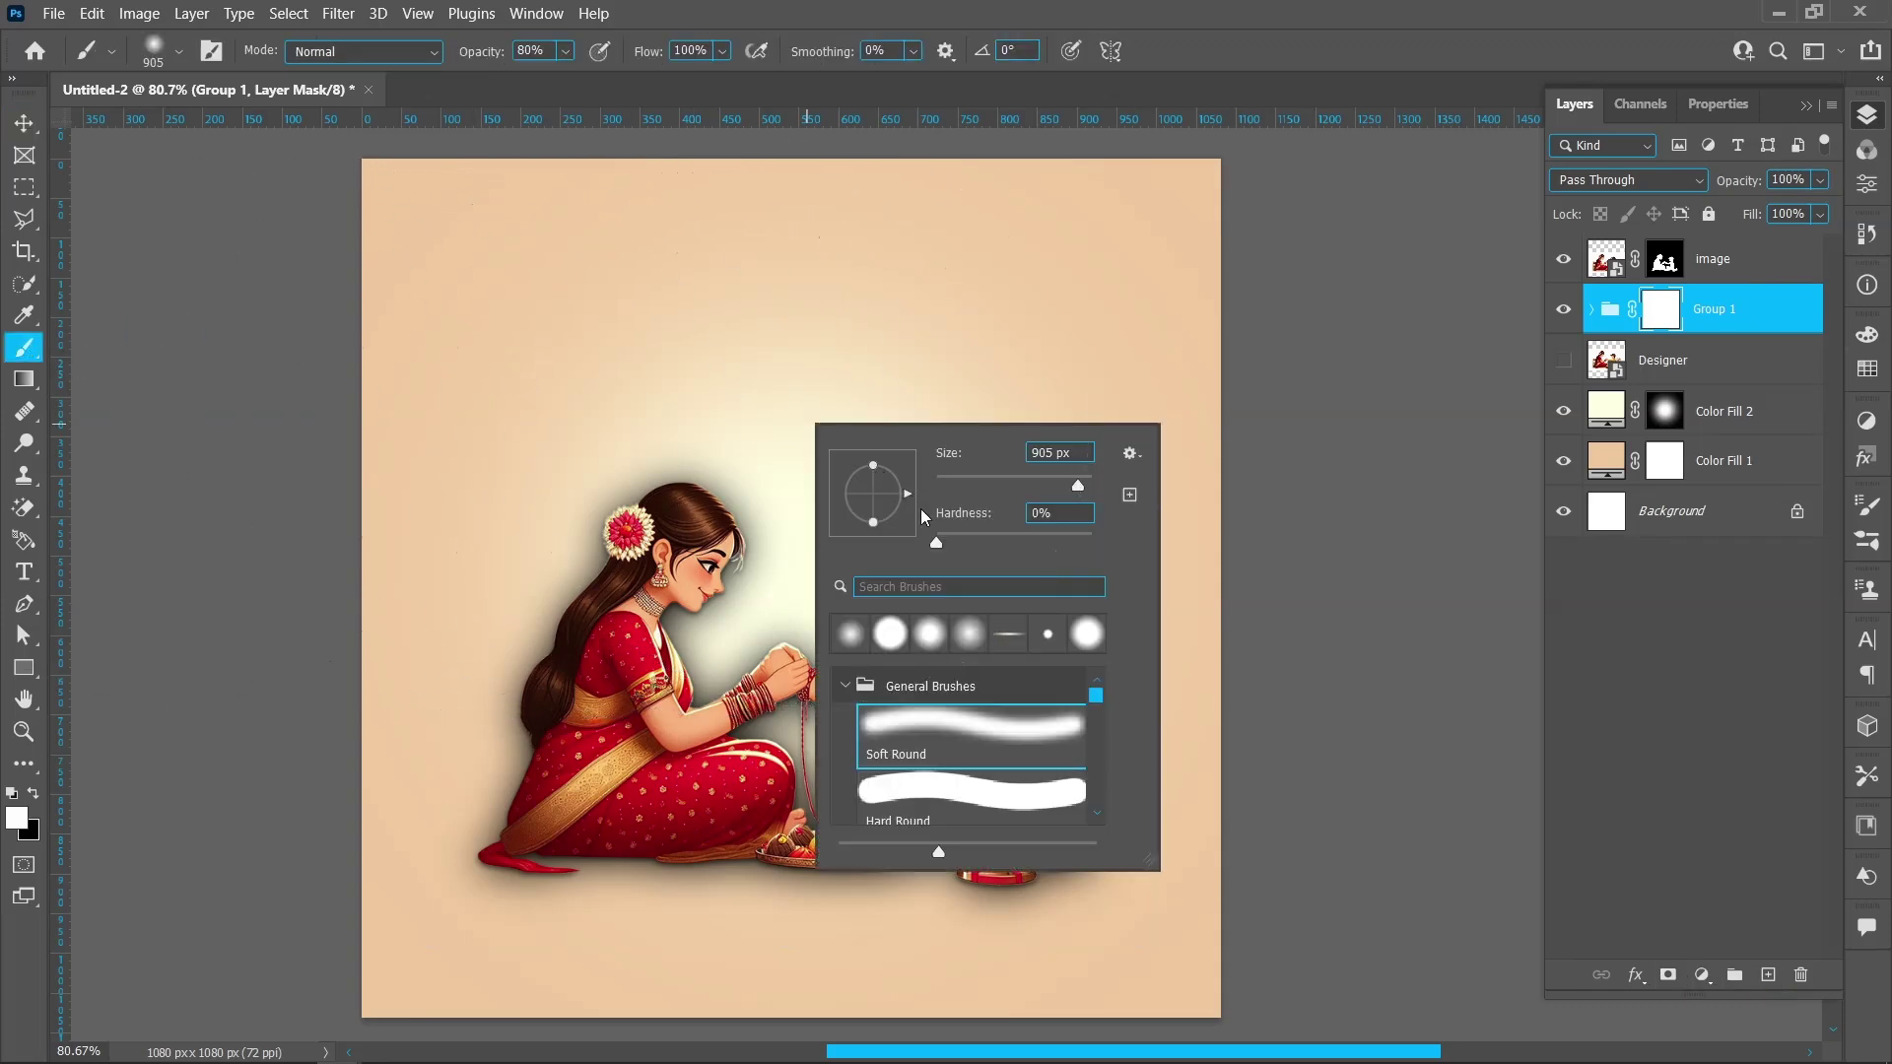
pyautogui.moveTo(936, 544)
pyautogui.mouseDown()
pyautogui.moveTo(1046, 544)
pyautogui.moveTo(1064, 595)
pyautogui.mouseUp()
pyautogui.moveTo(1077, 493); pyautogui.dragTo(1033, 493)
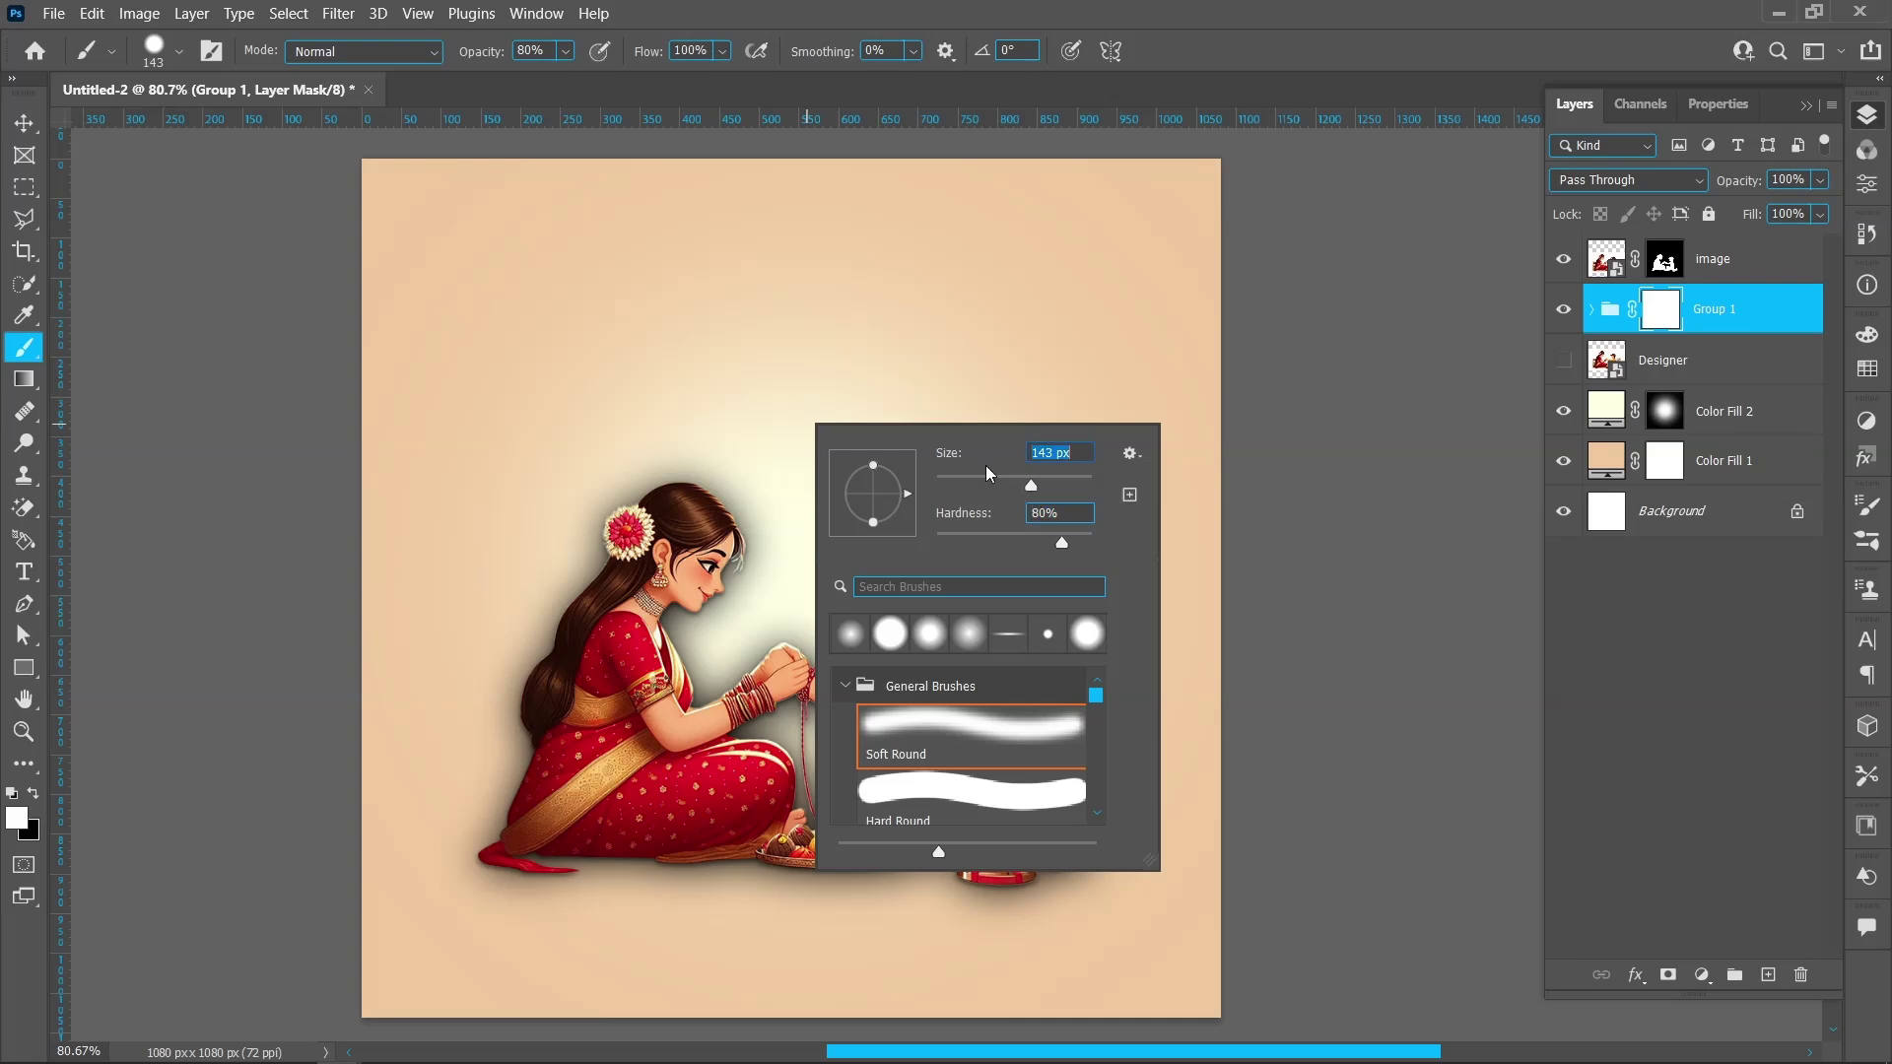
pyautogui.press('Return')
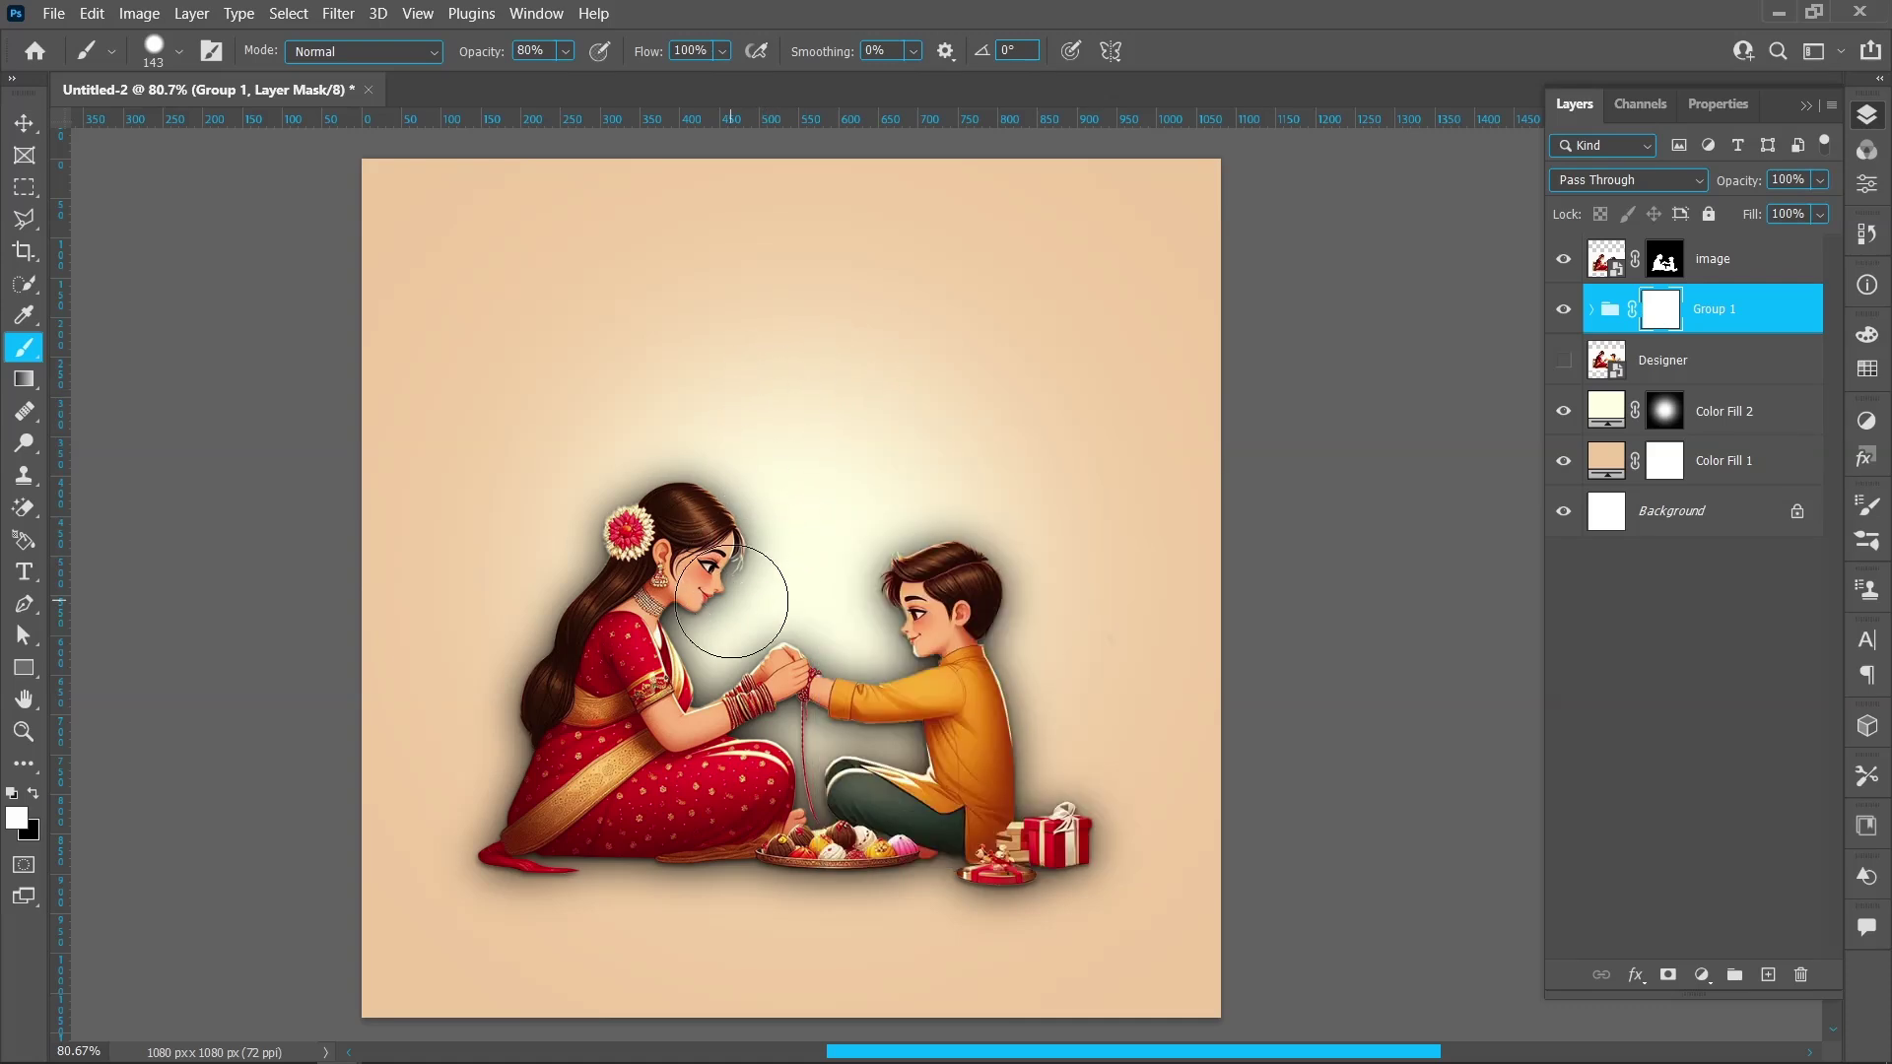
pyautogui.click(34, 794)
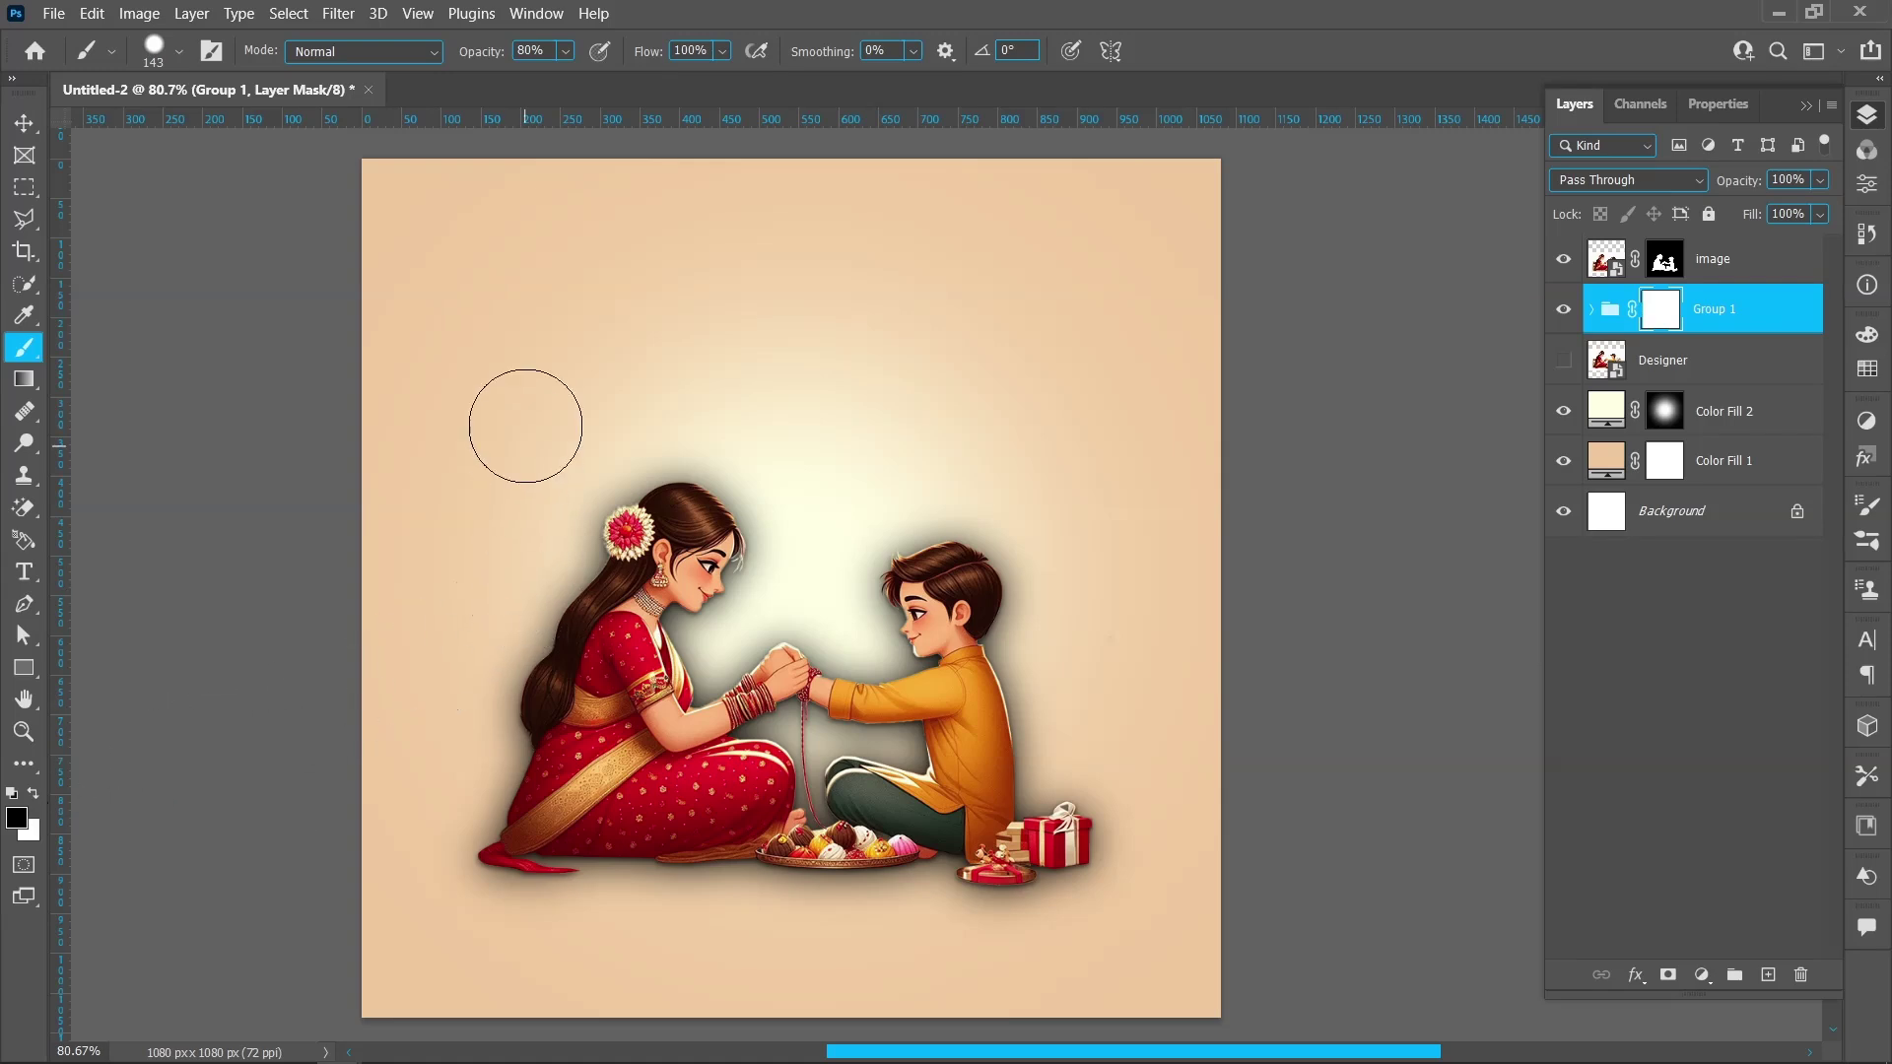
pyautogui.click(566, 51)
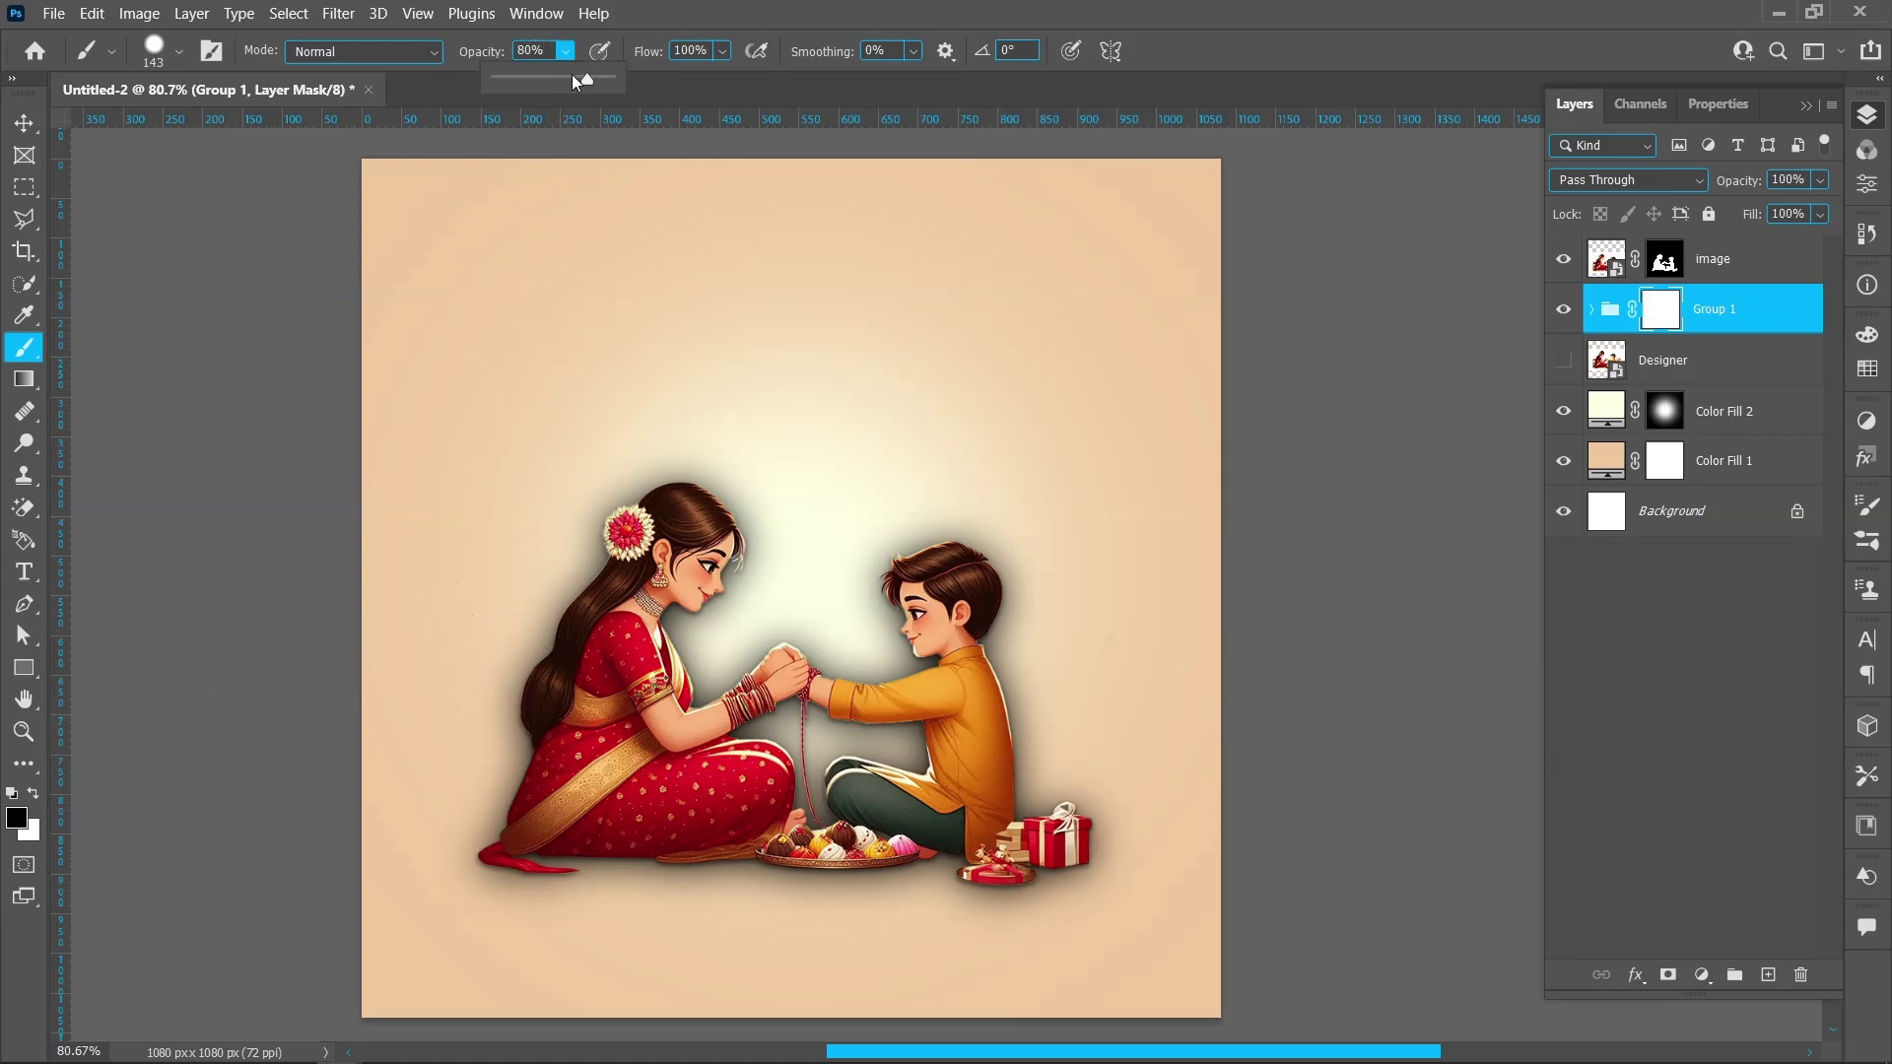
# - At 100% brush opacity, paint black on Group 1's mask around the head, joined hands and gift box
pyautogui.moveTo(588, 79); pyautogui.dragTo(611, 79)
pyautogui.moveTo(770, 515)
pyautogui.mouseDown()
pyautogui.moveTo(655, 489)
pyautogui.moveTo(719, 482)
pyautogui.moveTo(751, 502)
pyautogui.mouseUp()
pyautogui.moveTo(709, 588)
pyautogui.mouseDown()
pyautogui.moveTo(755, 459)
pyautogui.moveTo(611, 490)
pyautogui.moveTo(530, 697)
pyautogui.mouseUp()
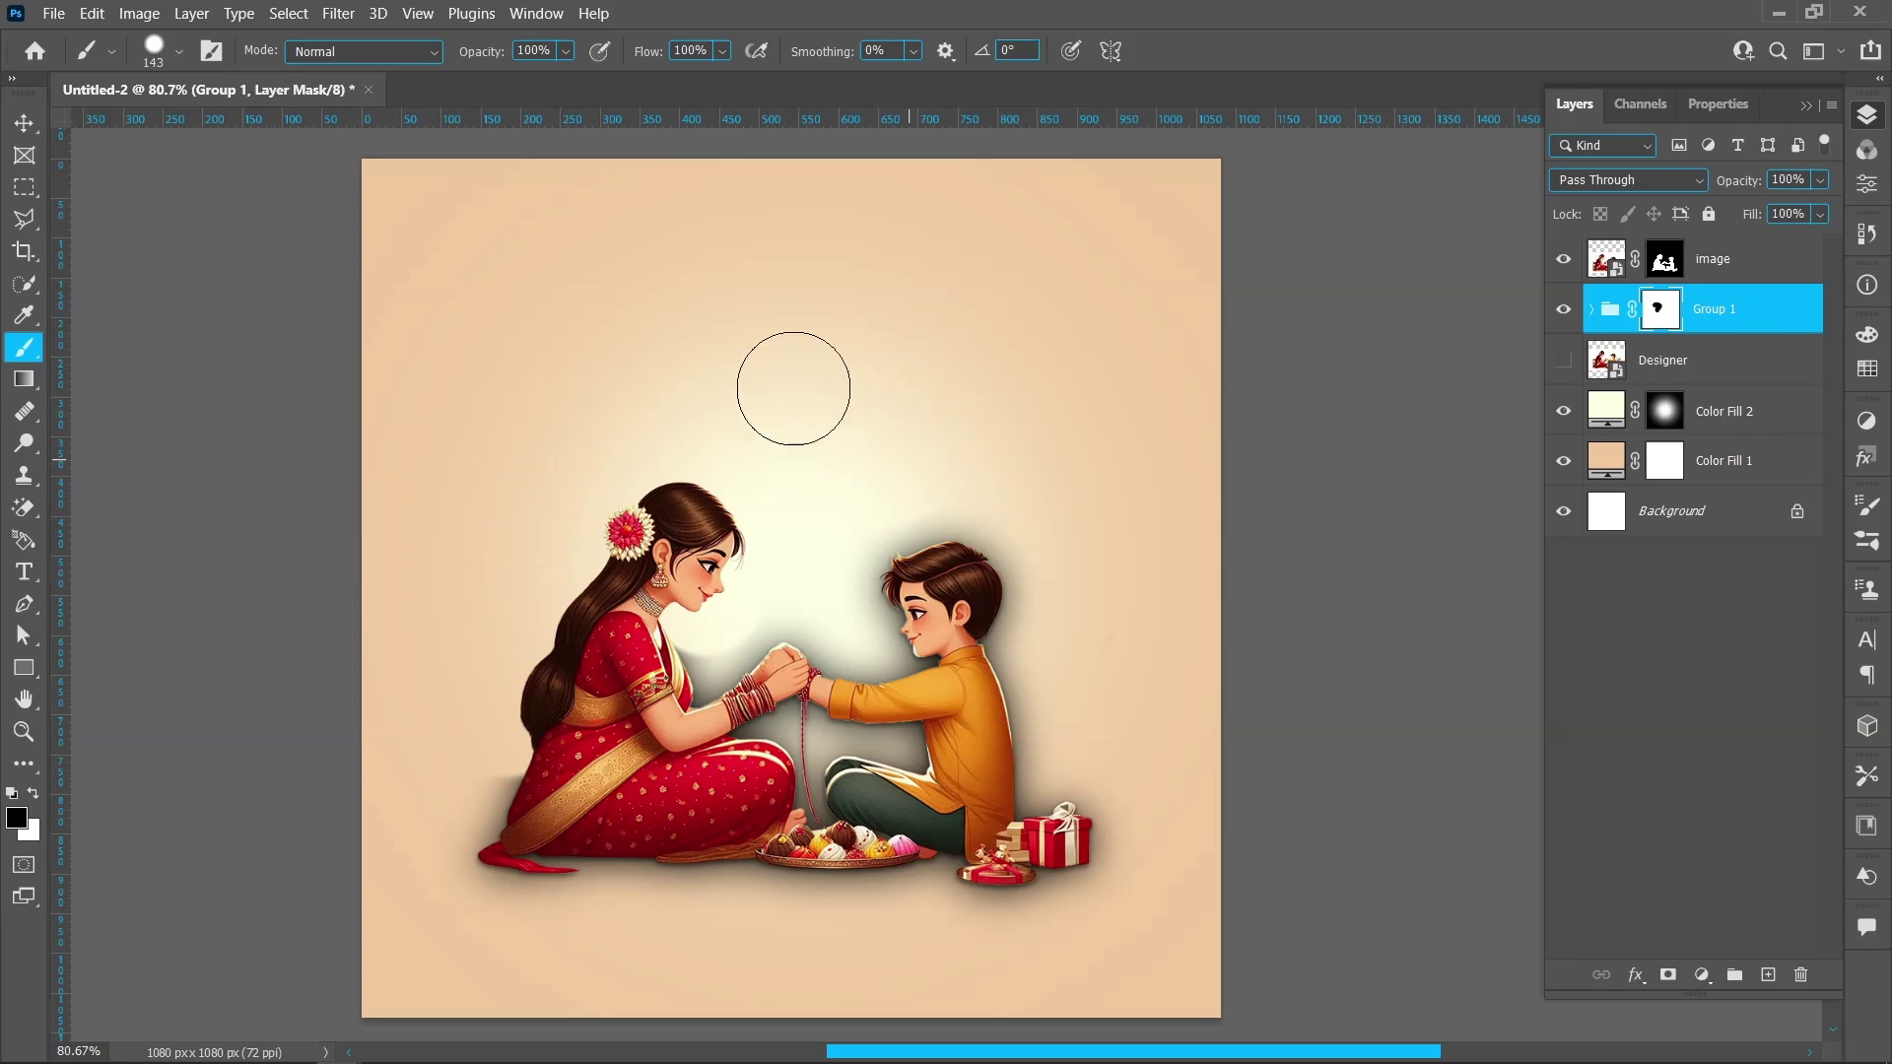
pyautogui.moveTo(793, 388)
pyautogui.mouseDown()
pyautogui.moveTo(779, 447)
pyautogui.moveTo(872, 605)
pyautogui.moveTo(992, 584)
pyautogui.moveTo(926, 511)
pyautogui.moveTo(1057, 560)
pyautogui.moveTo(869, 669)
pyautogui.moveTo(663, 647)
pyautogui.moveTo(647, 665)
pyautogui.moveTo(680, 709)
pyautogui.moveTo(886, 682)
pyautogui.moveTo(996, 686)
pyautogui.moveTo(1017, 723)
pyautogui.moveTo(1106, 682)
pyautogui.moveTo(1035, 781)
pyautogui.moveTo(1079, 774)
pyautogui.mouseUp()
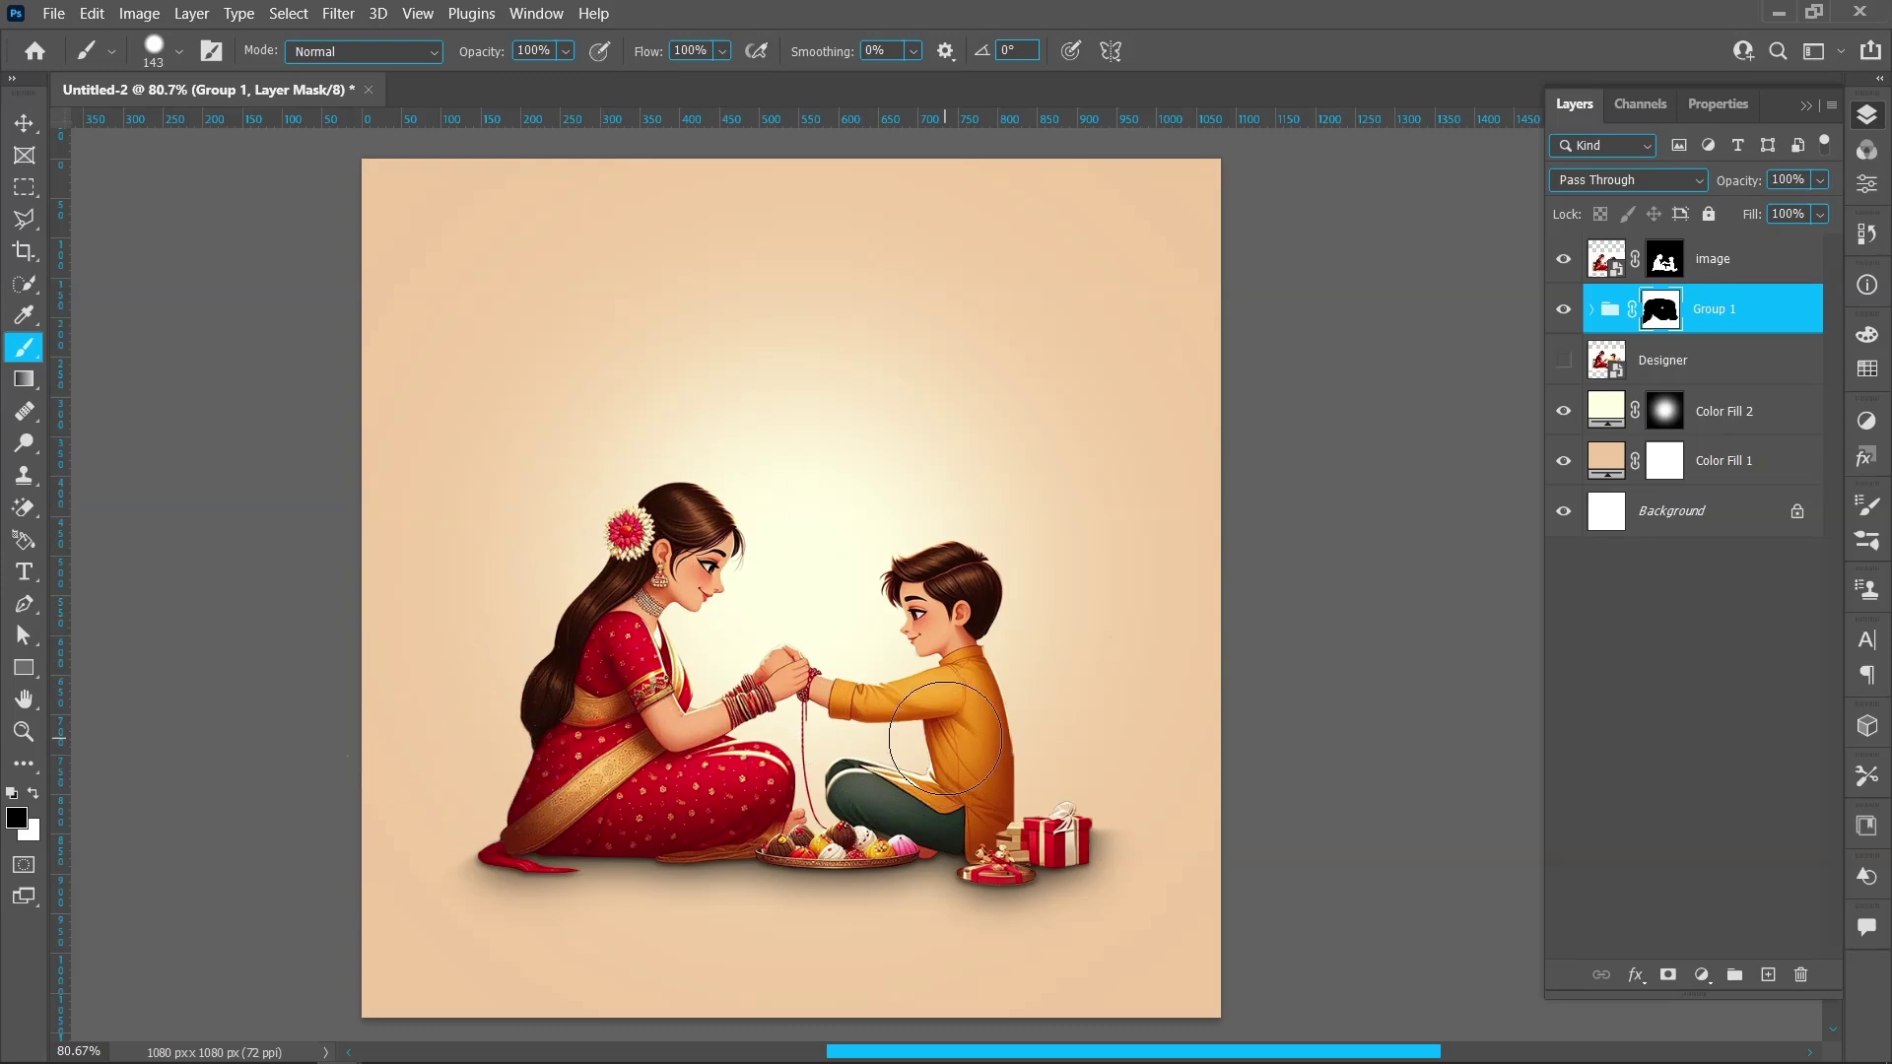
pyautogui.moveTo(1131, 820)
pyautogui.mouseDown()
pyautogui.moveTo(1132, 789)
pyautogui.moveTo(1132, 823)
pyautogui.moveTo(1132, 802)
pyautogui.moveTo(1157, 836)
pyautogui.moveTo(1142, 823)
pyautogui.mouseUp()
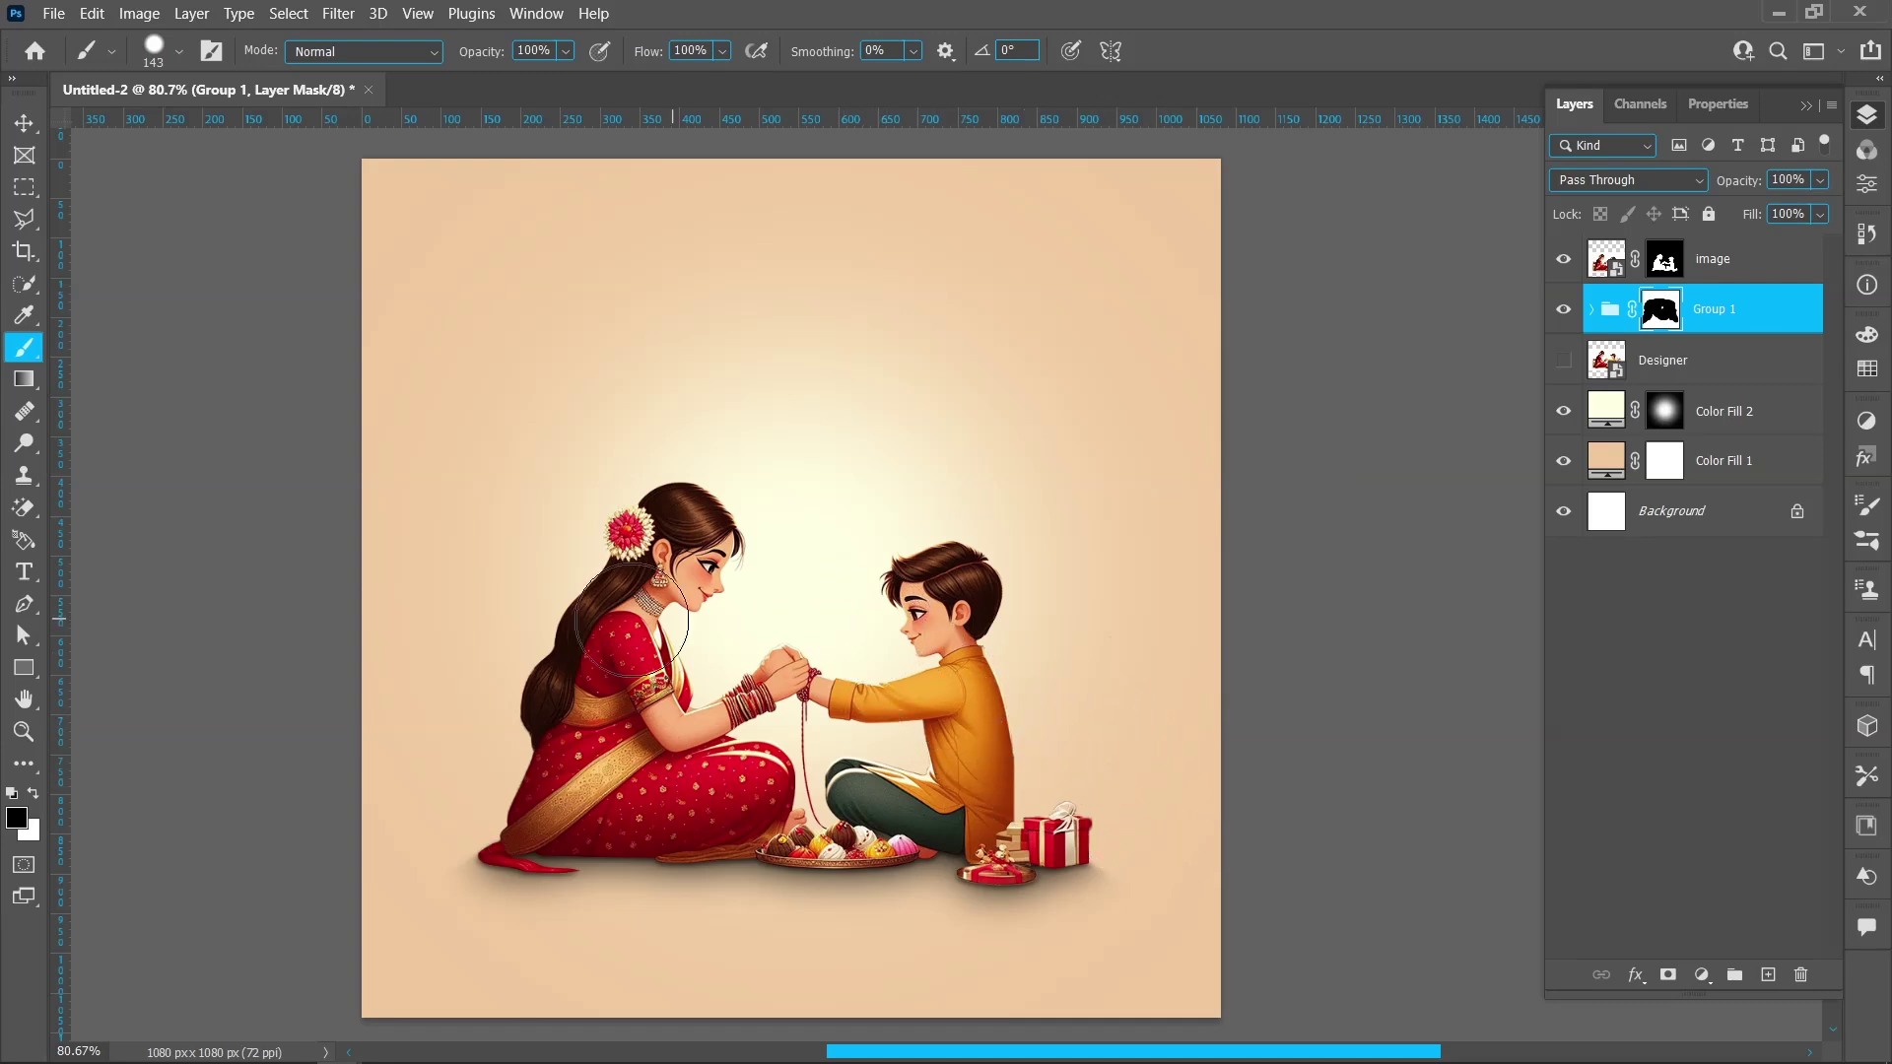
# - Add a text line reading 'Happy' above the siblings, on top of the image layer
pyautogui.click(24, 570)
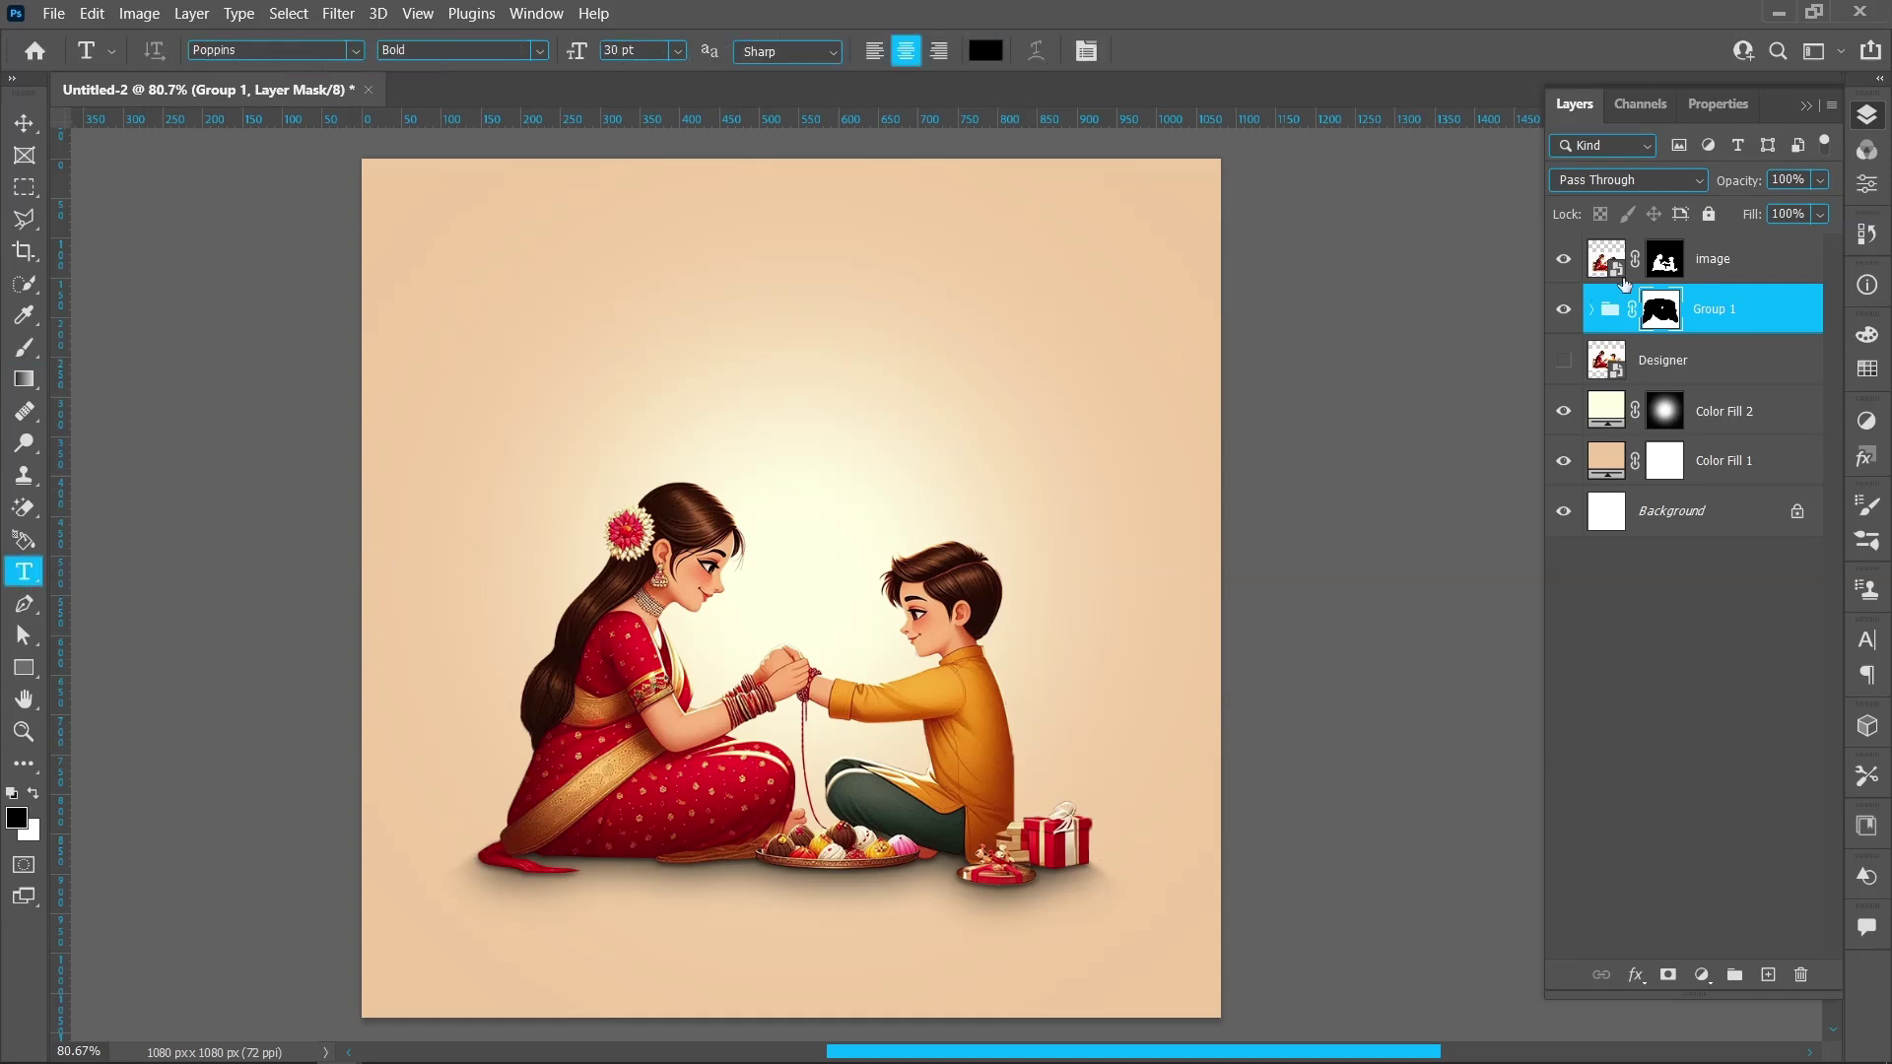
pyautogui.click(1724, 256)
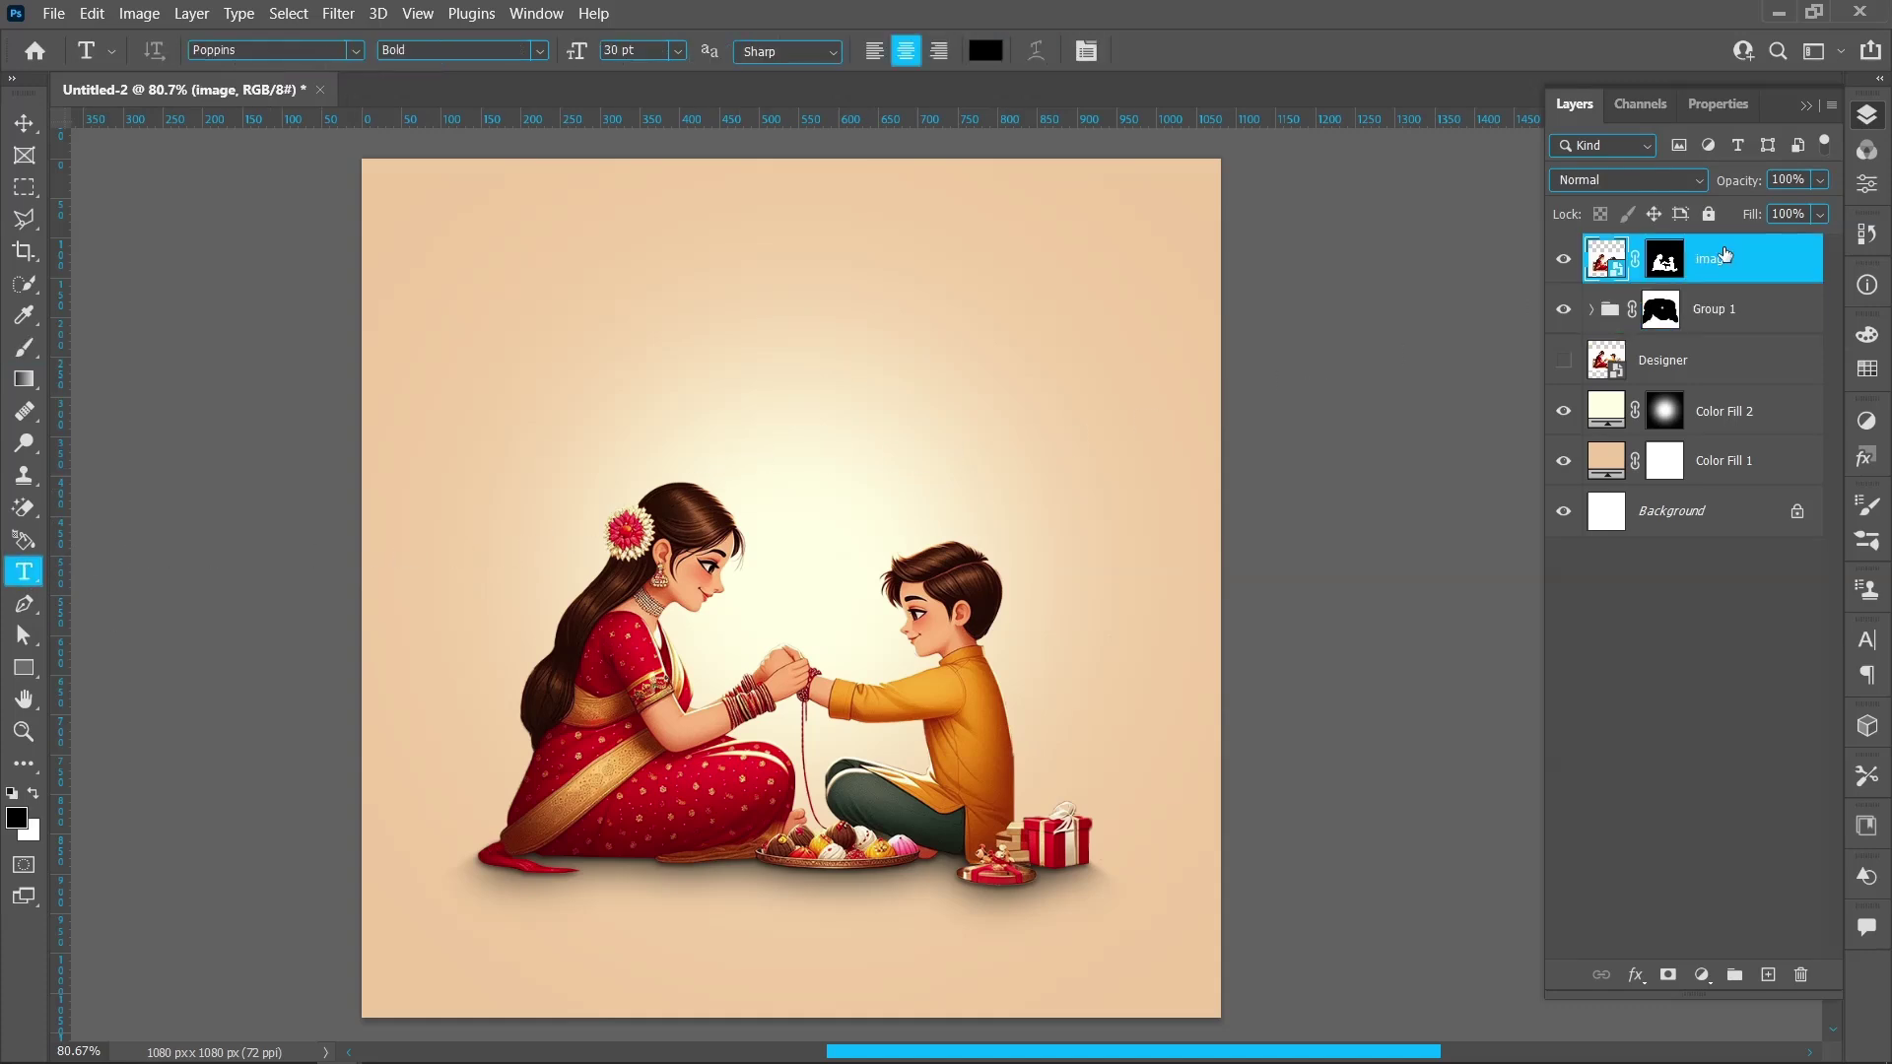
pyautogui.click(731, 406)
pyautogui.press('BackSpace')
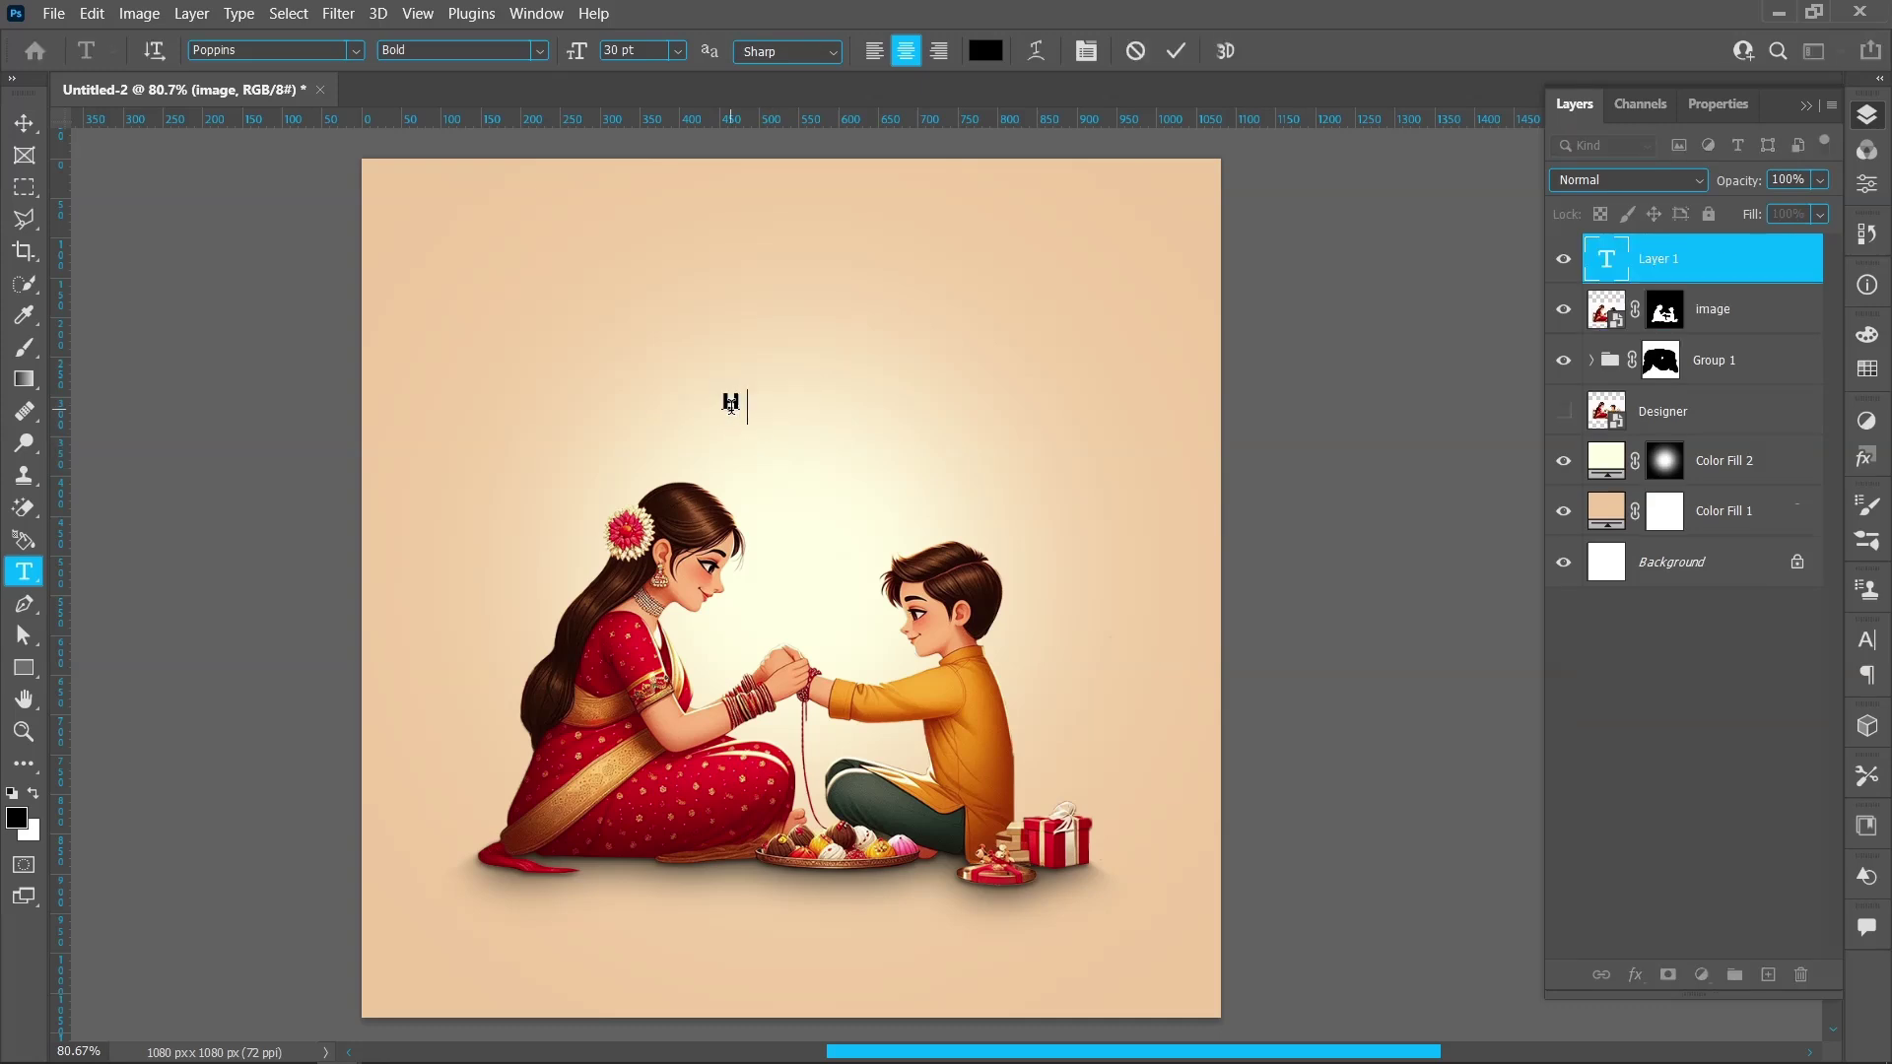
pyautogui.write('Happy')
pyautogui.click(1175, 52)
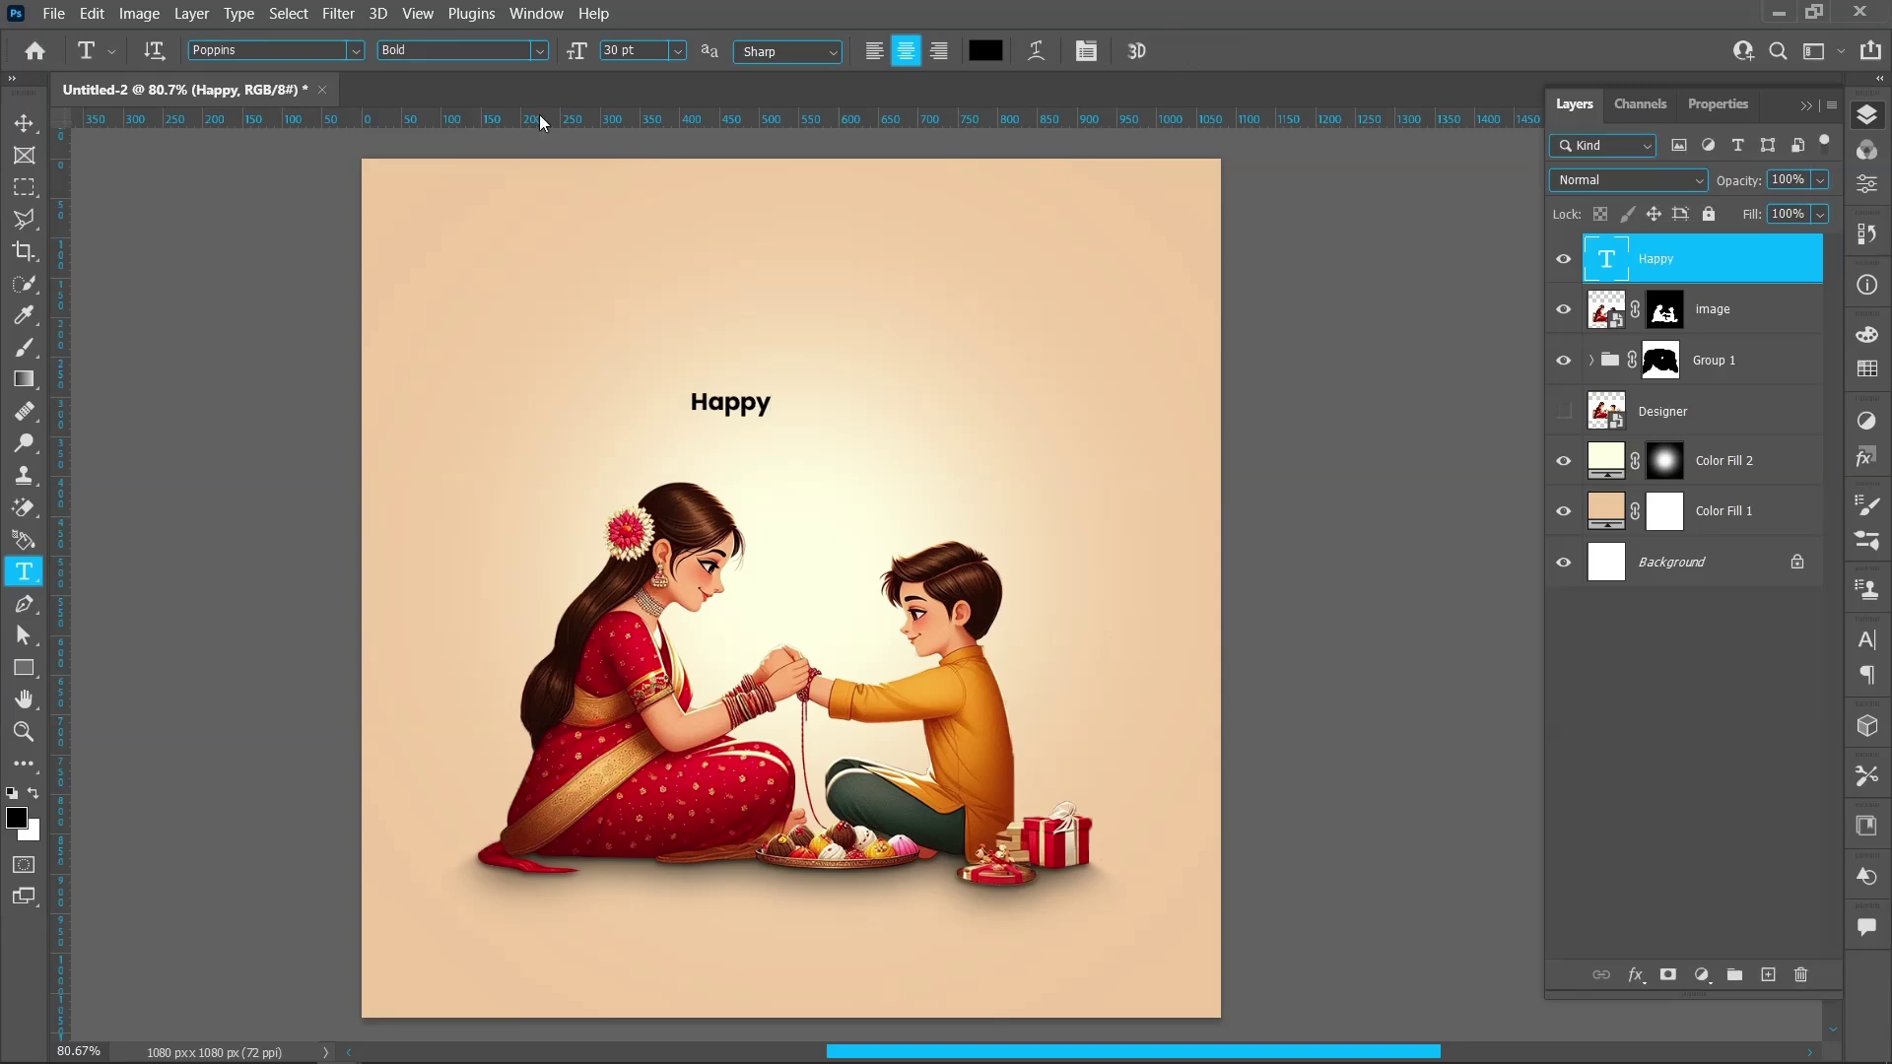
# - Copy Happy up and to the left and retype the copy as 'Raksha'
pyautogui.click(24, 122)
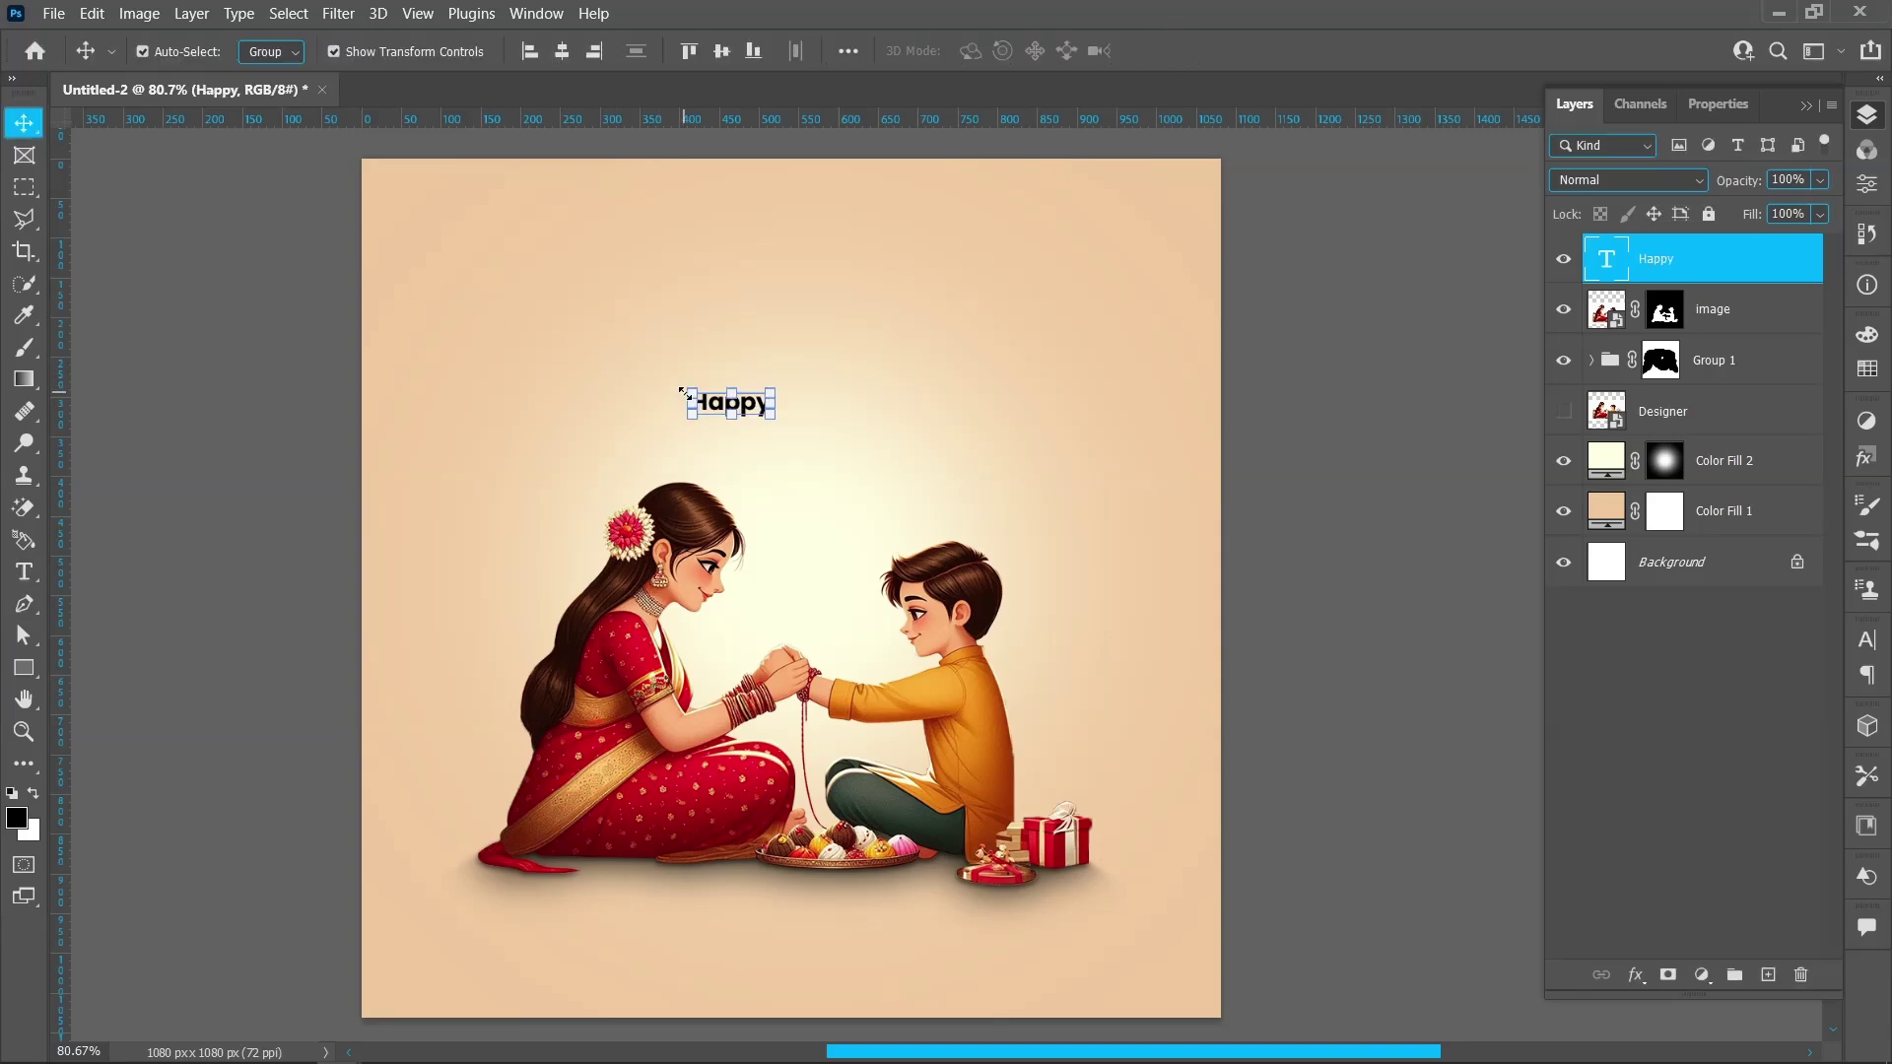
pyautogui.moveTo(709, 405); pyautogui.dragTo(734, 335)
pyautogui.press('t')
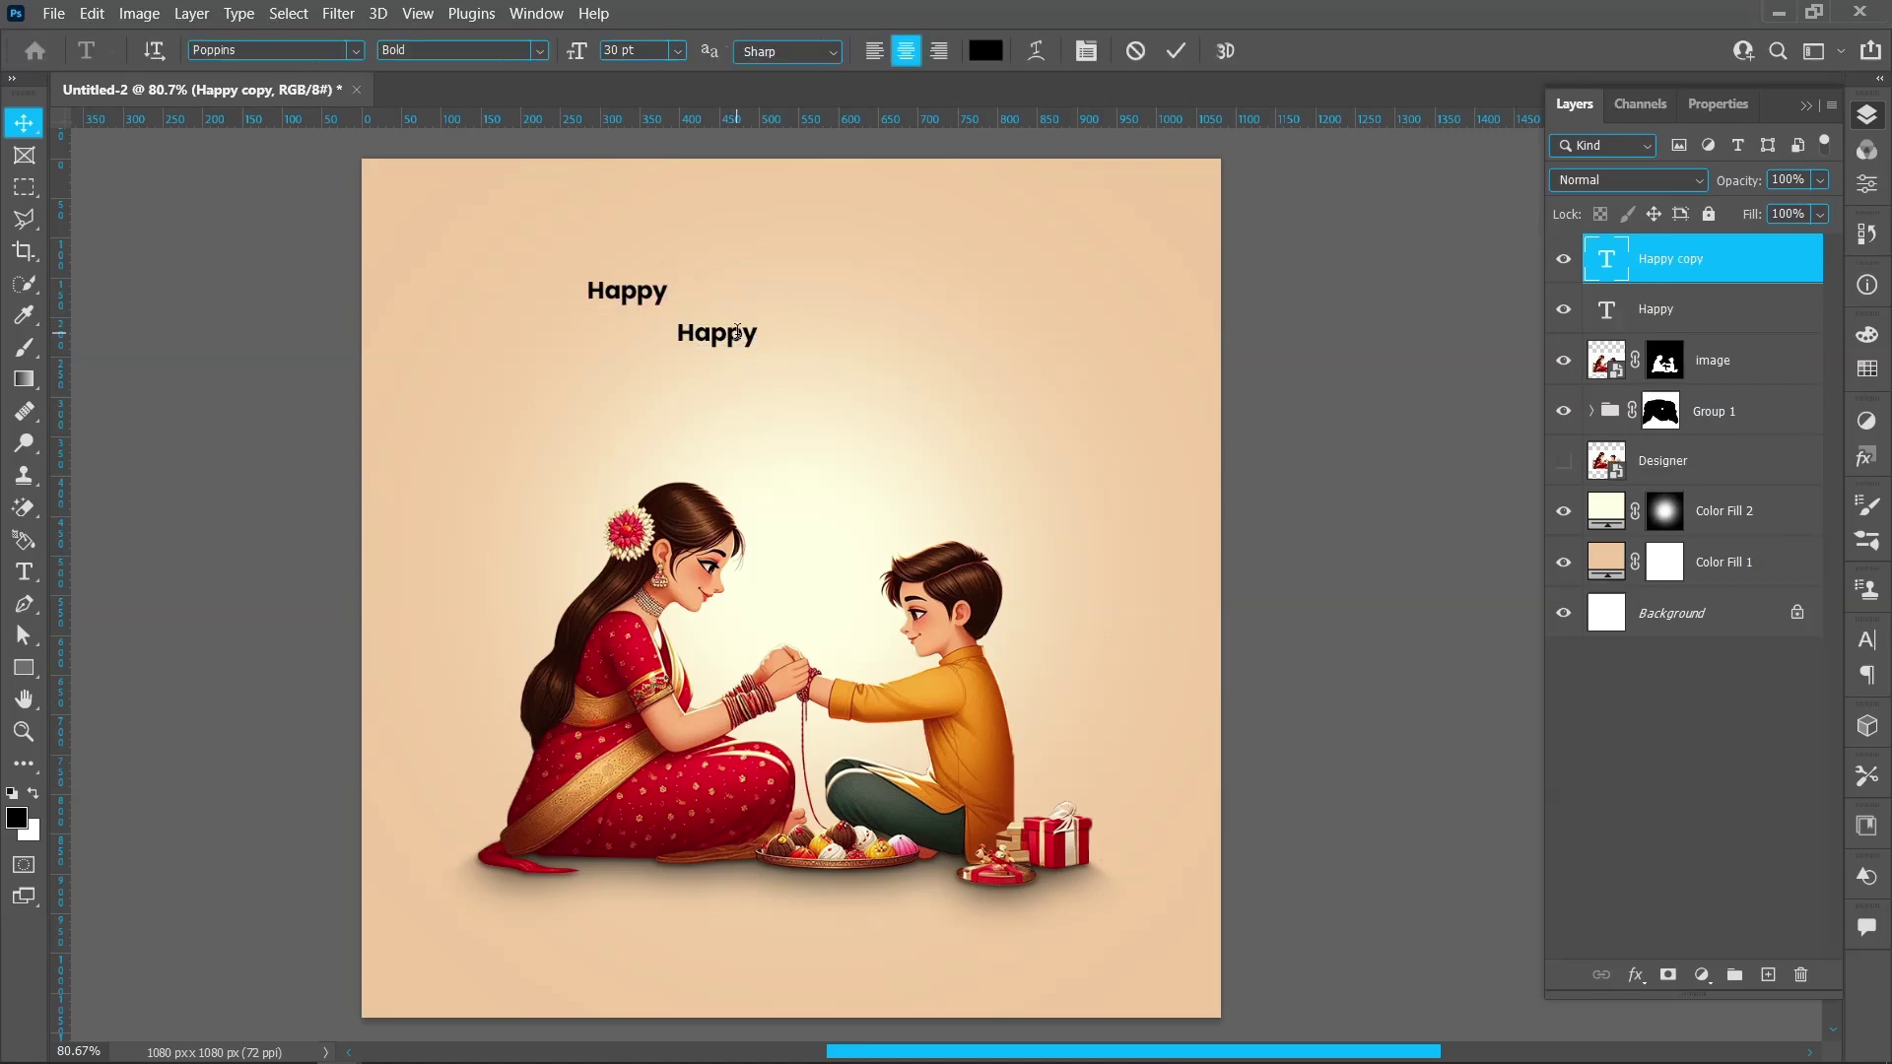
pyautogui.doubleClick(738, 335)
pyautogui.write('Ra')
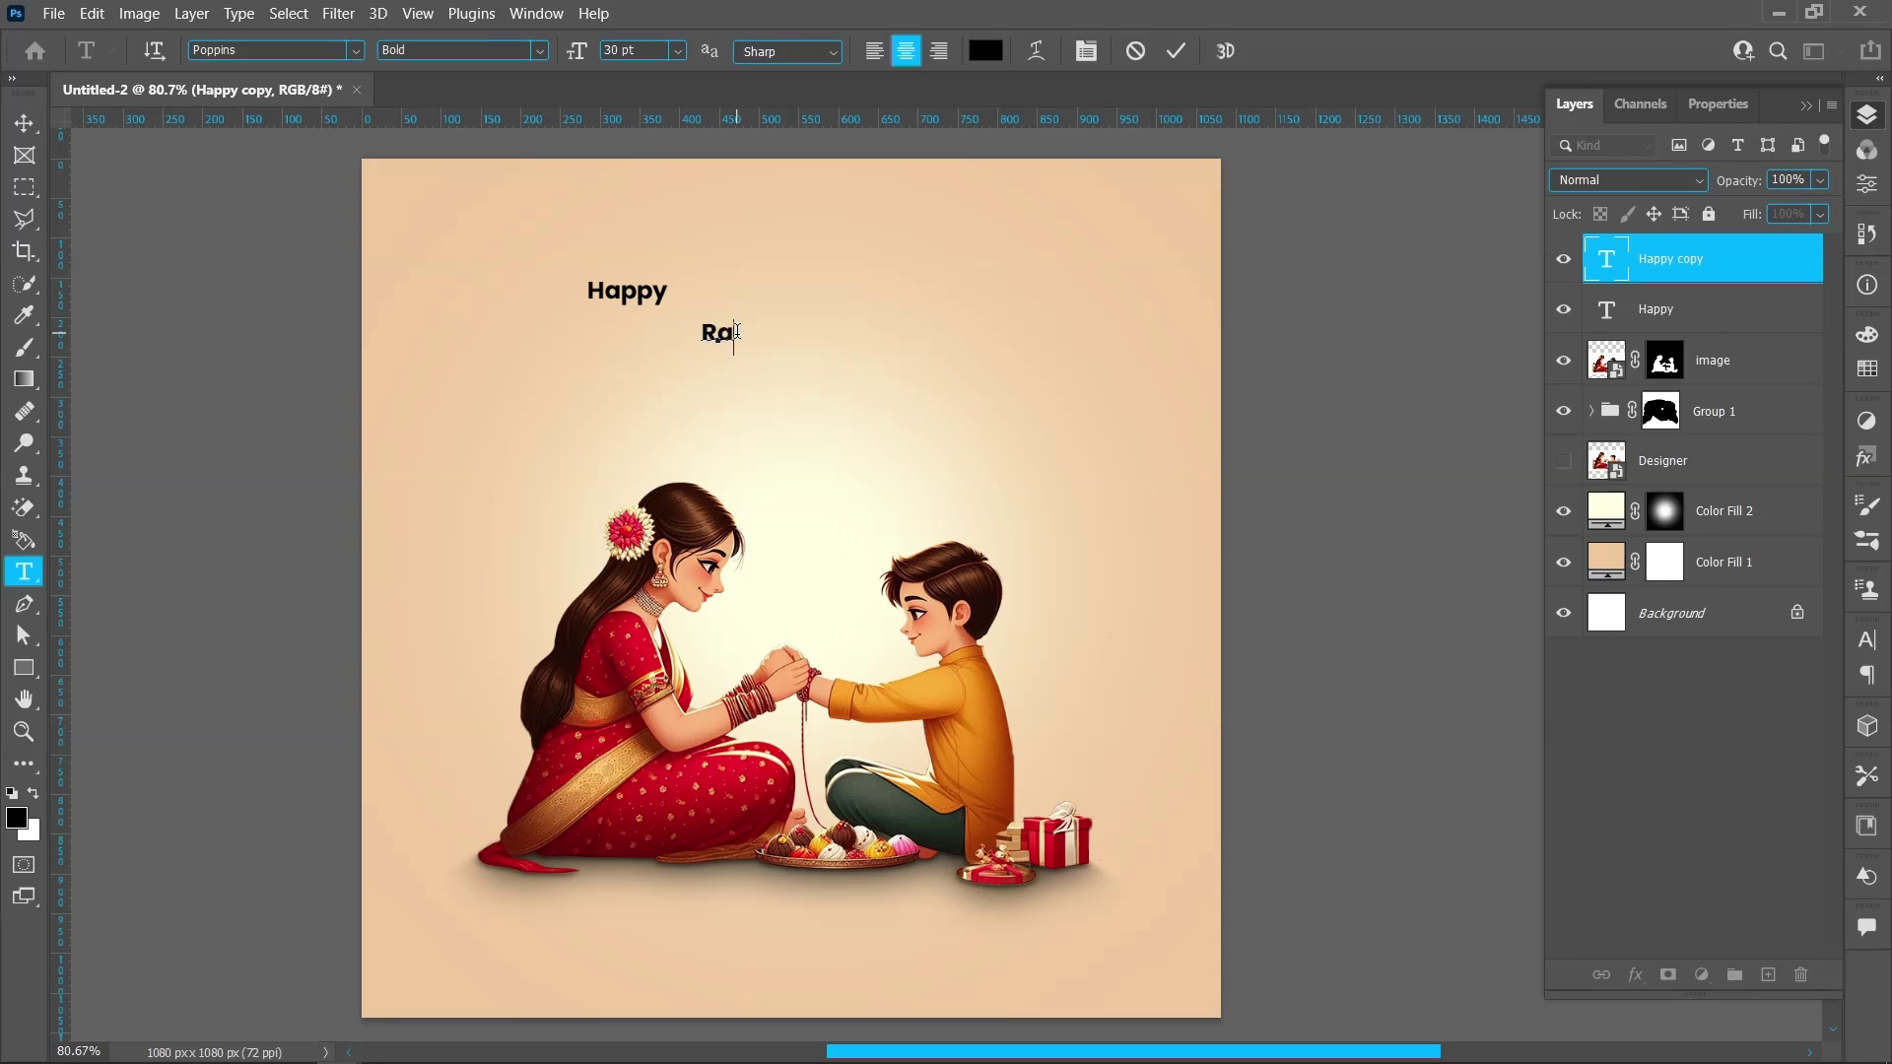
pyautogui.write('ksha')
pyautogui.click(1168, 63)
pyautogui.press('v')
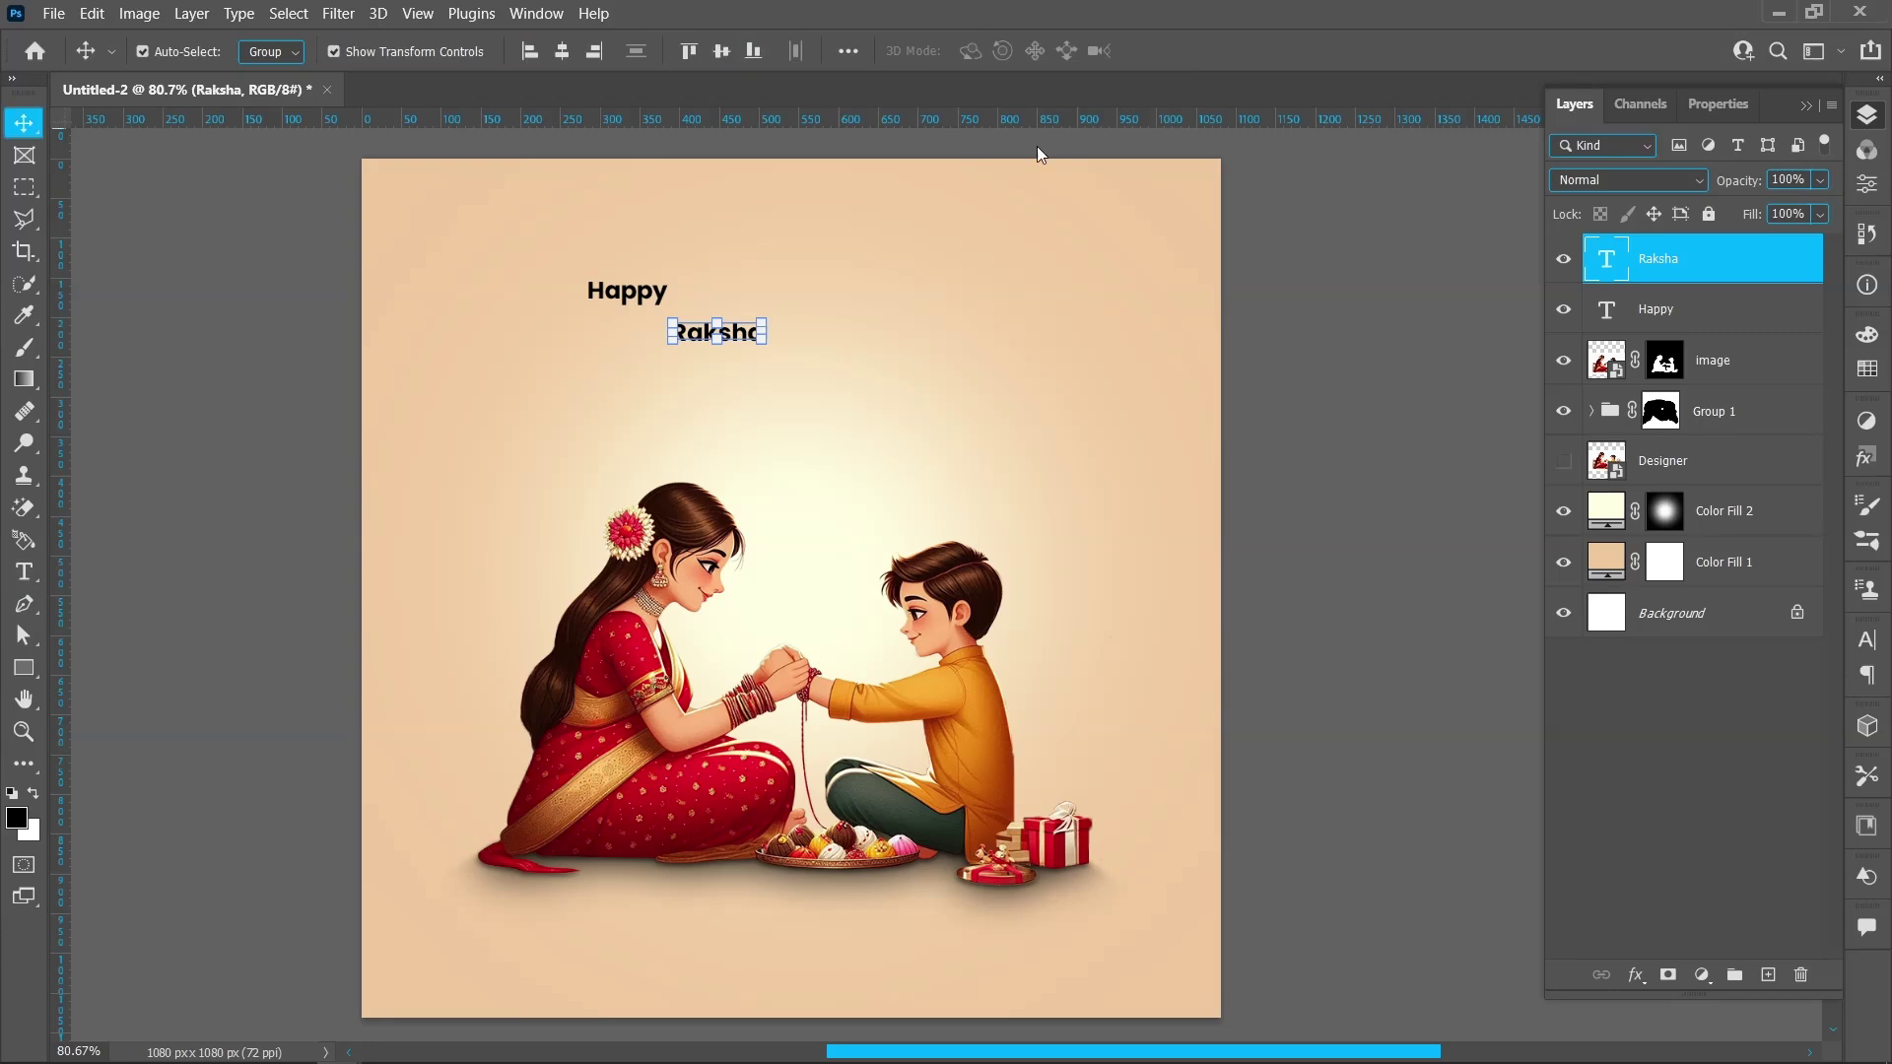
# - Copy Raksha down and to the right and retype it as 'Bandhan'
pyautogui.moveTo(740, 335); pyautogui.dragTo(806, 363)
pyautogui.doubleClick(804, 359)
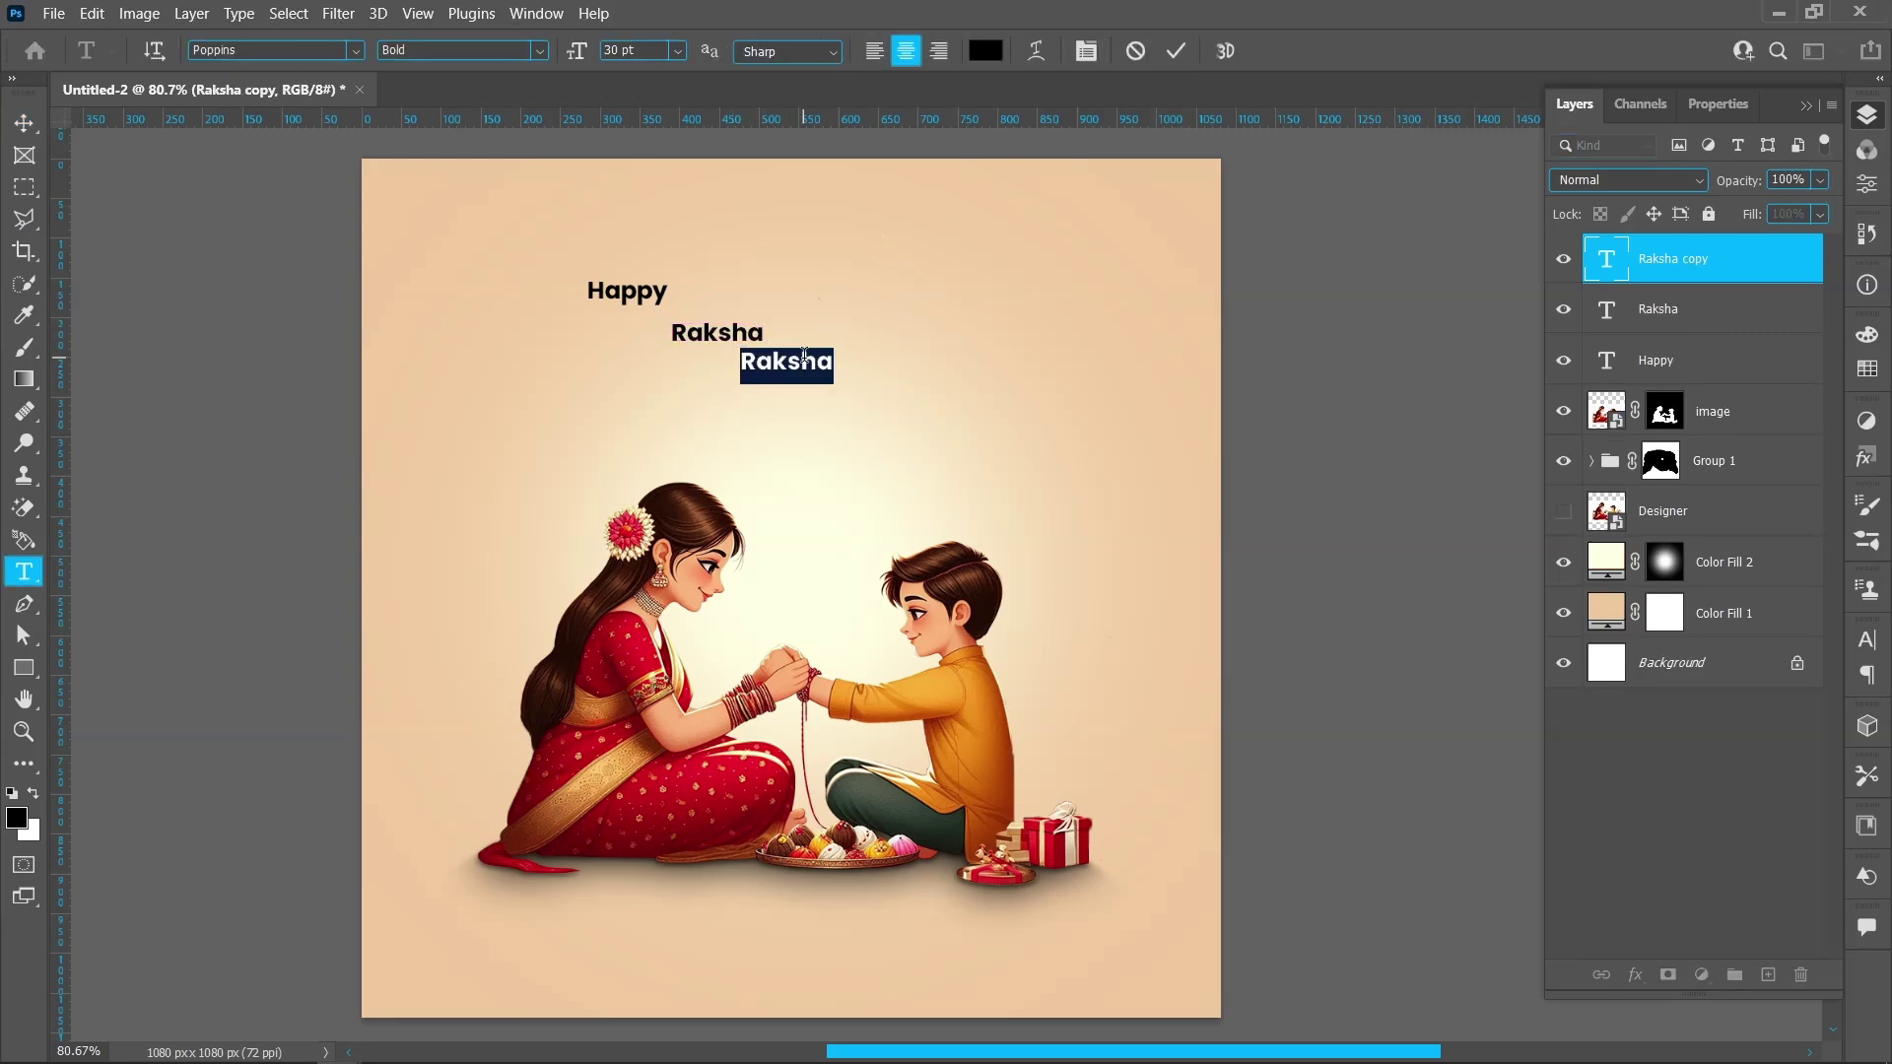
pyautogui.write('Bandhan')
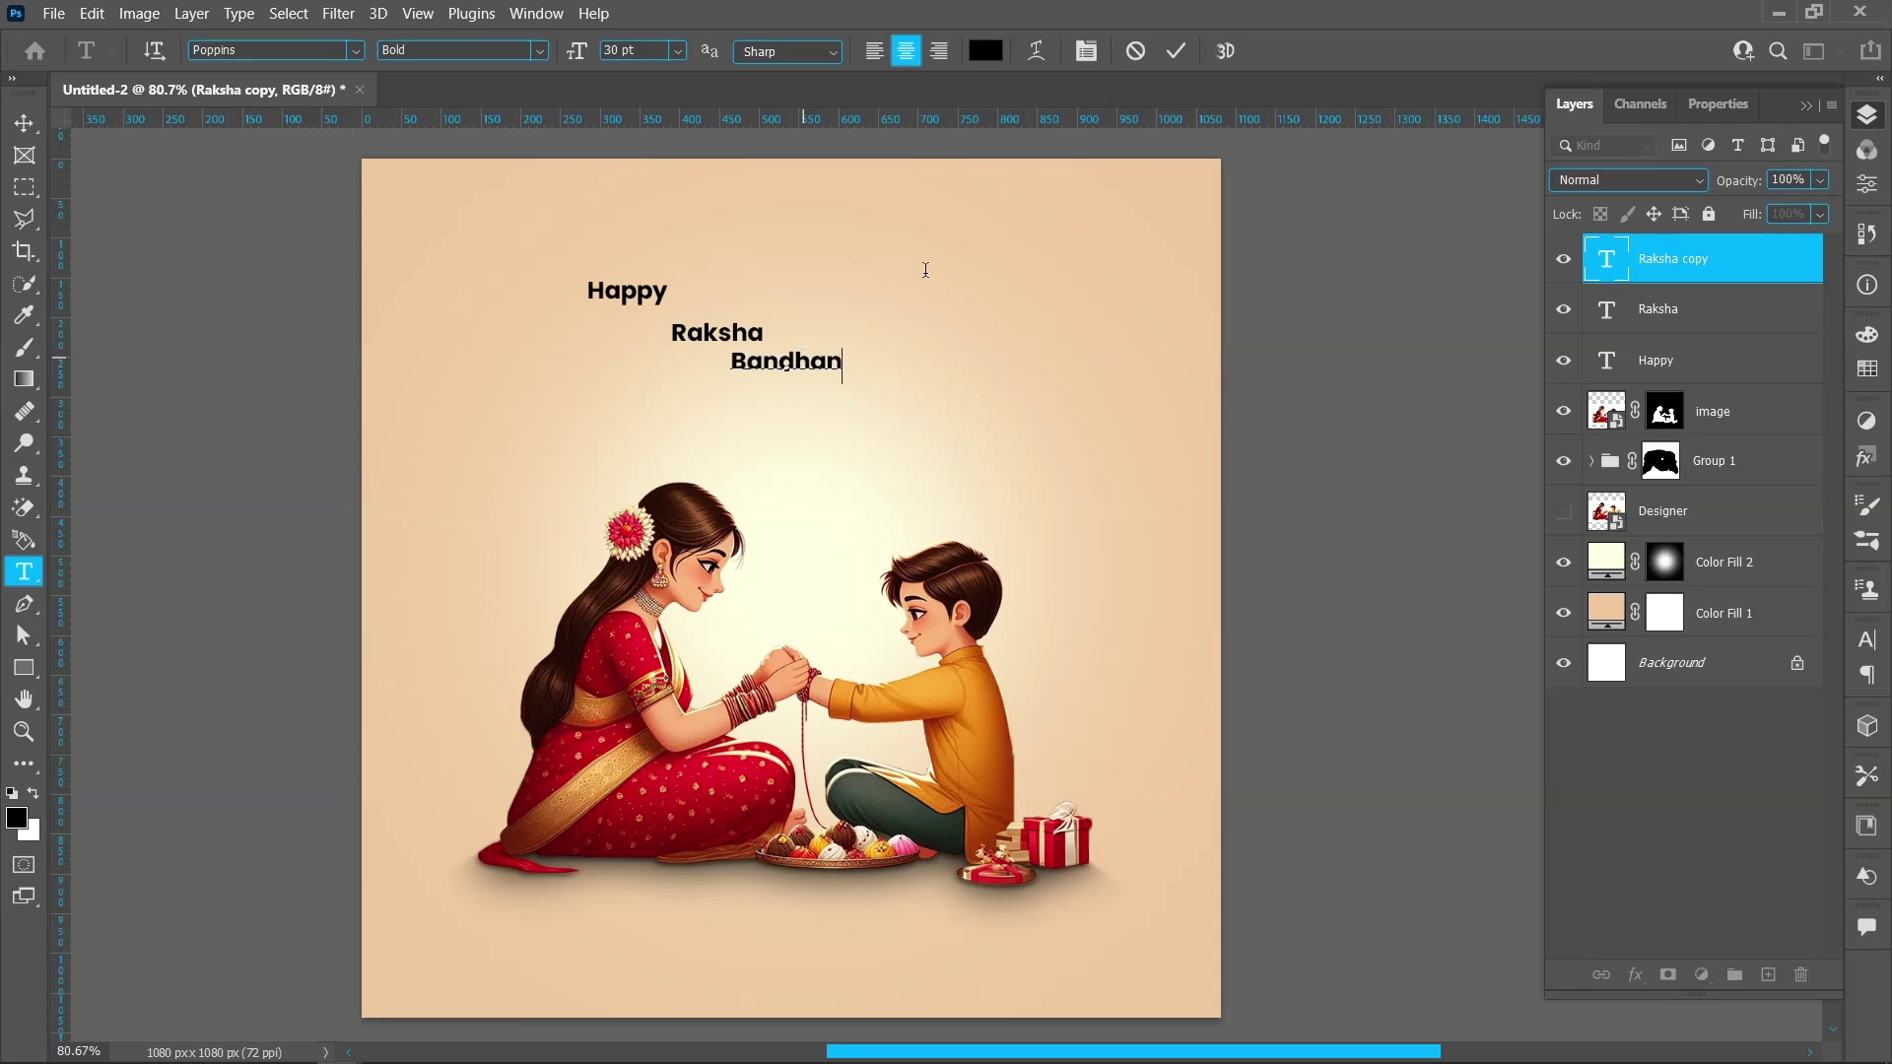
pyautogui.click(1175, 50)
pyautogui.press('v')
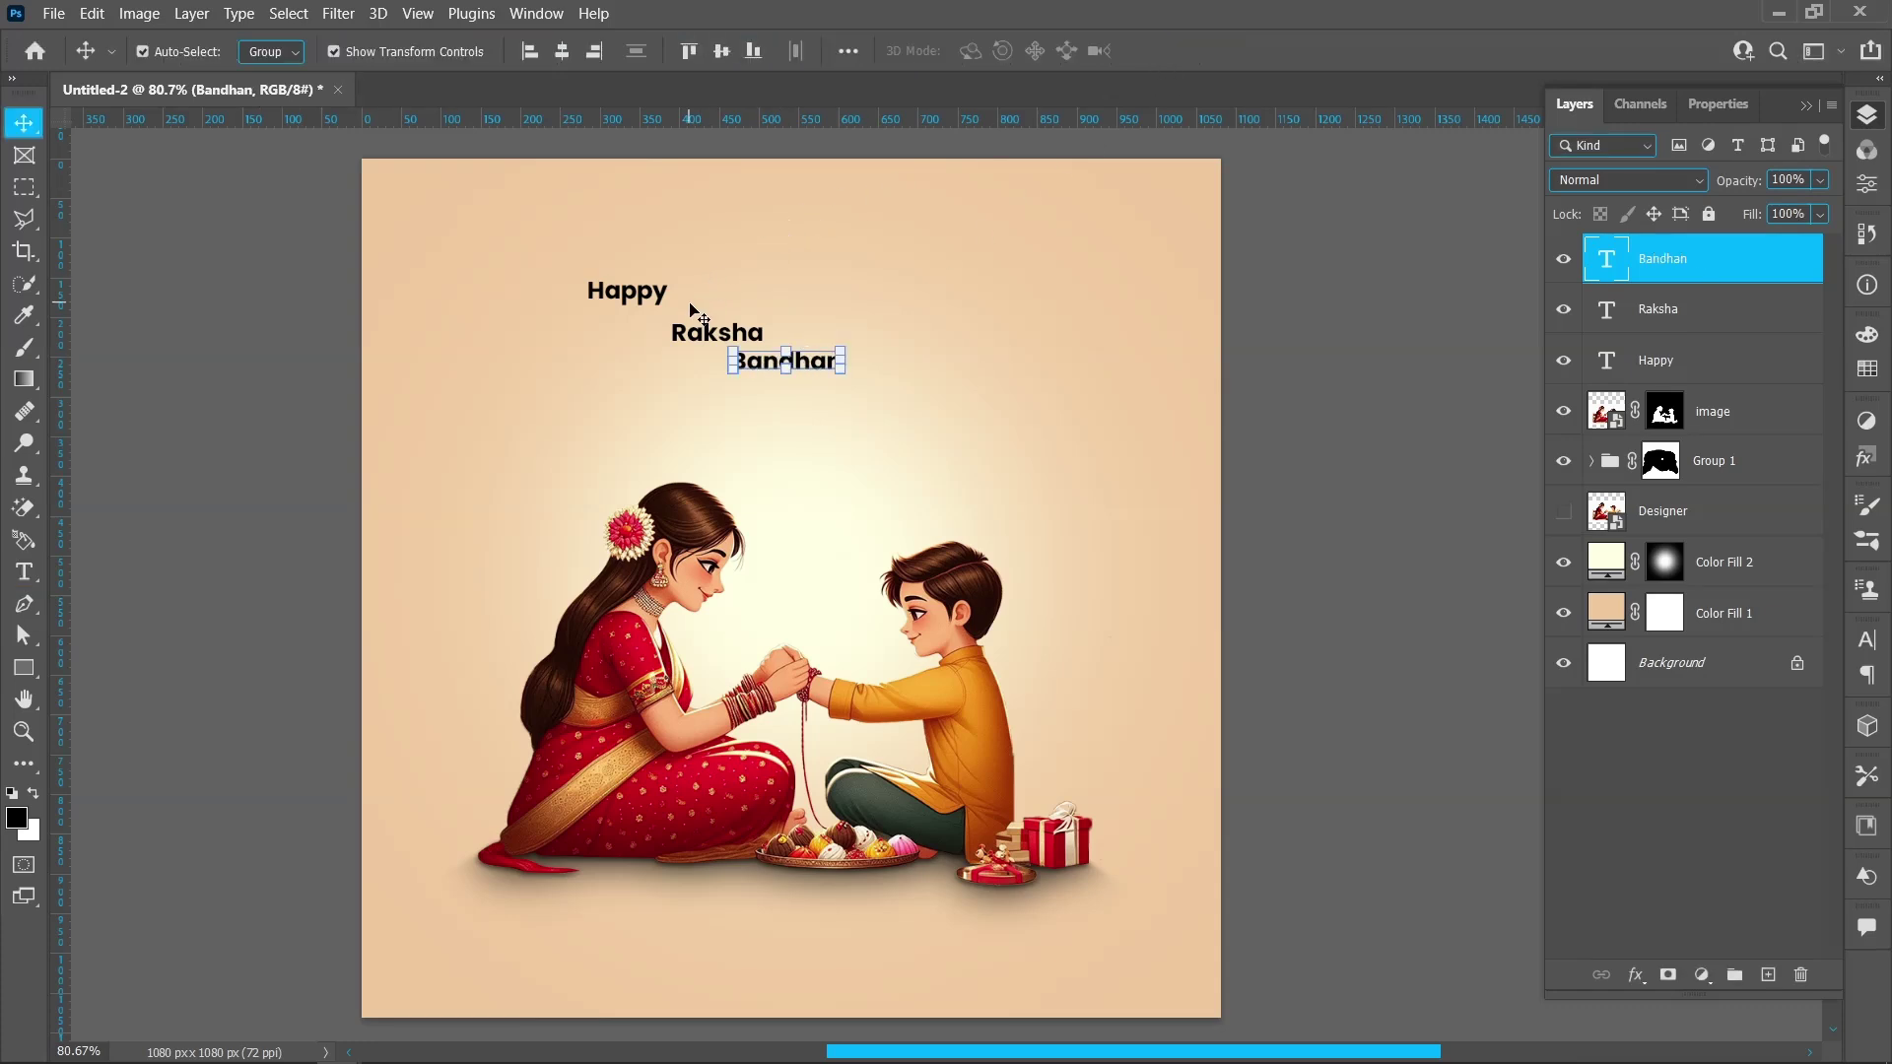
# - Switch the Happy, Raksha and Bandhan text layers to the Tangerine font
pyautogui.keyDown('shift'); pyautogui.click(703, 345); pyautogui.keyUp('shift')
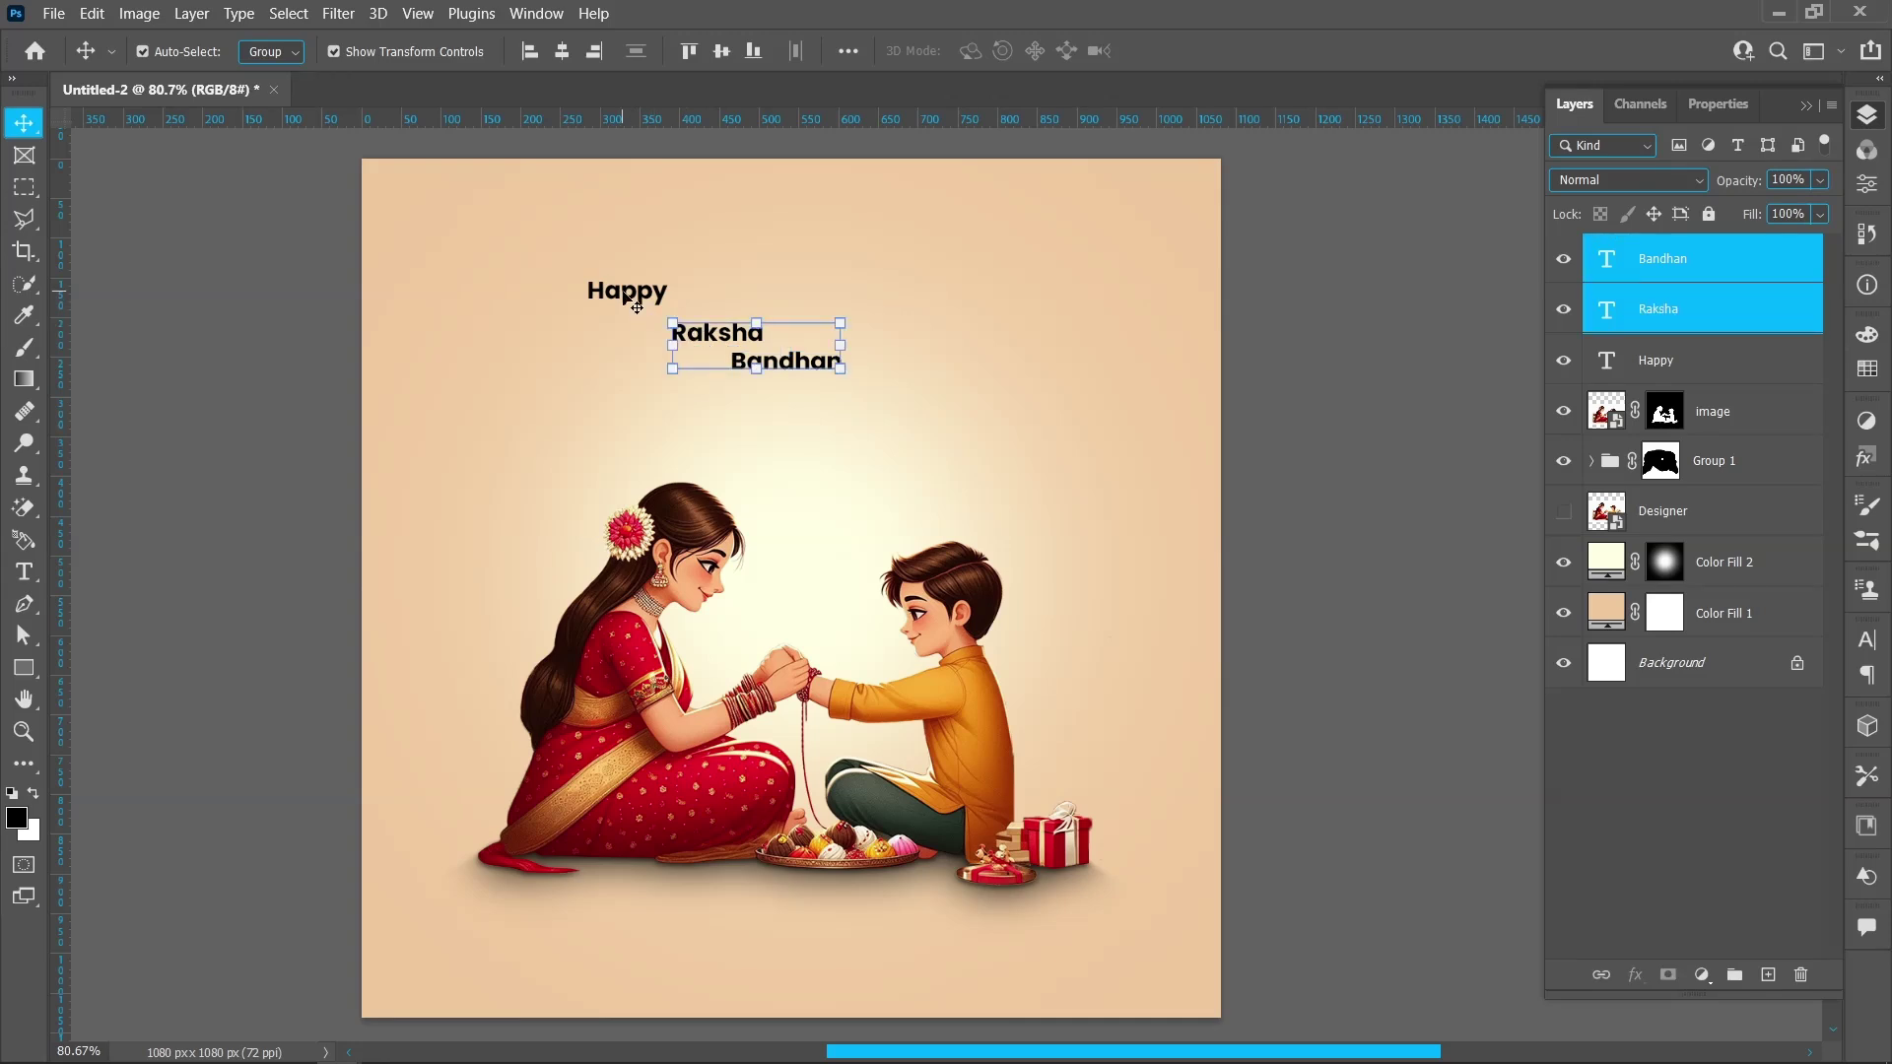
pyautogui.keyDown('shift'); pyautogui.click(627, 296); pyautogui.keyUp('shift')
pyautogui.click(1865, 184)
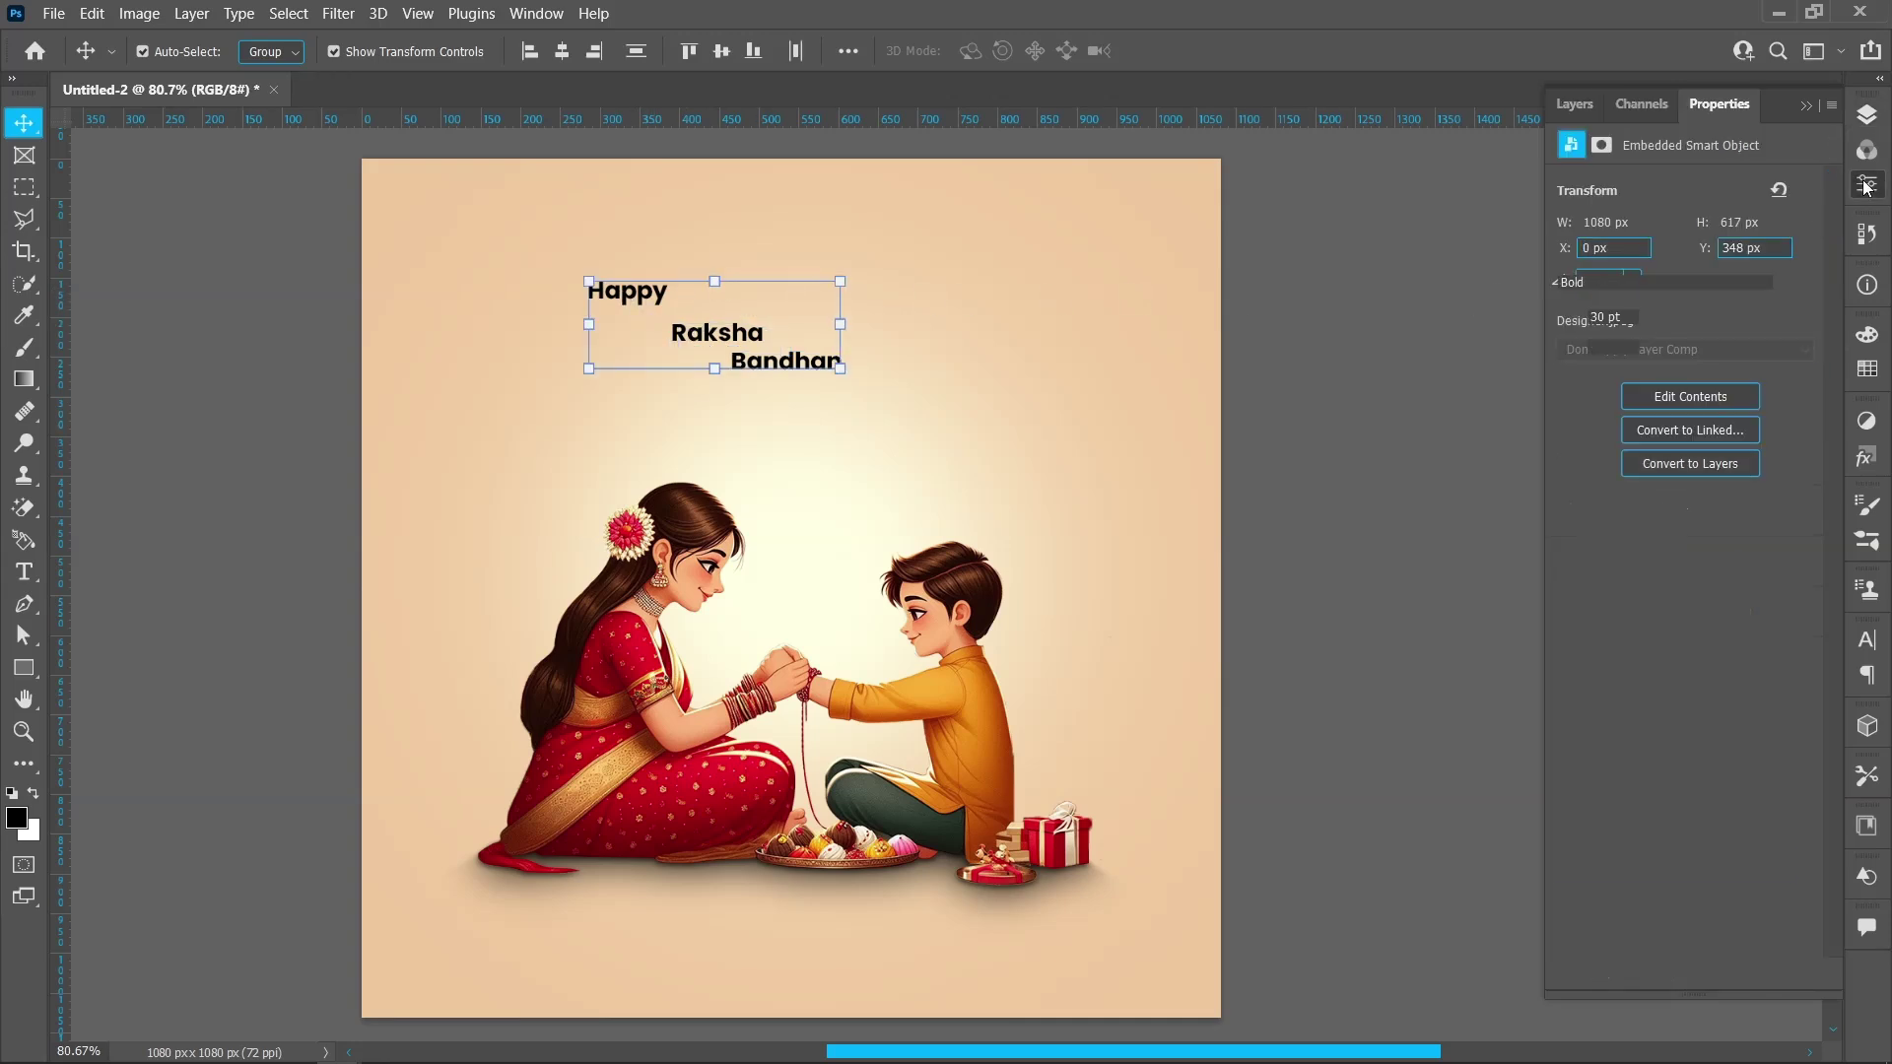
pyautogui.click(1784, 251)
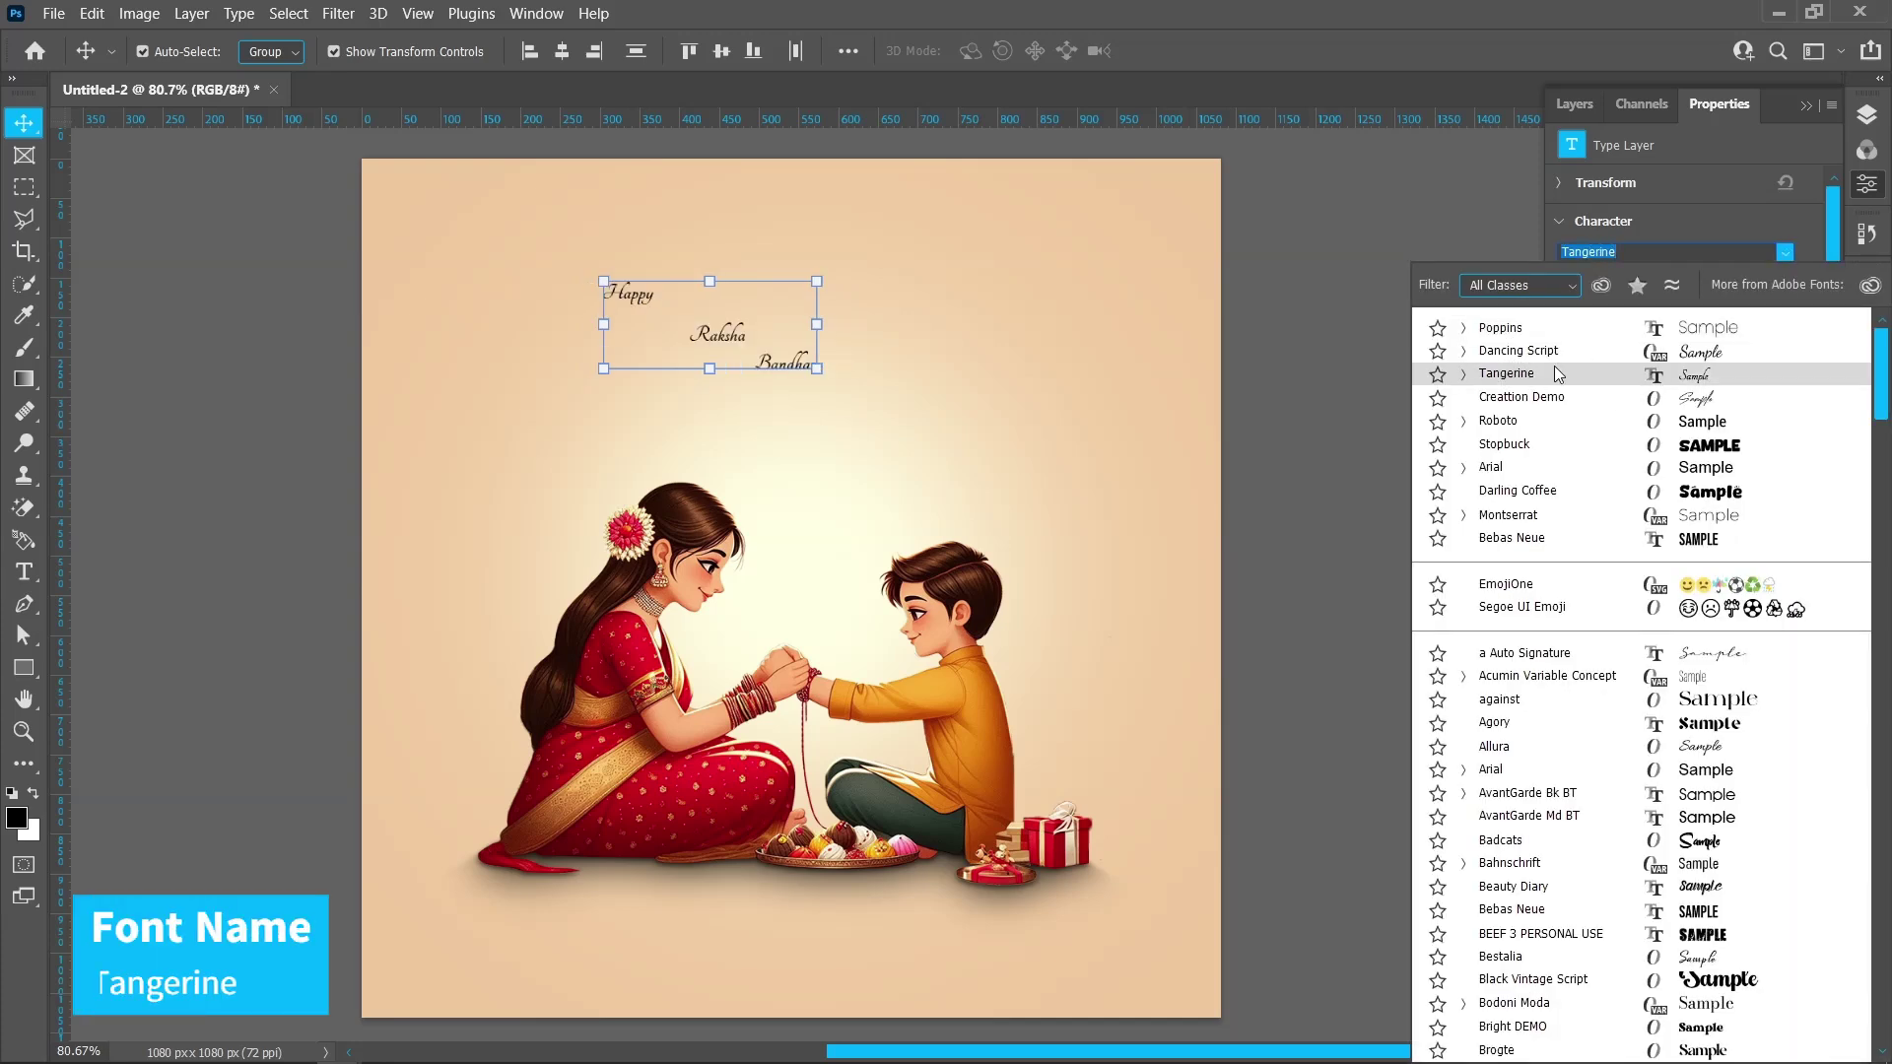
pyautogui.click(1563, 369)
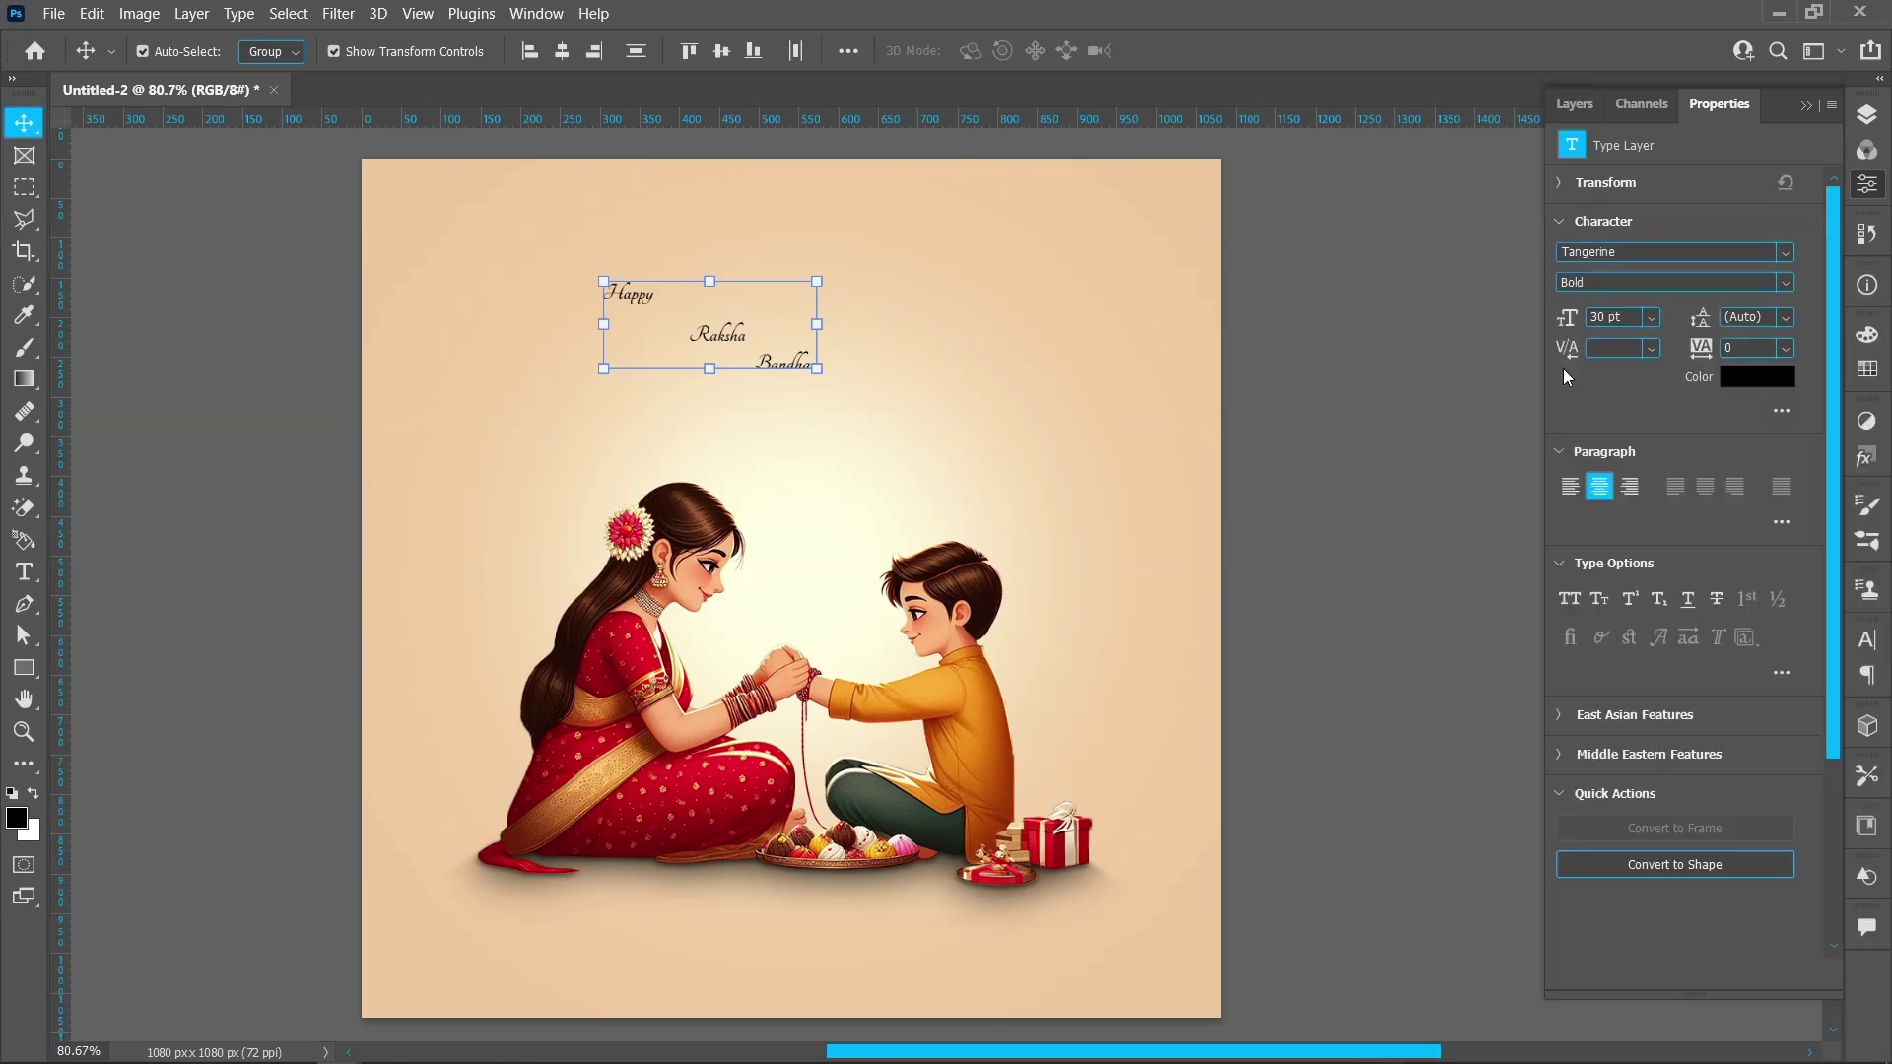
pyautogui.click(1413, 394)
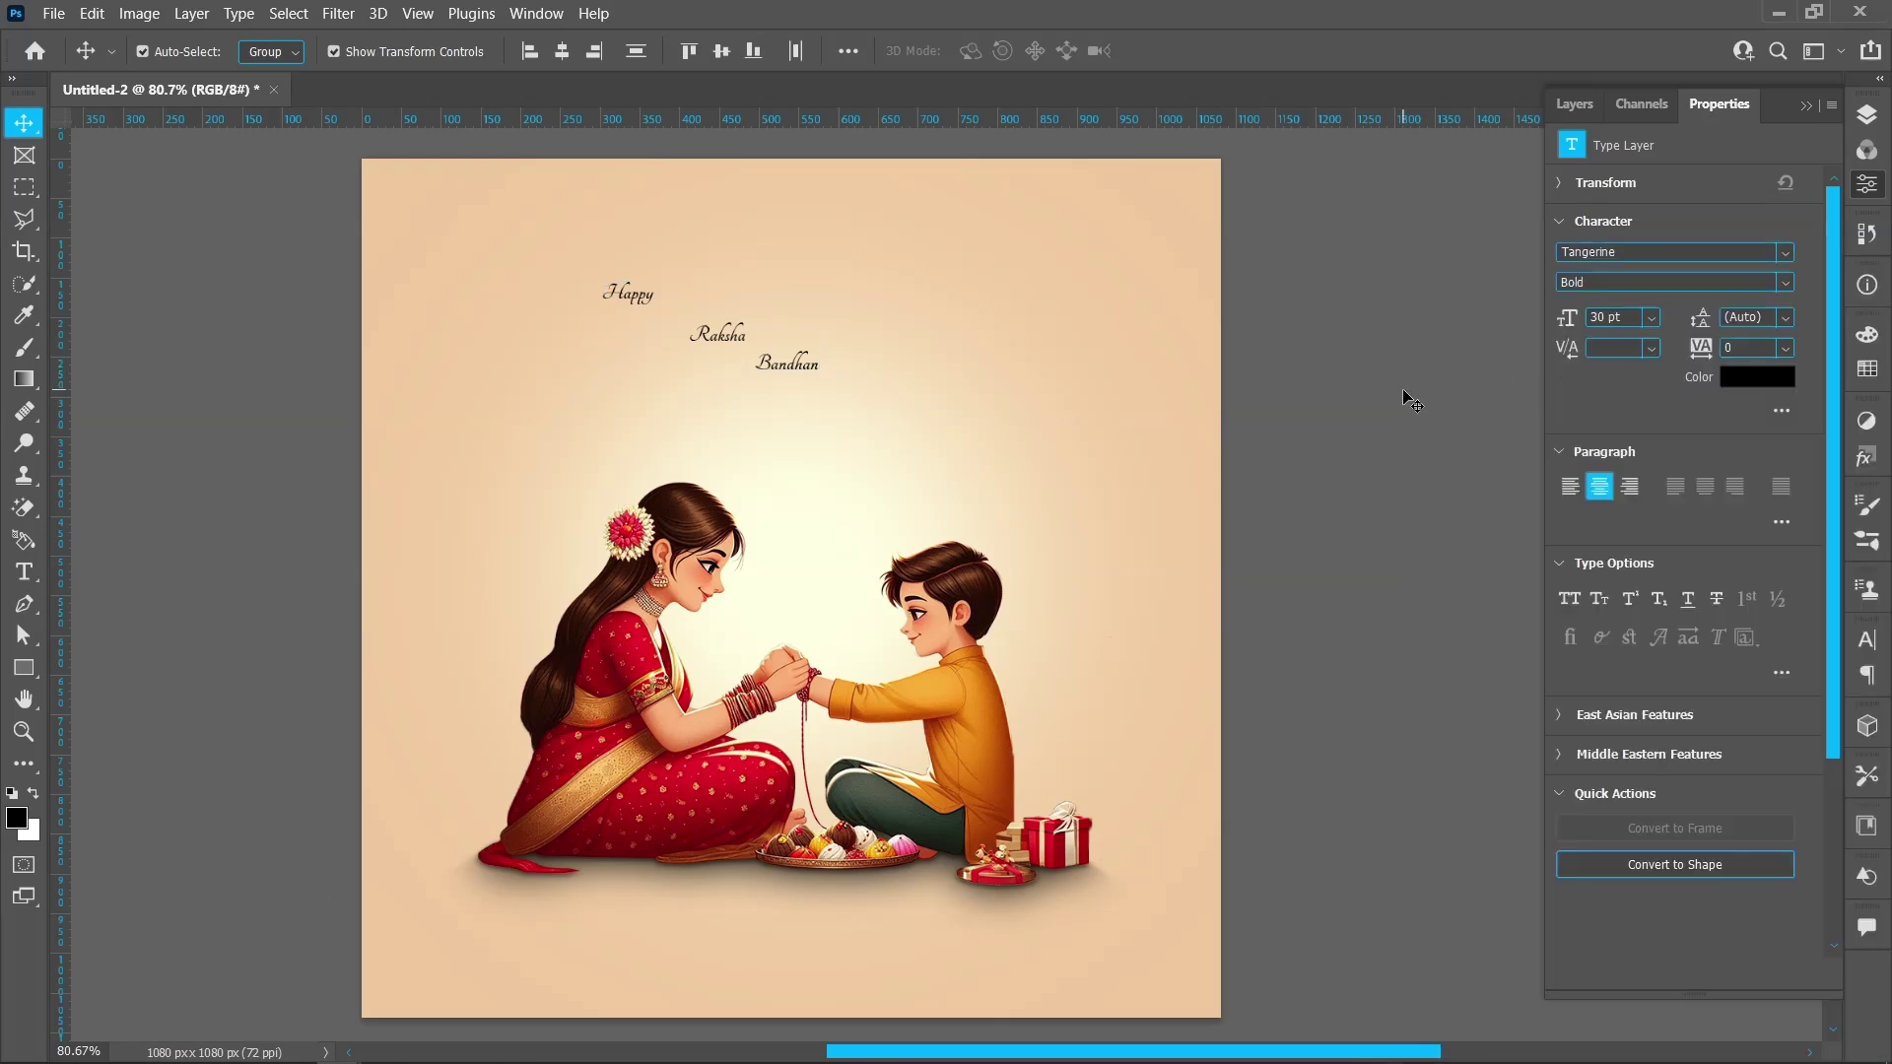
# - Set the Raksha line's font size to 170 pt
pyautogui.click(719, 335)
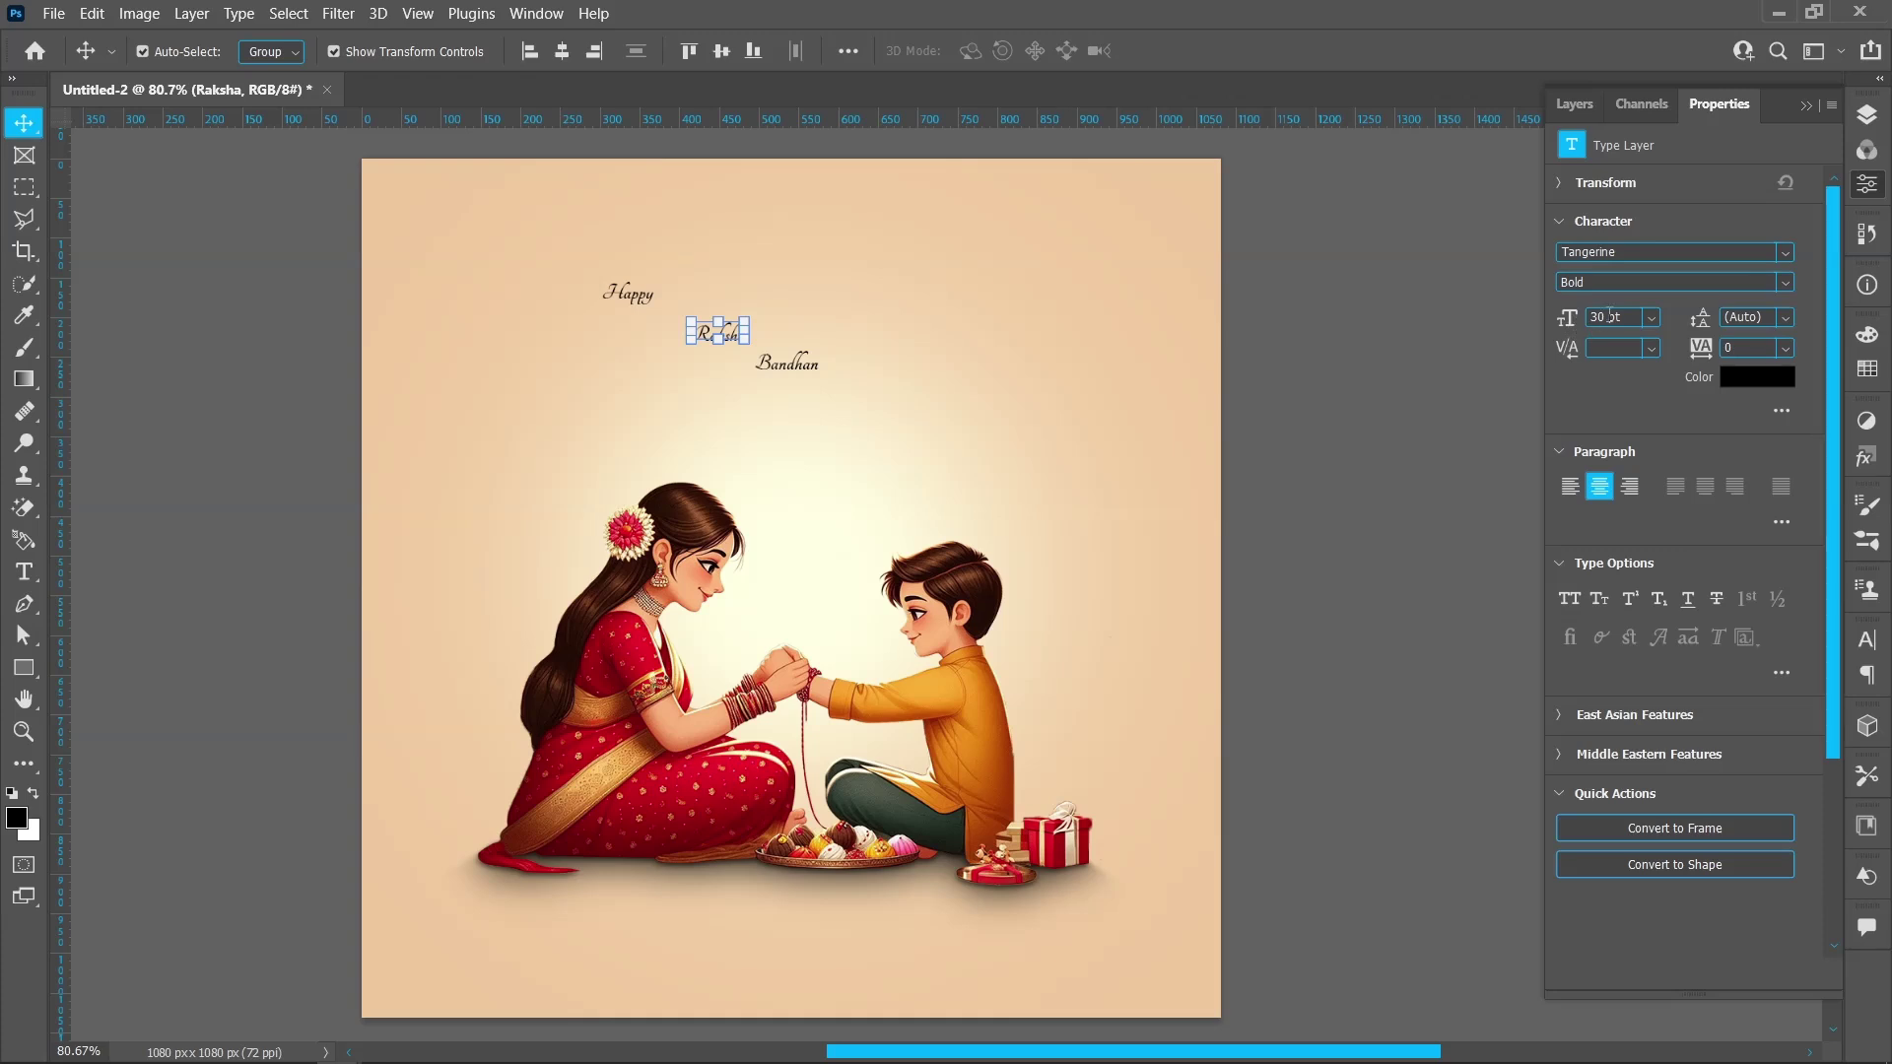
pyautogui.doubleClick(1609, 317)
pyautogui.write('170')
pyautogui.press('Return')
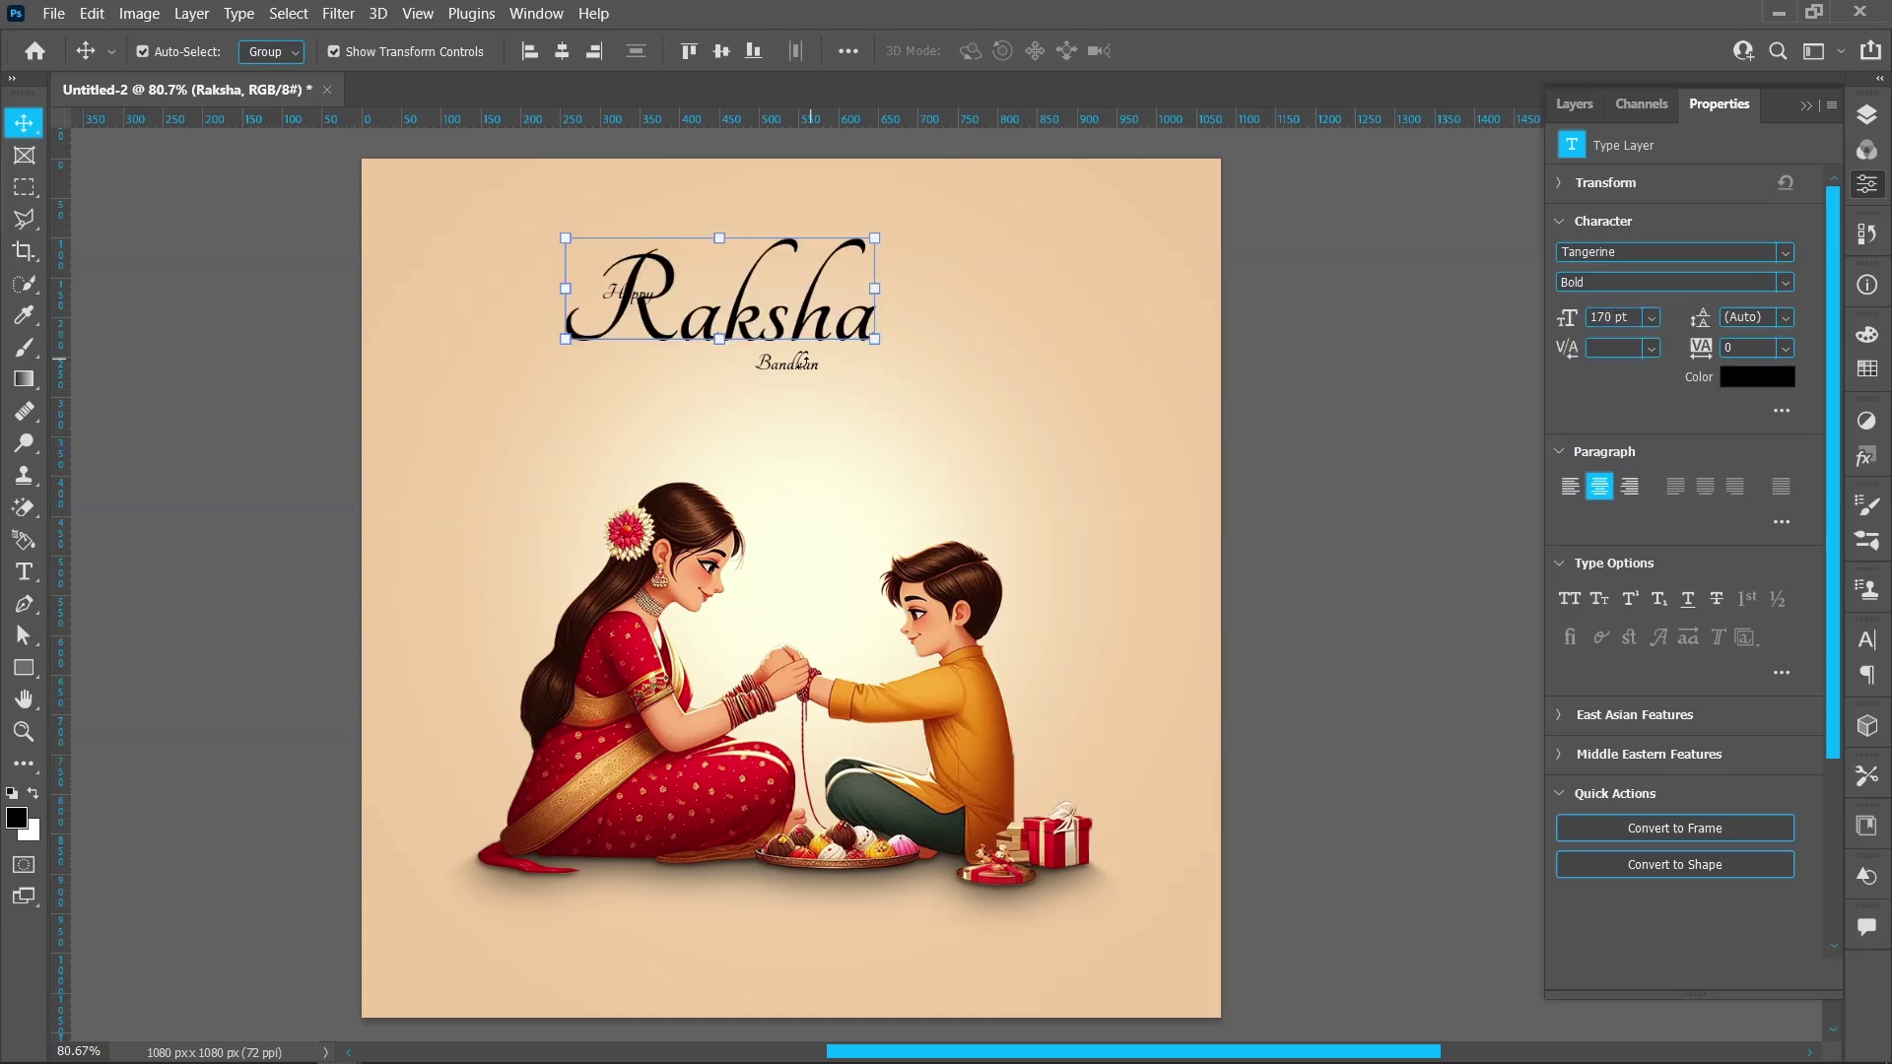
pyautogui.click(793, 407)
# - Move Bandhan below and right of Raksha, and centre Raksha horizontally on the canvas
pyautogui.click(789, 372)
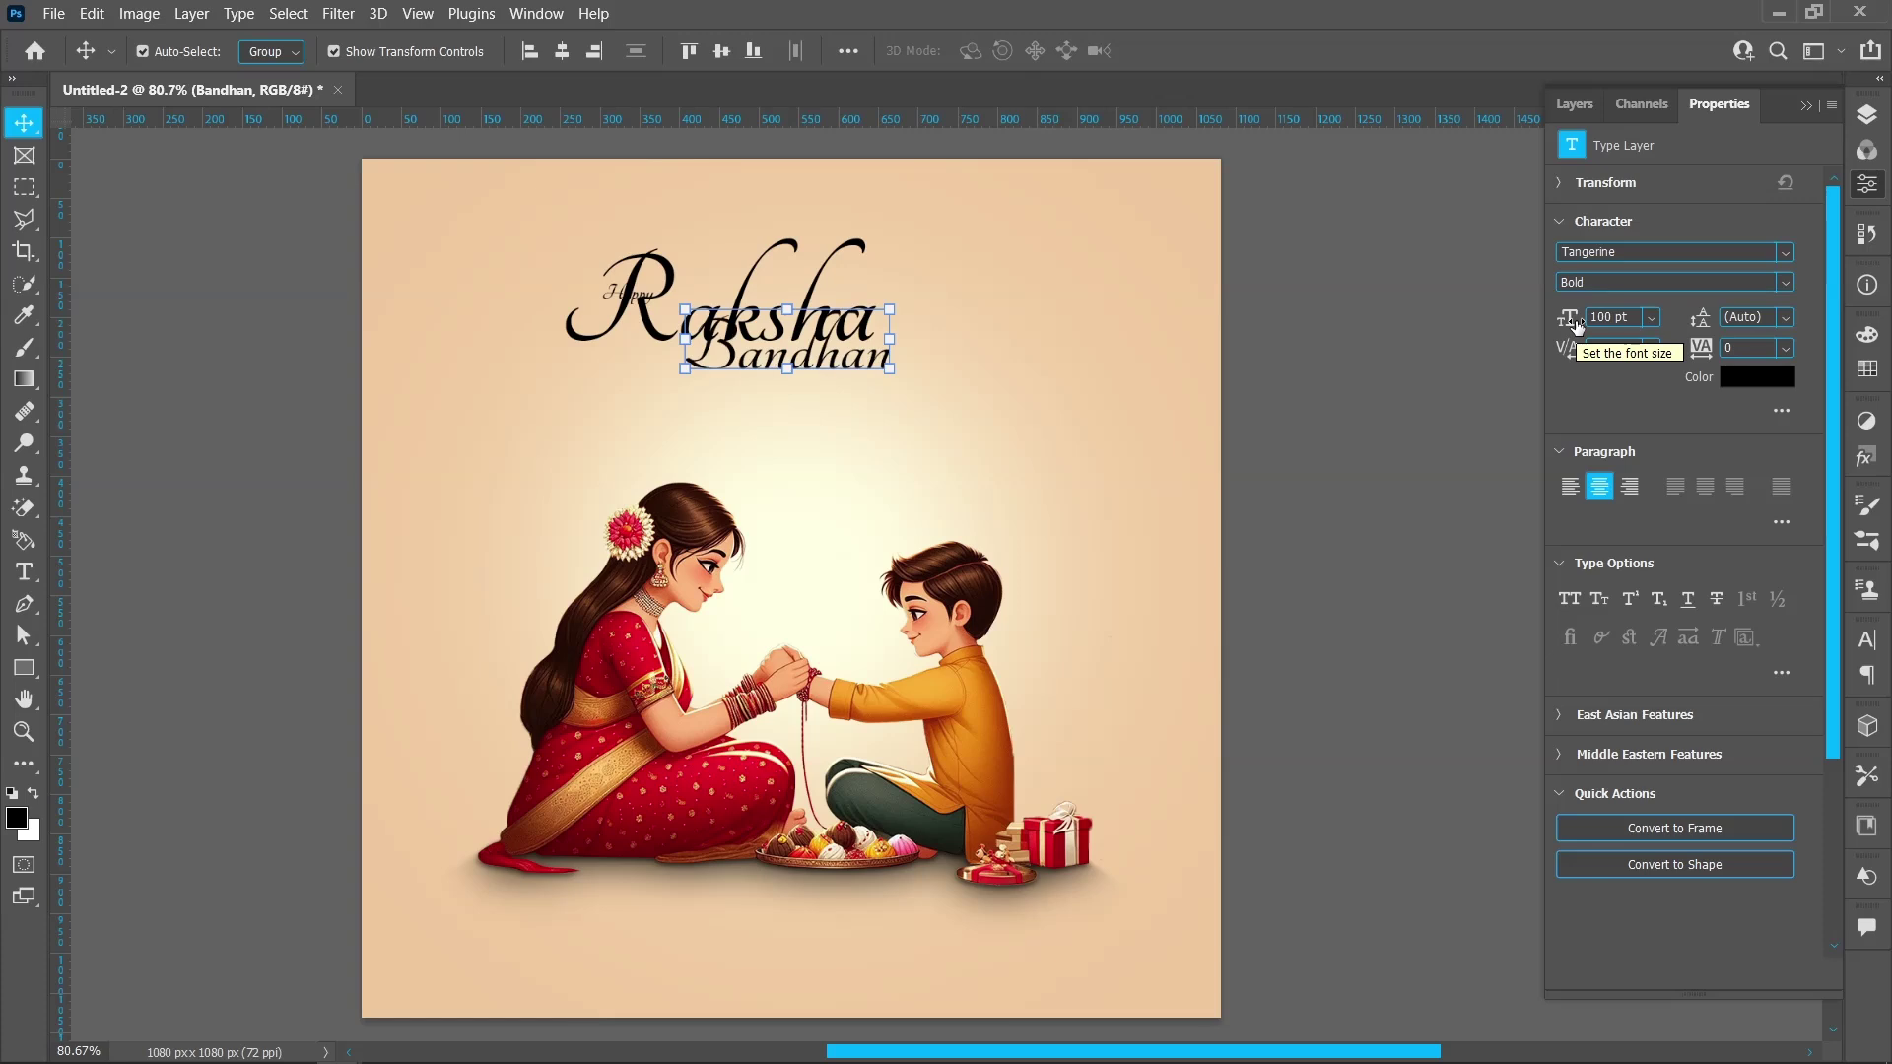
pyautogui.moveTo(825, 369); pyautogui.dragTo(938, 422)
pyautogui.click(789, 317)
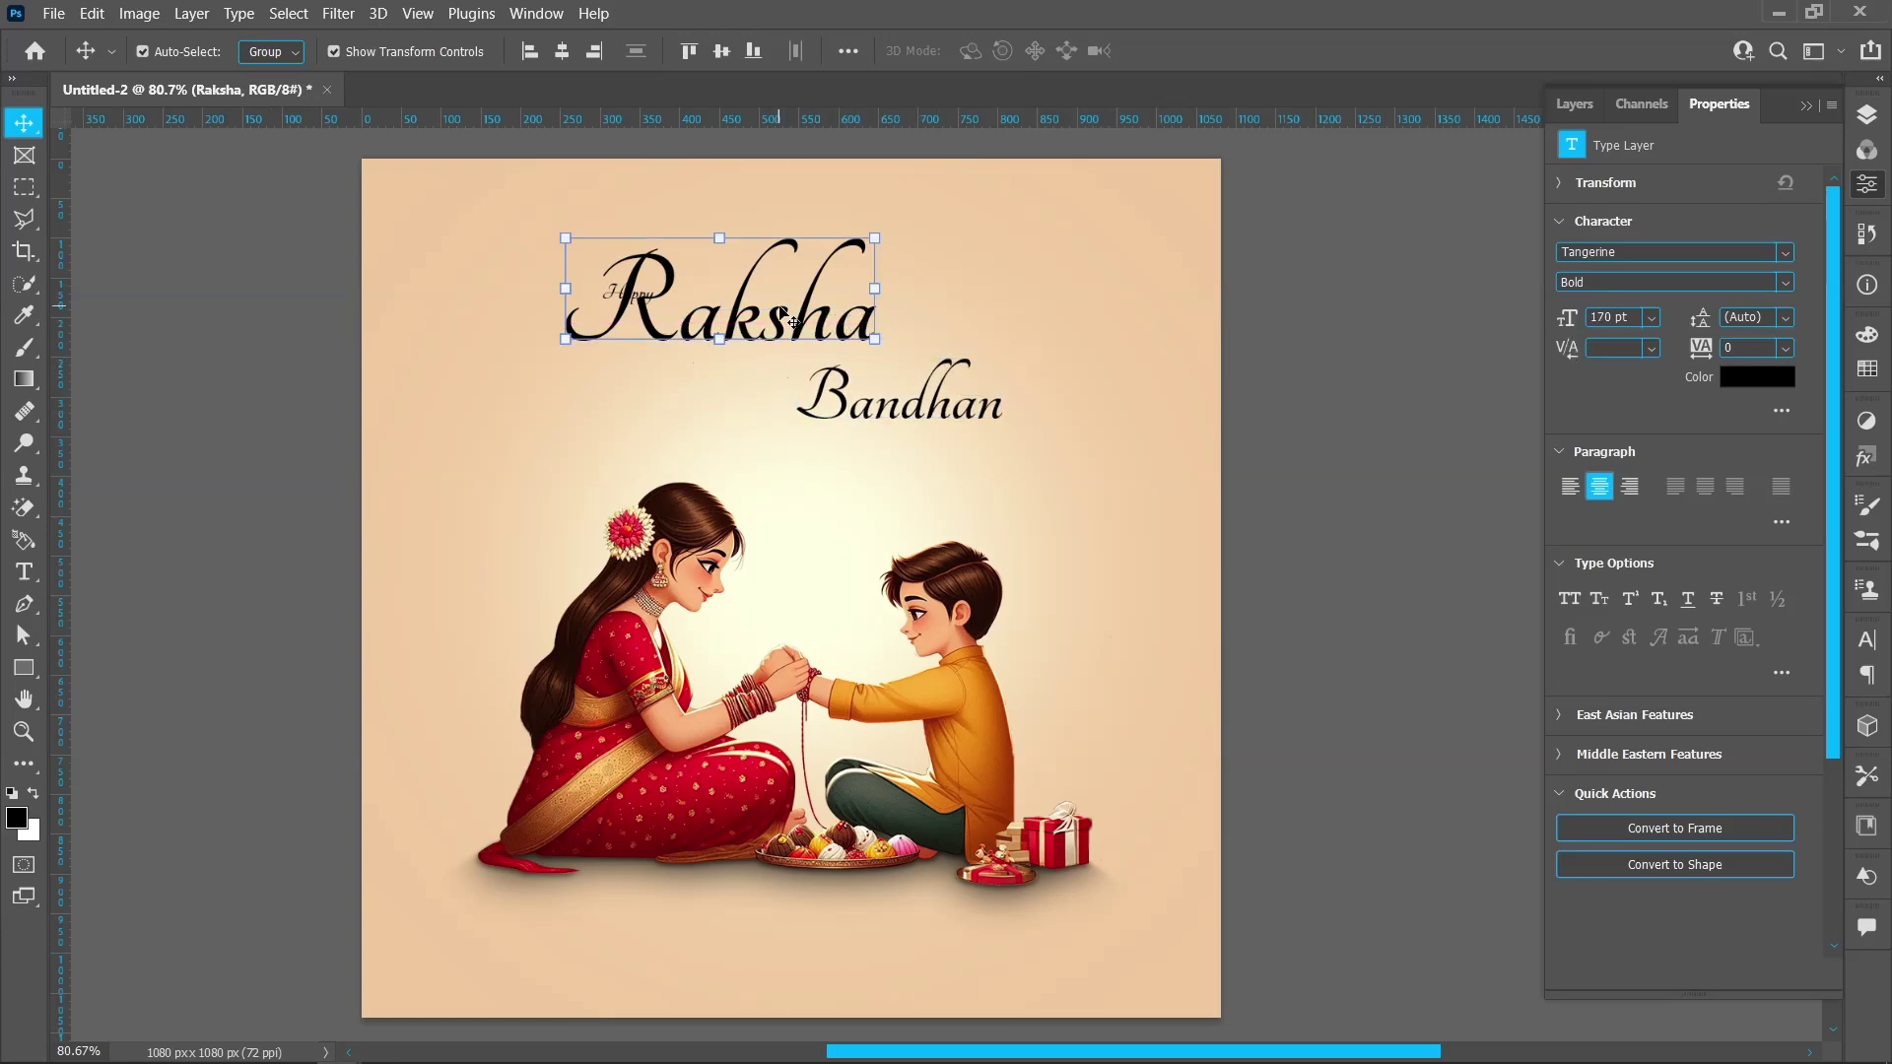
pyautogui.click(572, 50)
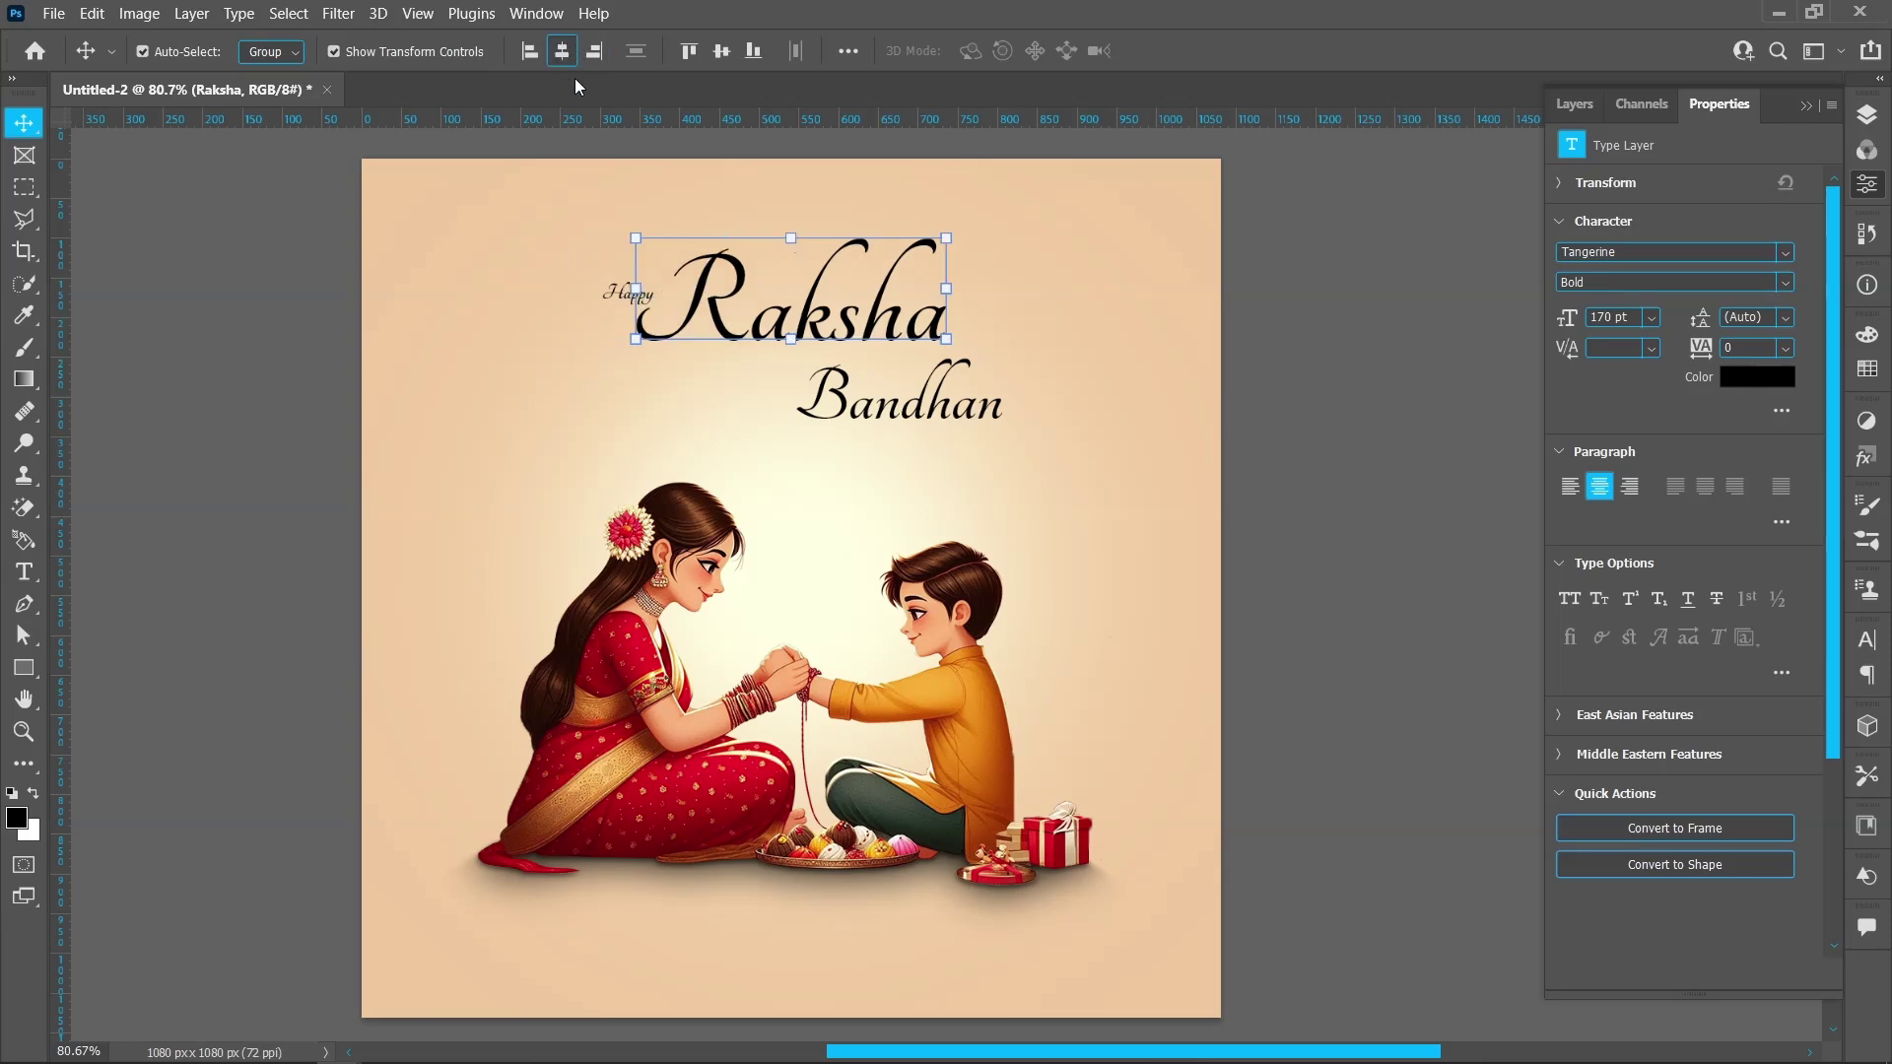
pyautogui.click(478, 305)
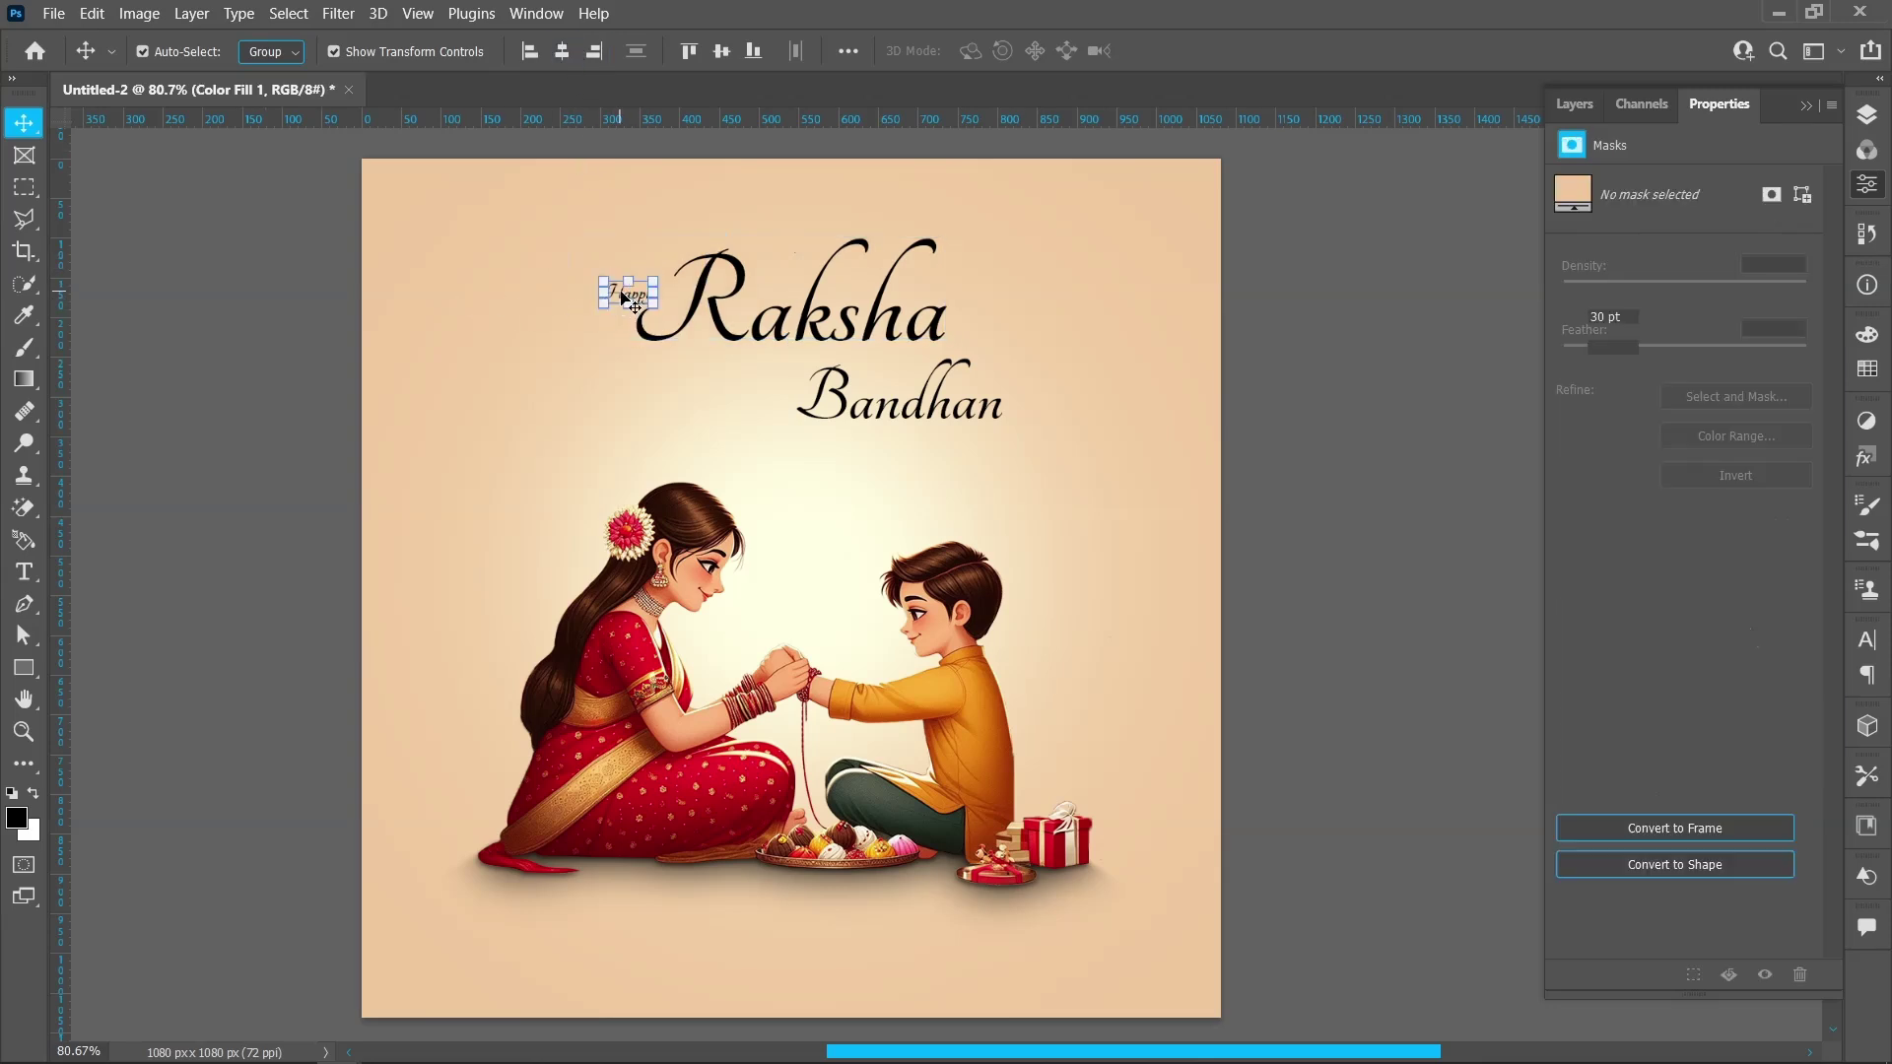
# - Set the Happy line's font size to 100 pt
pyautogui.click(631, 301)
pyautogui.click(1635, 315)
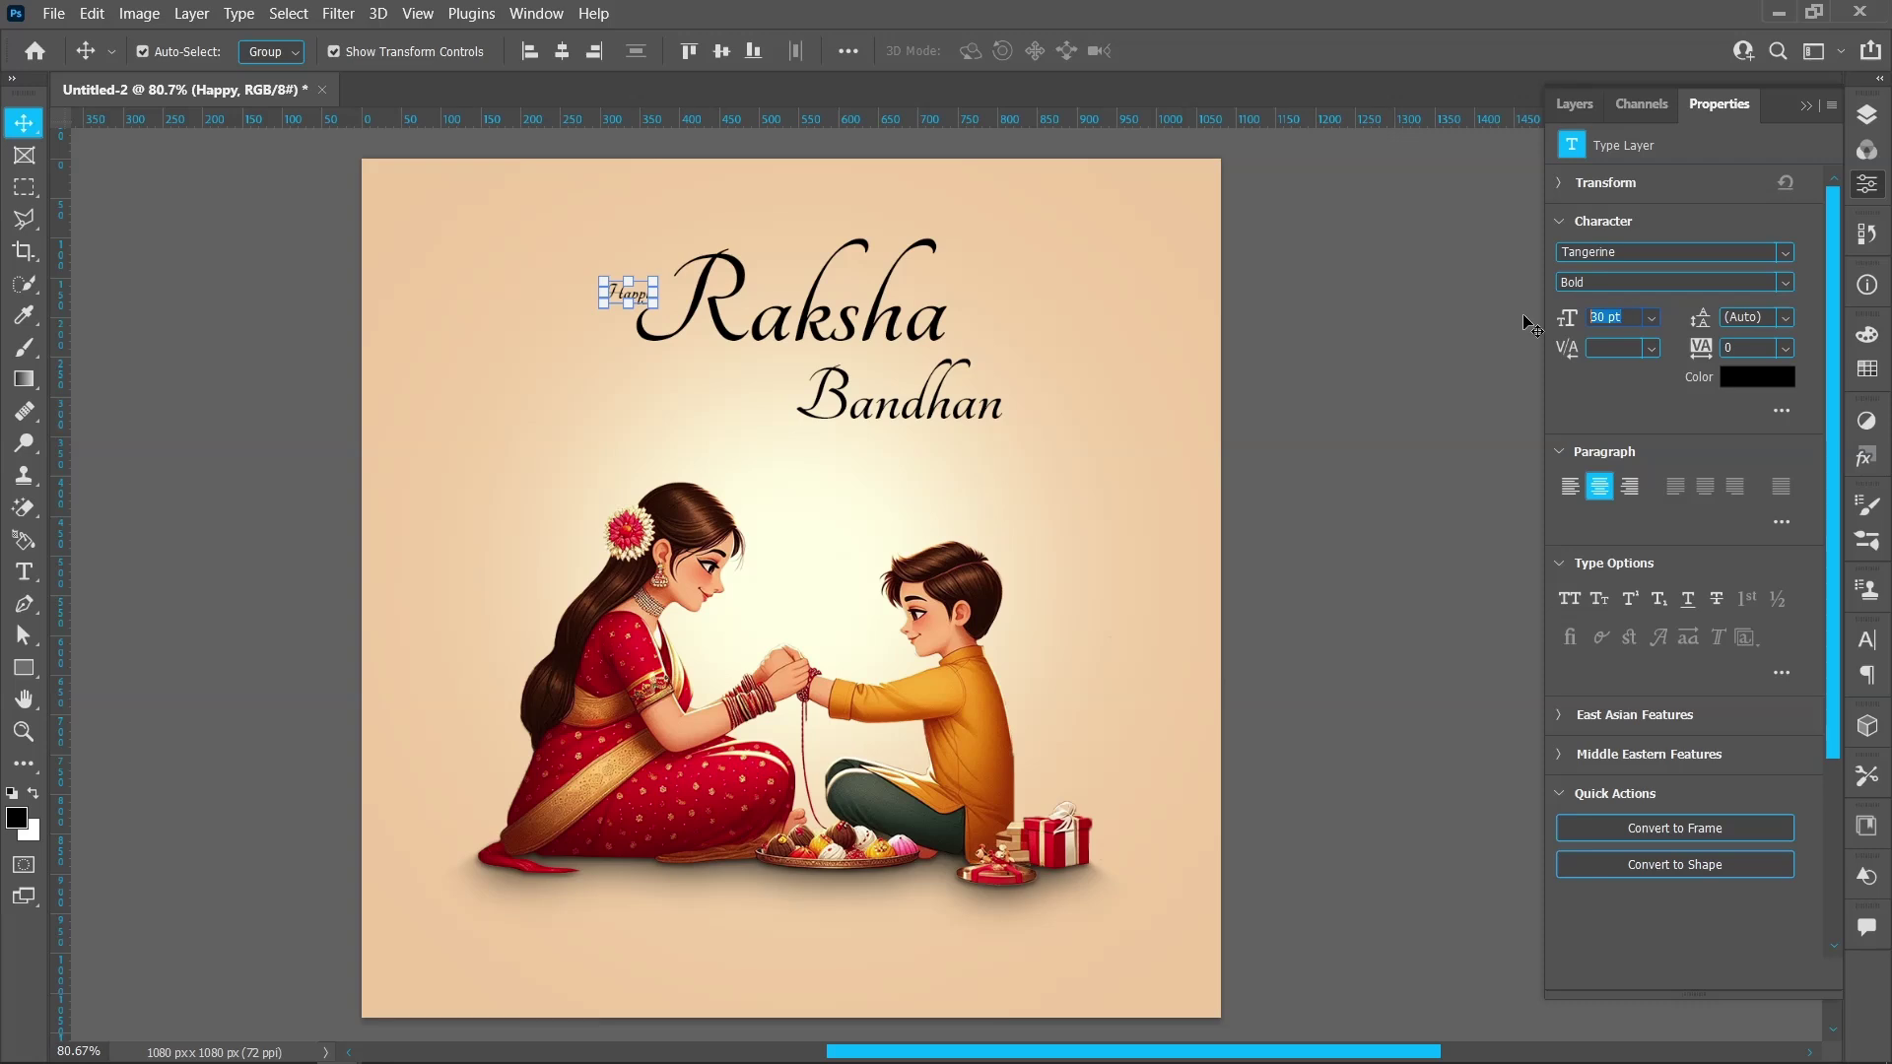
pyautogui.write('100')
pyautogui.press('Return')
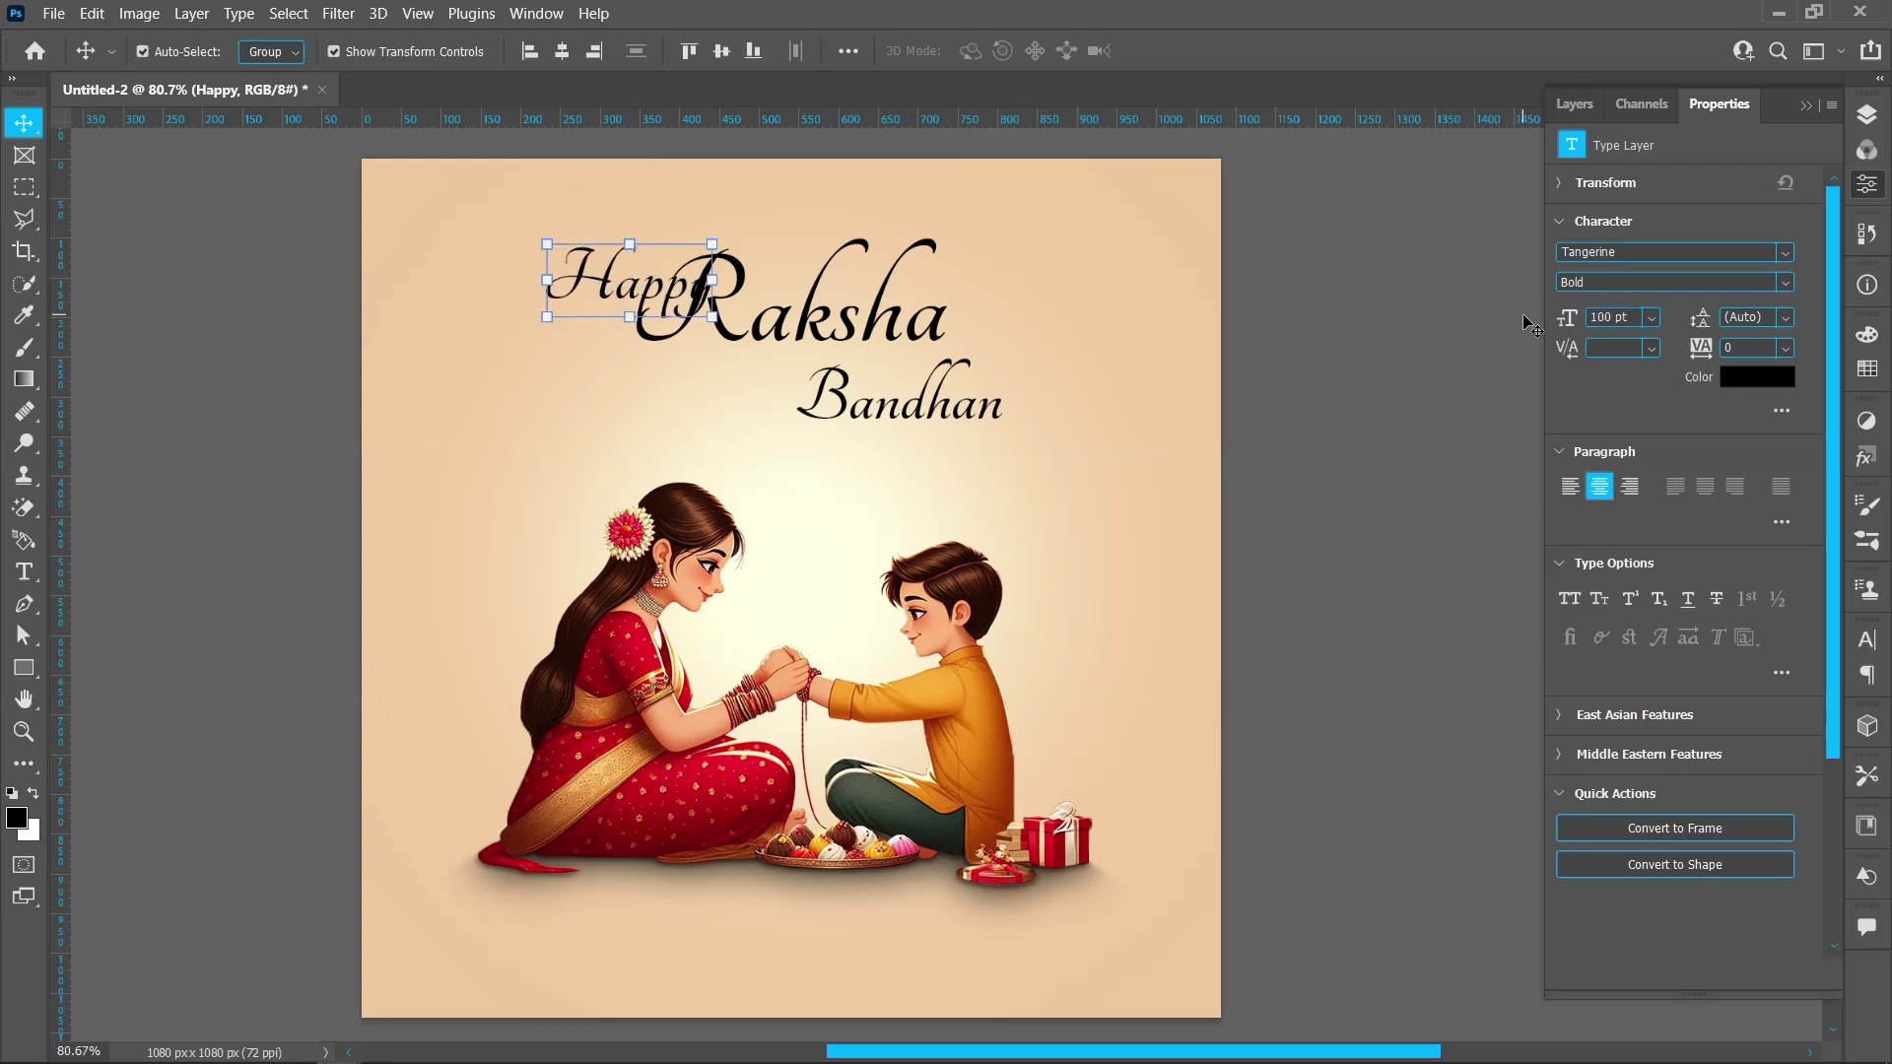
# - Restack the title: Happy above Raksha, Raksha beneath it, Bandhan lower right
pyautogui.click(916, 421)
pyautogui.hotkey('ctrl', 't')
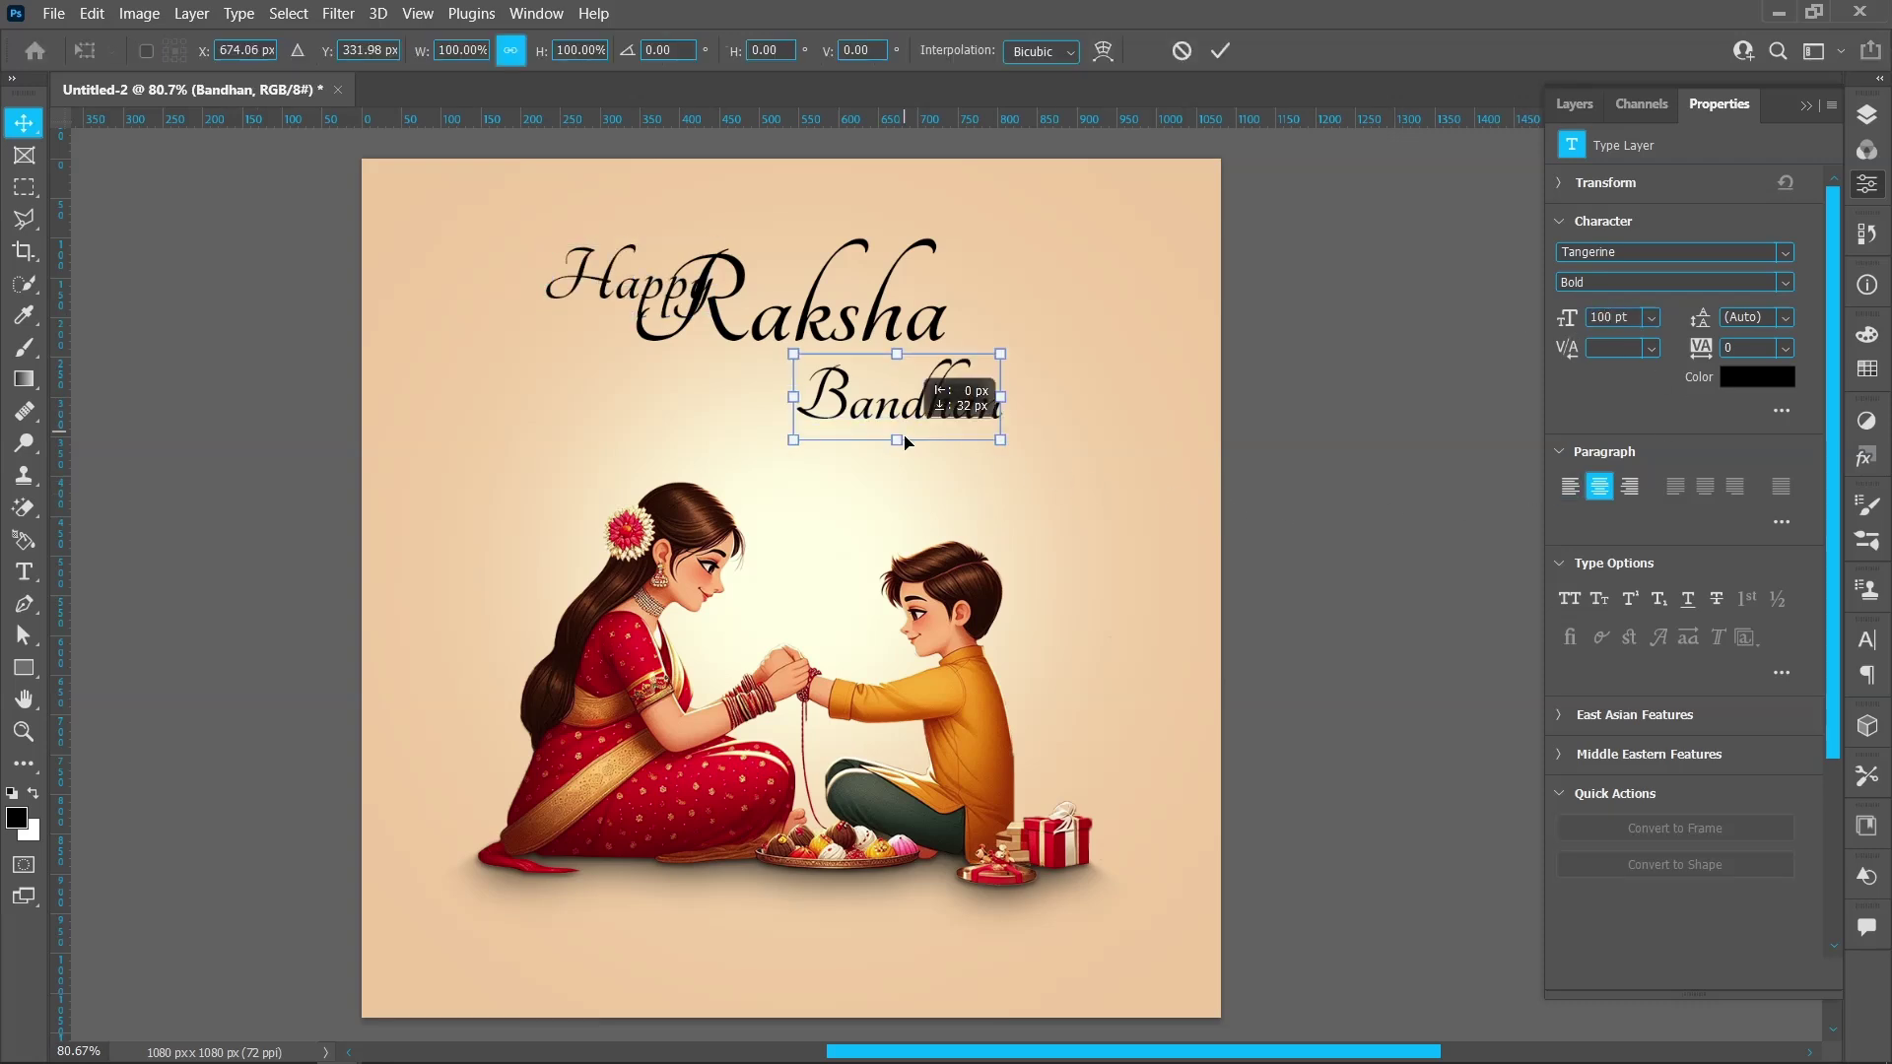
pyautogui.moveTo(915, 421); pyautogui.dragTo(915, 455)
pyautogui.click(1220, 50)
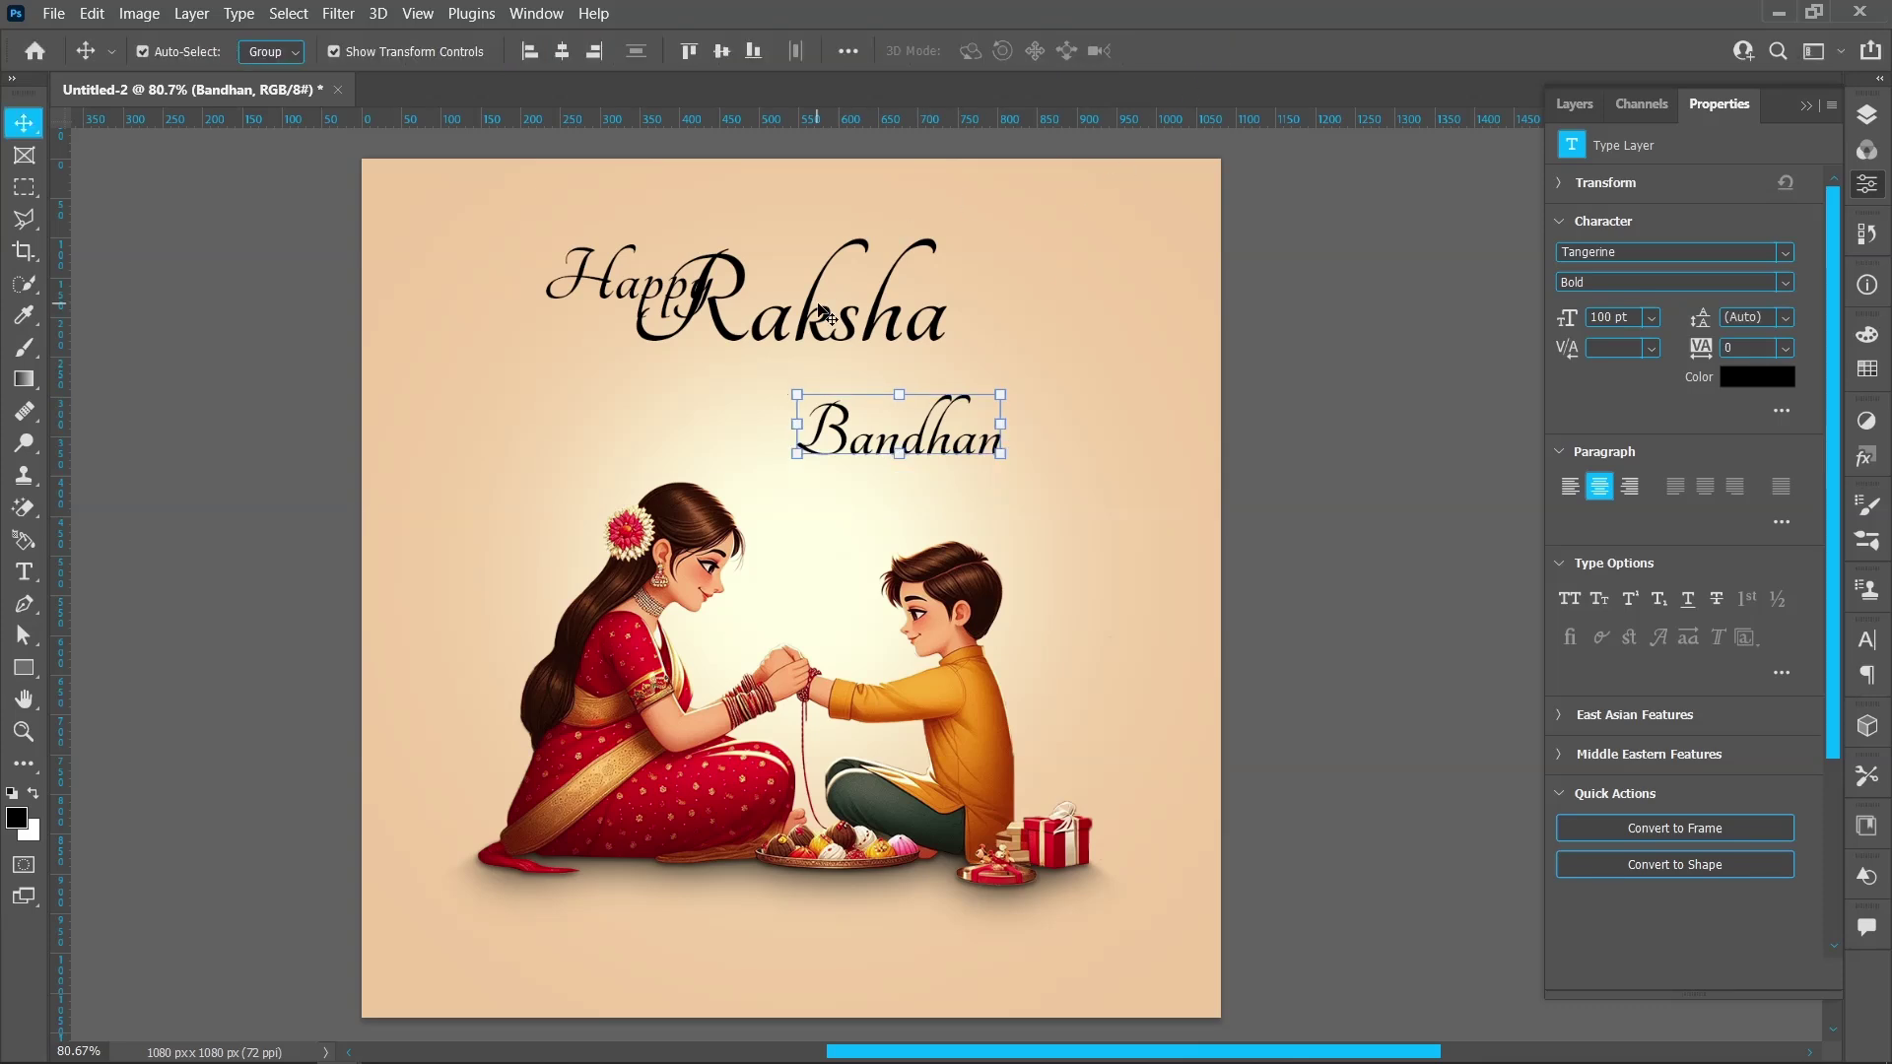
pyautogui.moveTo(828, 301); pyautogui.dragTo(828, 354)
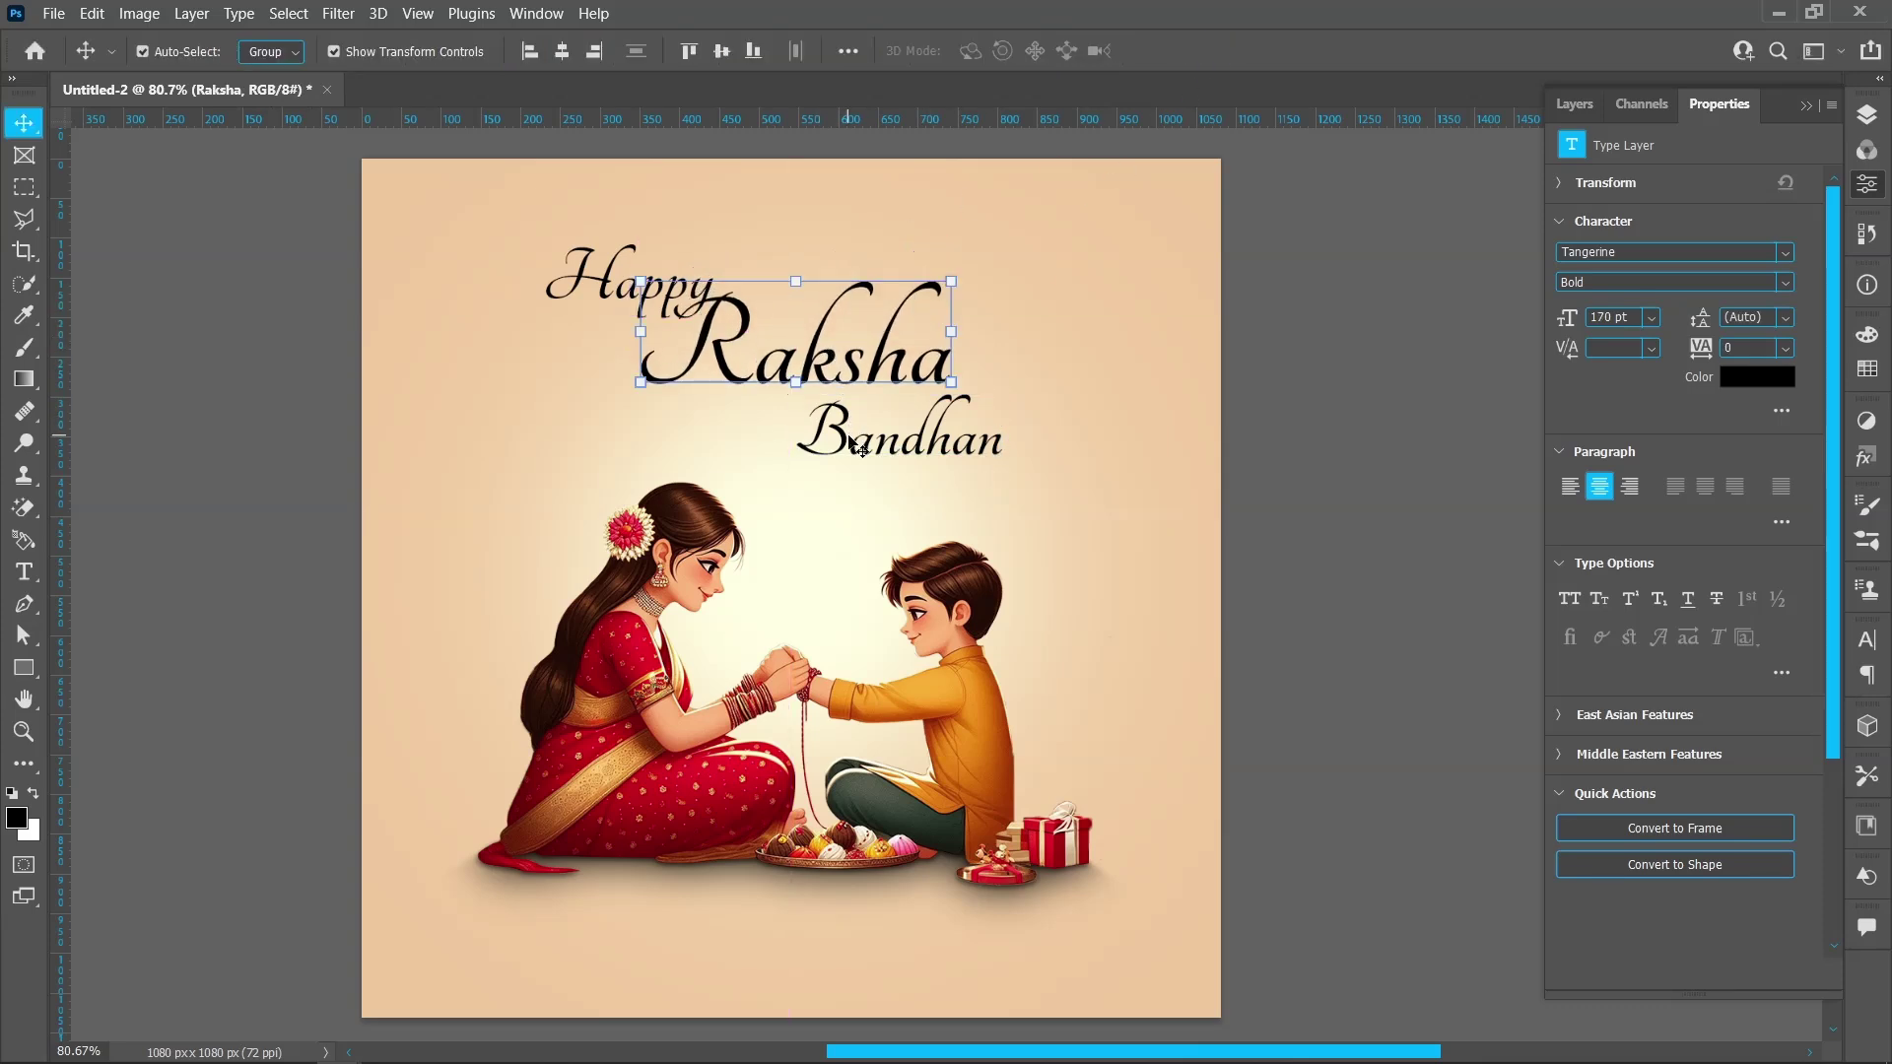
pyautogui.moveTo(855, 445); pyautogui.dragTo(866, 421)
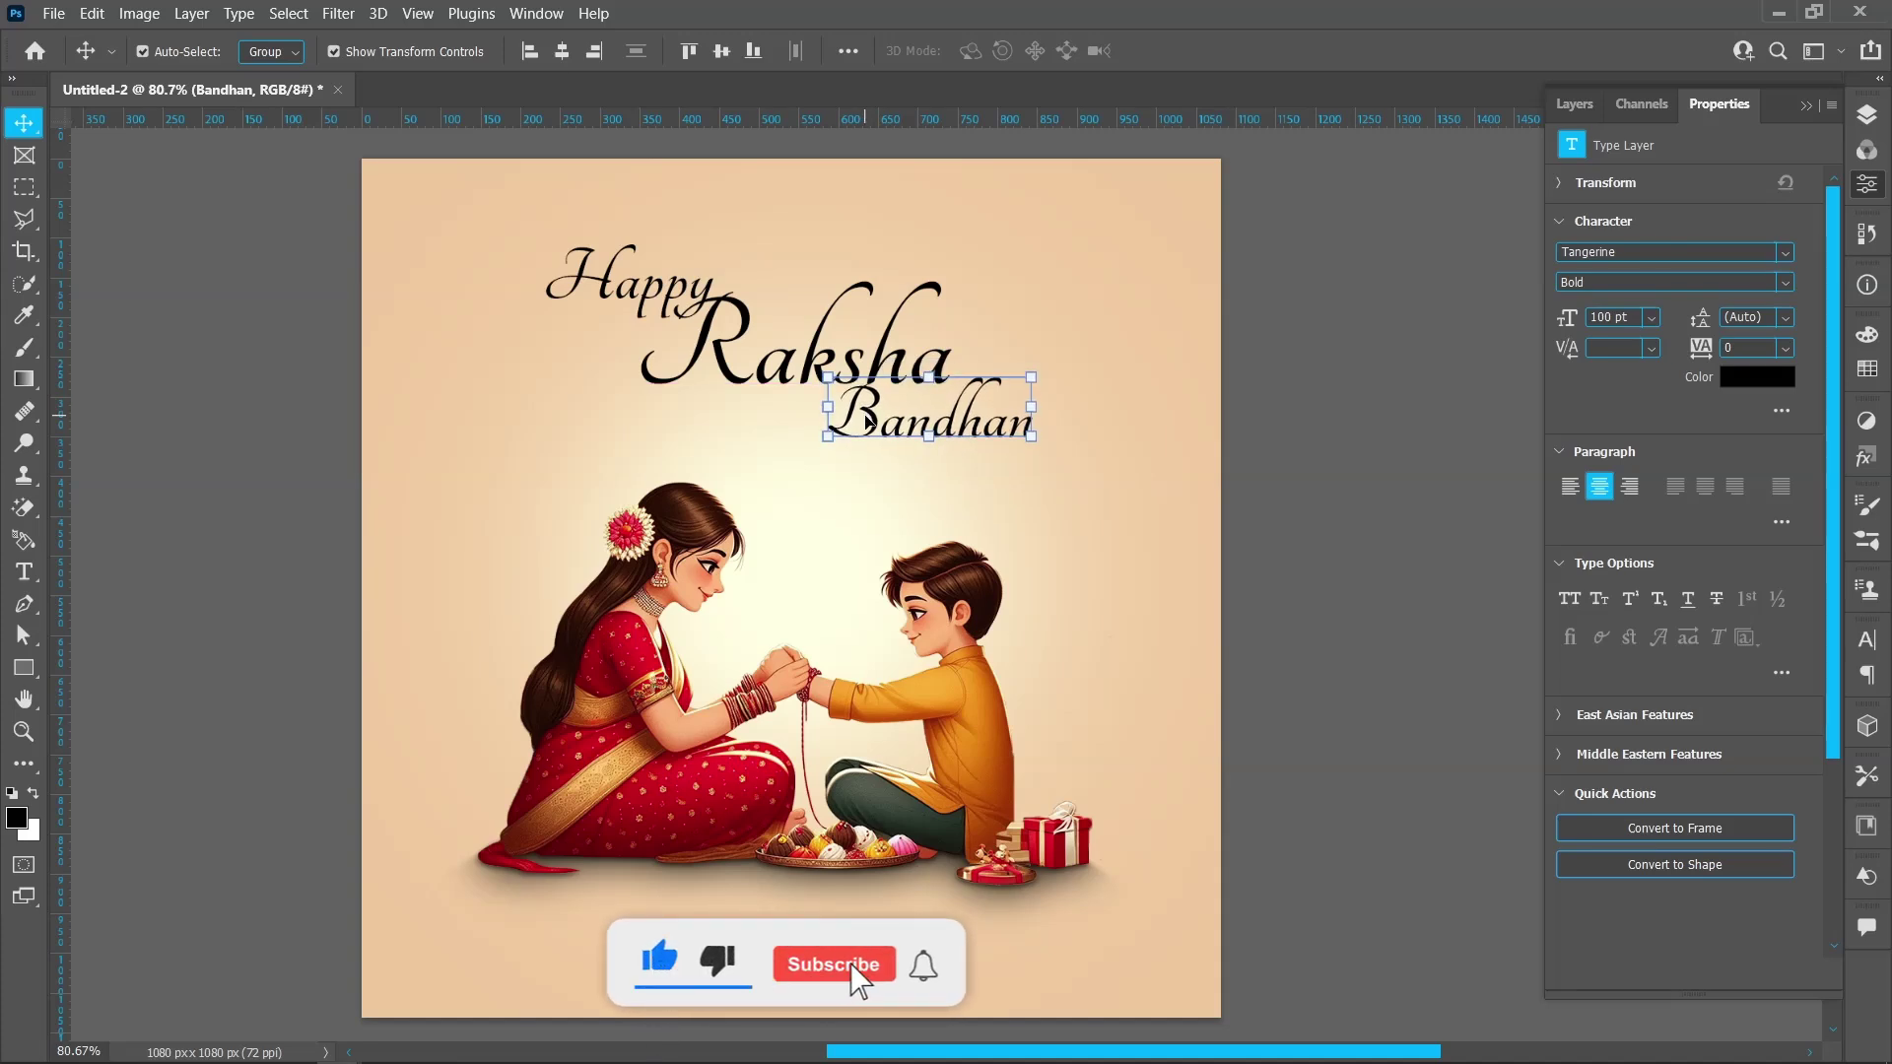
pyautogui.moveTo(601, 285); pyautogui.dragTo(628, 256)
# - Nudge Happy right, then colour all three title lines the saree red e60027
pyautogui.press('Right')
pyautogui.press('Right')
pyautogui.press('Right')
pyautogui.press('Right')
pyautogui.press('Right')
pyautogui.press('Right')
pyautogui.press('Right')
pyautogui.press('Right')
pyautogui.press('Right')
pyautogui.press('Right')
pyautogui.press('Right')
pyautogui.press('Right')
pyautogui.press('Right')
pyautogui.press('Right')
pyautogui.press('Right')
pyautogui.press('Right')
pyautogui.press('Right')
pyautogui.press('Right')
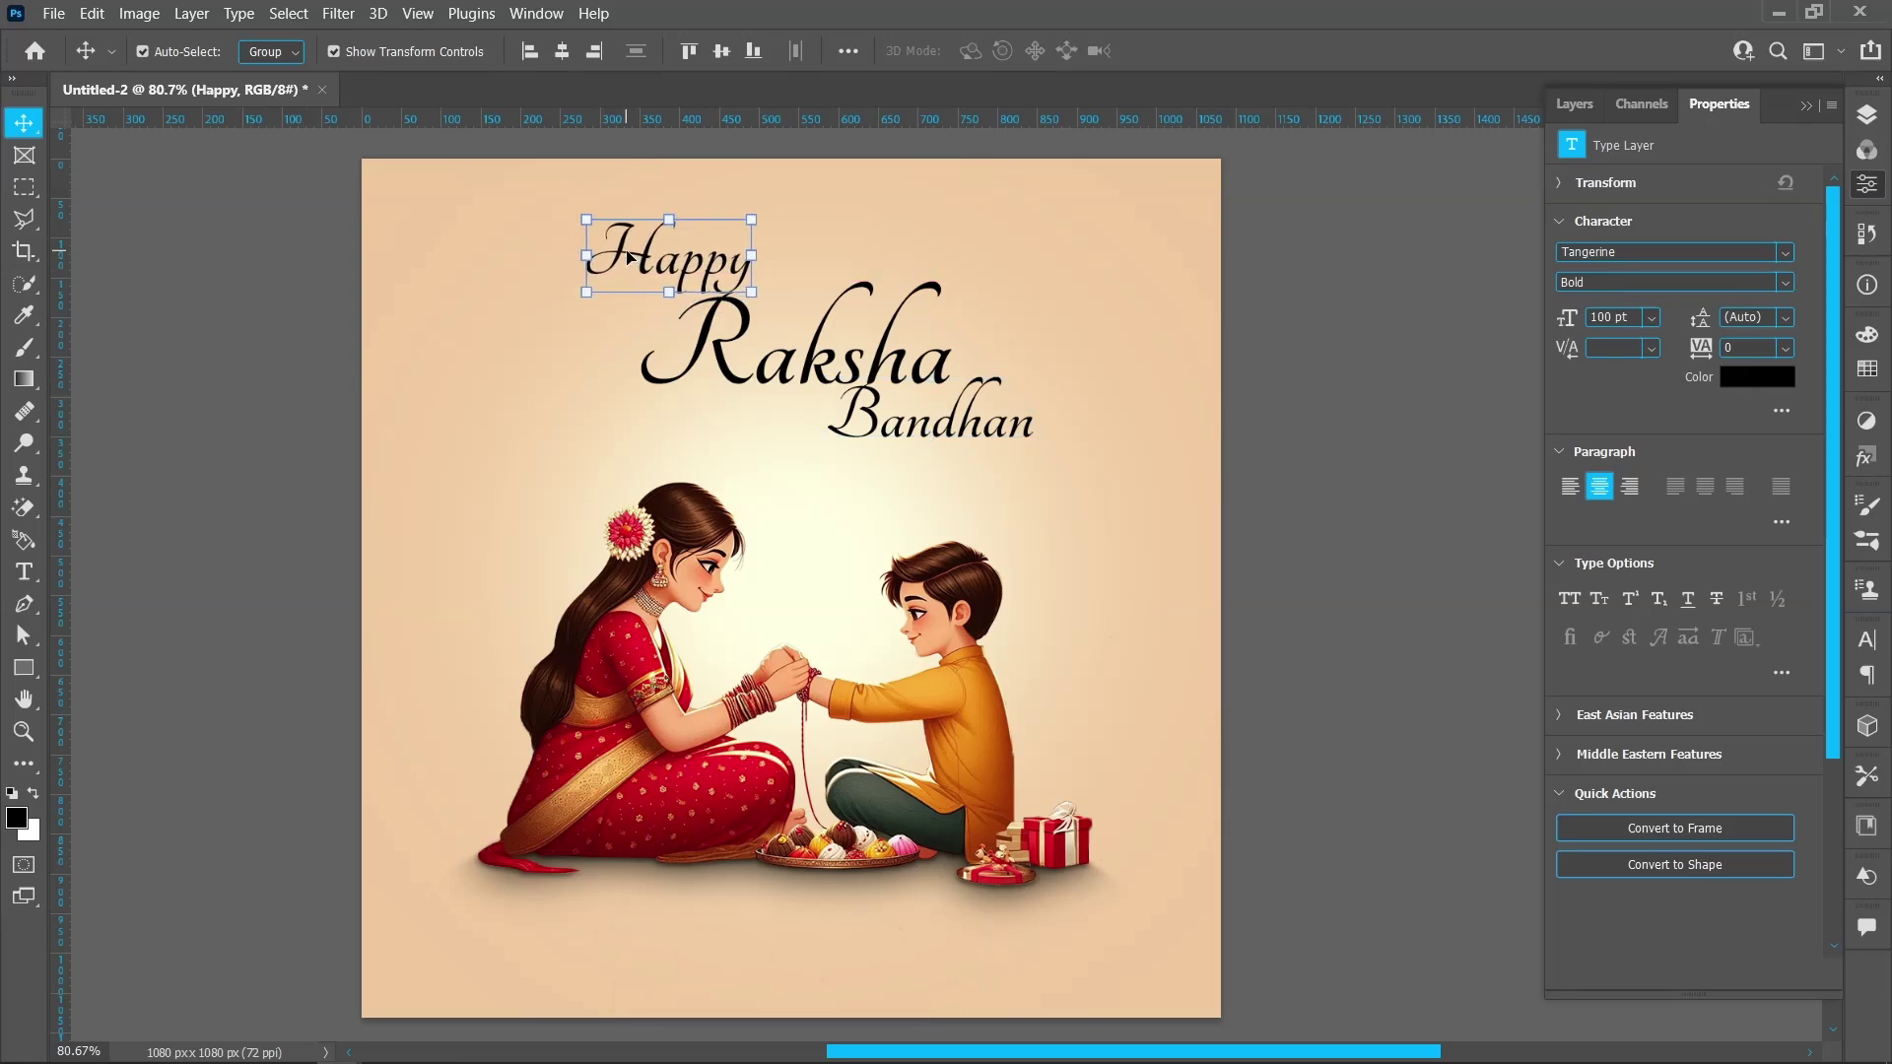
pyautogui.press('Right')
pyautogui.press('Right')
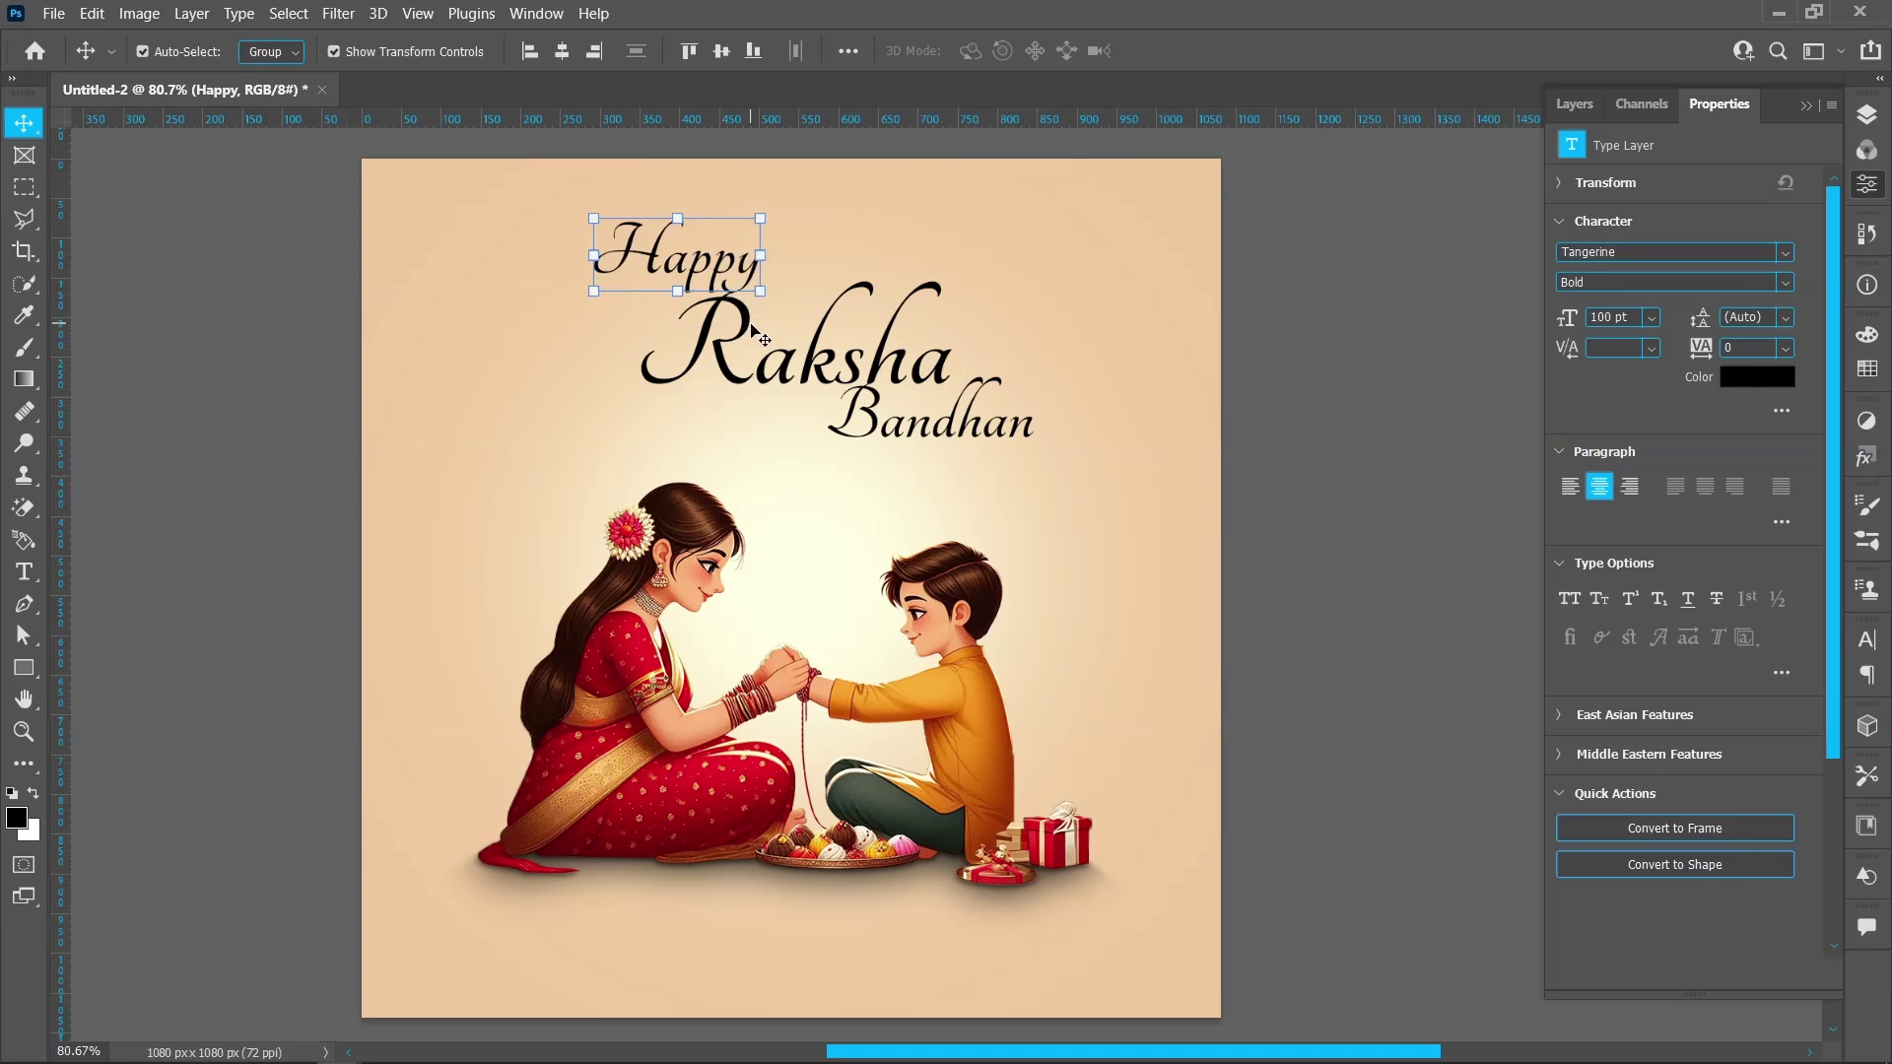
pyautogui.keyDown('shift'); pyautogui.click(745, 340); pyautogui.keyUp('shift')
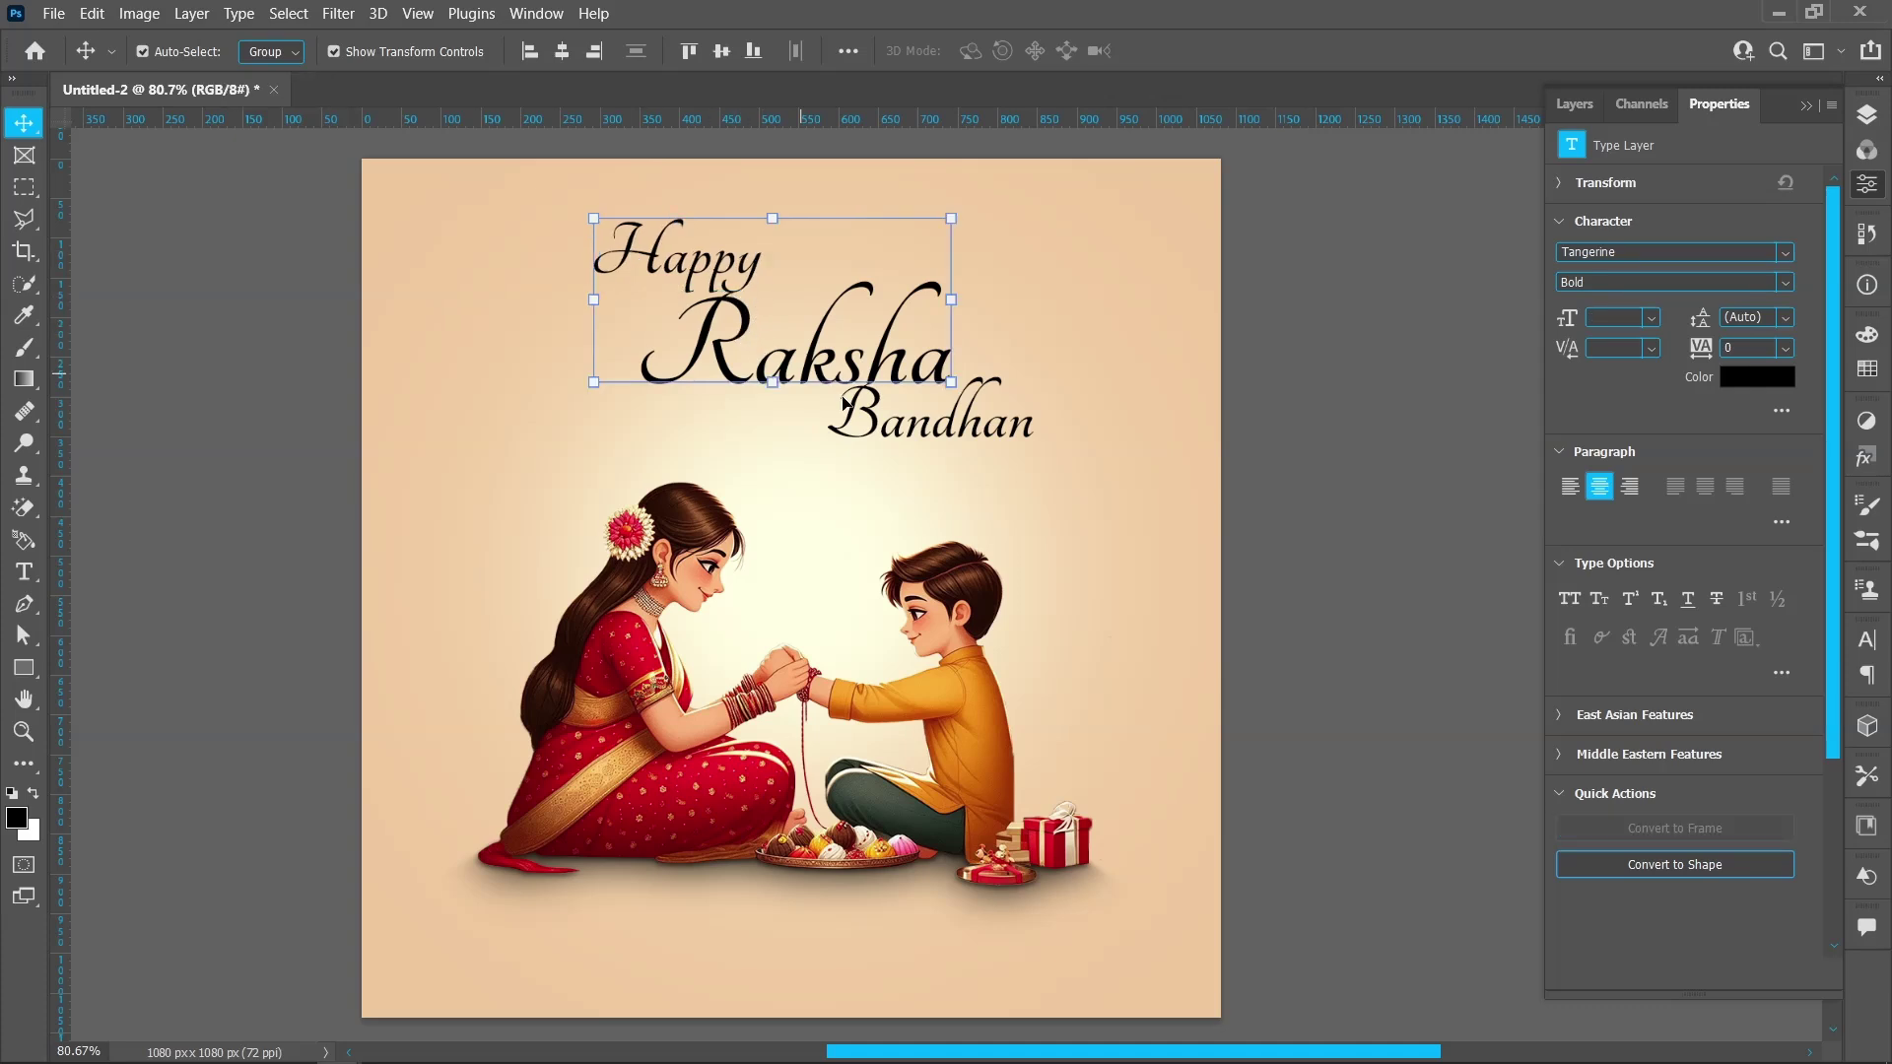
pyautogui.keyDown('shift'); pyautogui.click(895, 439); pyautogui.keyUp('shift')
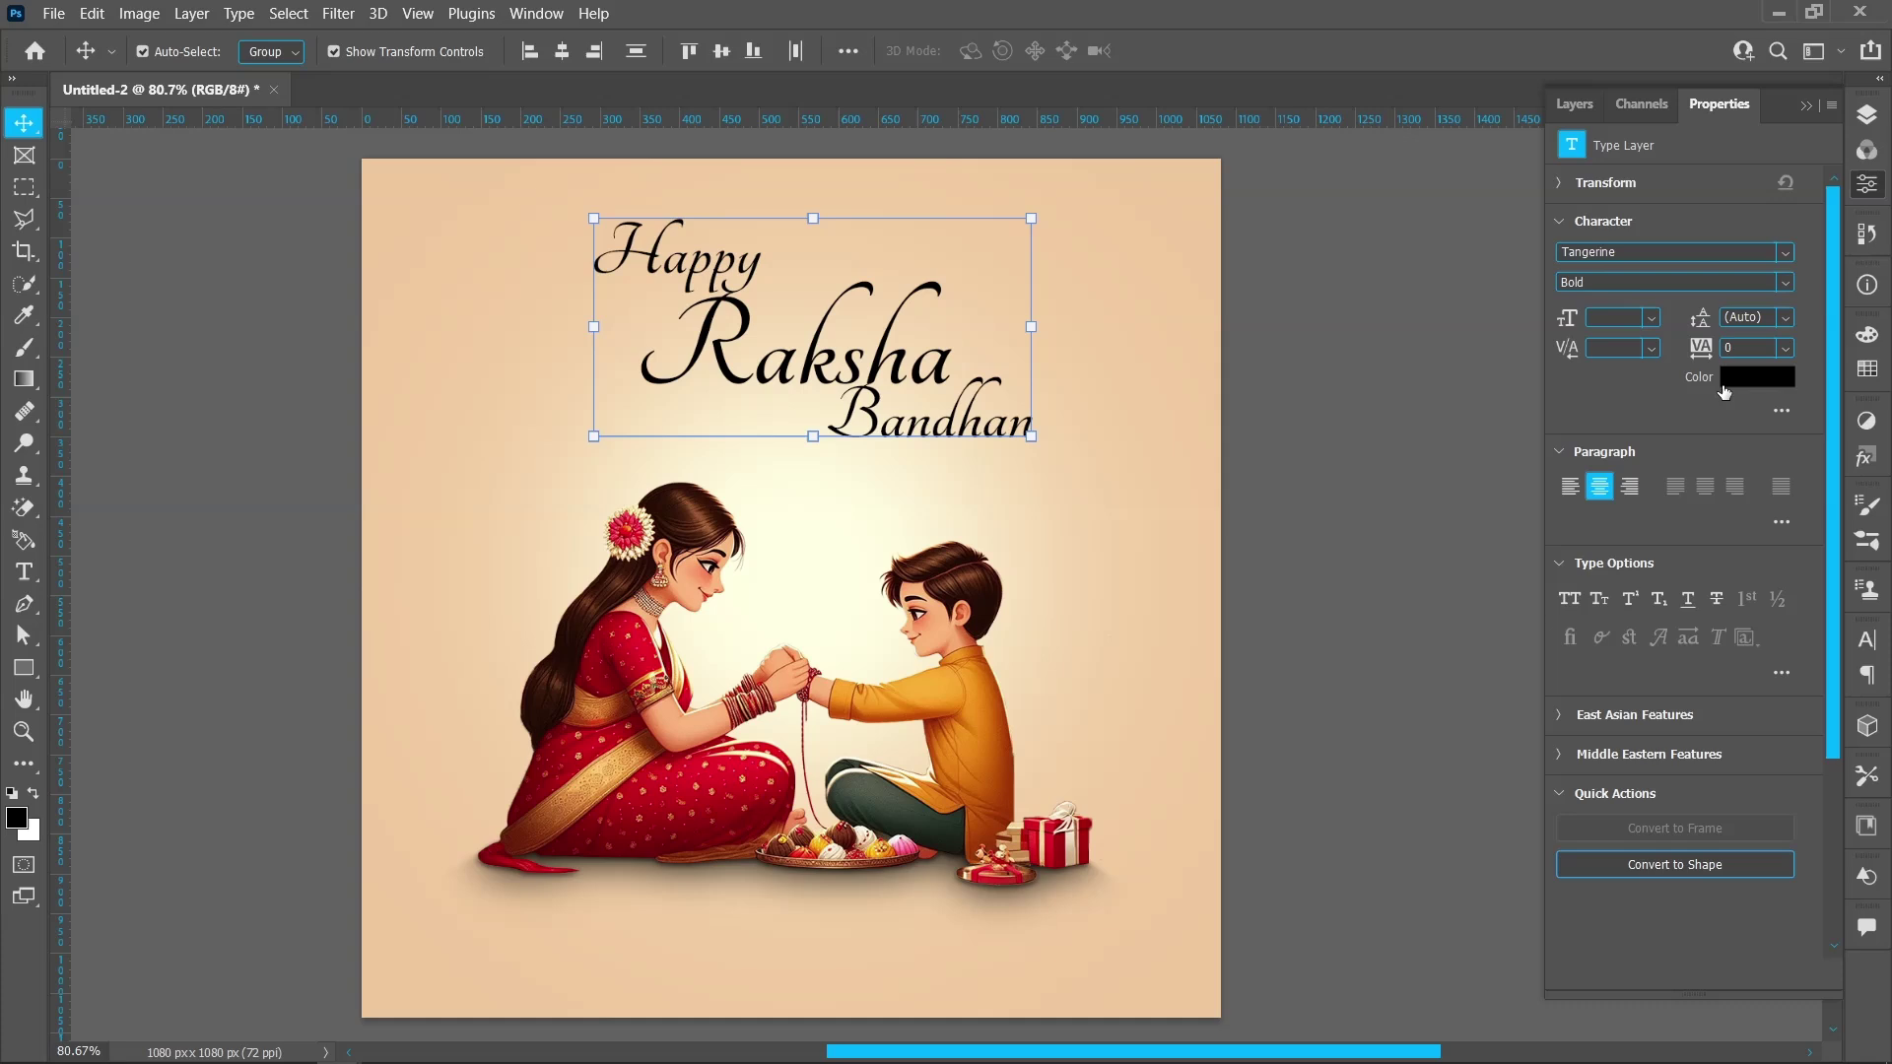
pyautogui.click(1742, 376)
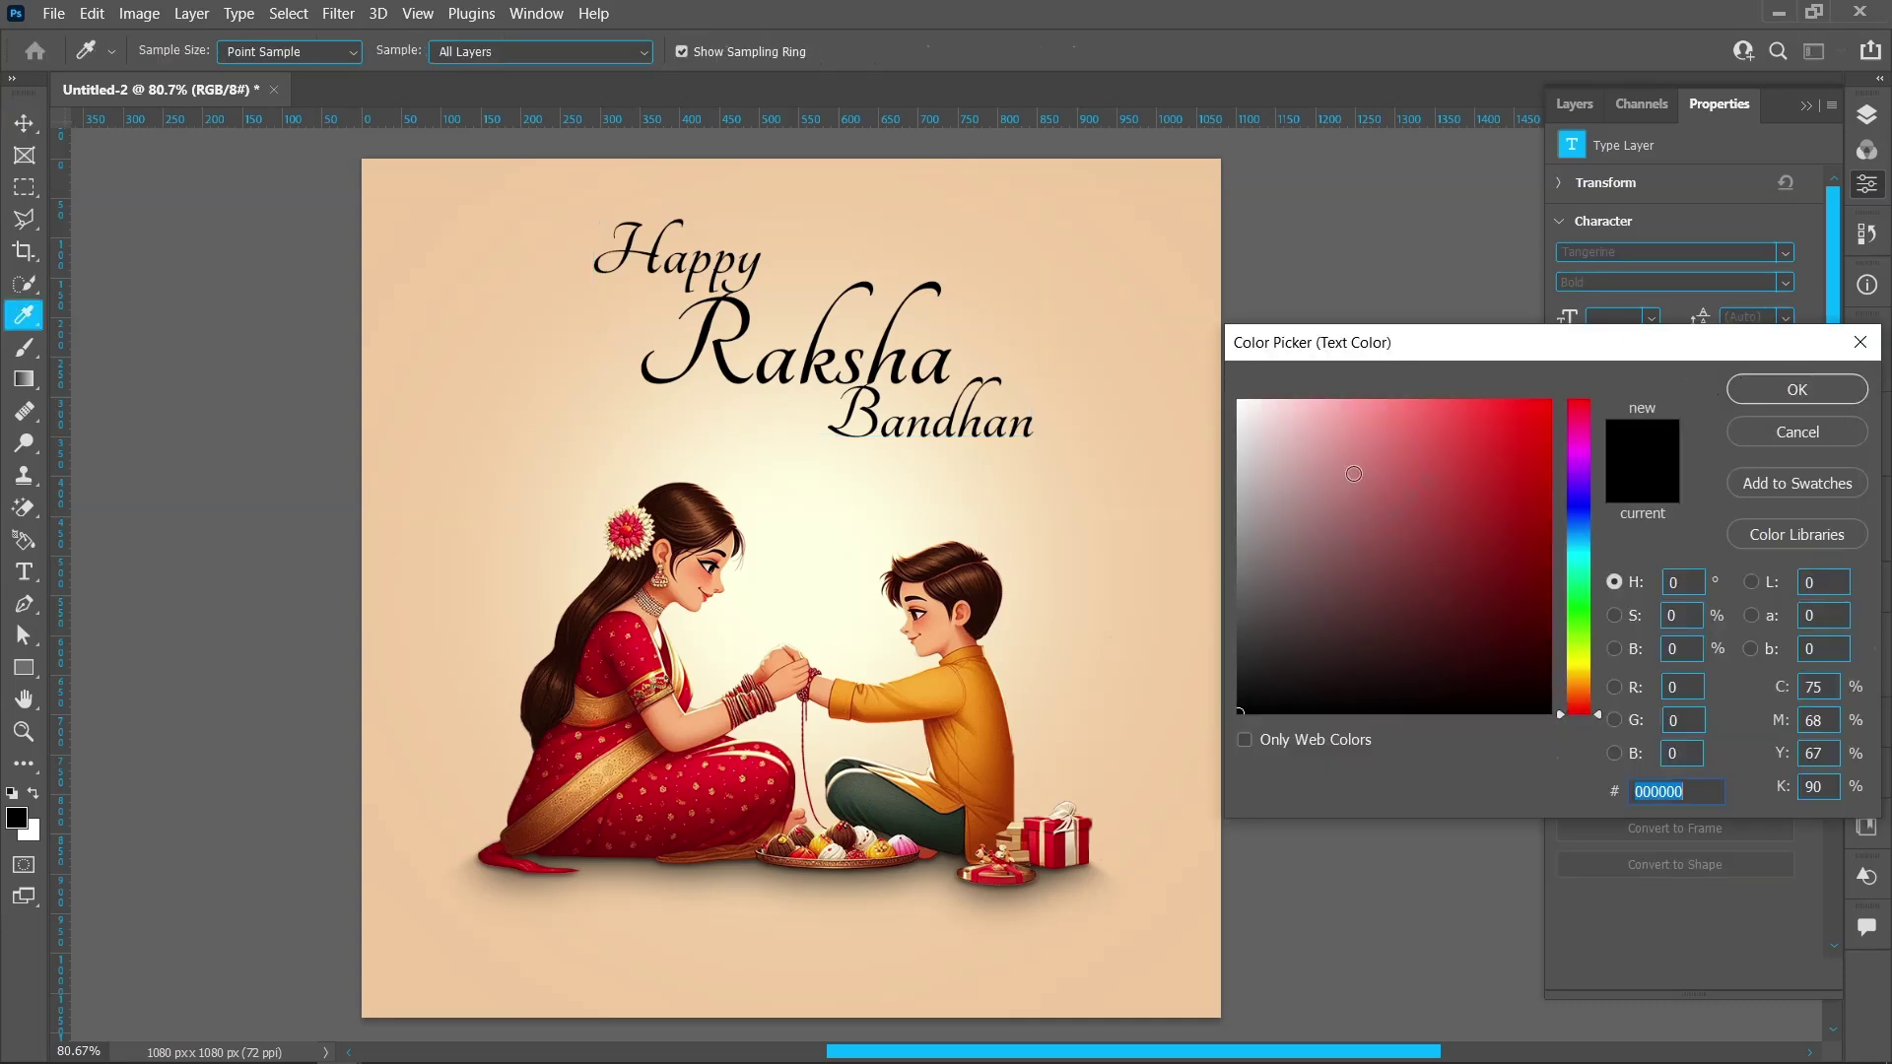
pyautogui.click(638, 644)
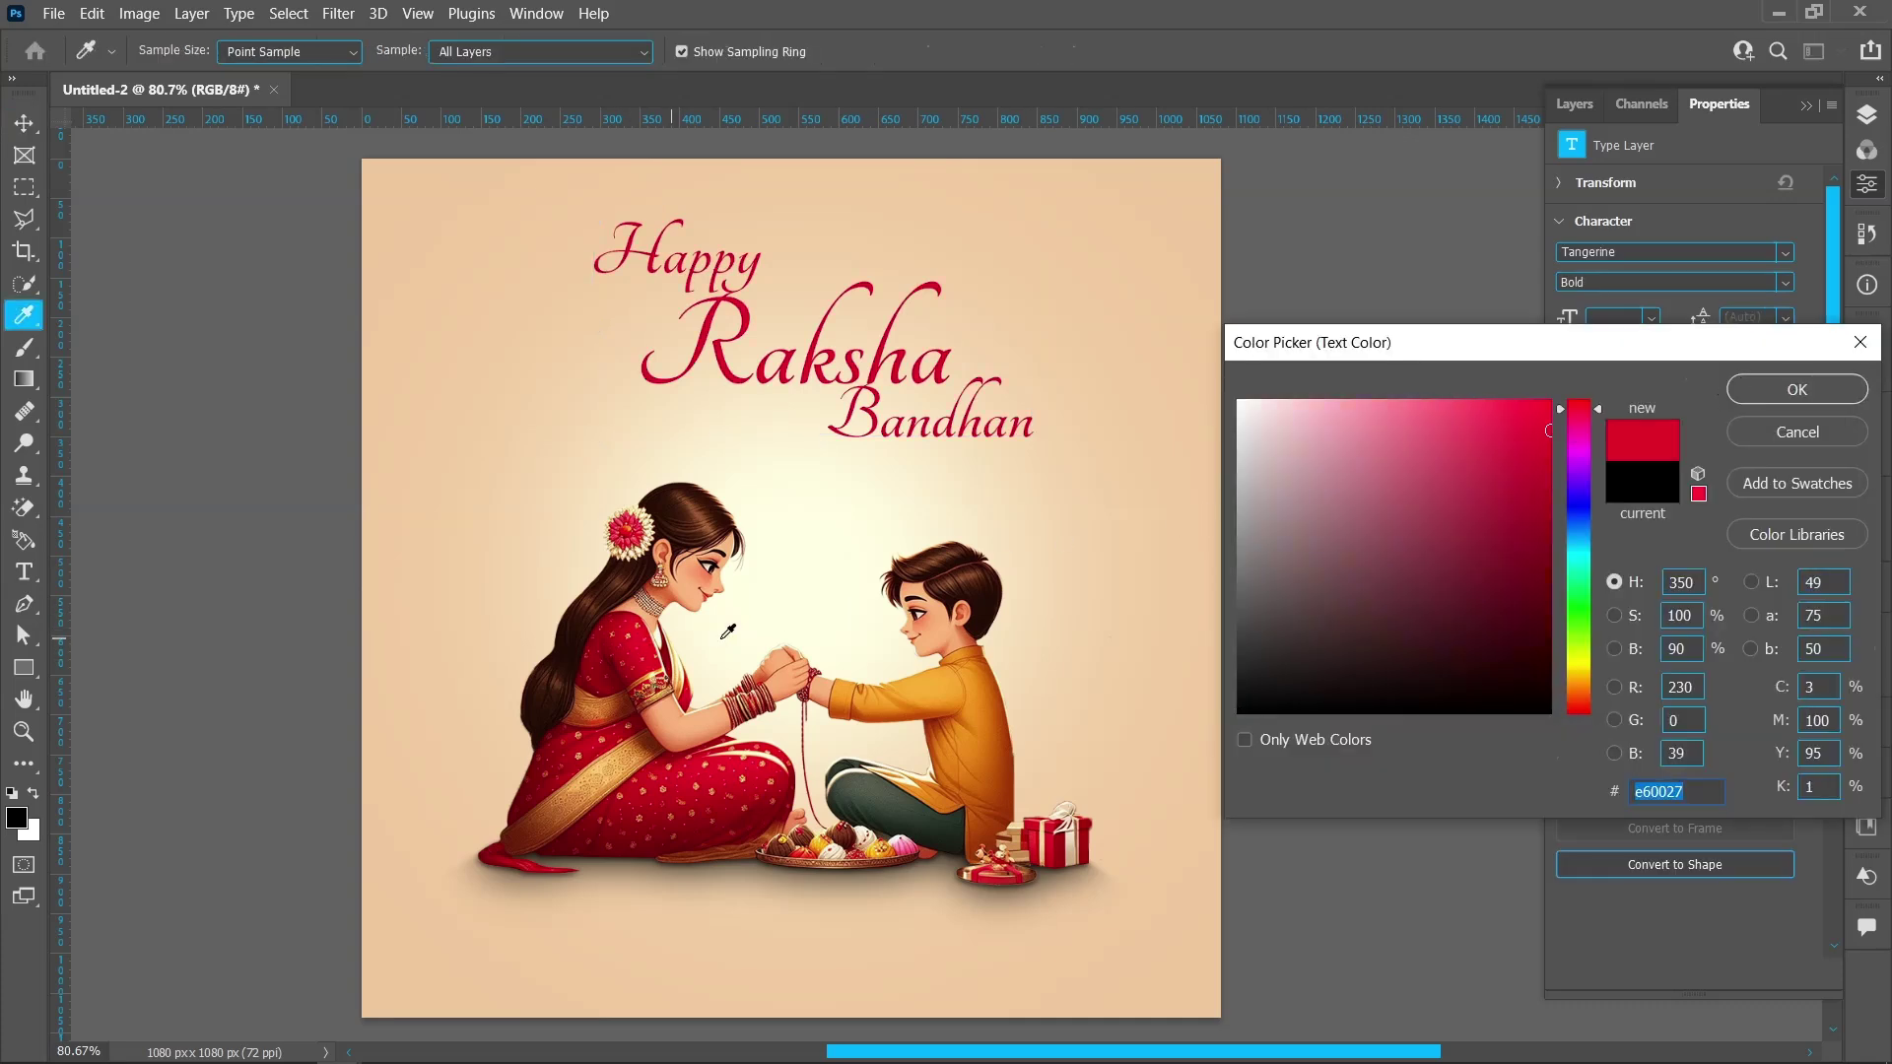
pyautogui.click(1796, 389)
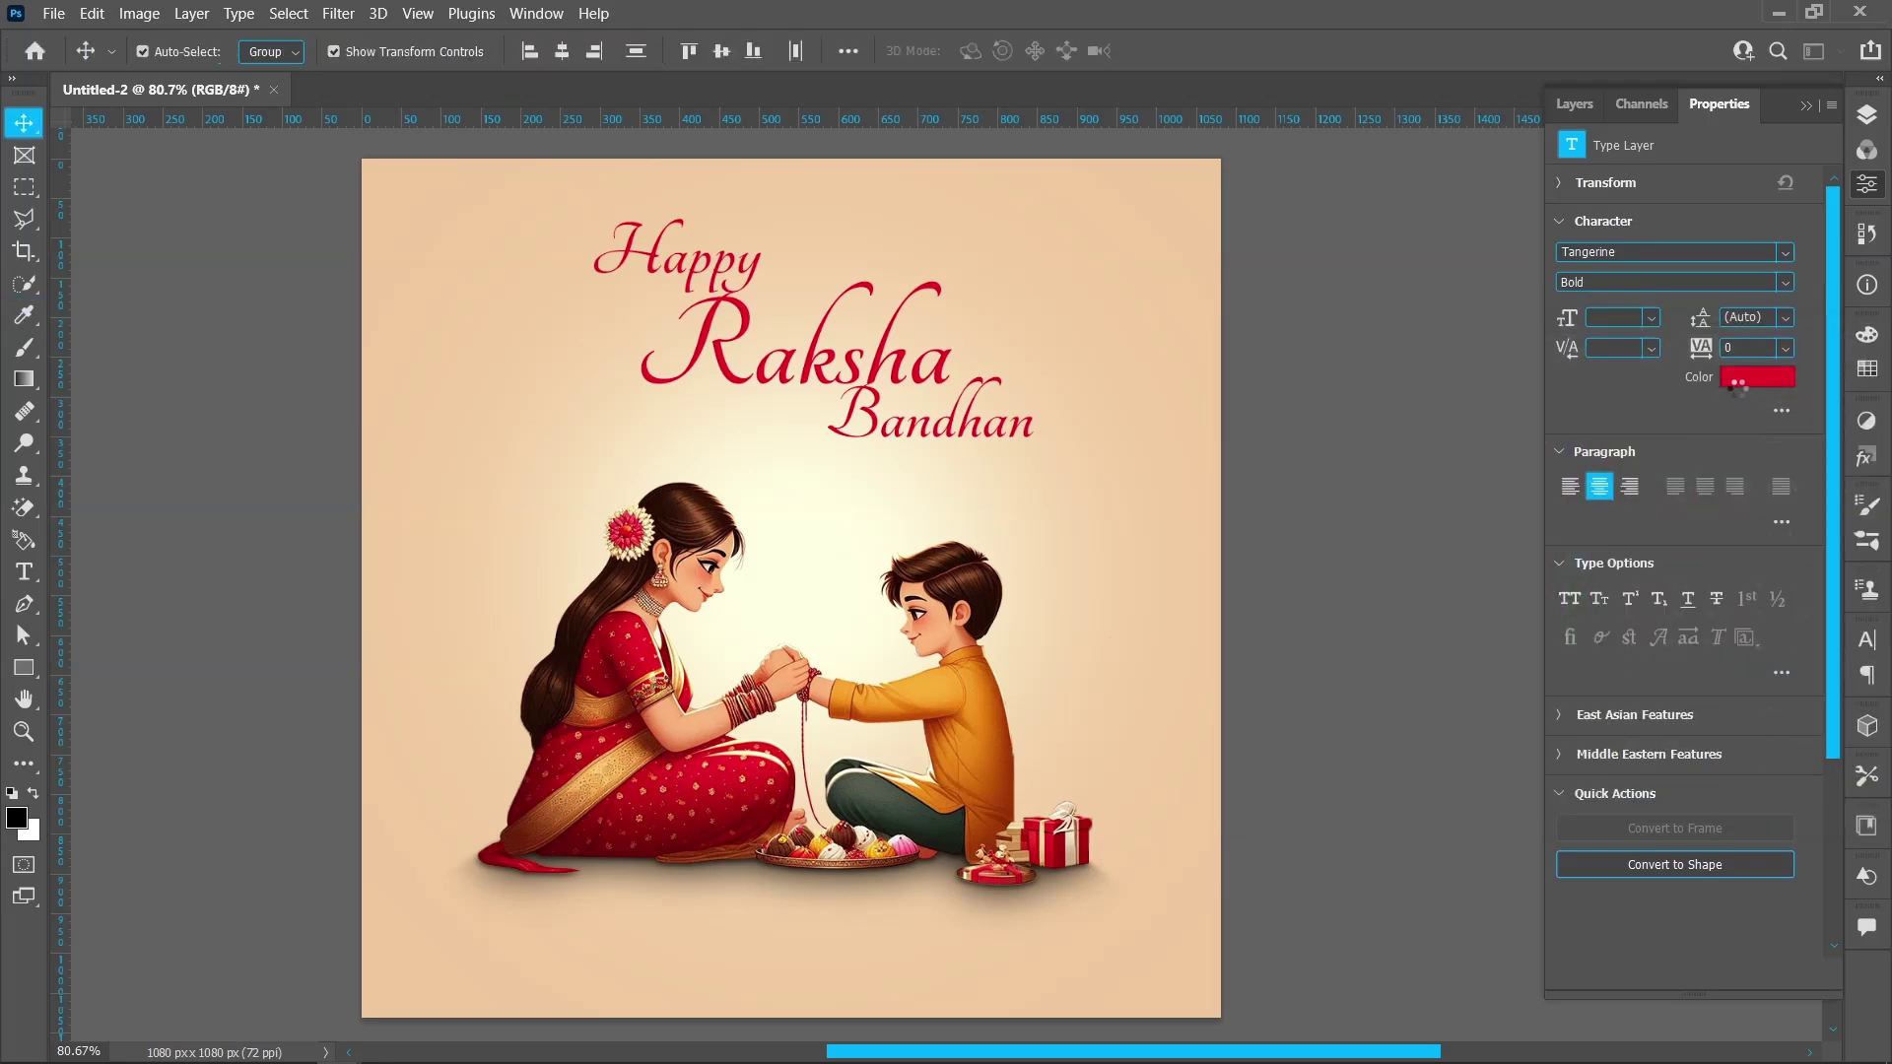
pyautogui.click(1399, 529)
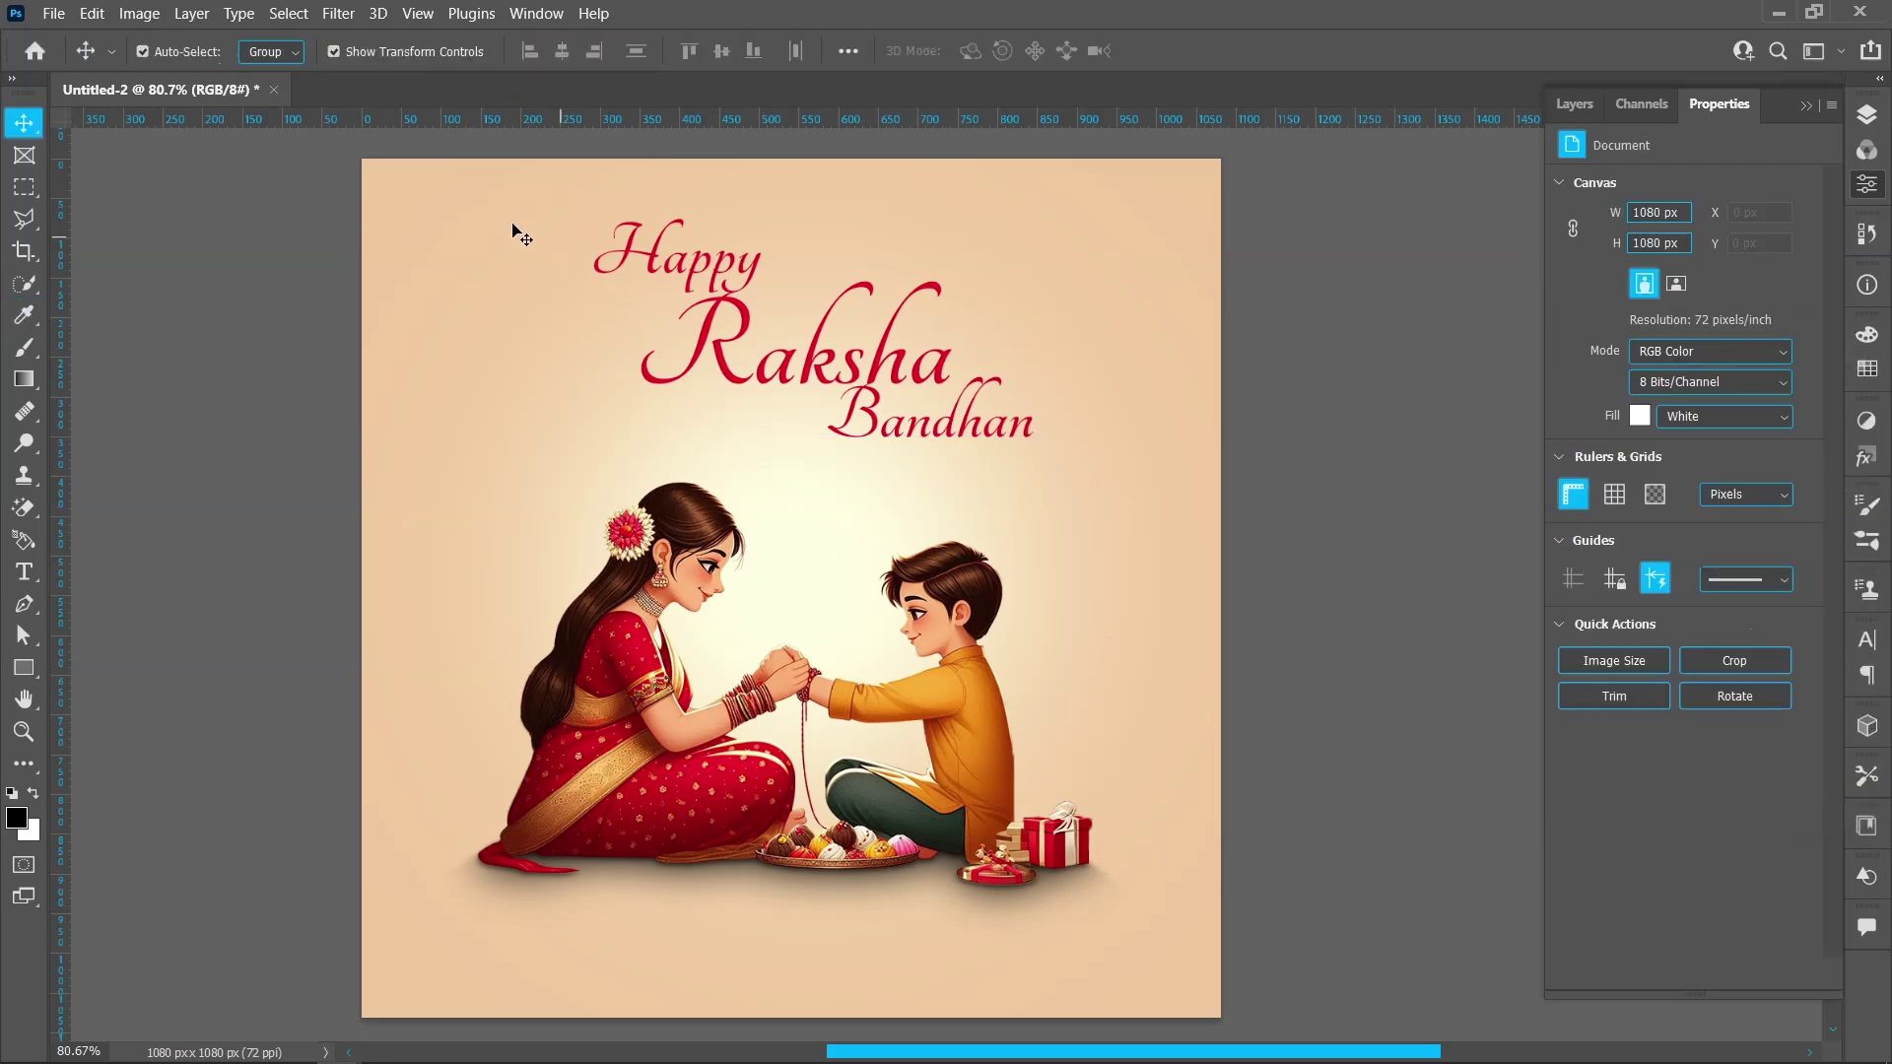
# - Place the rakhi image pngwing.com (13) into the poster as an embedded layer
pyautogui.click(53, 13)
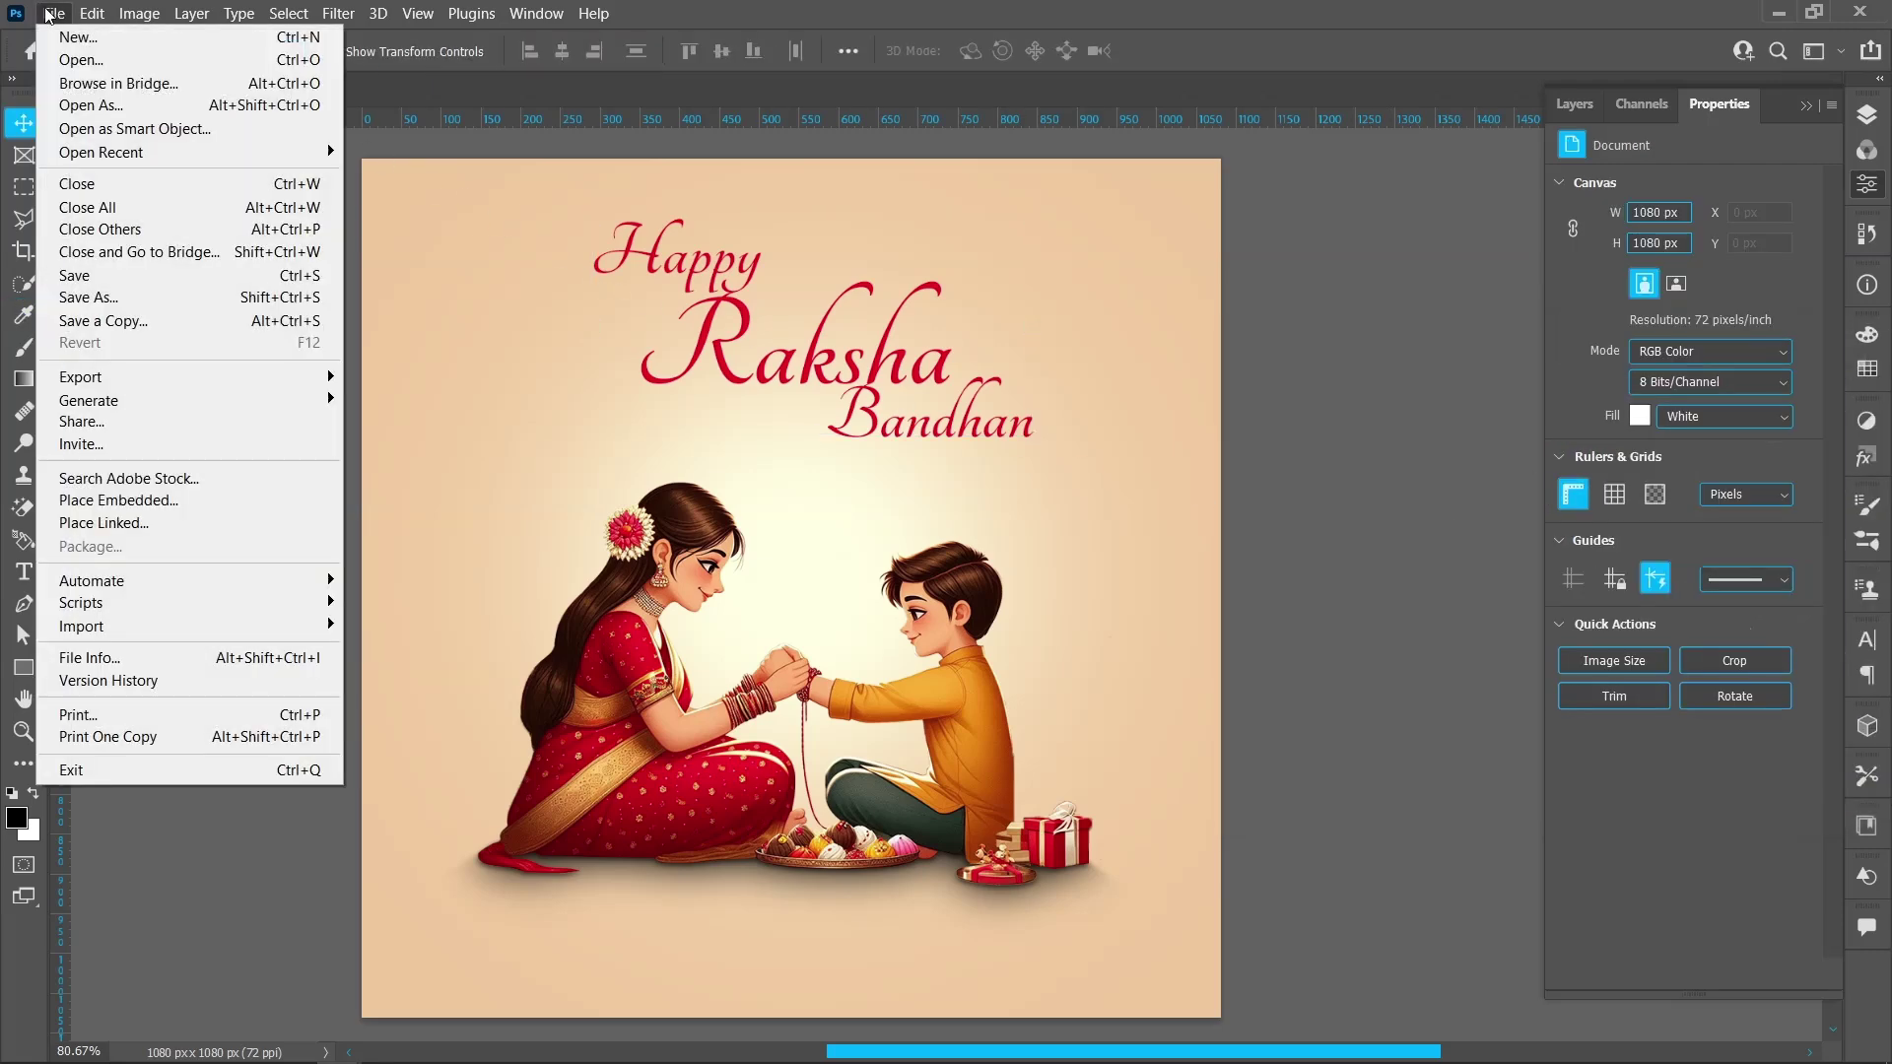
pyautogui.click(141, 501)
pyautogui.click(292, 611)
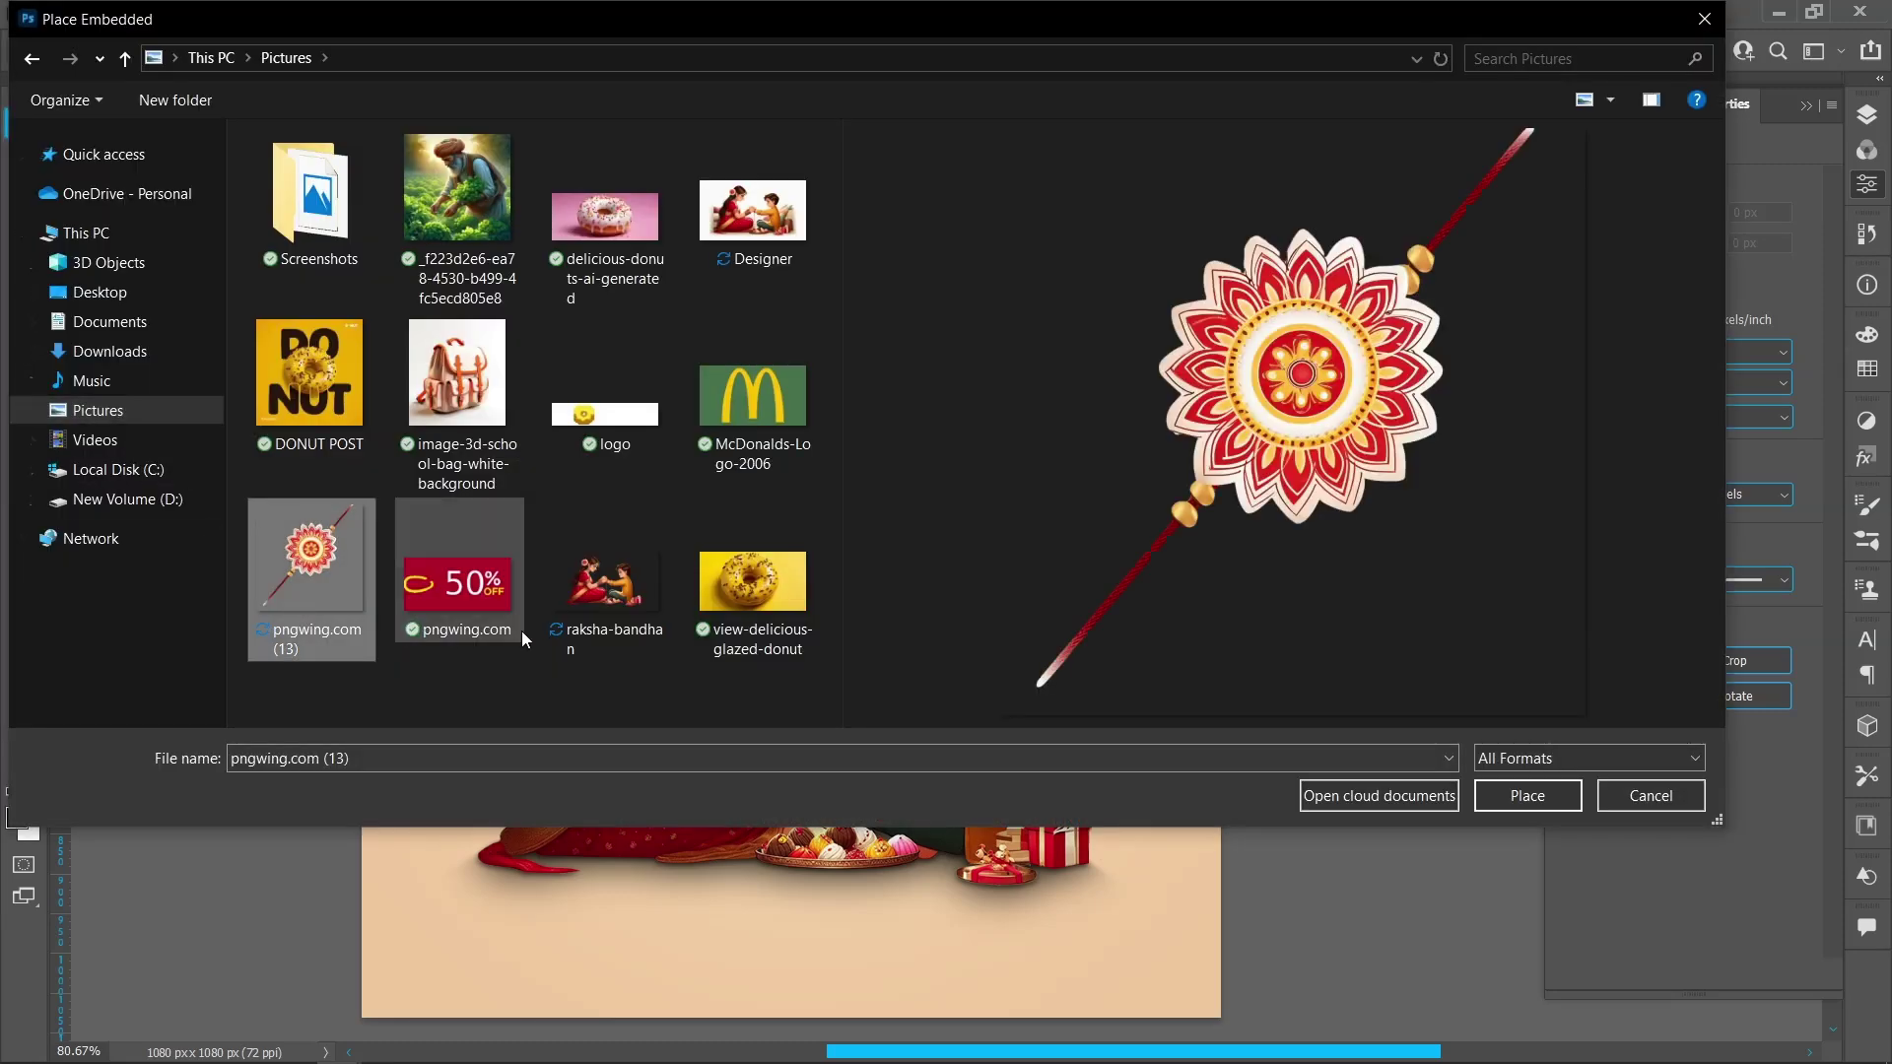
pyautogui.click(1527, 795)
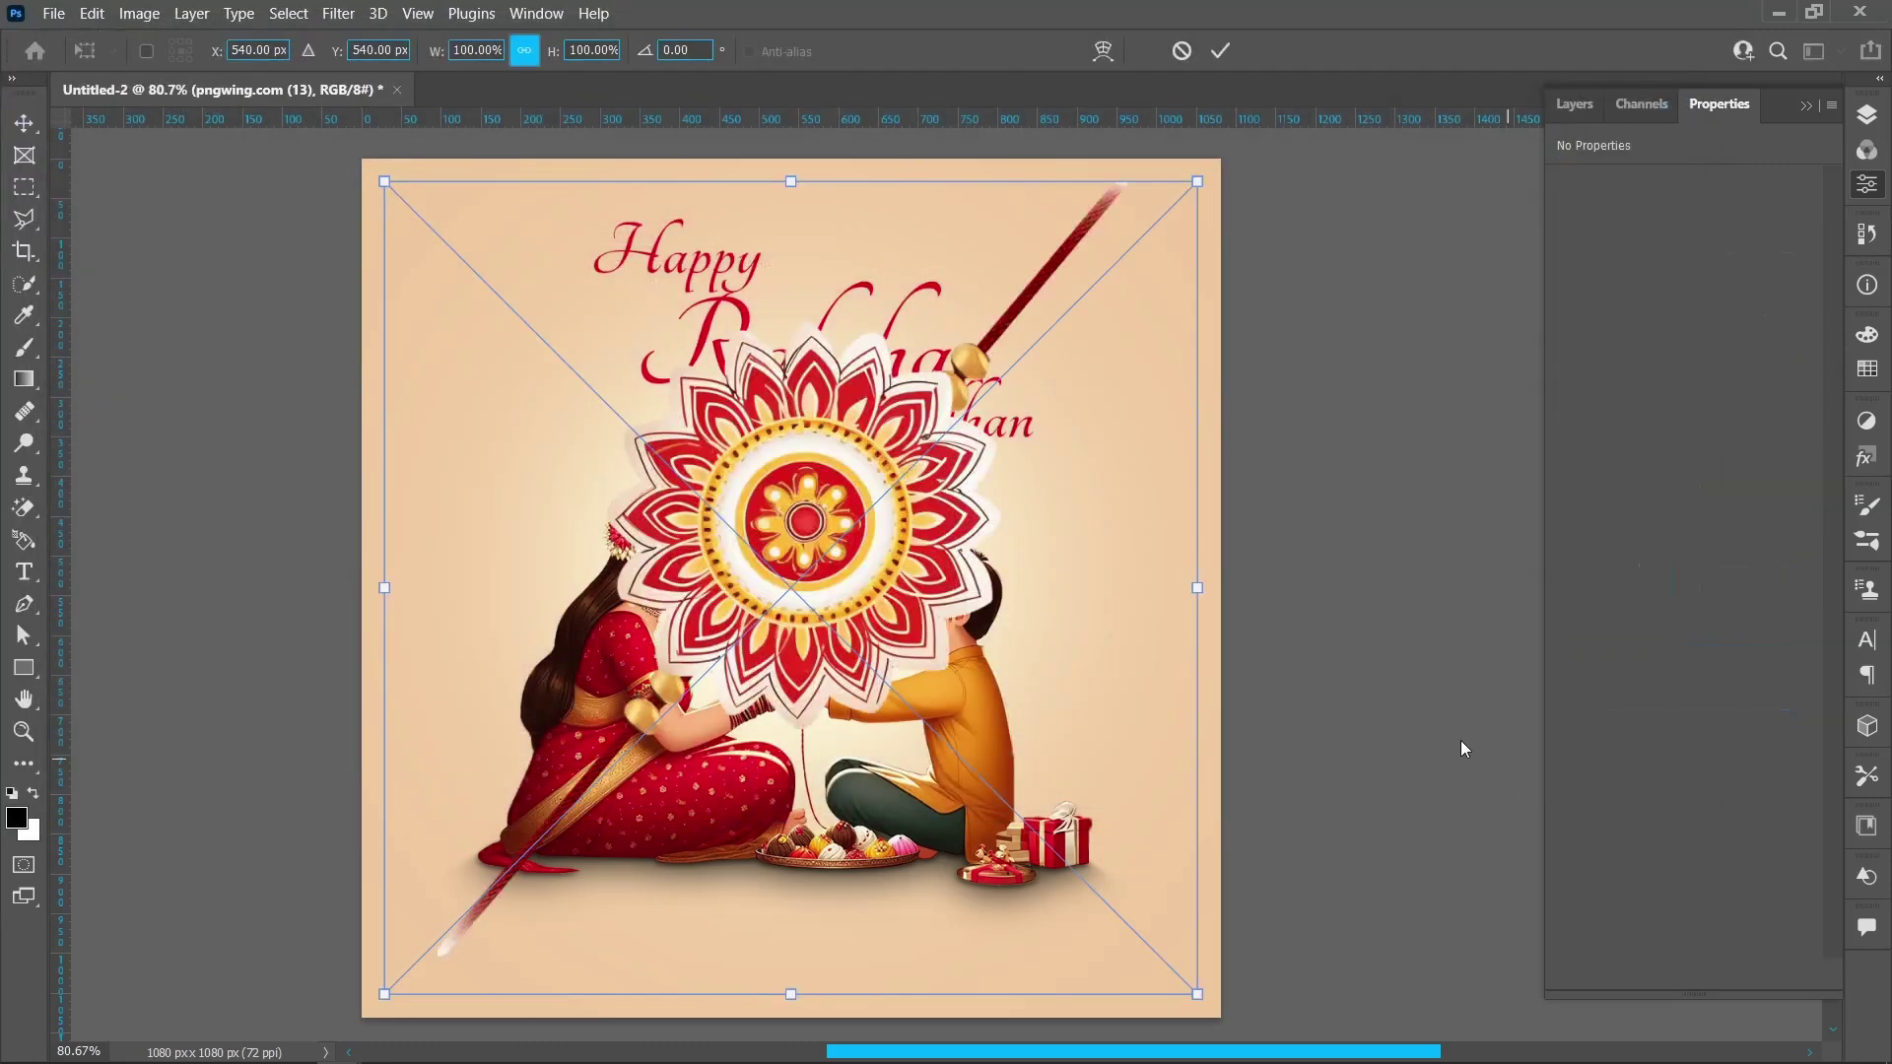
# - Tilt the rakhi to about 75°, shift it up-left, and move its layer below Group 1
pyautogui.moveTo(1207, 165); pyautogui.dragTo(1325, 895)
pyautogui.moveTo(830, 591); pyautogui.dragTo(785, 470)
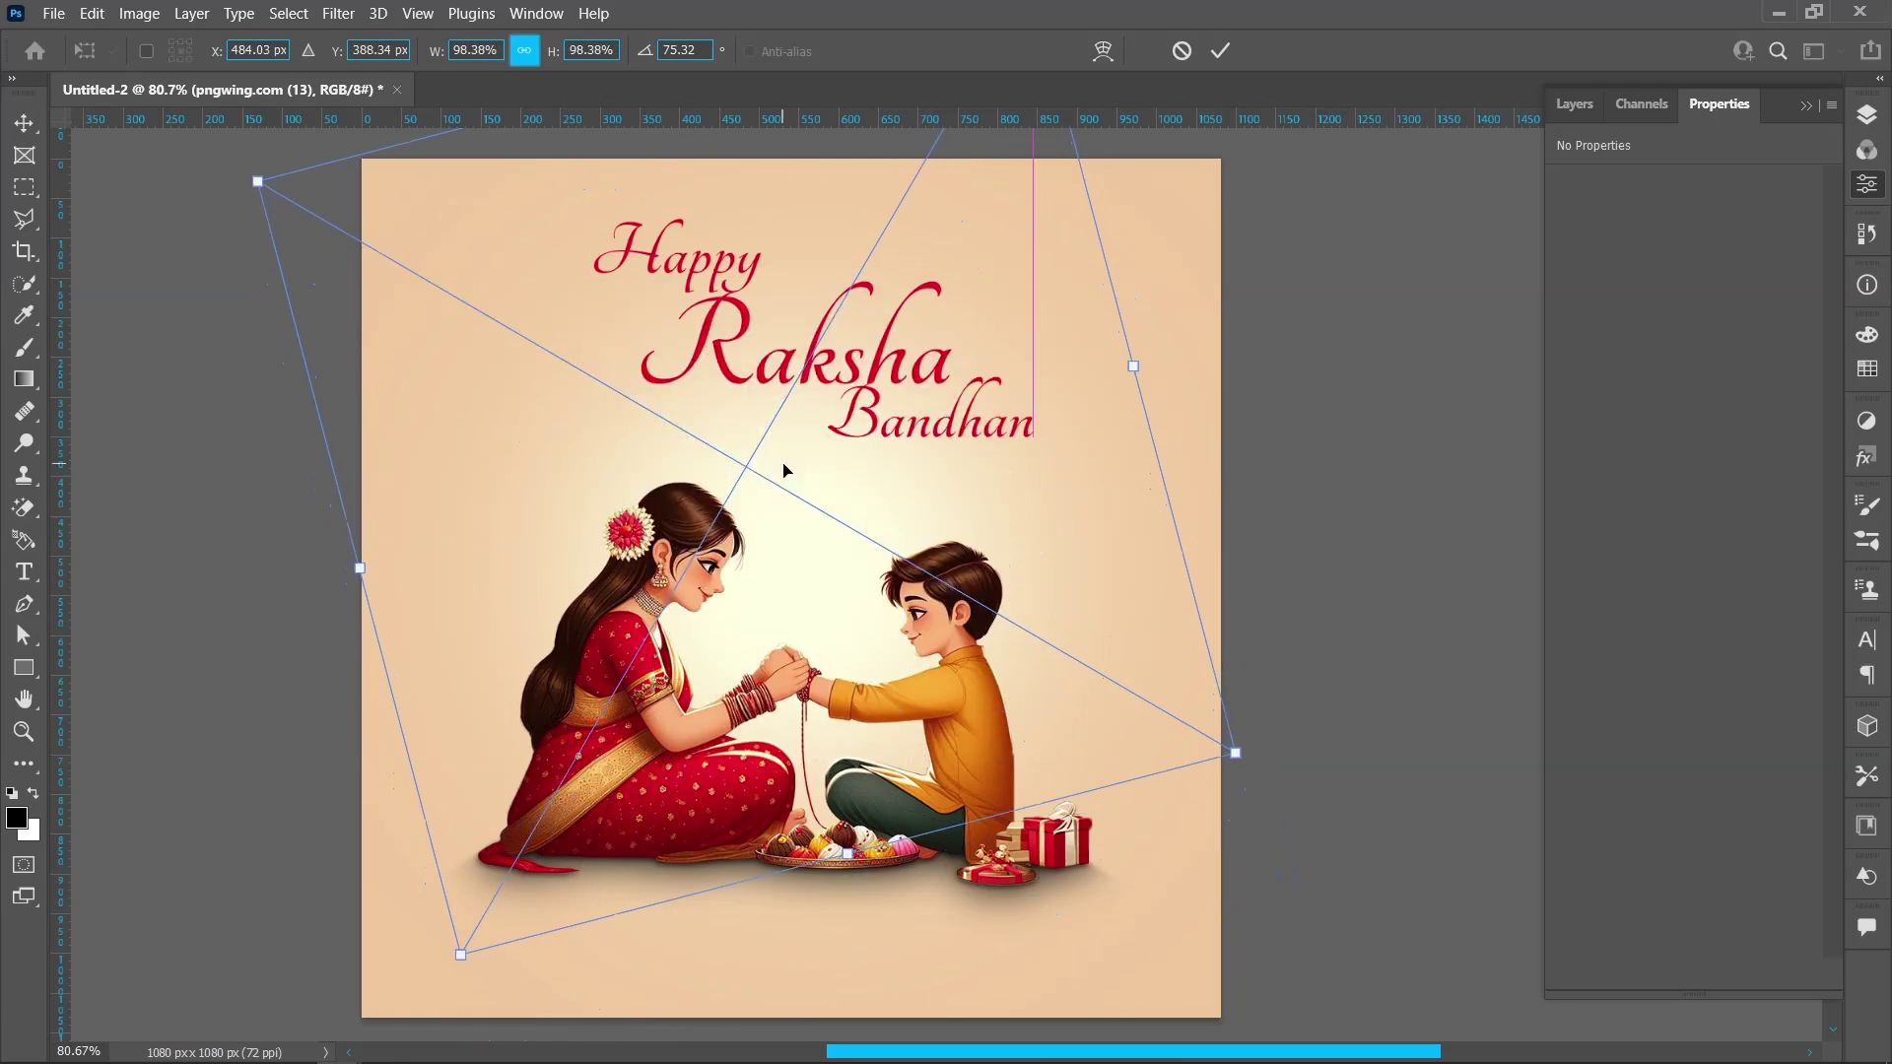
pyautogui.click(1226, 48)
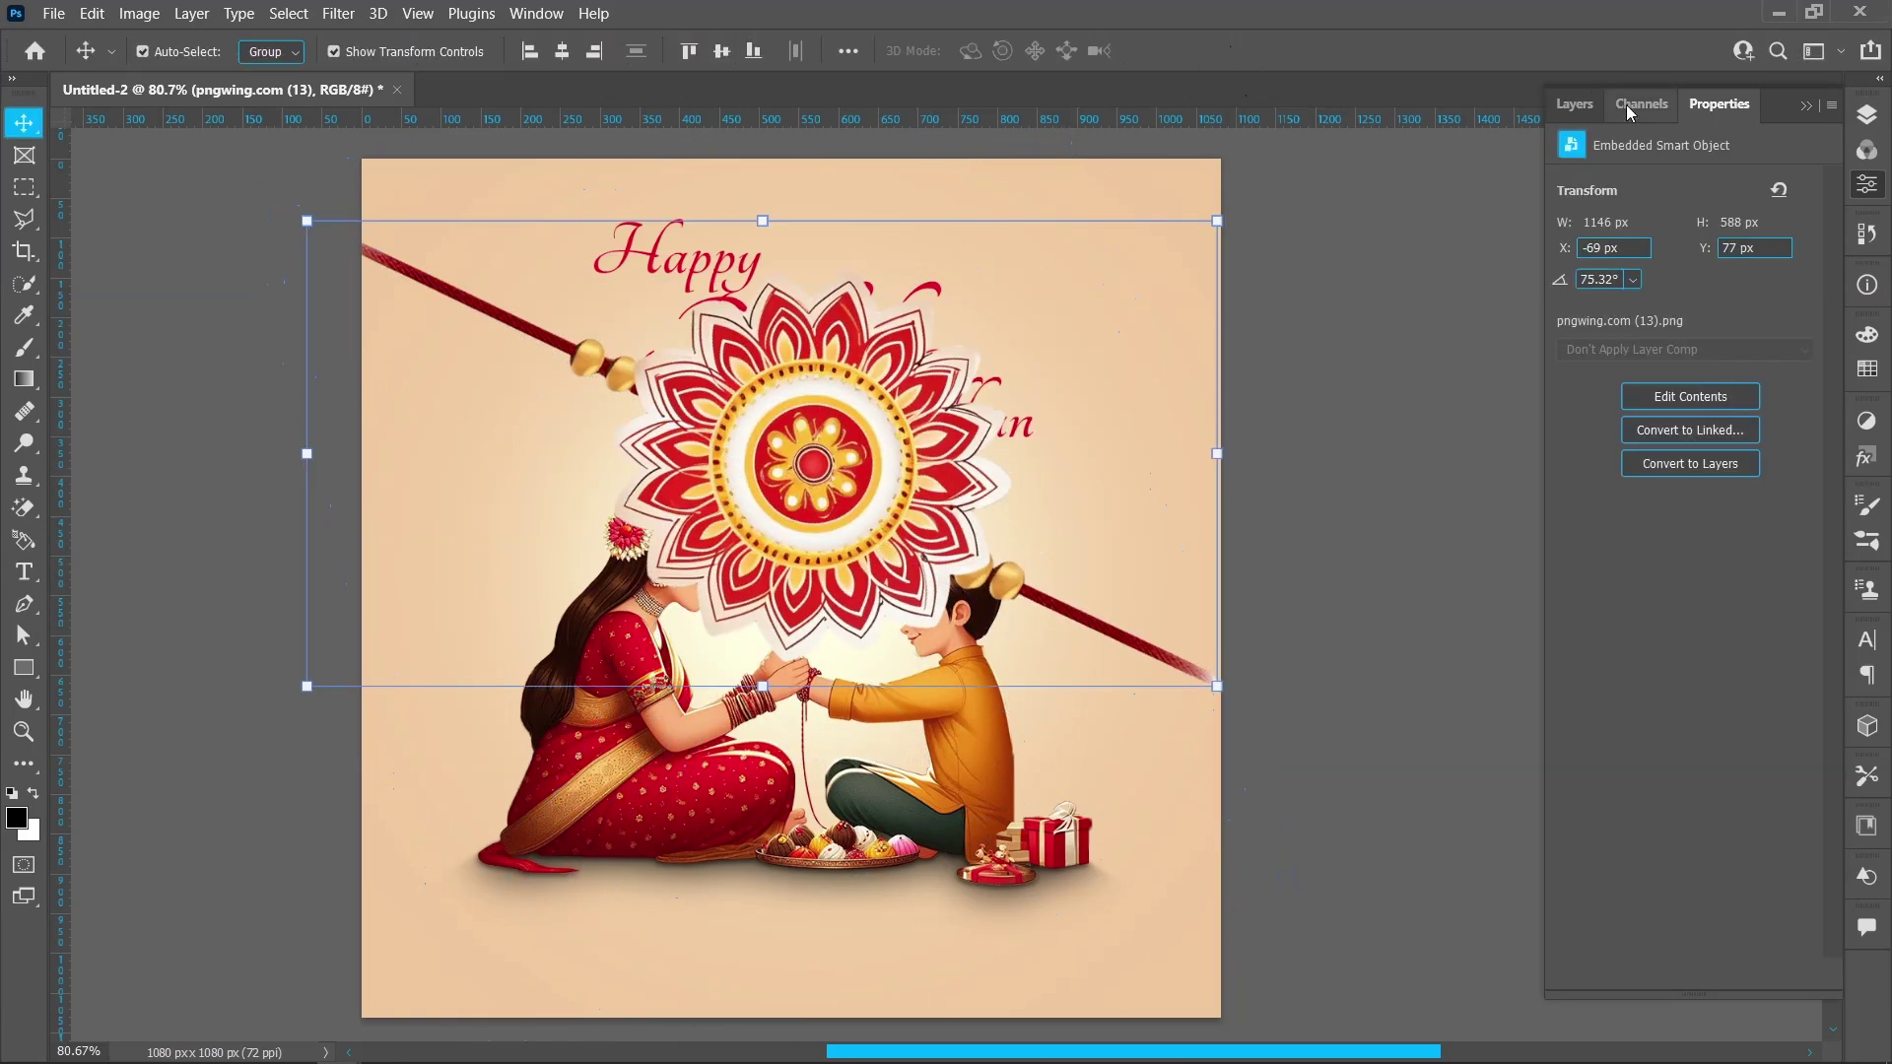
pyautogui.click(1867, 114)
pyautogui.moveTo(1686, 247); pyautogui.dragTo(1673, 557)
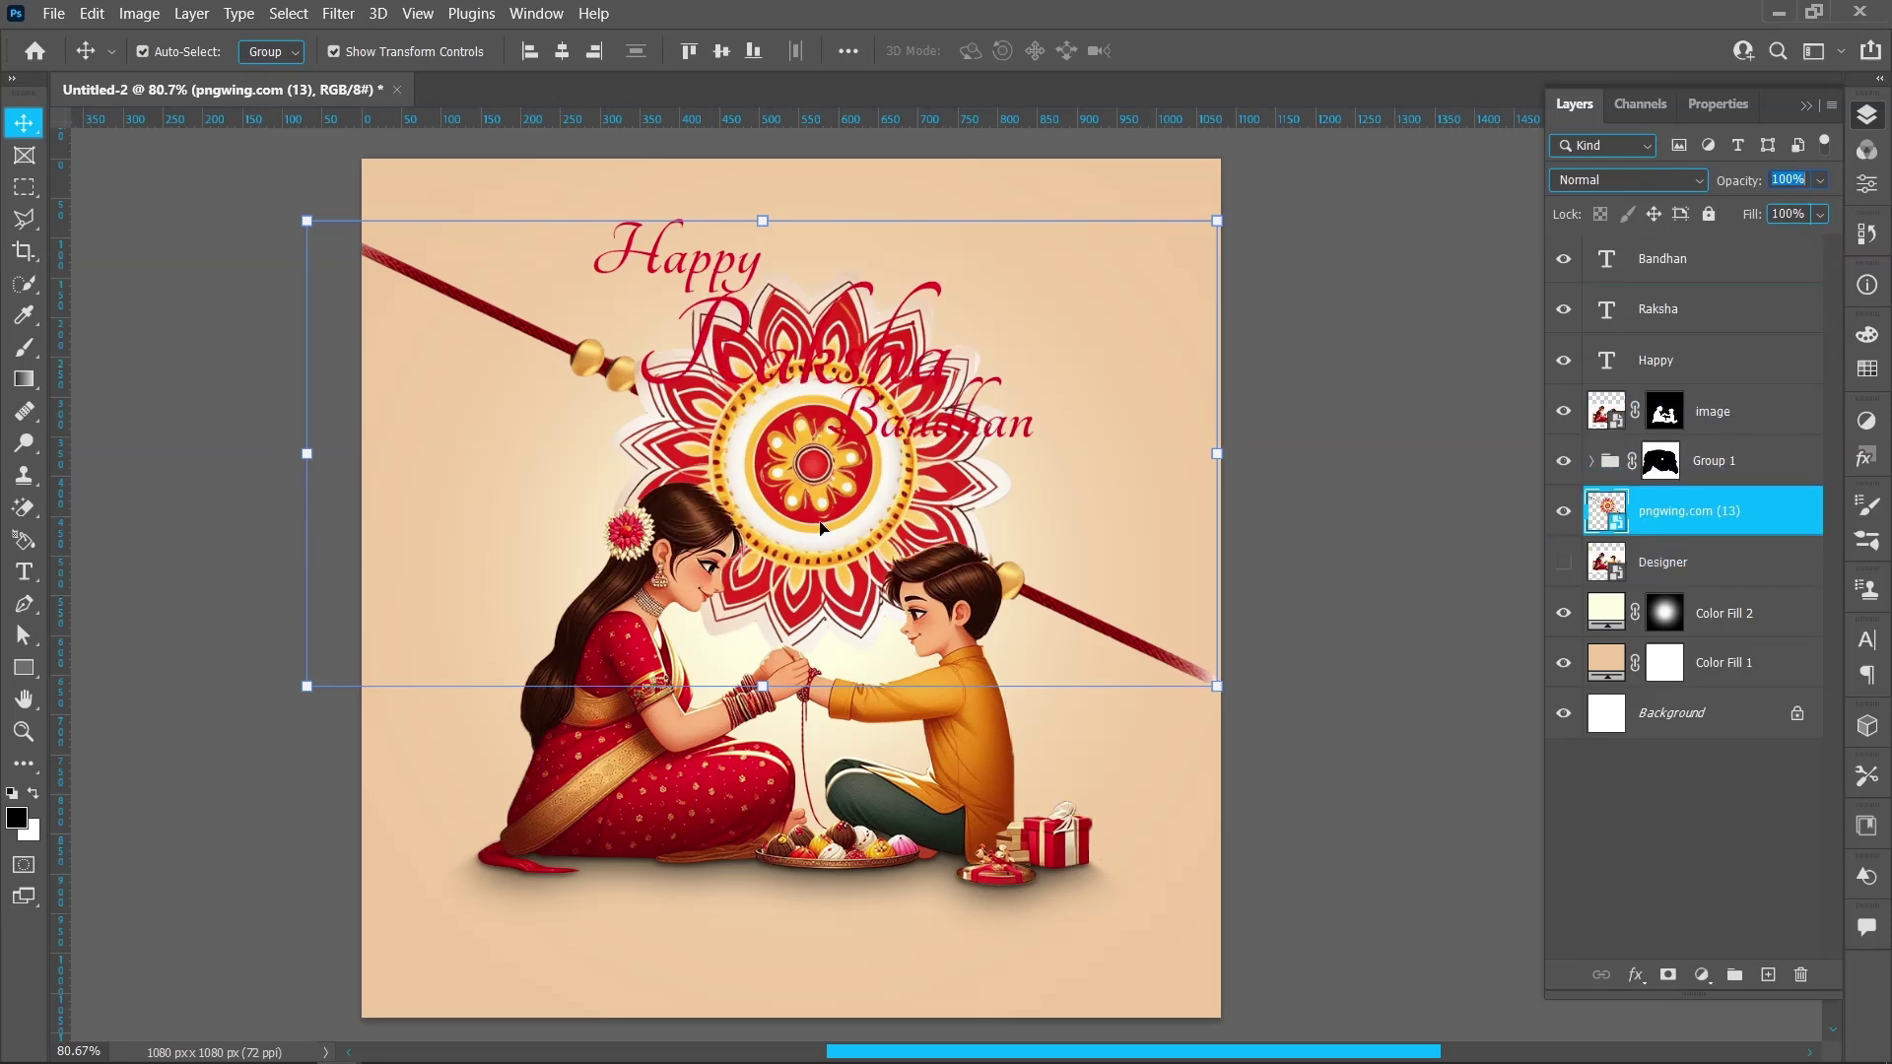
# - Nudge the rakhi sideways and lower its layer opacity to 7%
pyautogui.hotkey('shift', 'Right')
pyautogui.hotkey('shift', 'Right')
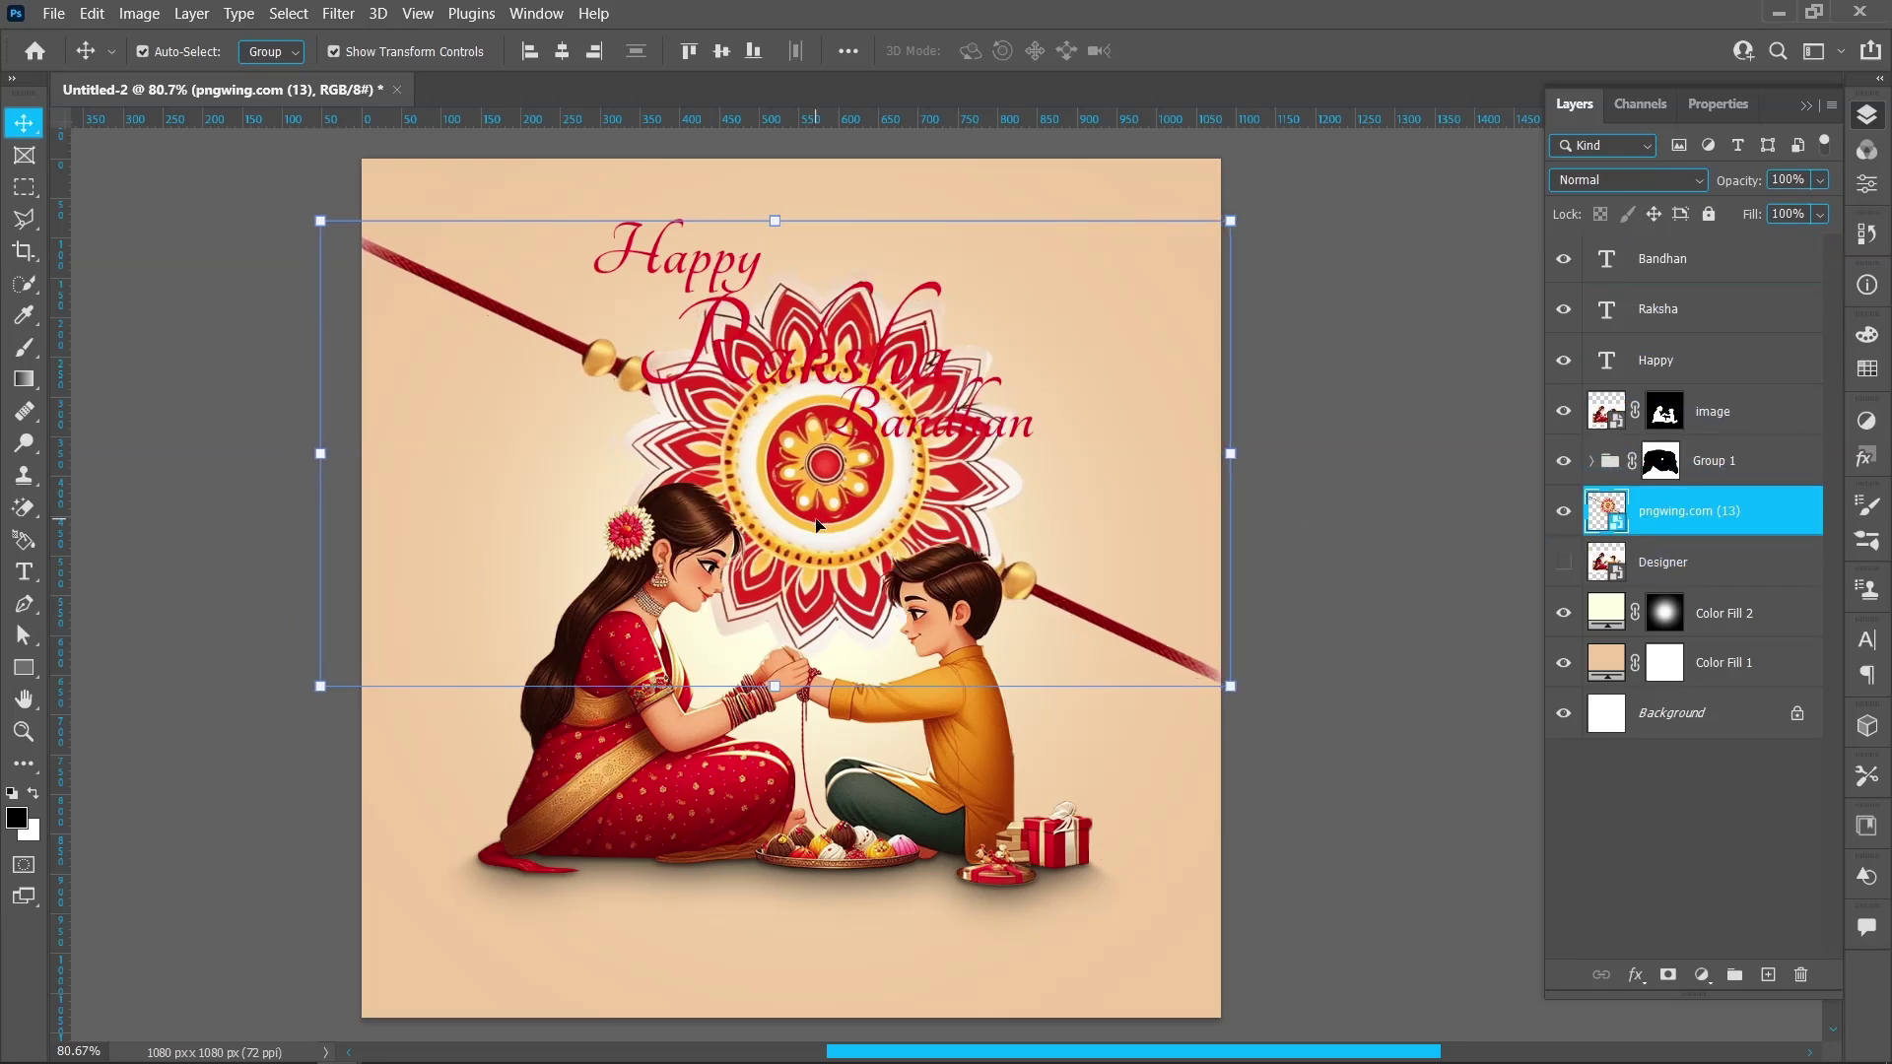
pyautogui.press('Right')
pyautogui.press('Left')
pyautogui.press('Left')
pyautogui.press('Left')
pyautogui.press('Left')
pyautogui.press('Left')
pyautogui.press('Left')
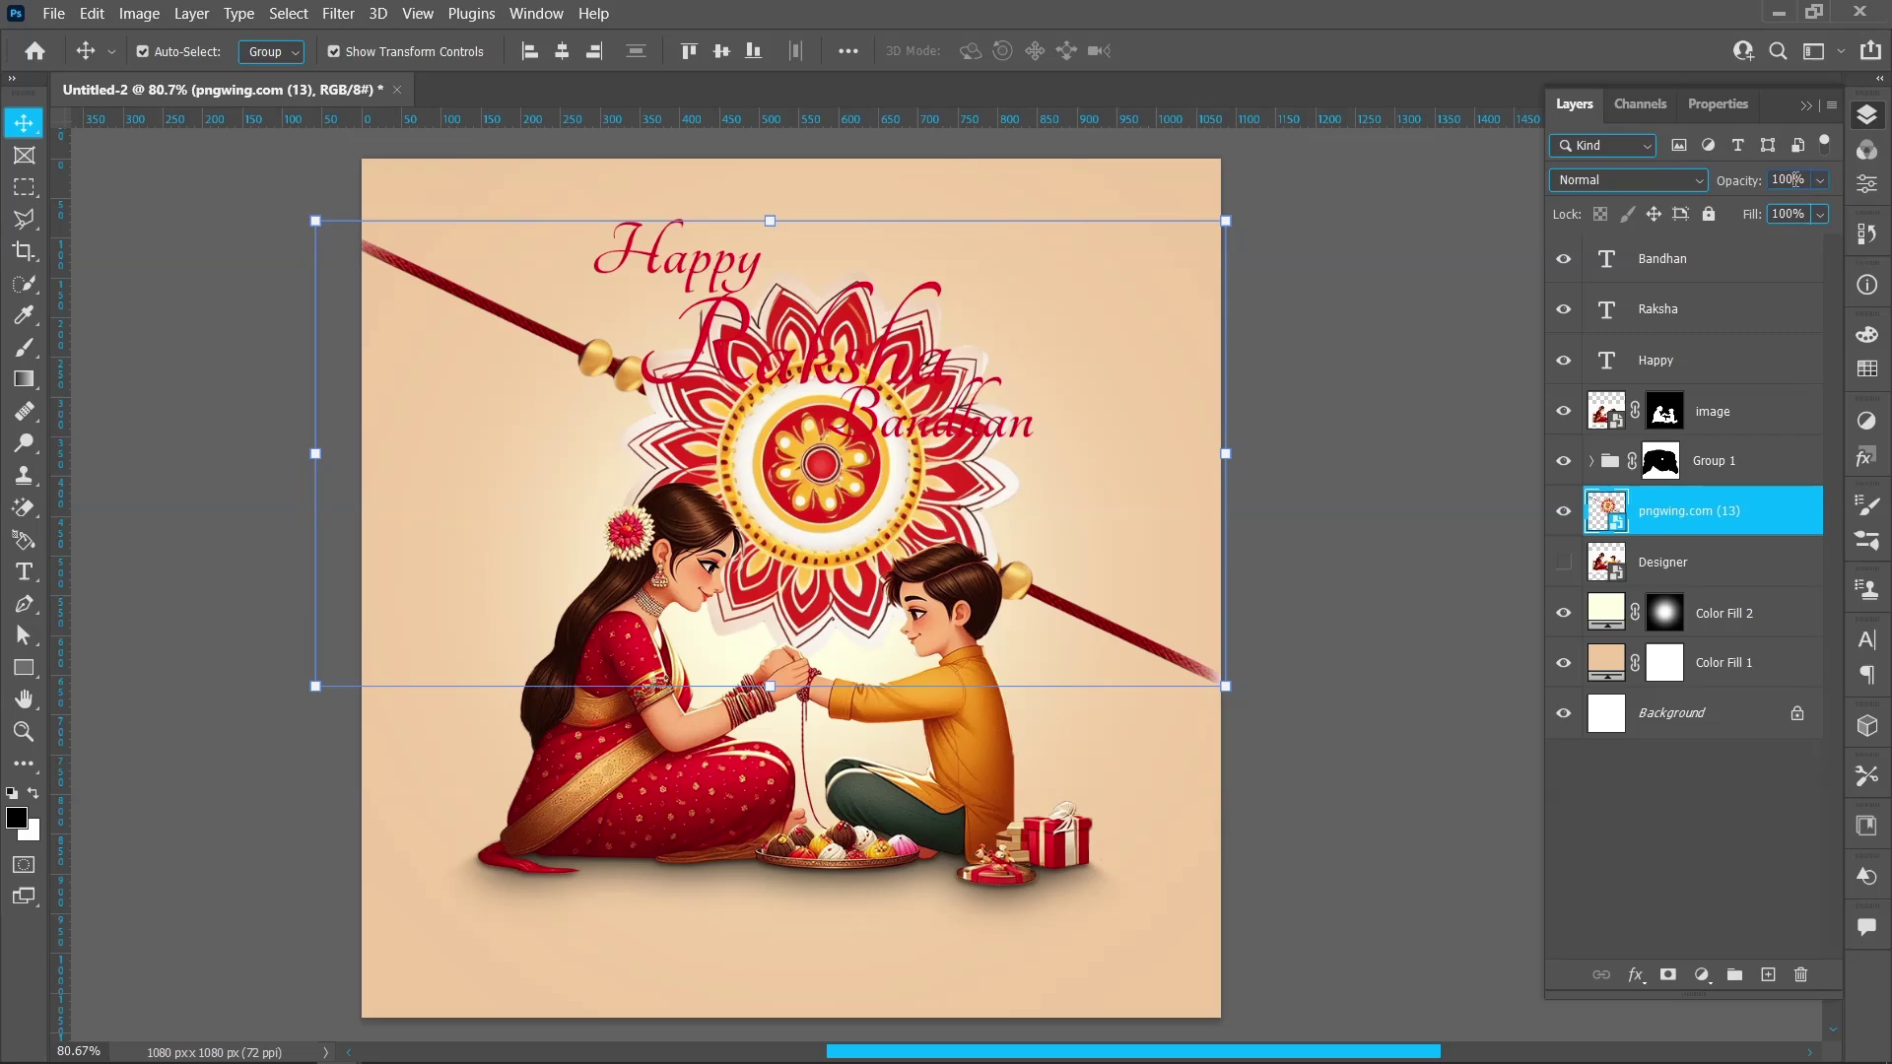
pyautogui.write('7')
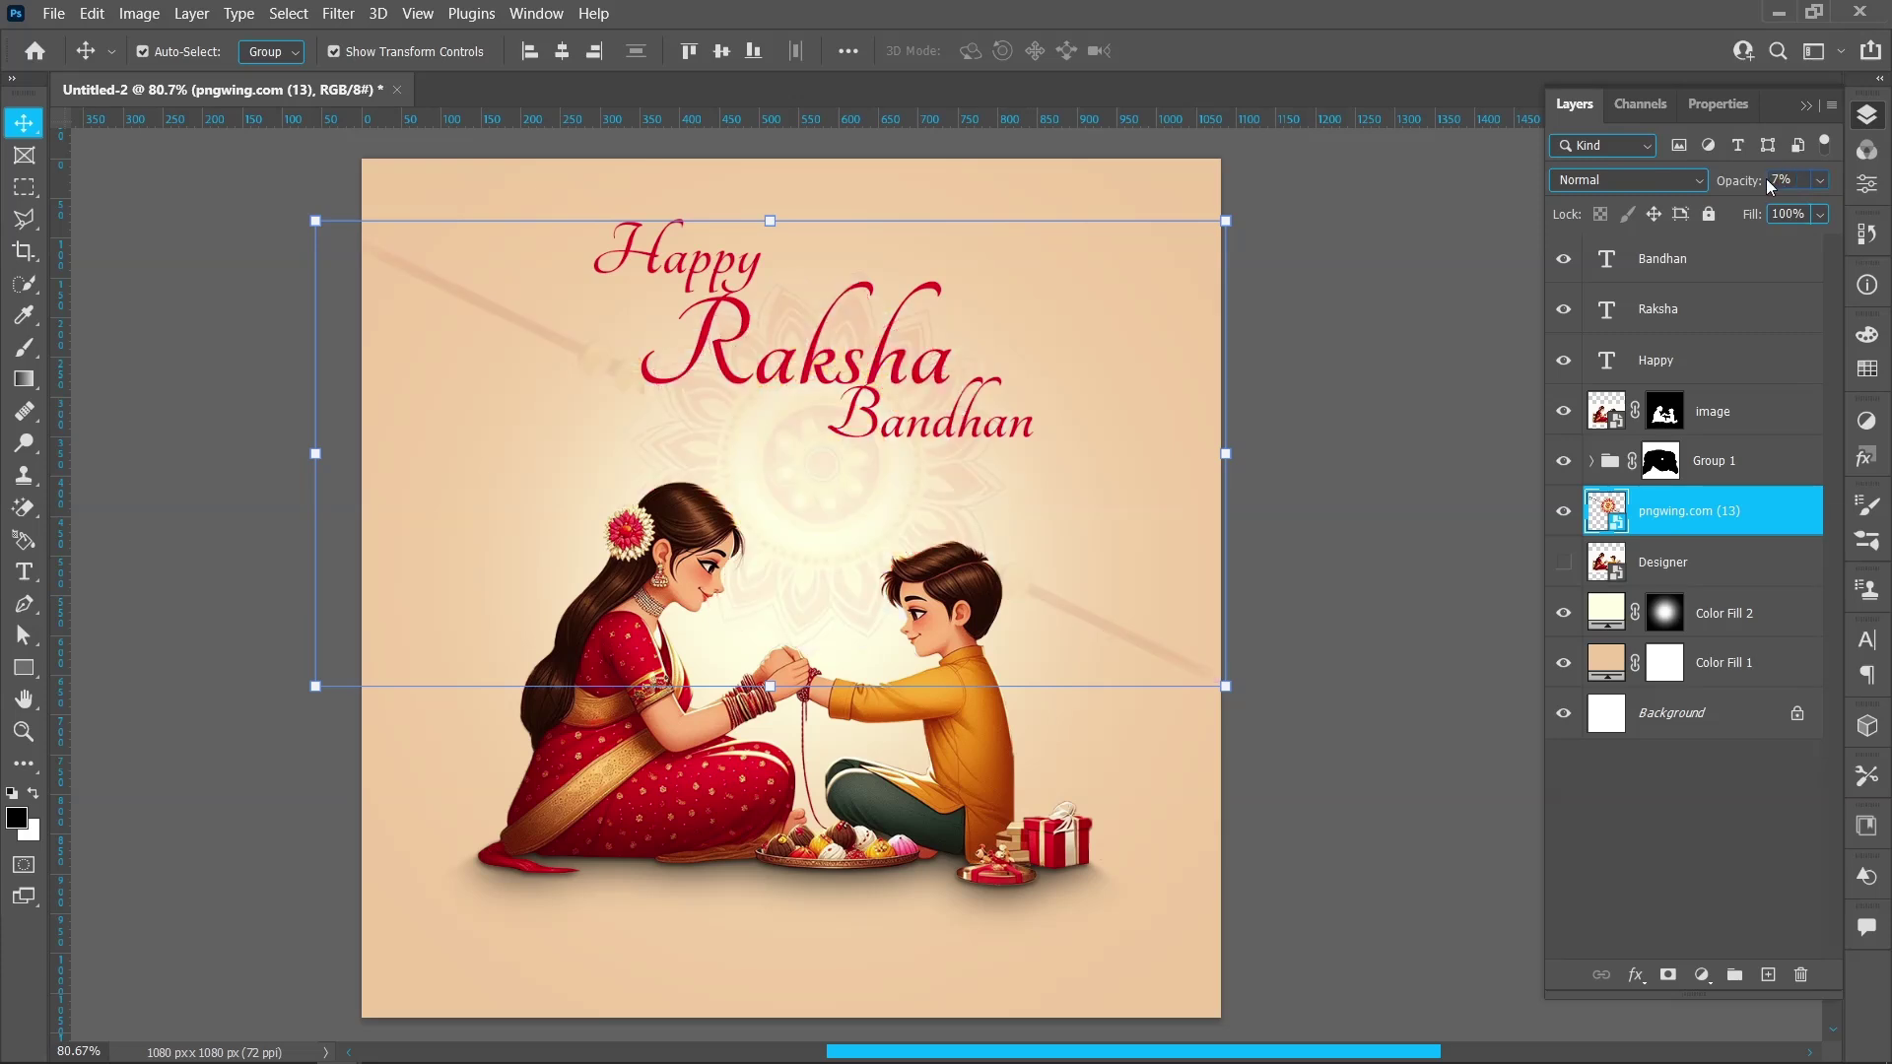
pyautogui.click(1317, 435)
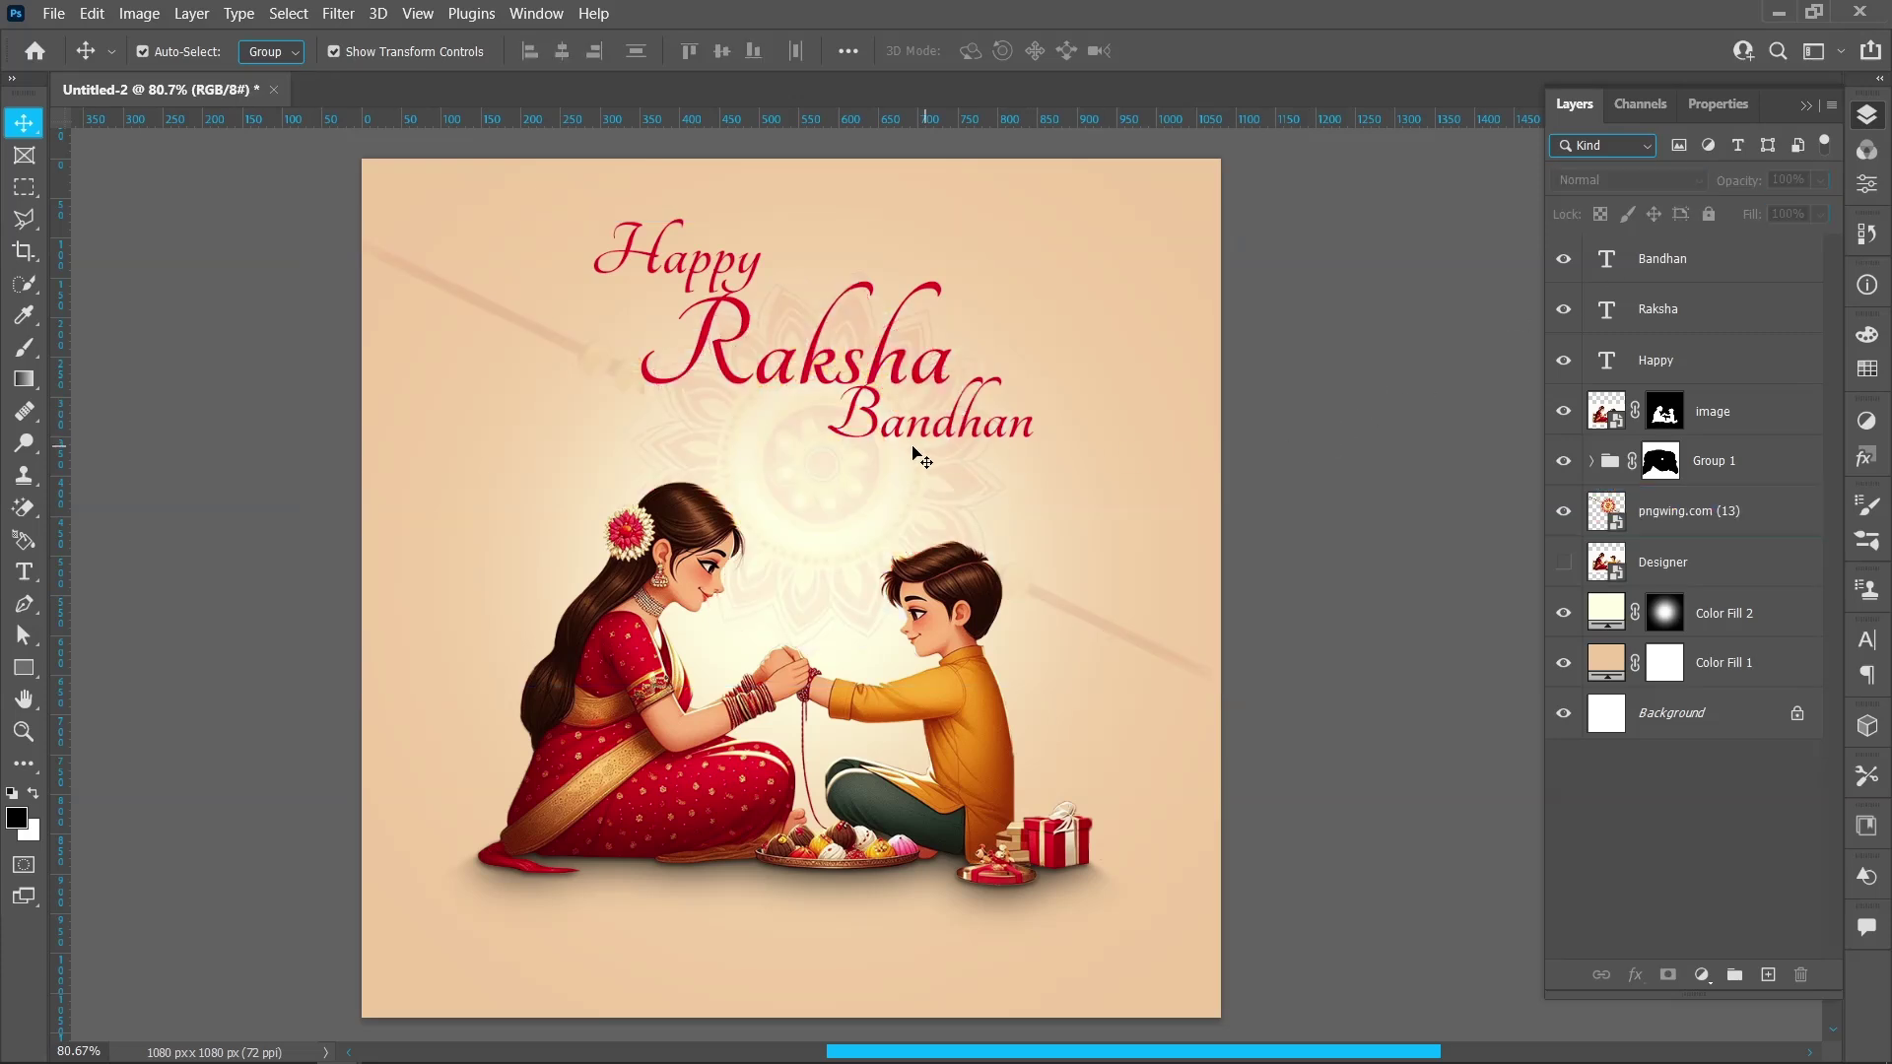
# - Shift the faint rakhi slightly down and re-tilt it to about 72°
pyautogui.moveTo(817, 471); pyautogui.dragTo(815, 490)
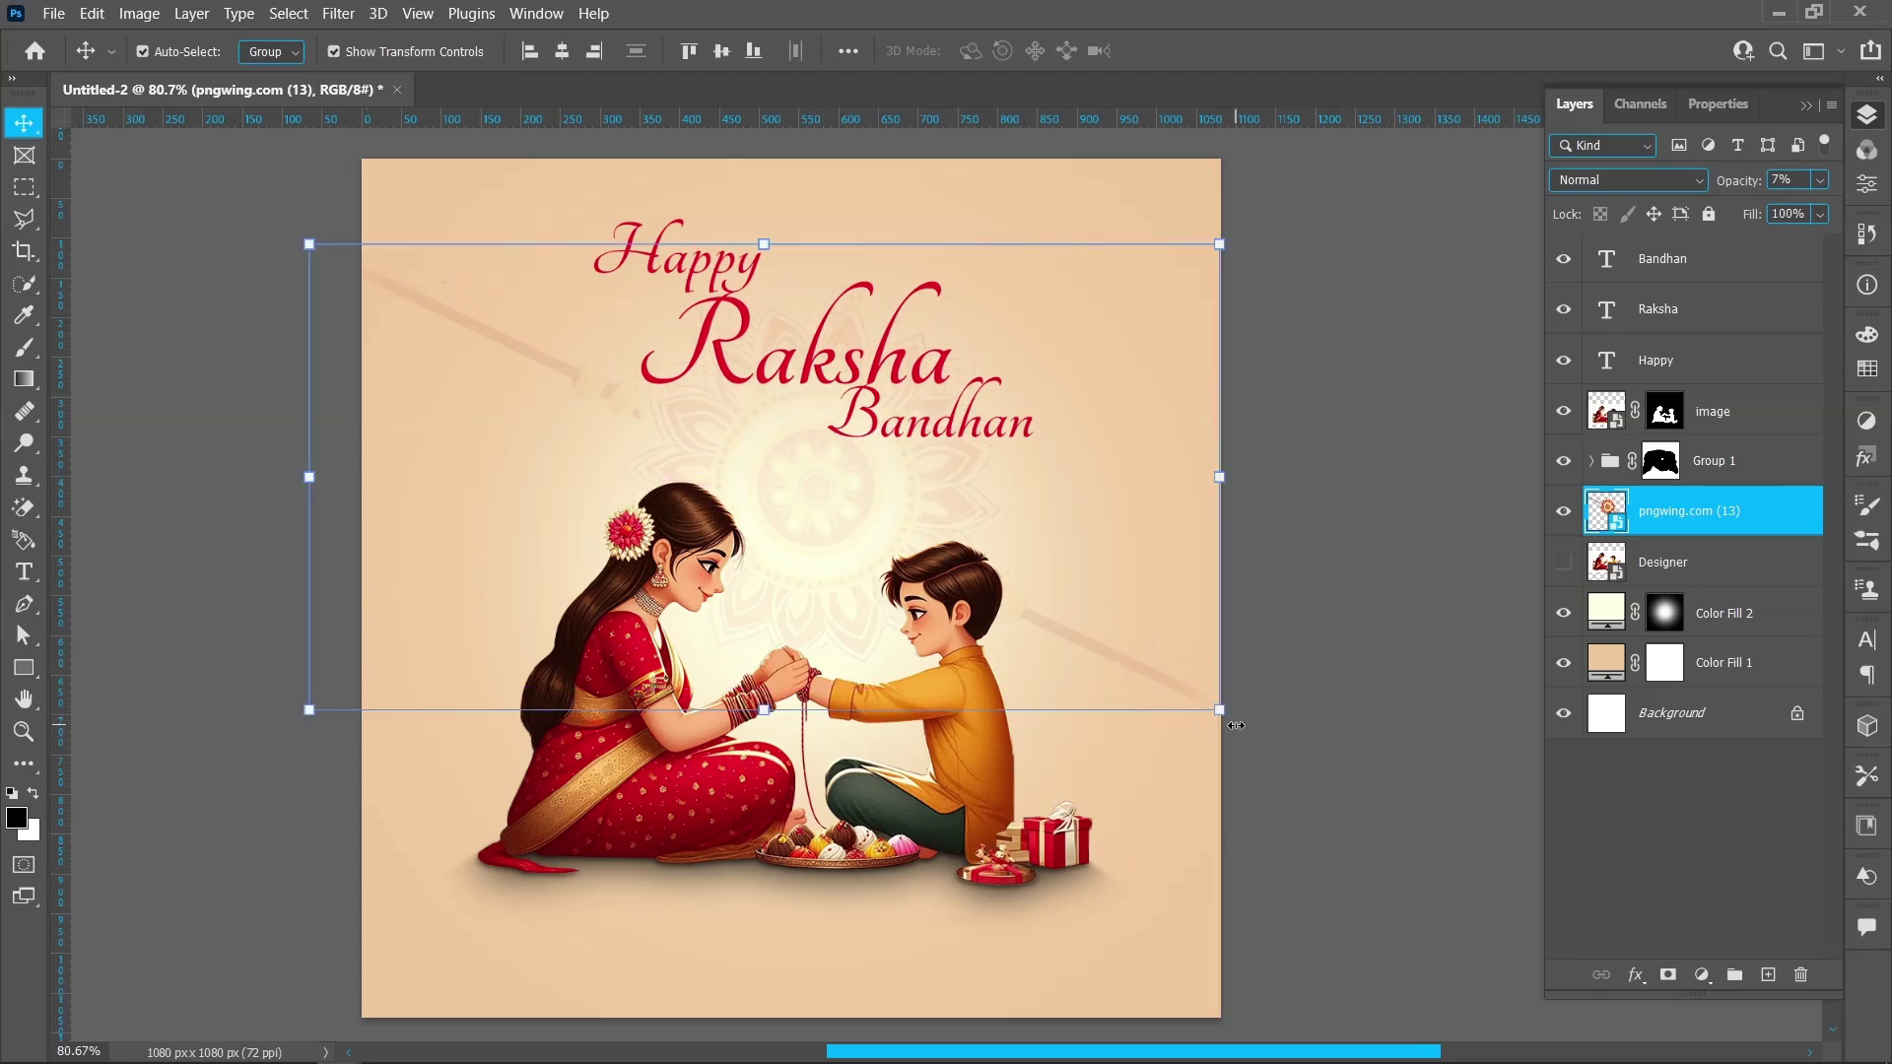
pyautogui.moveTo(1239, 729); pyautogui.dragTo(1254, 713)
pyautogui.moveTo(1278, 795); pyautogui.dragTo(1303, 749)
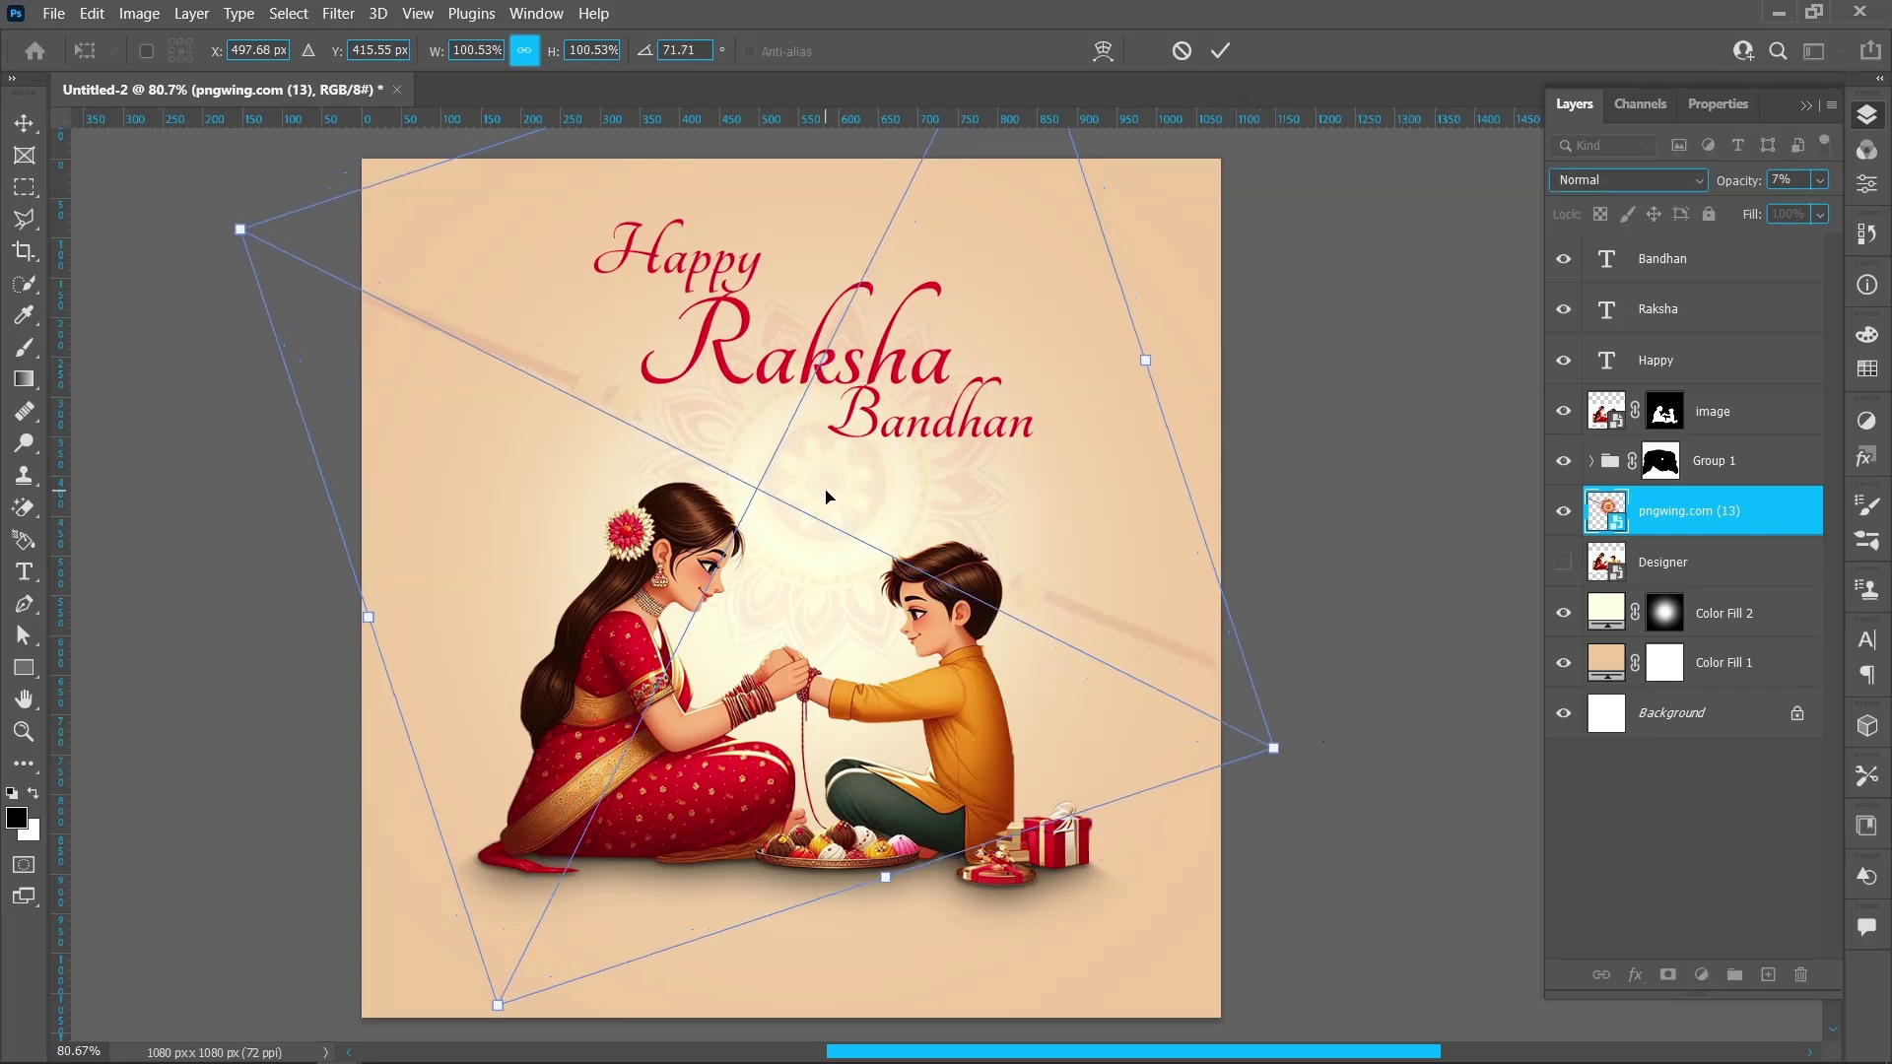
pyautogui.moveTo(826, 495); pyautogui.dragTo(815, 507)
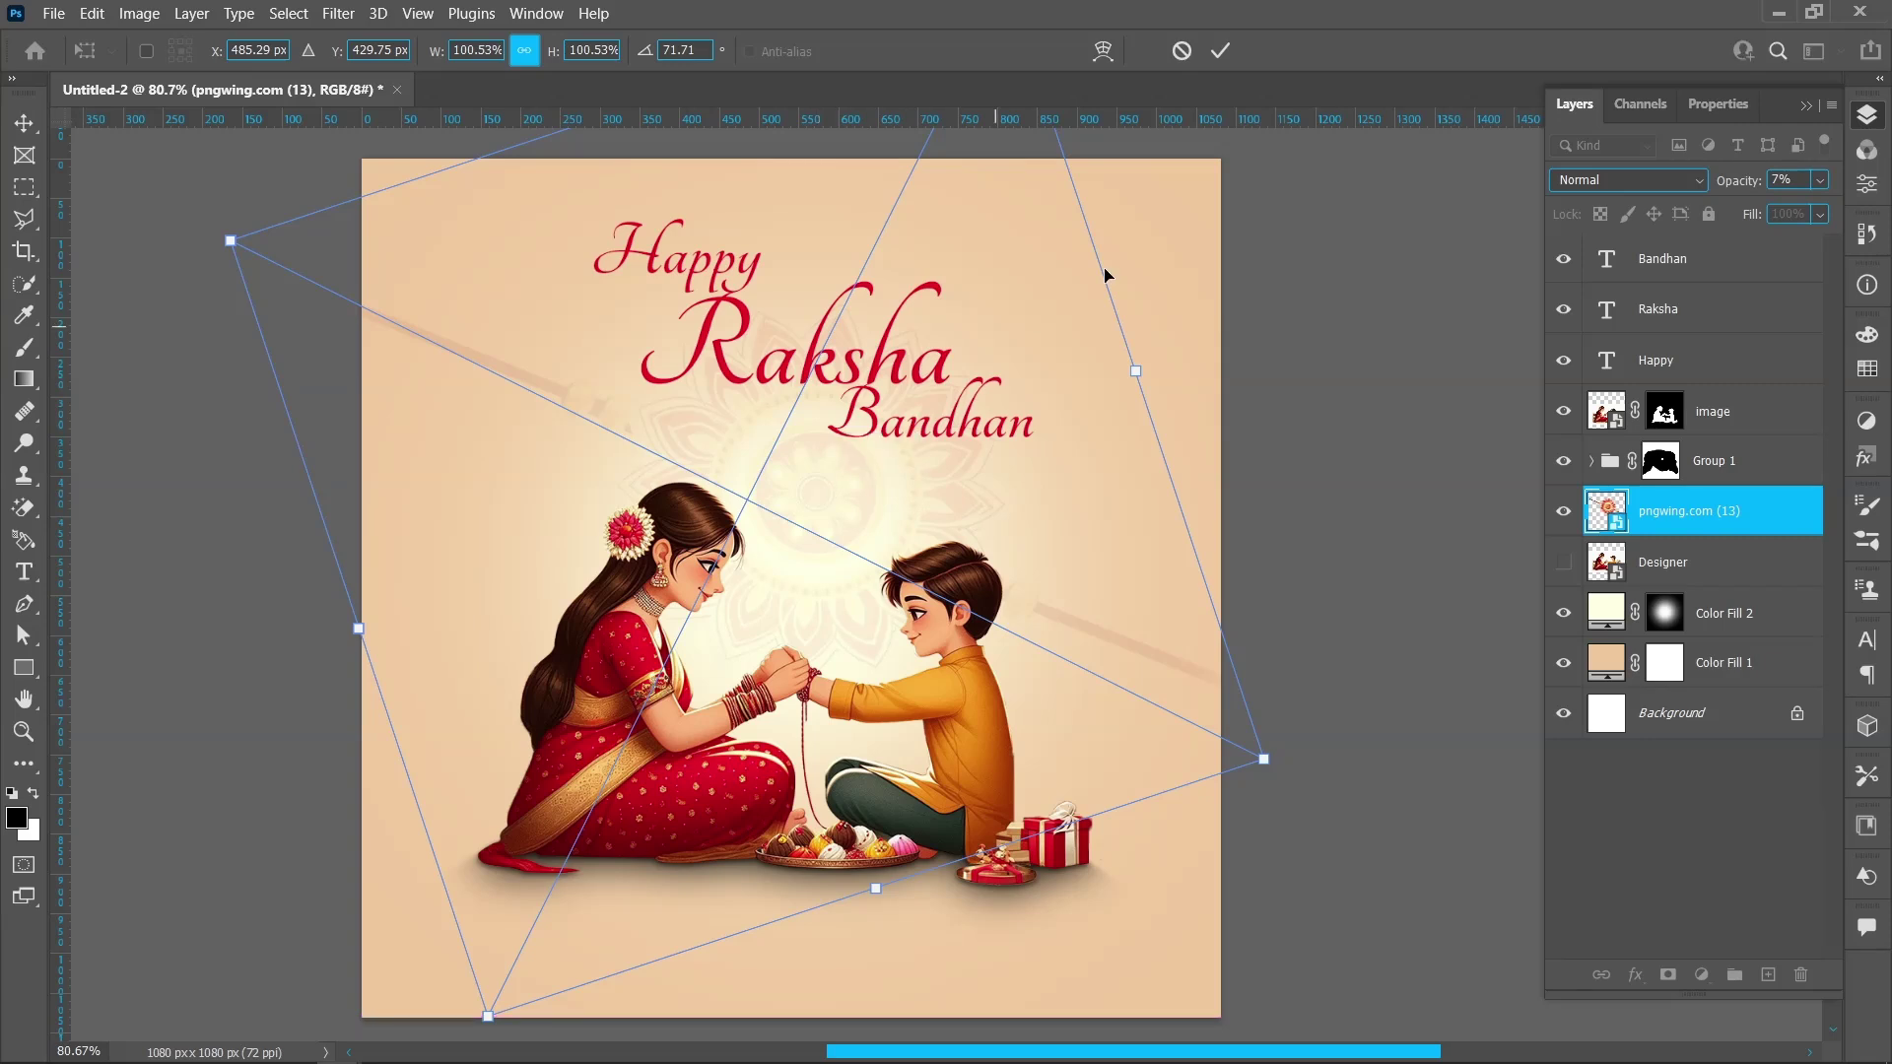
pyautogui.click(1220, 50)
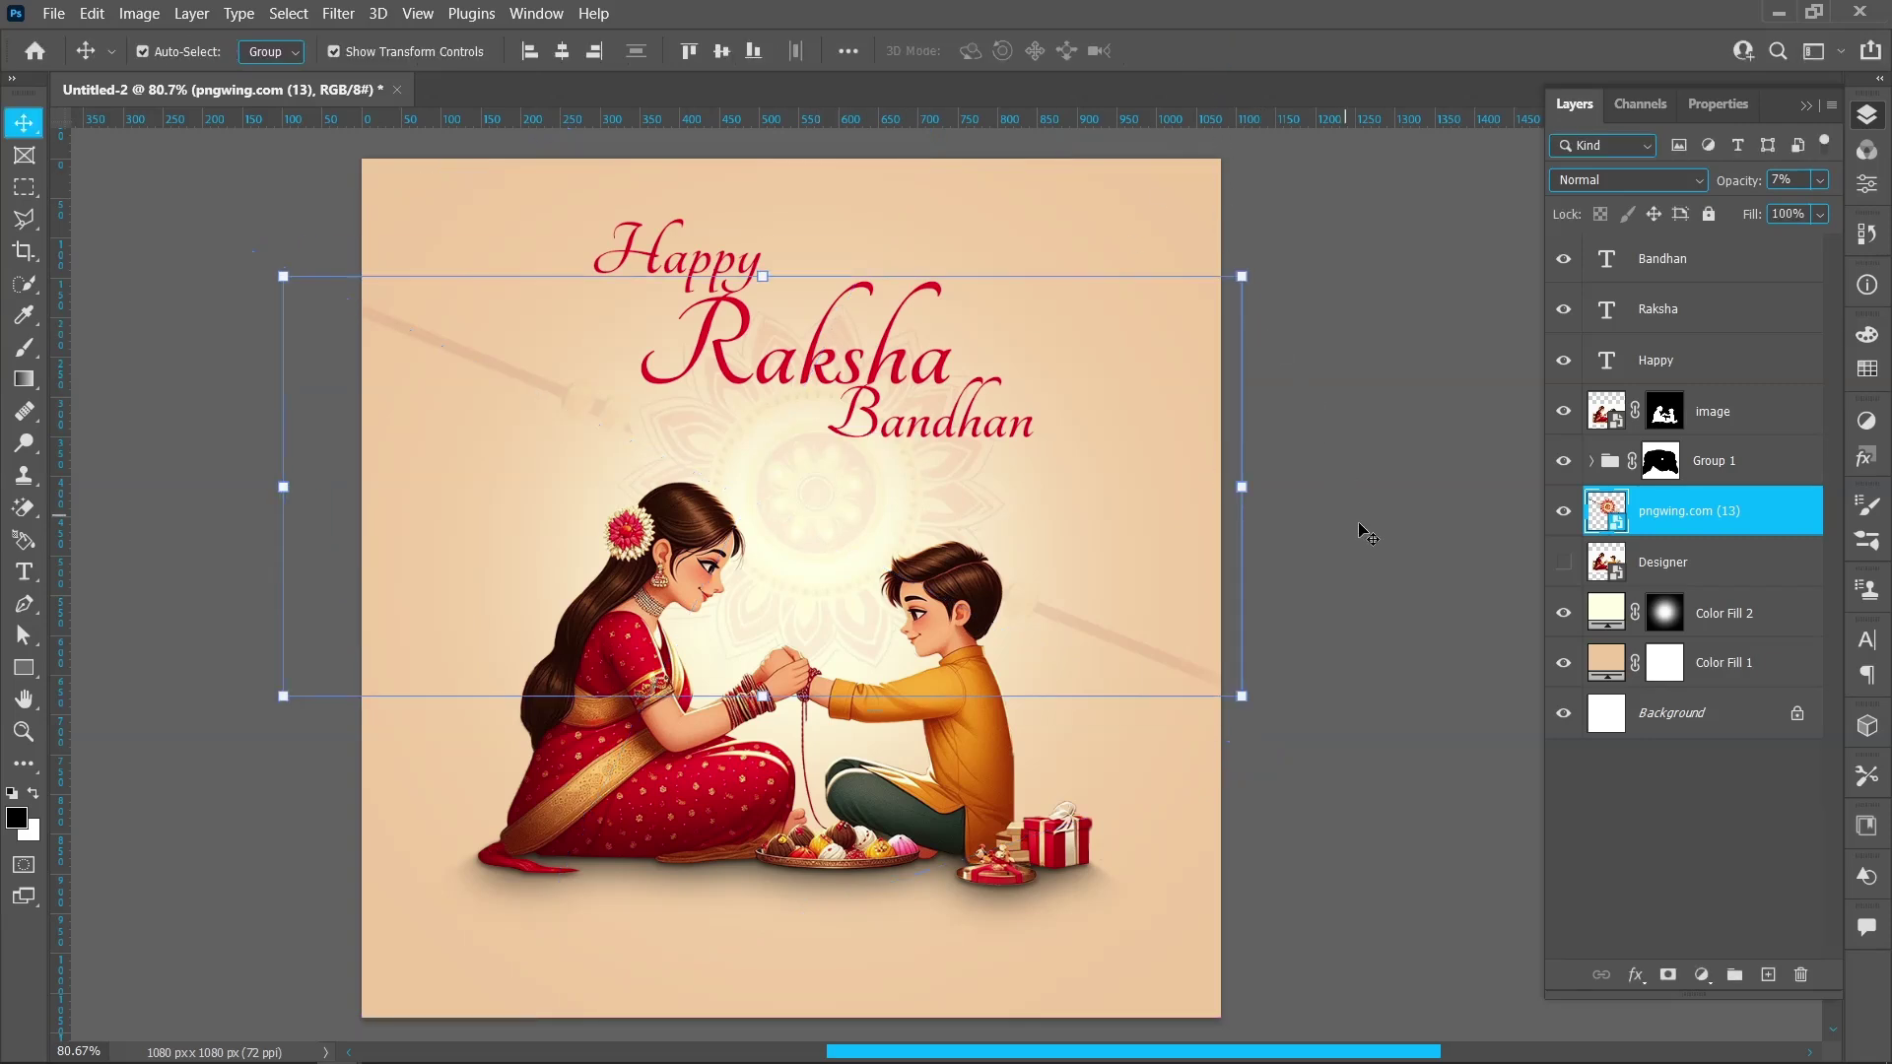
# - Start a new horizontal text layer just below the siblings
pyautogui.click(1393, 576)
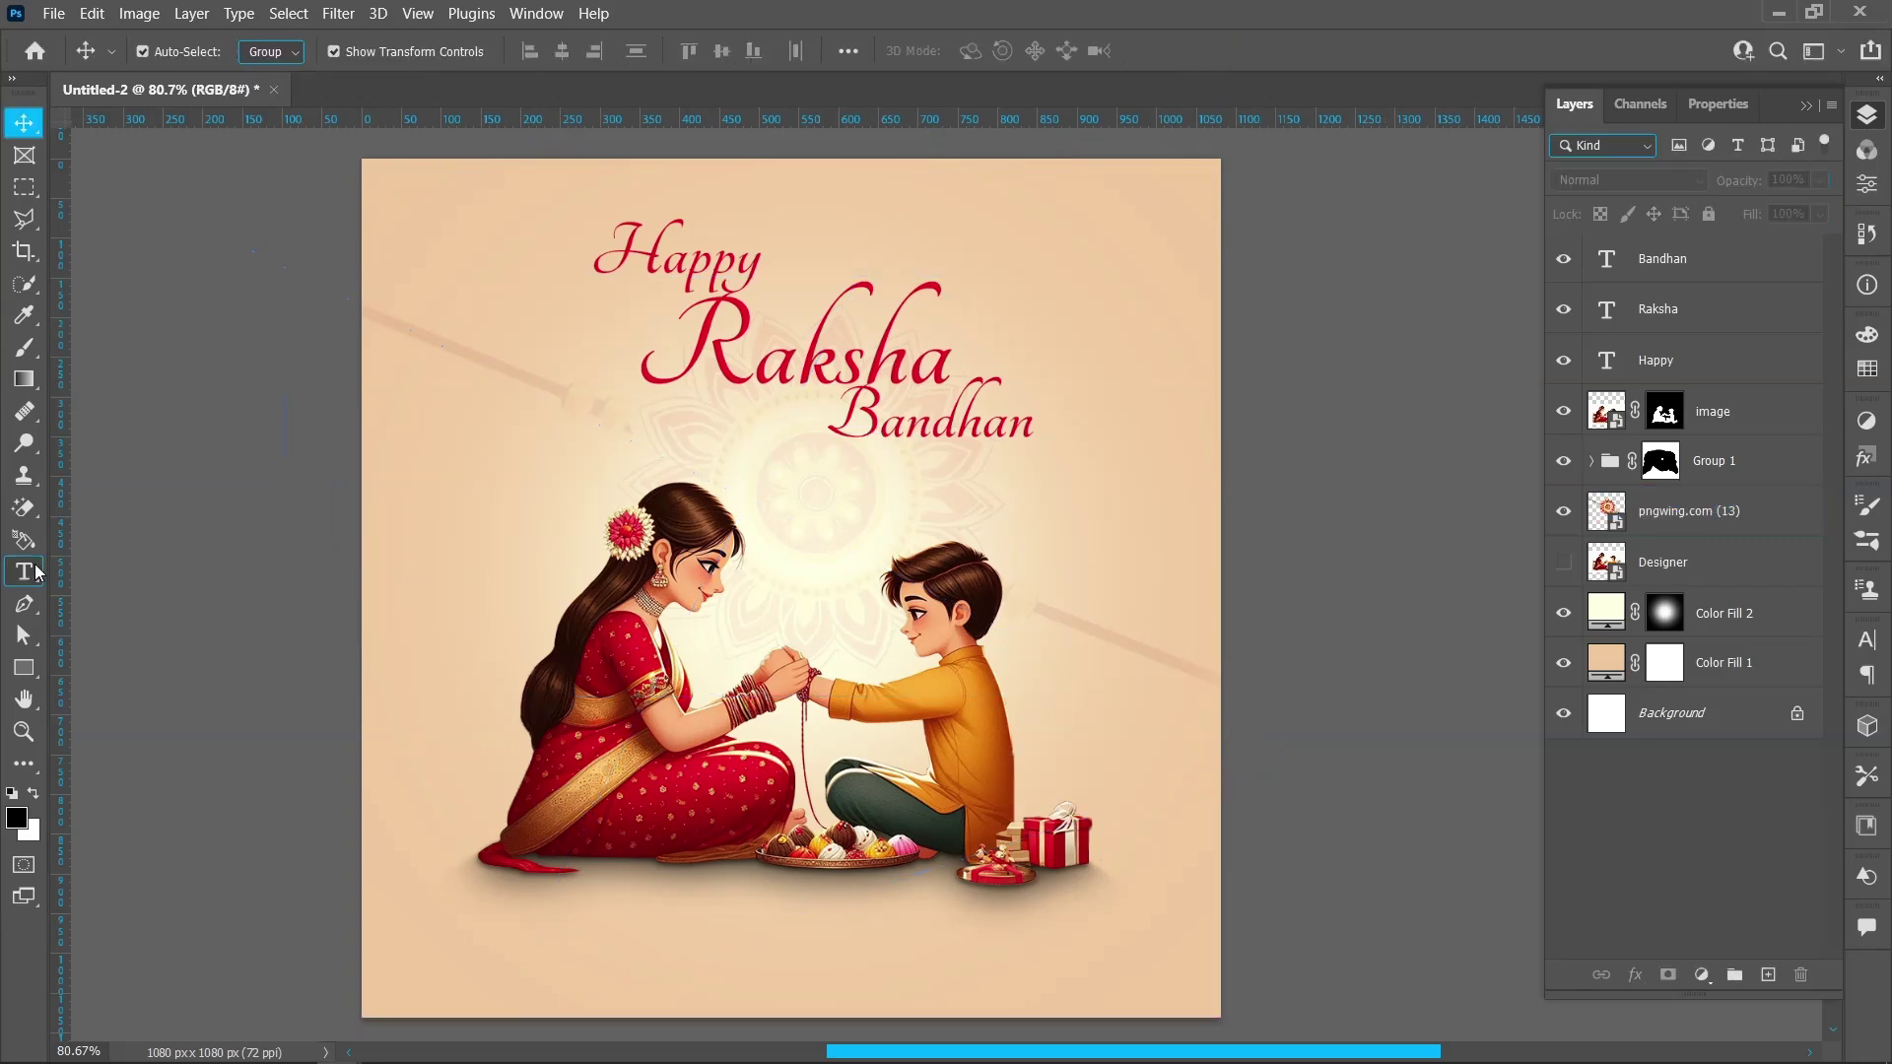
pyautogui.click(24, 571)
pyautogui.click(135, 579)
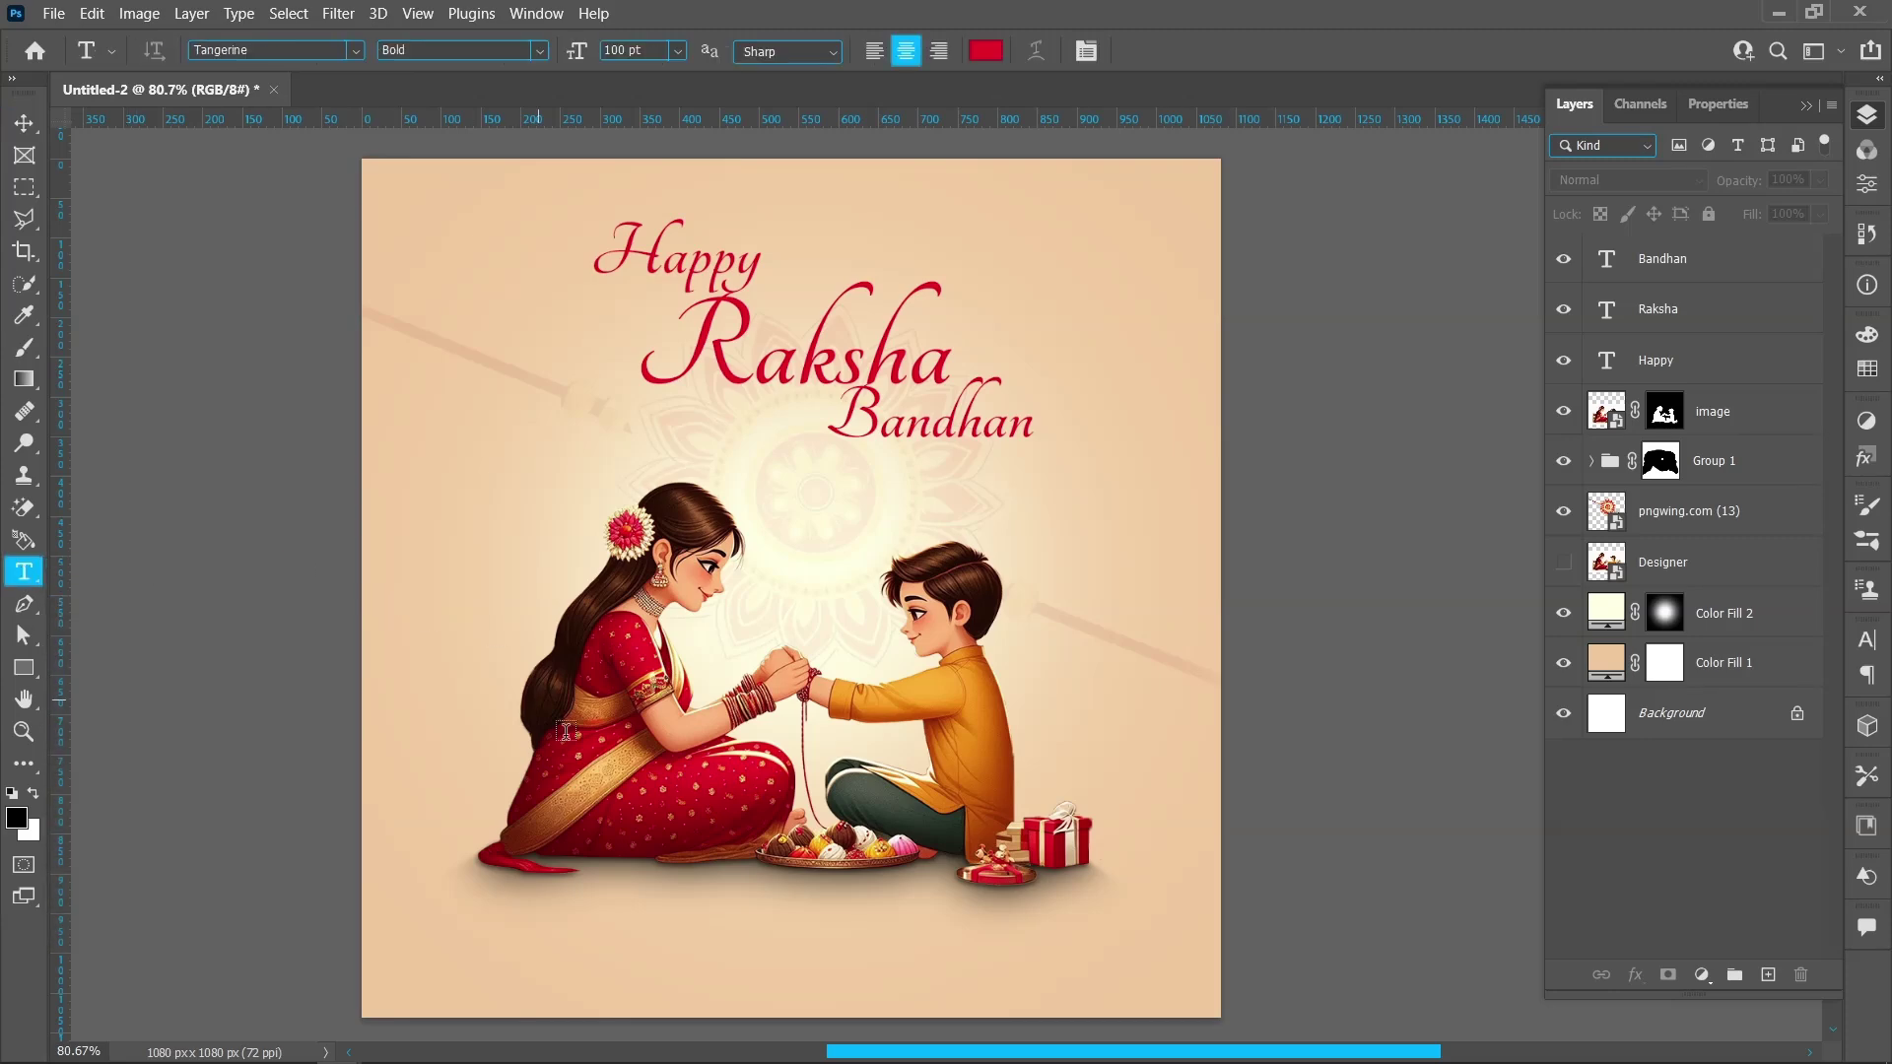
pyautogui.click(679, 930)
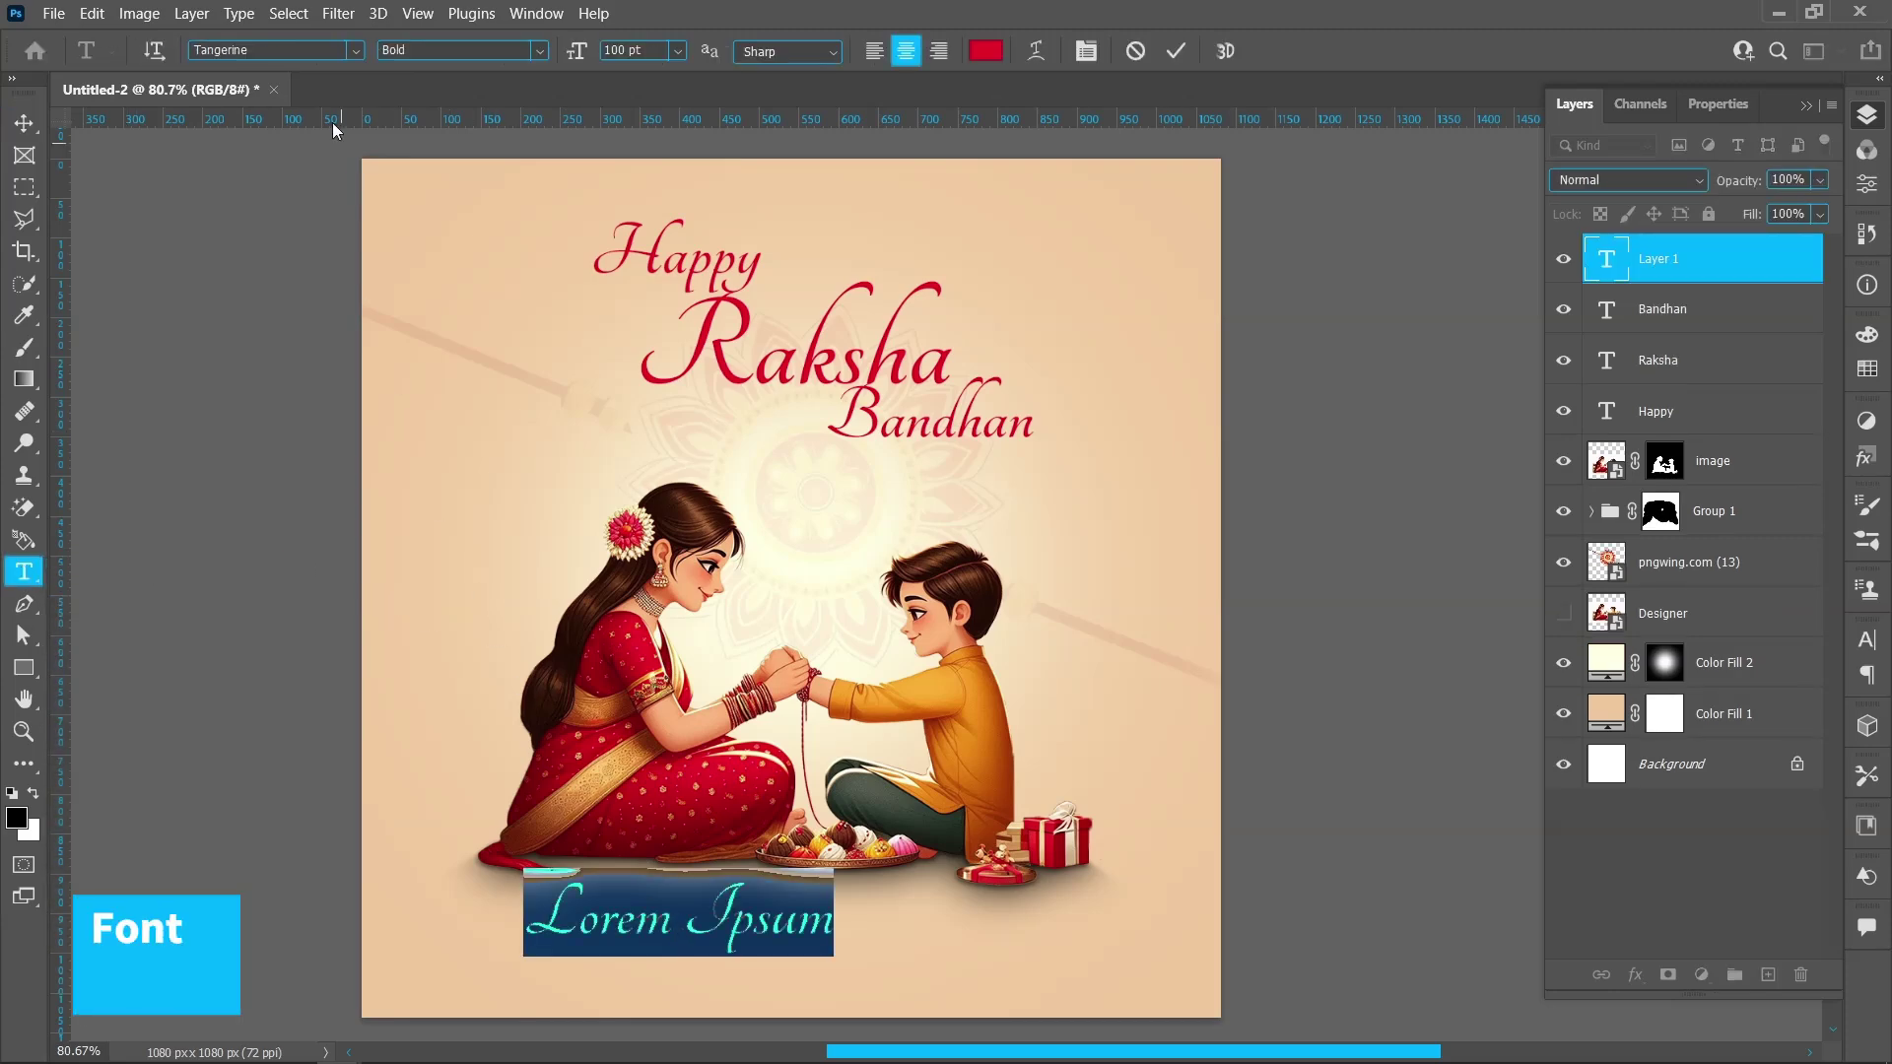
# - Set Poppins Regular 20 pt and paste the tagline 'A bond of love, a bond of joy…'
pyautogui.click(355, 48)
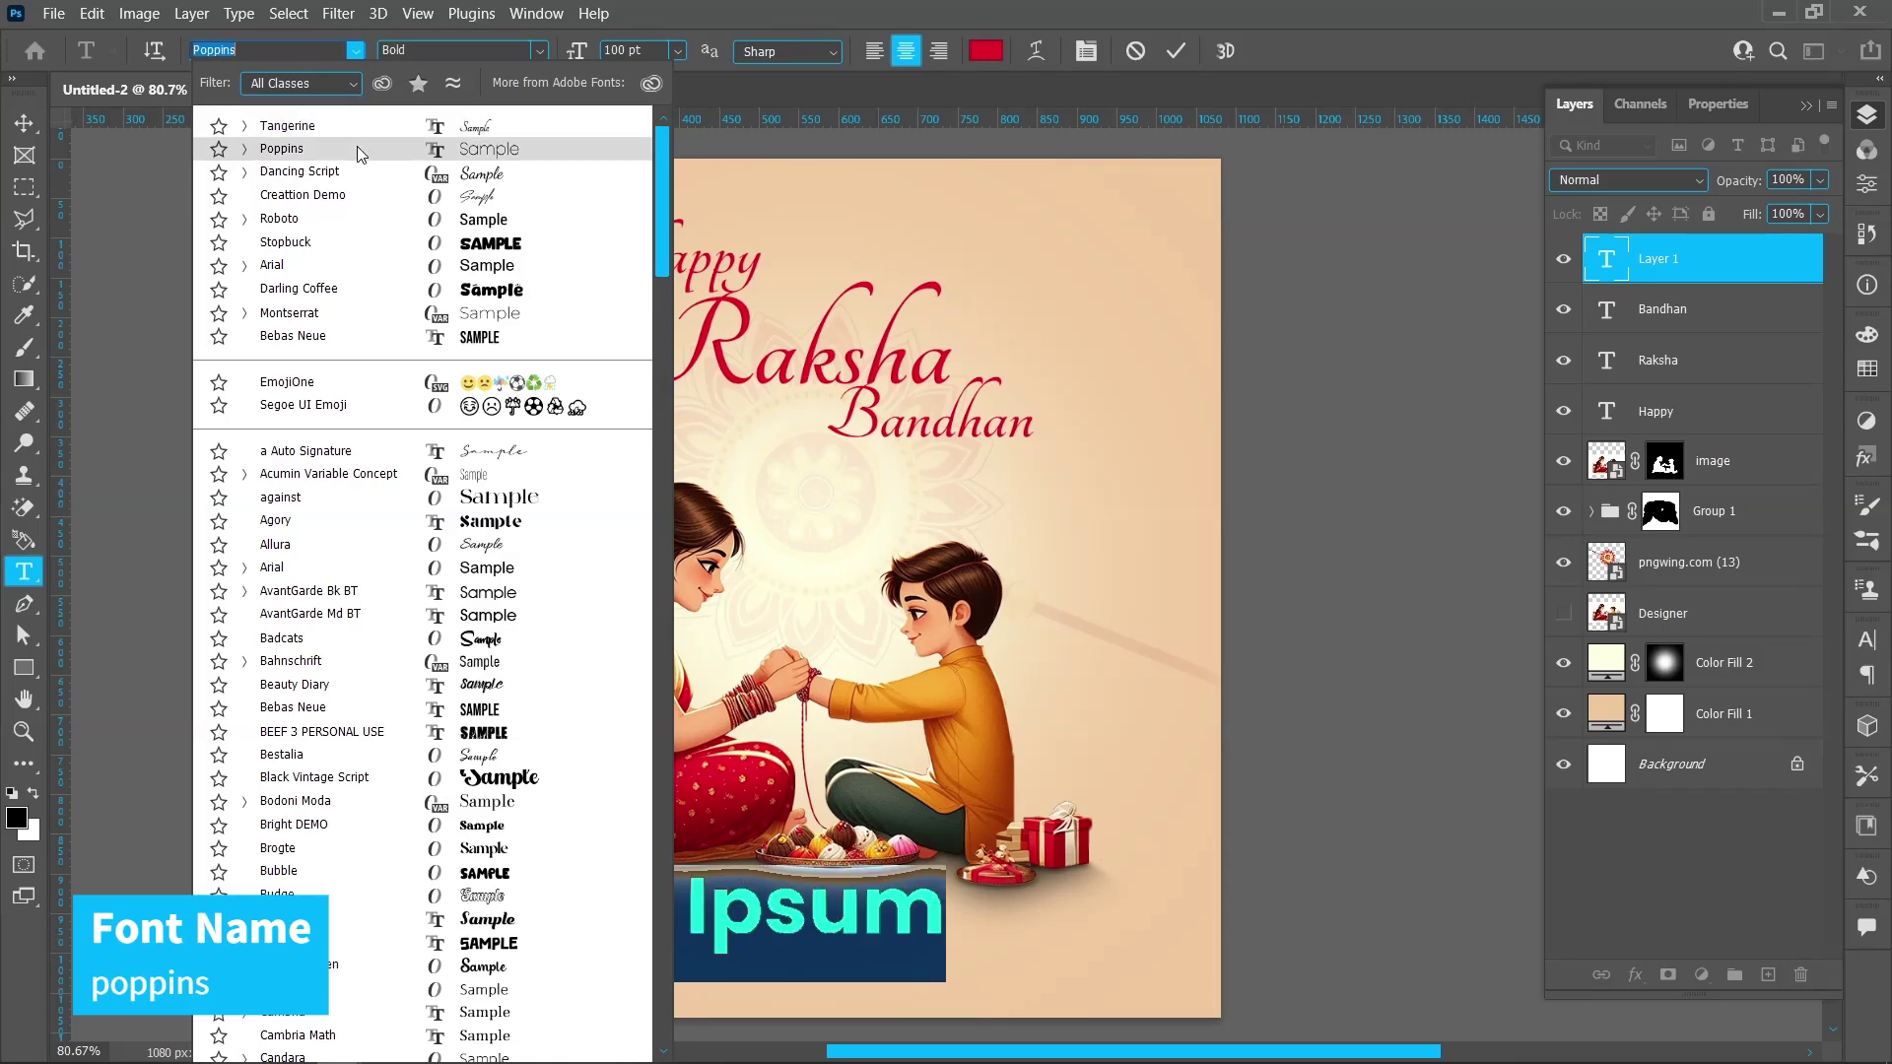
pyautogui.click(356, 148)
pyautogui.click(540, 51)
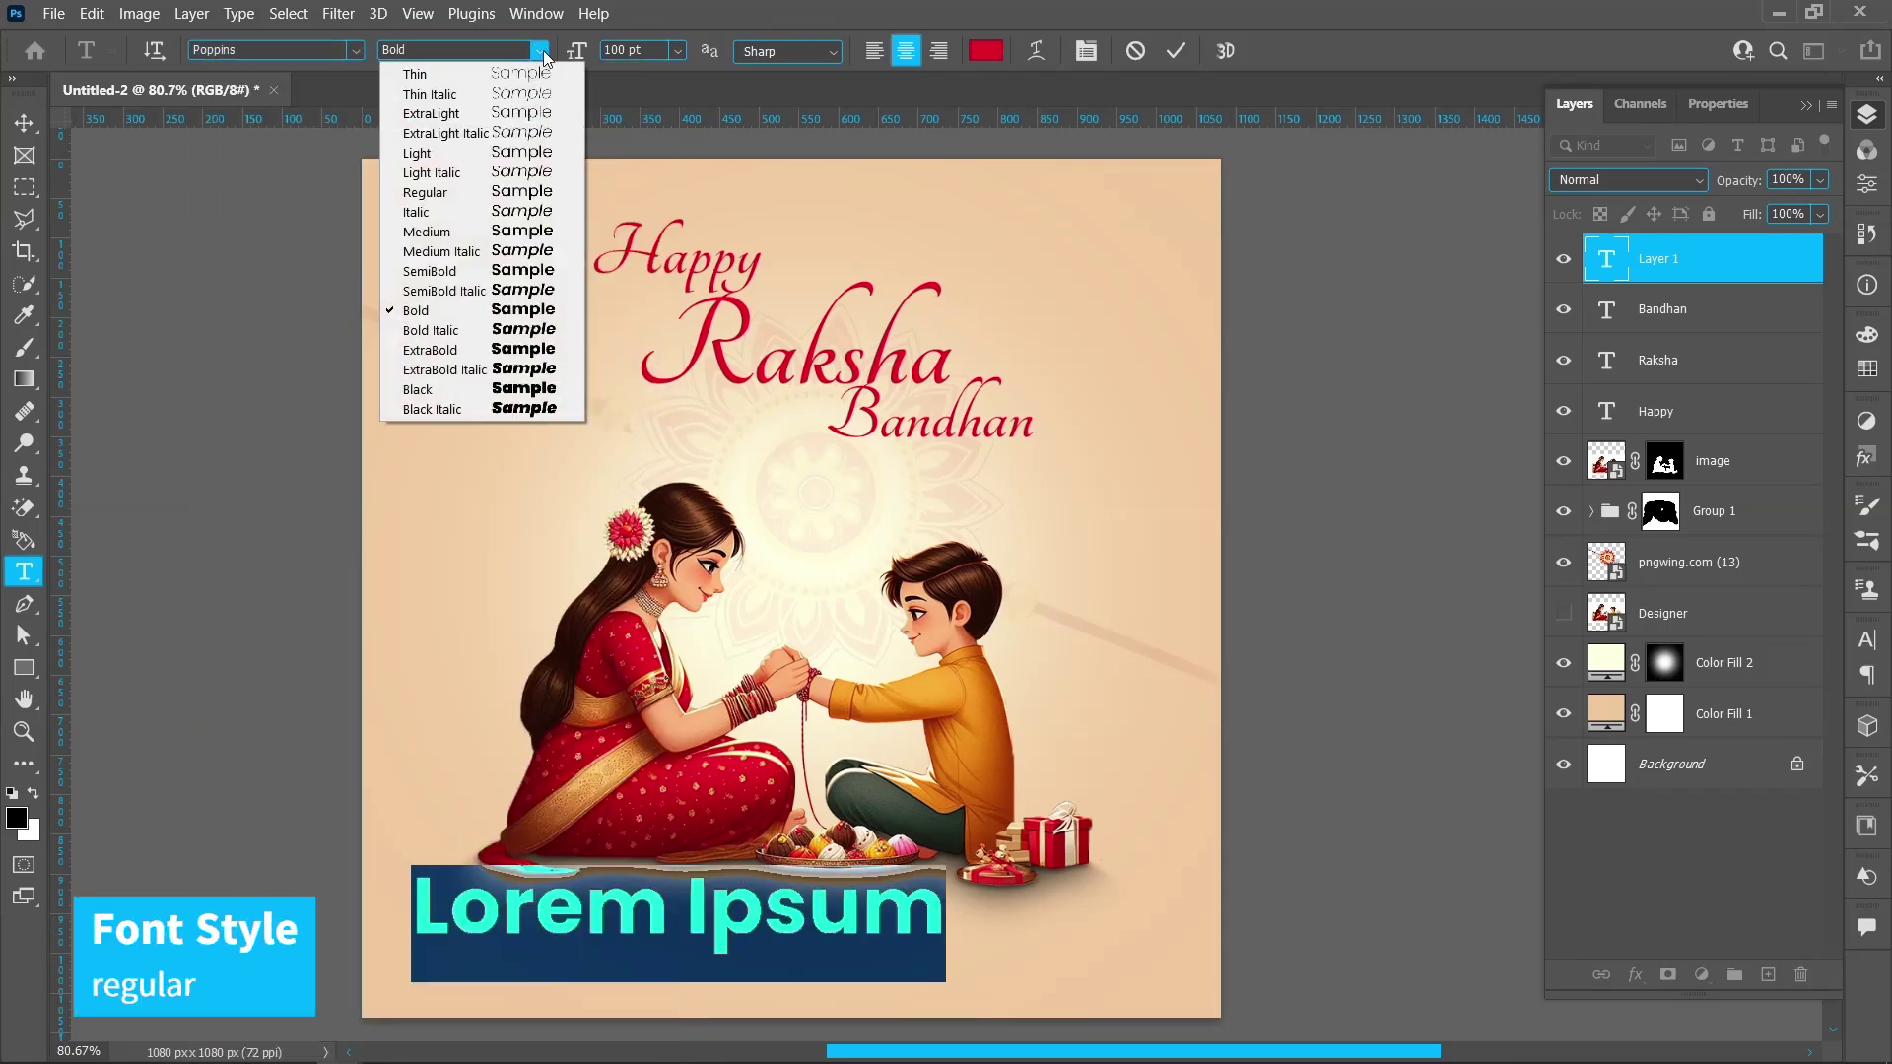
pyautogui.click(505, 189)
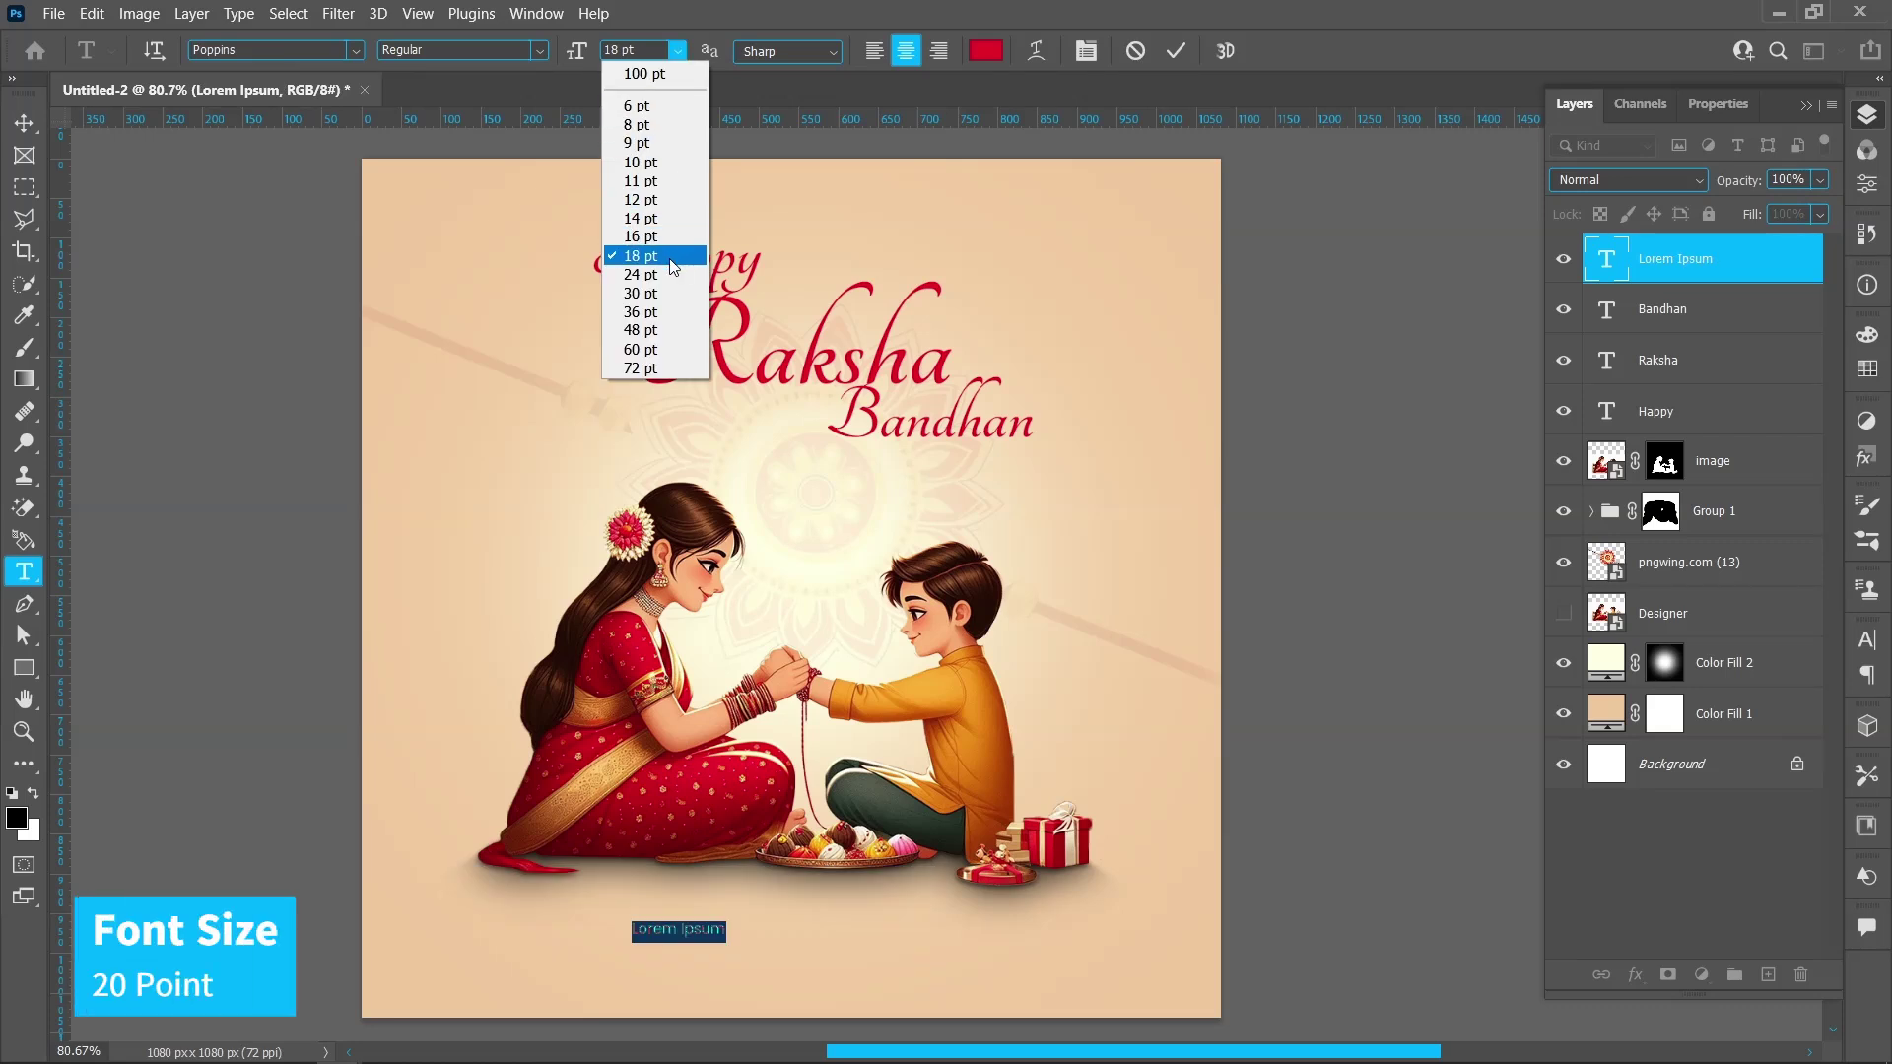
pyautogui.click(669, 256)
pyautogui.click(656, 49)
pyautogui.write('20')
pyautogui.press('Return')
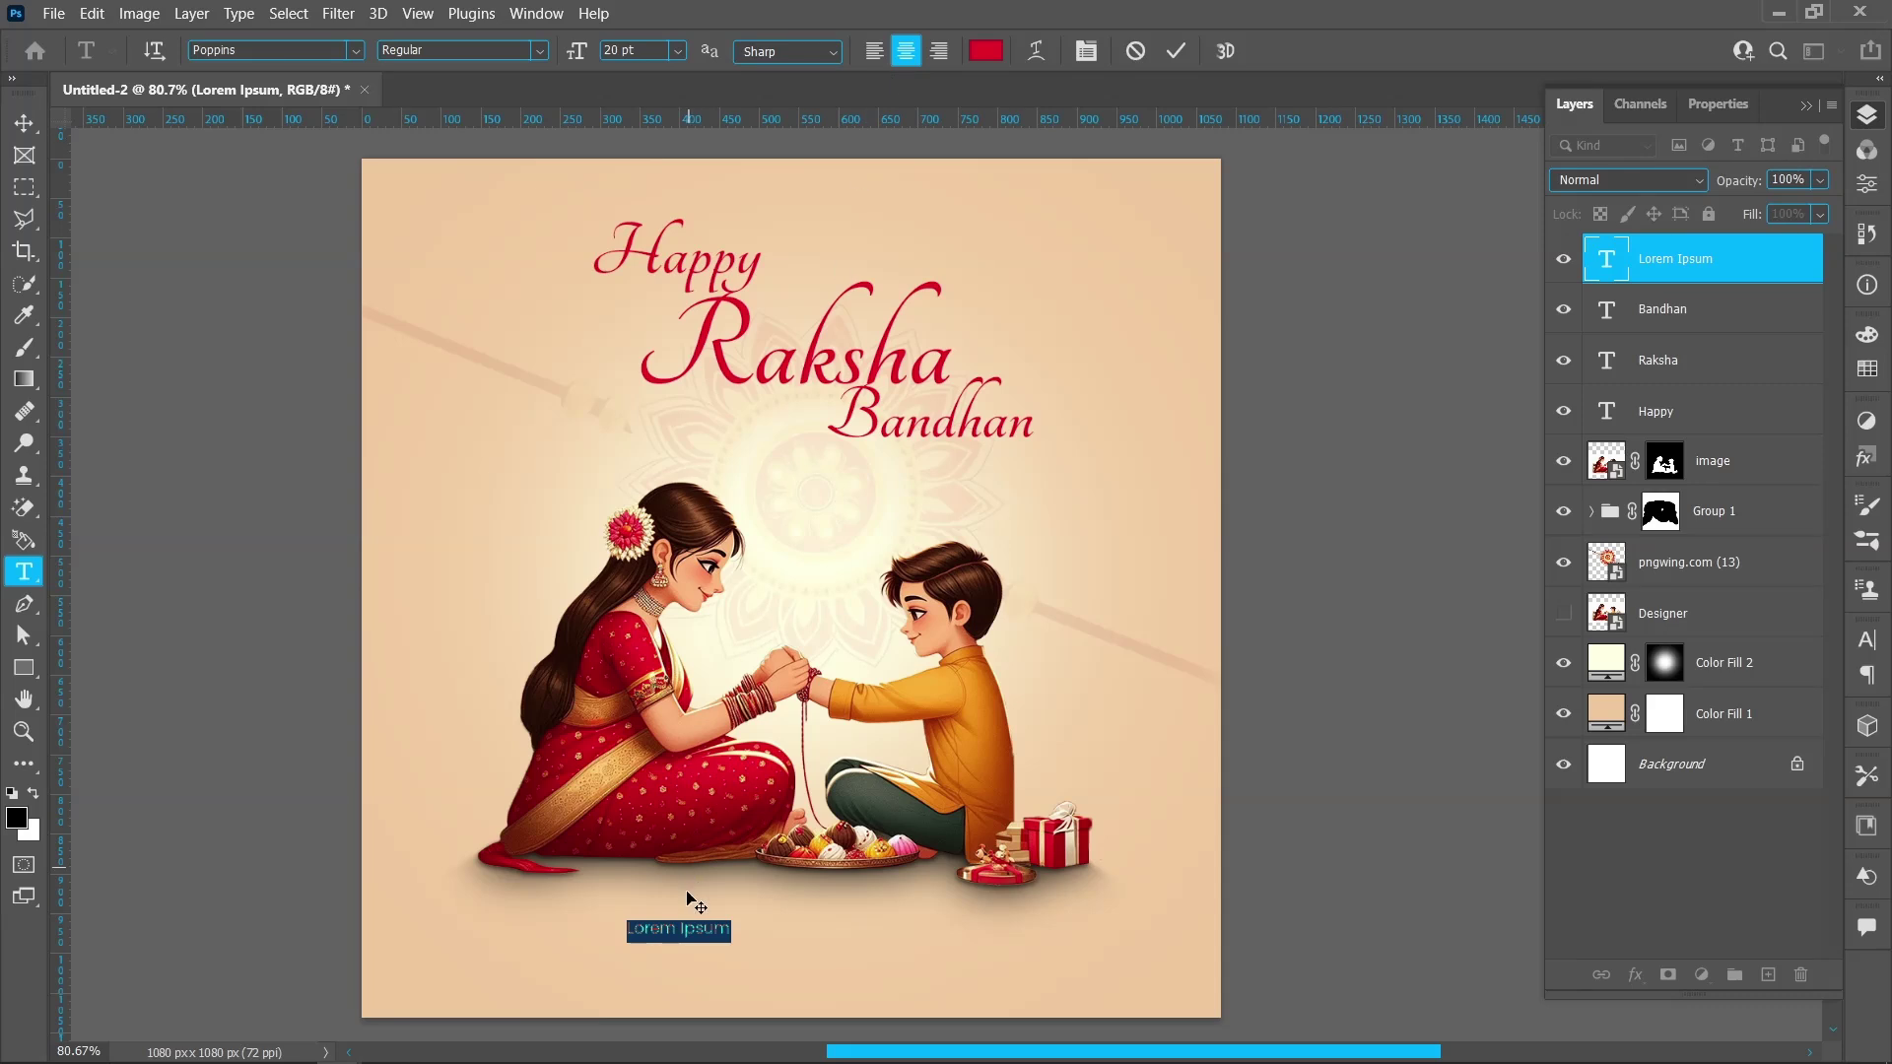
pyautogui.write('A bond of love, a bond of joy, the bond that brings happiness and care.')
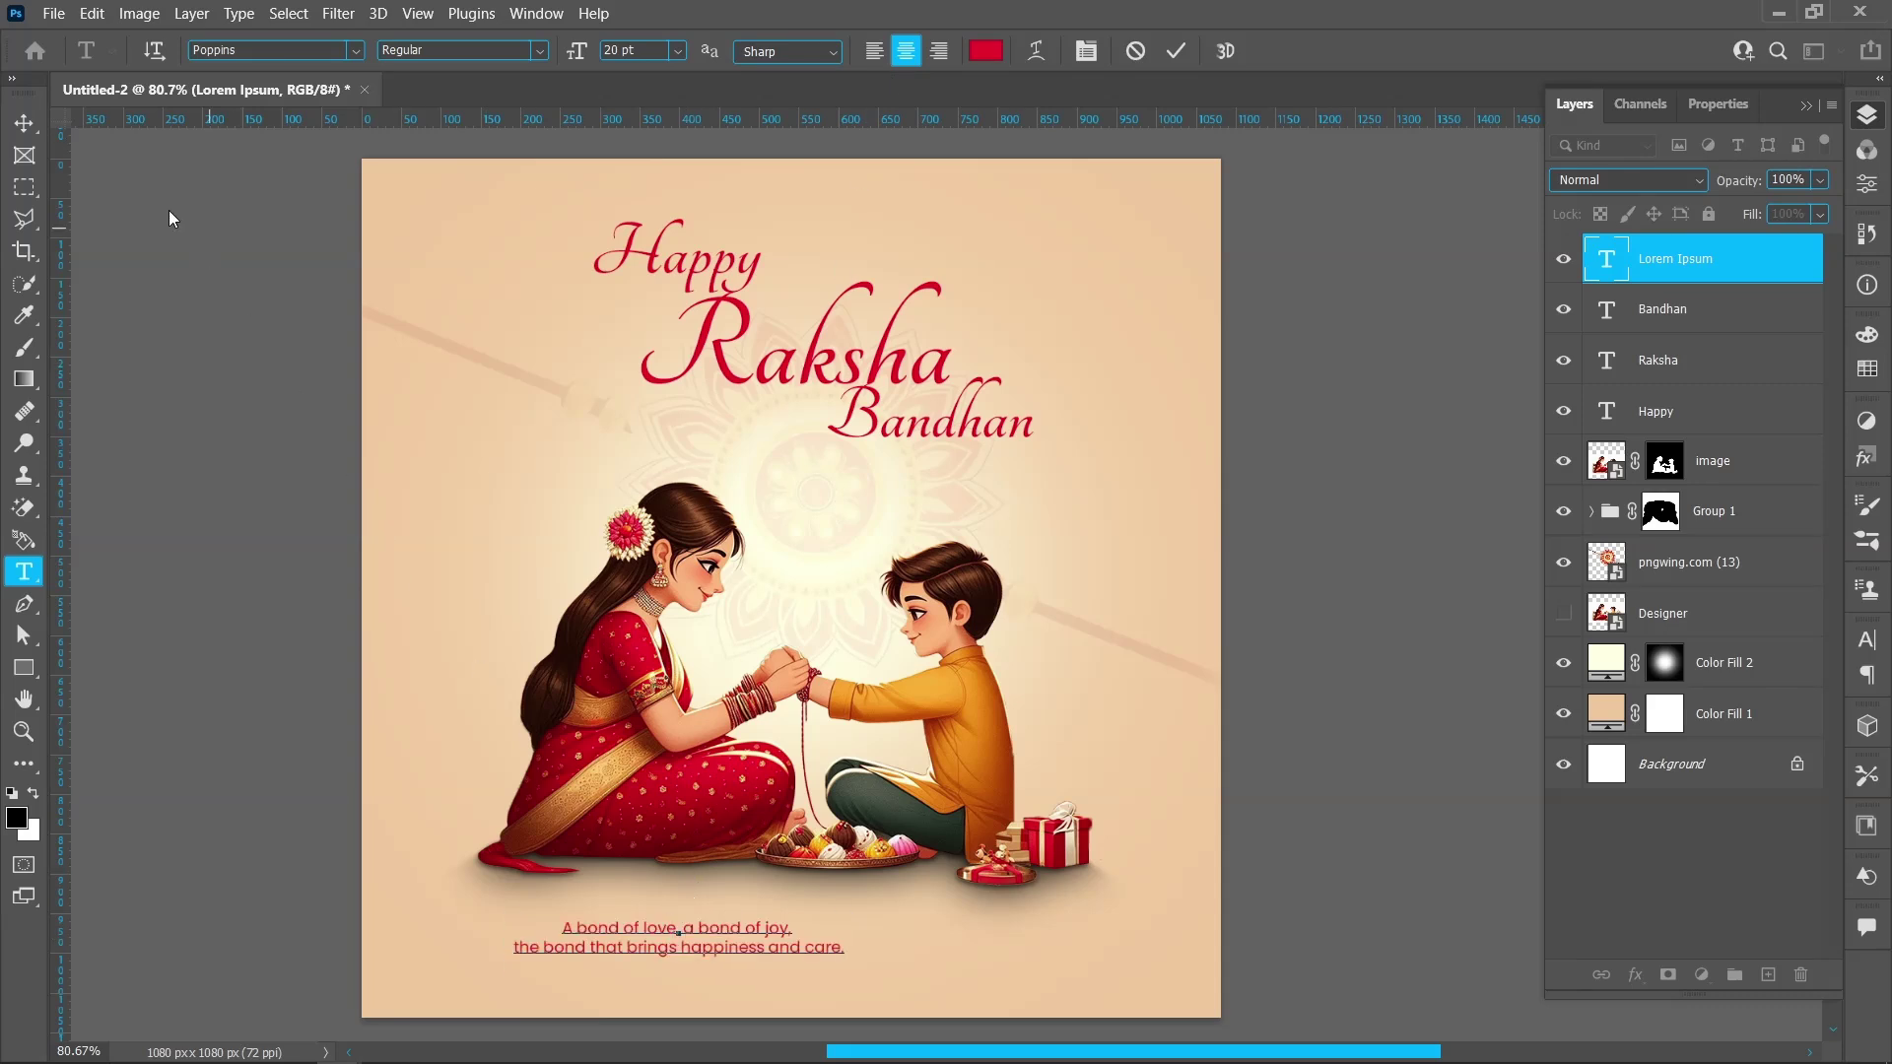
# - Move the two-line tagline down near the bottom edge and centre it horizontally on the canvas
pyautogui.click(24, 122)
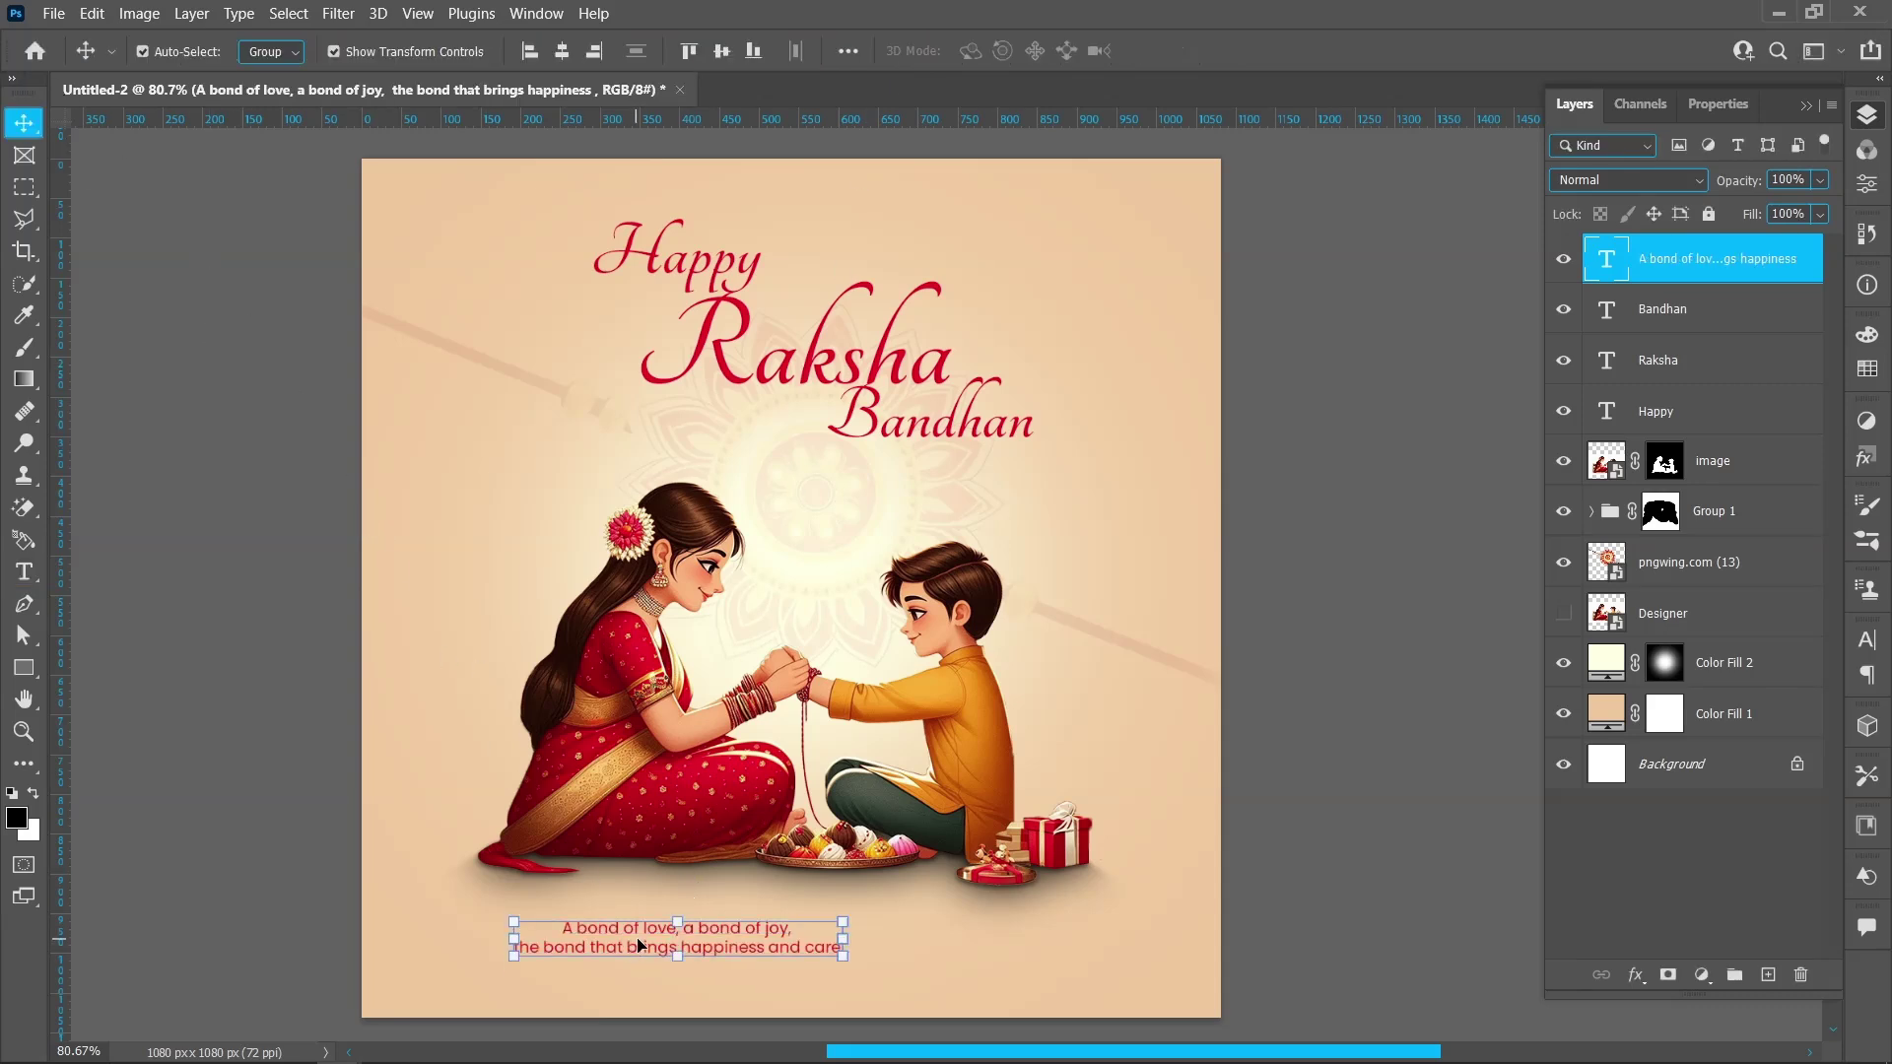
pyautogui.moveTo(638, 946); pyautogui.dragTo(763, 967)
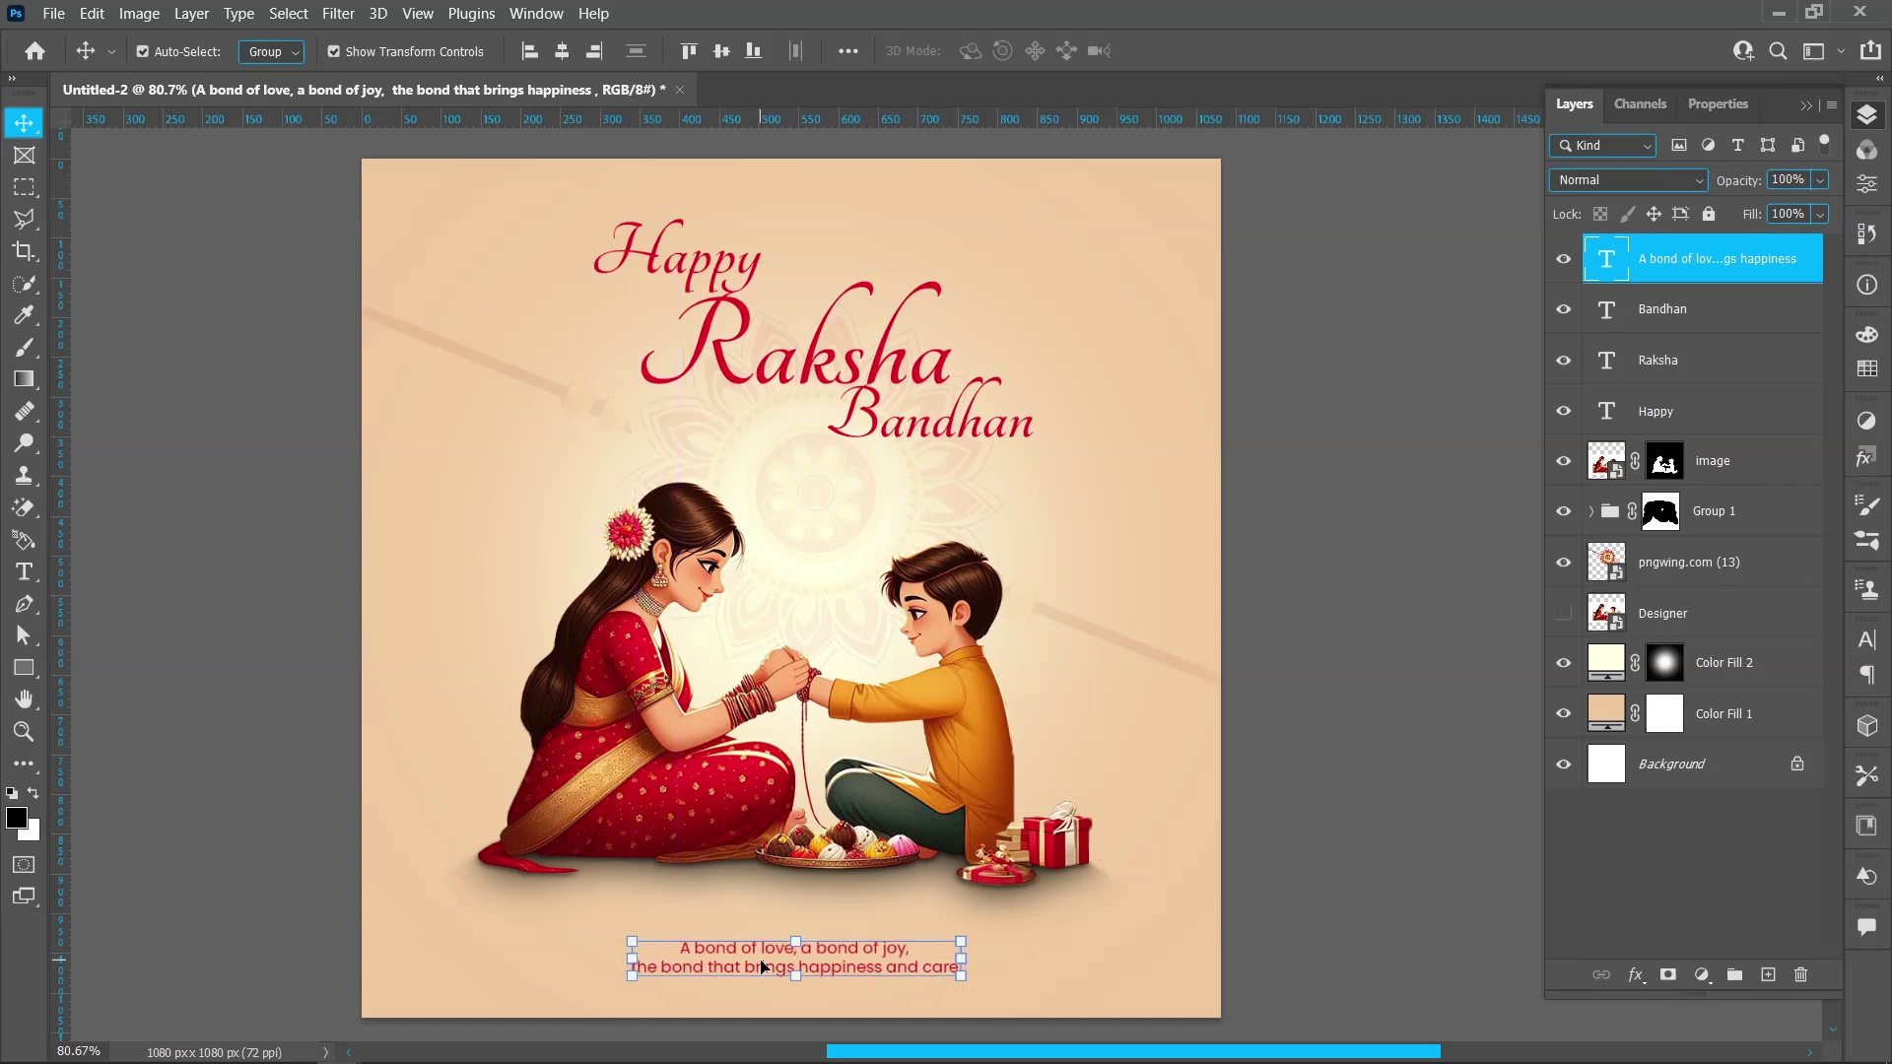
pyautogui.click(560, 51)
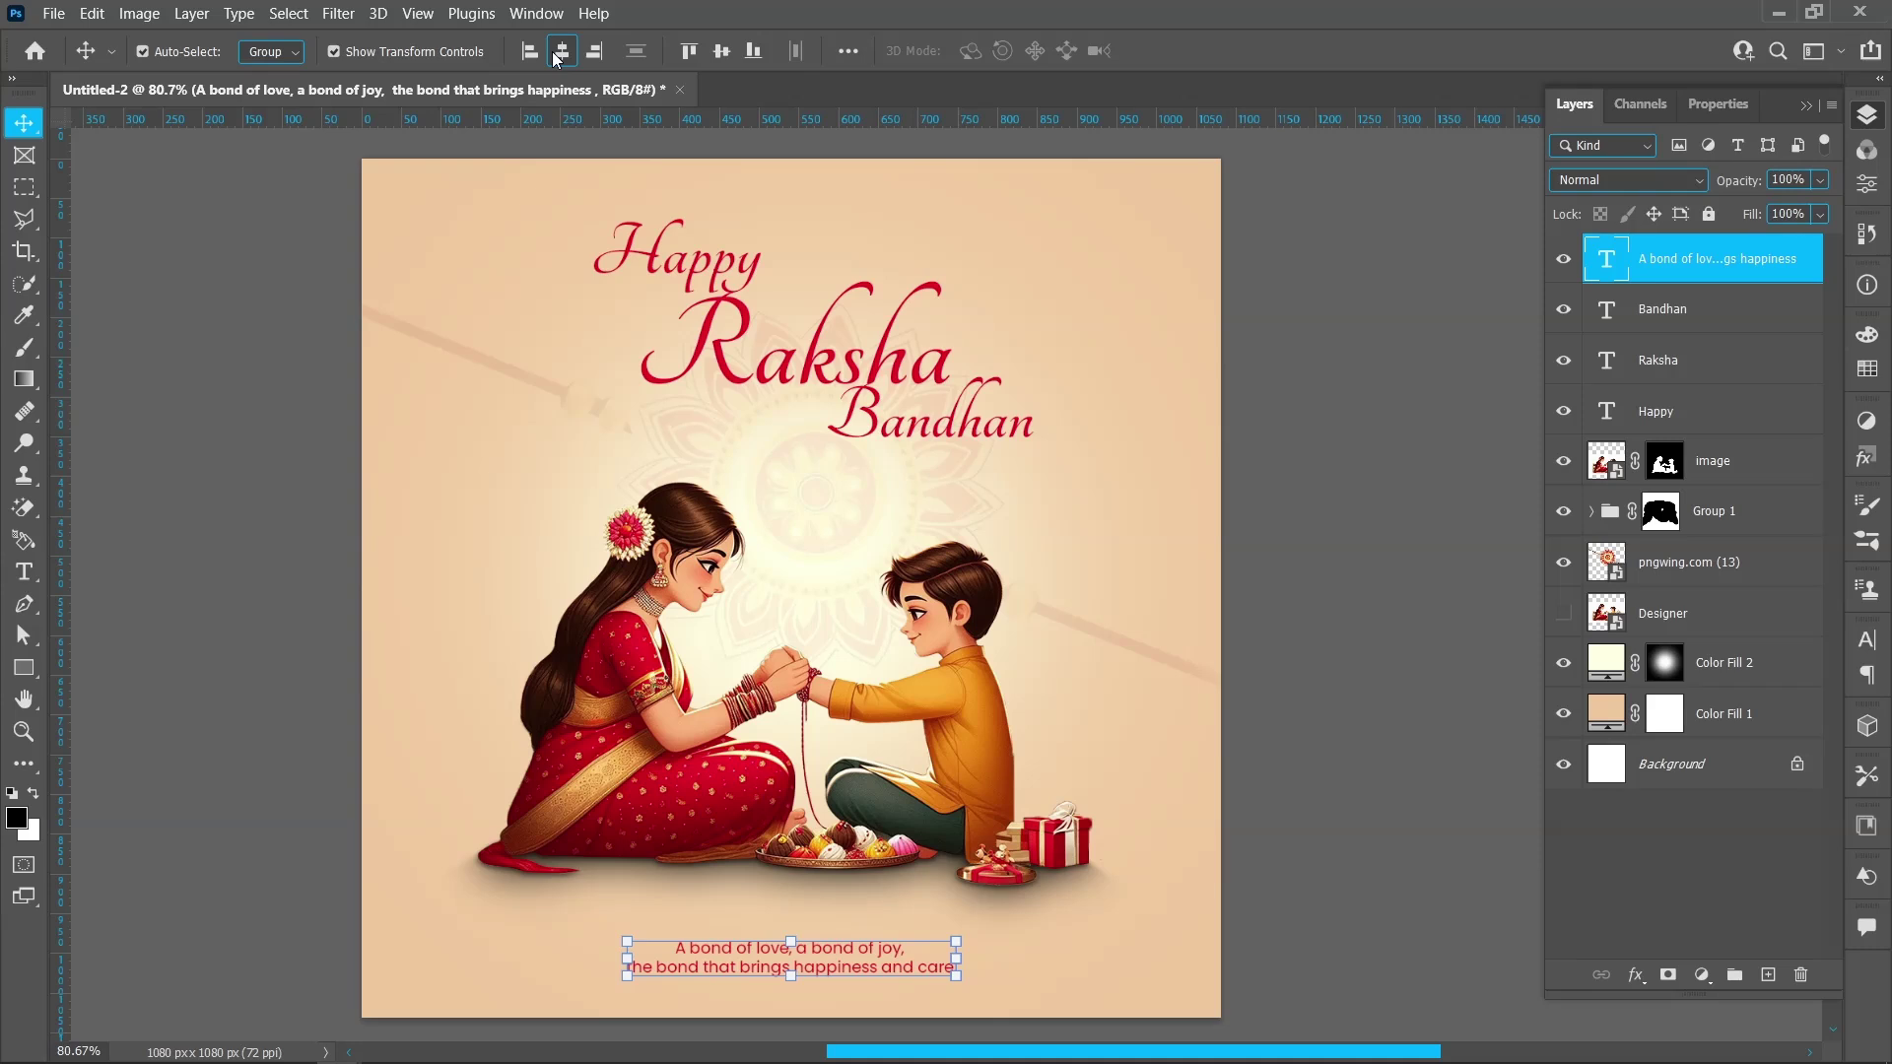
pyautogui.click(847, 51)
pyautogui.click(914, 273)
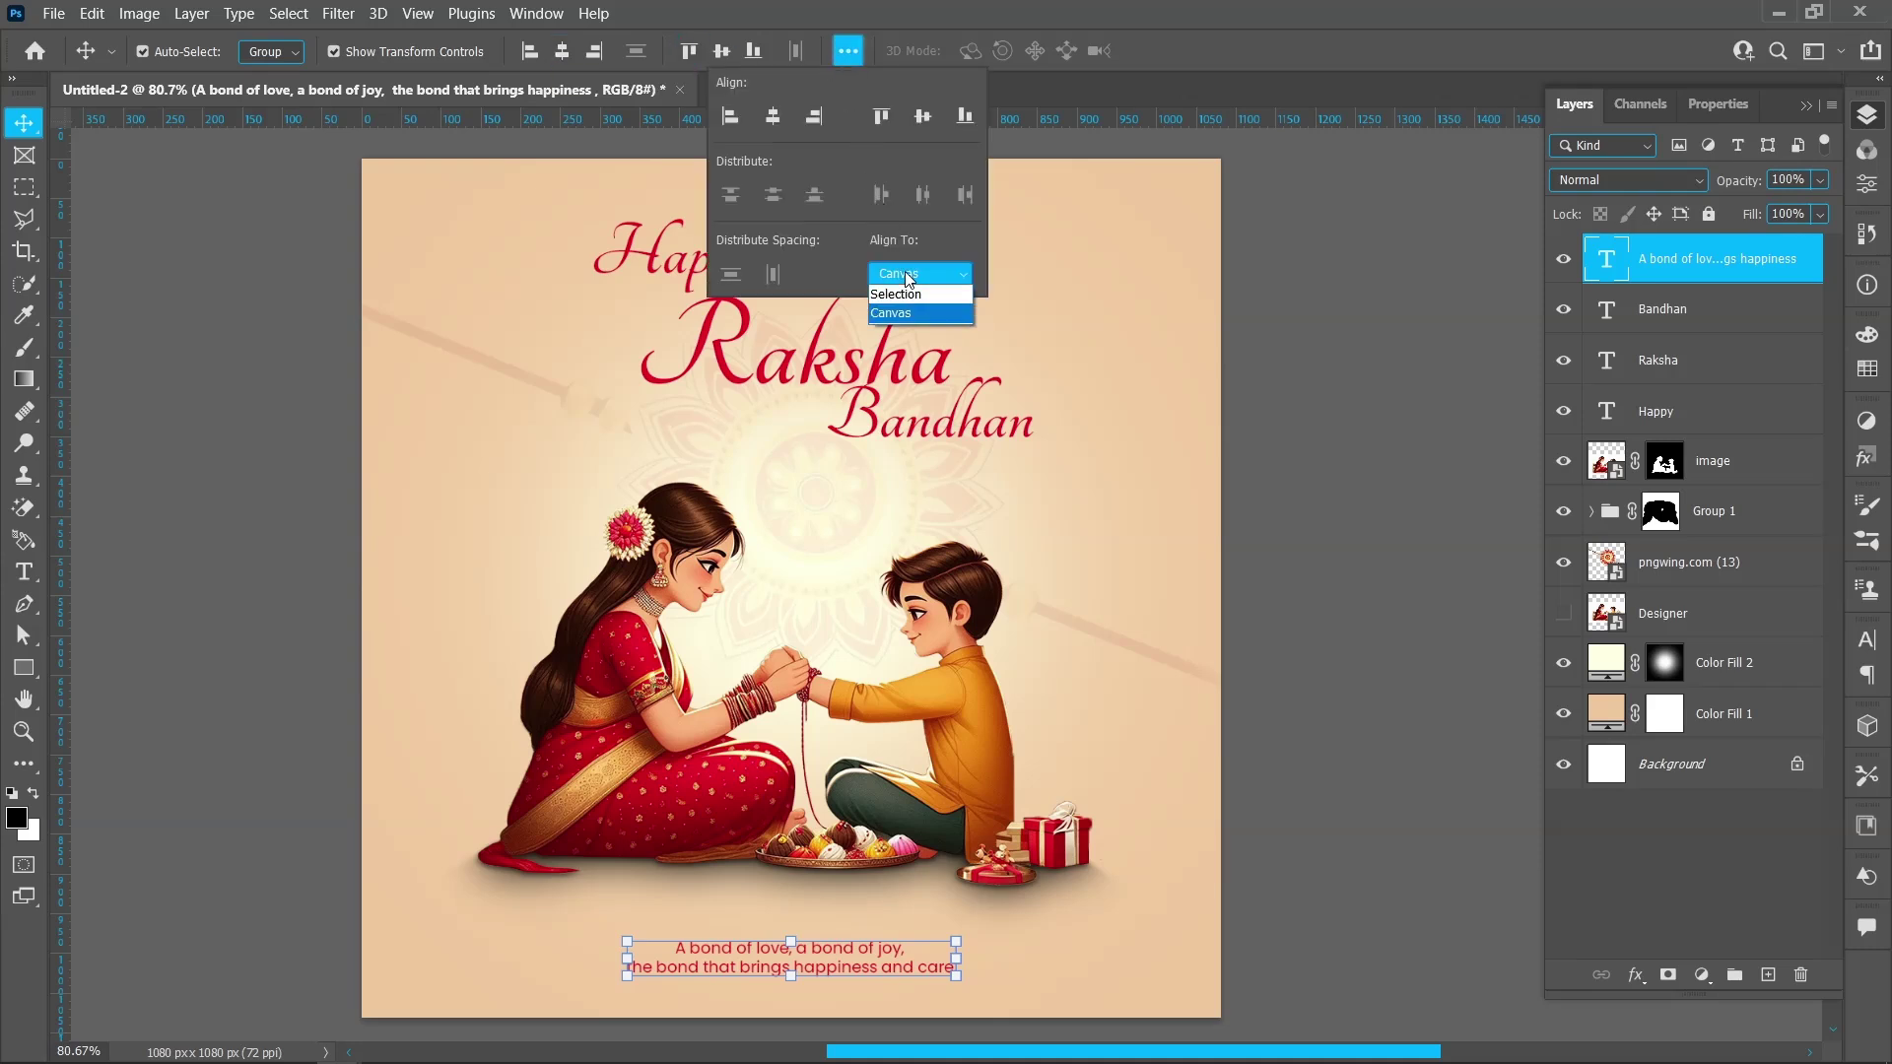
pyautogui.click(918, 311)
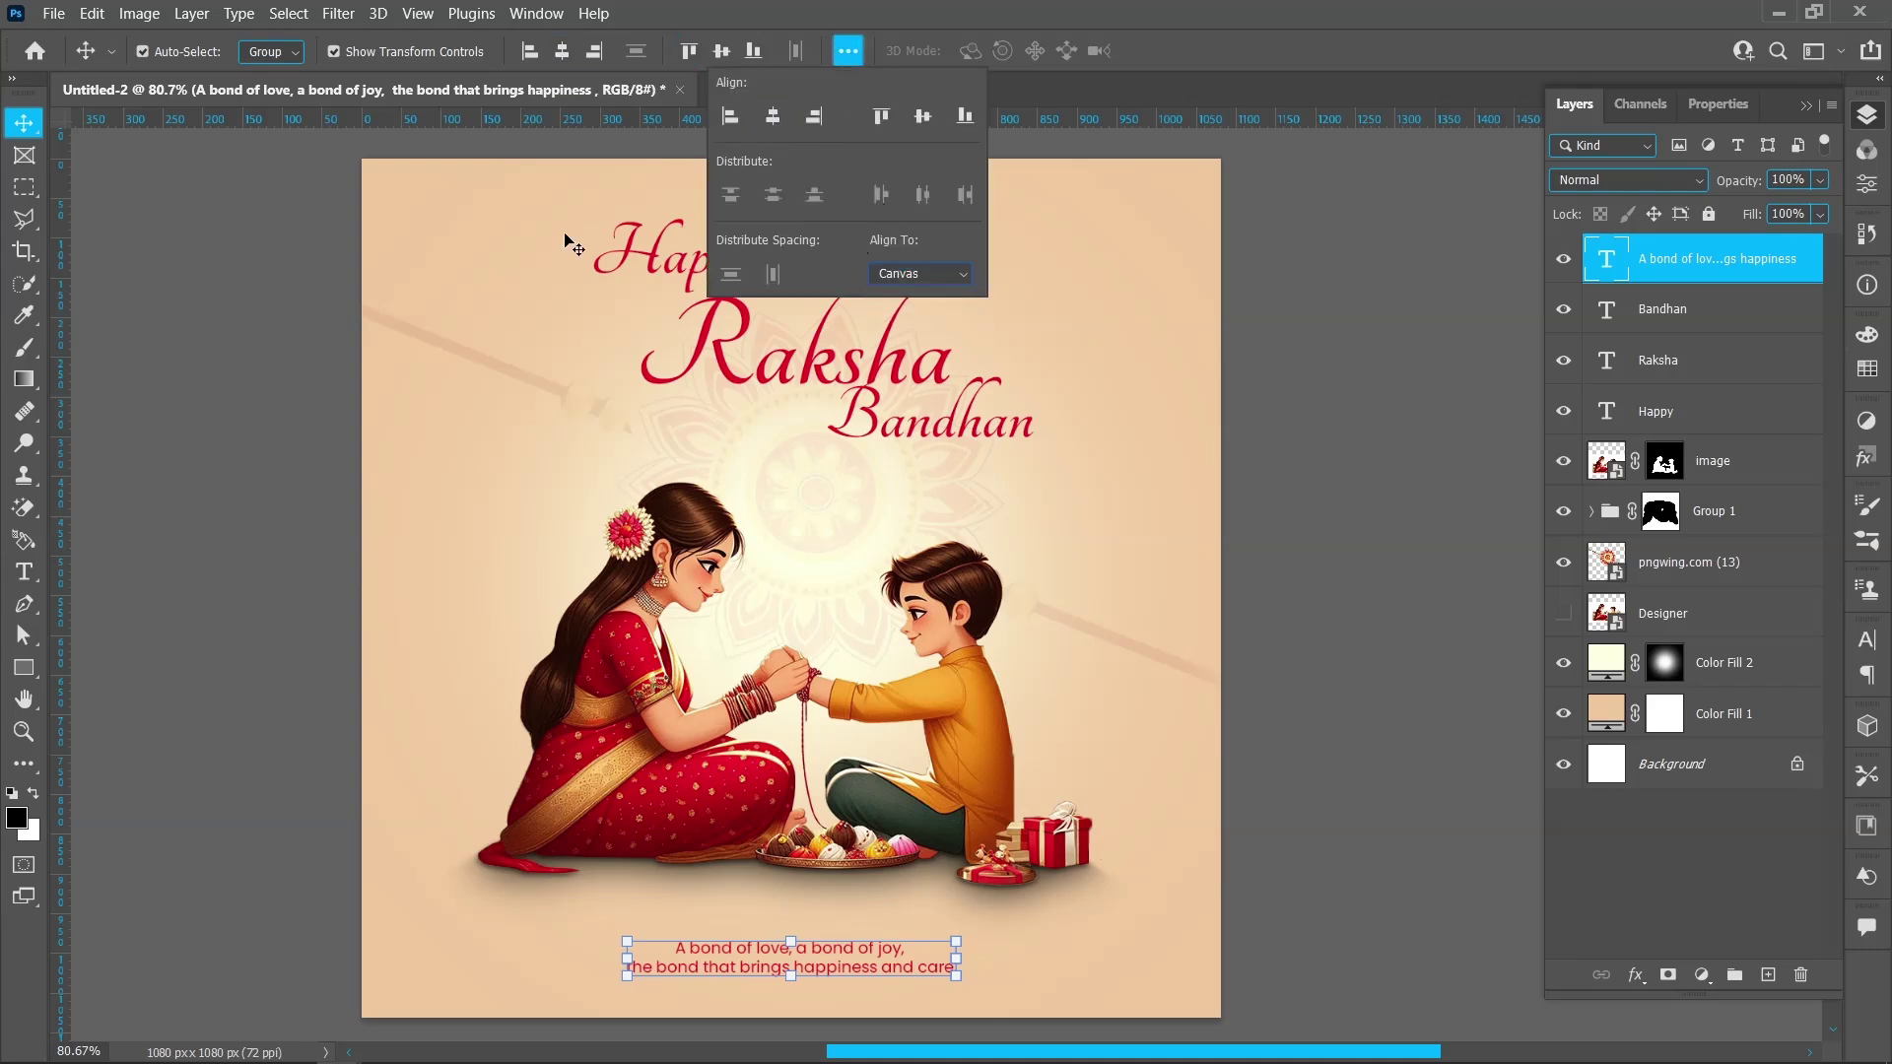
pyautogui.click(220, 351)
# - Group the Happy, Raksha and Bandhan layers as 'headline' and scale it to about 86%
pyautogui.click(679, 279)
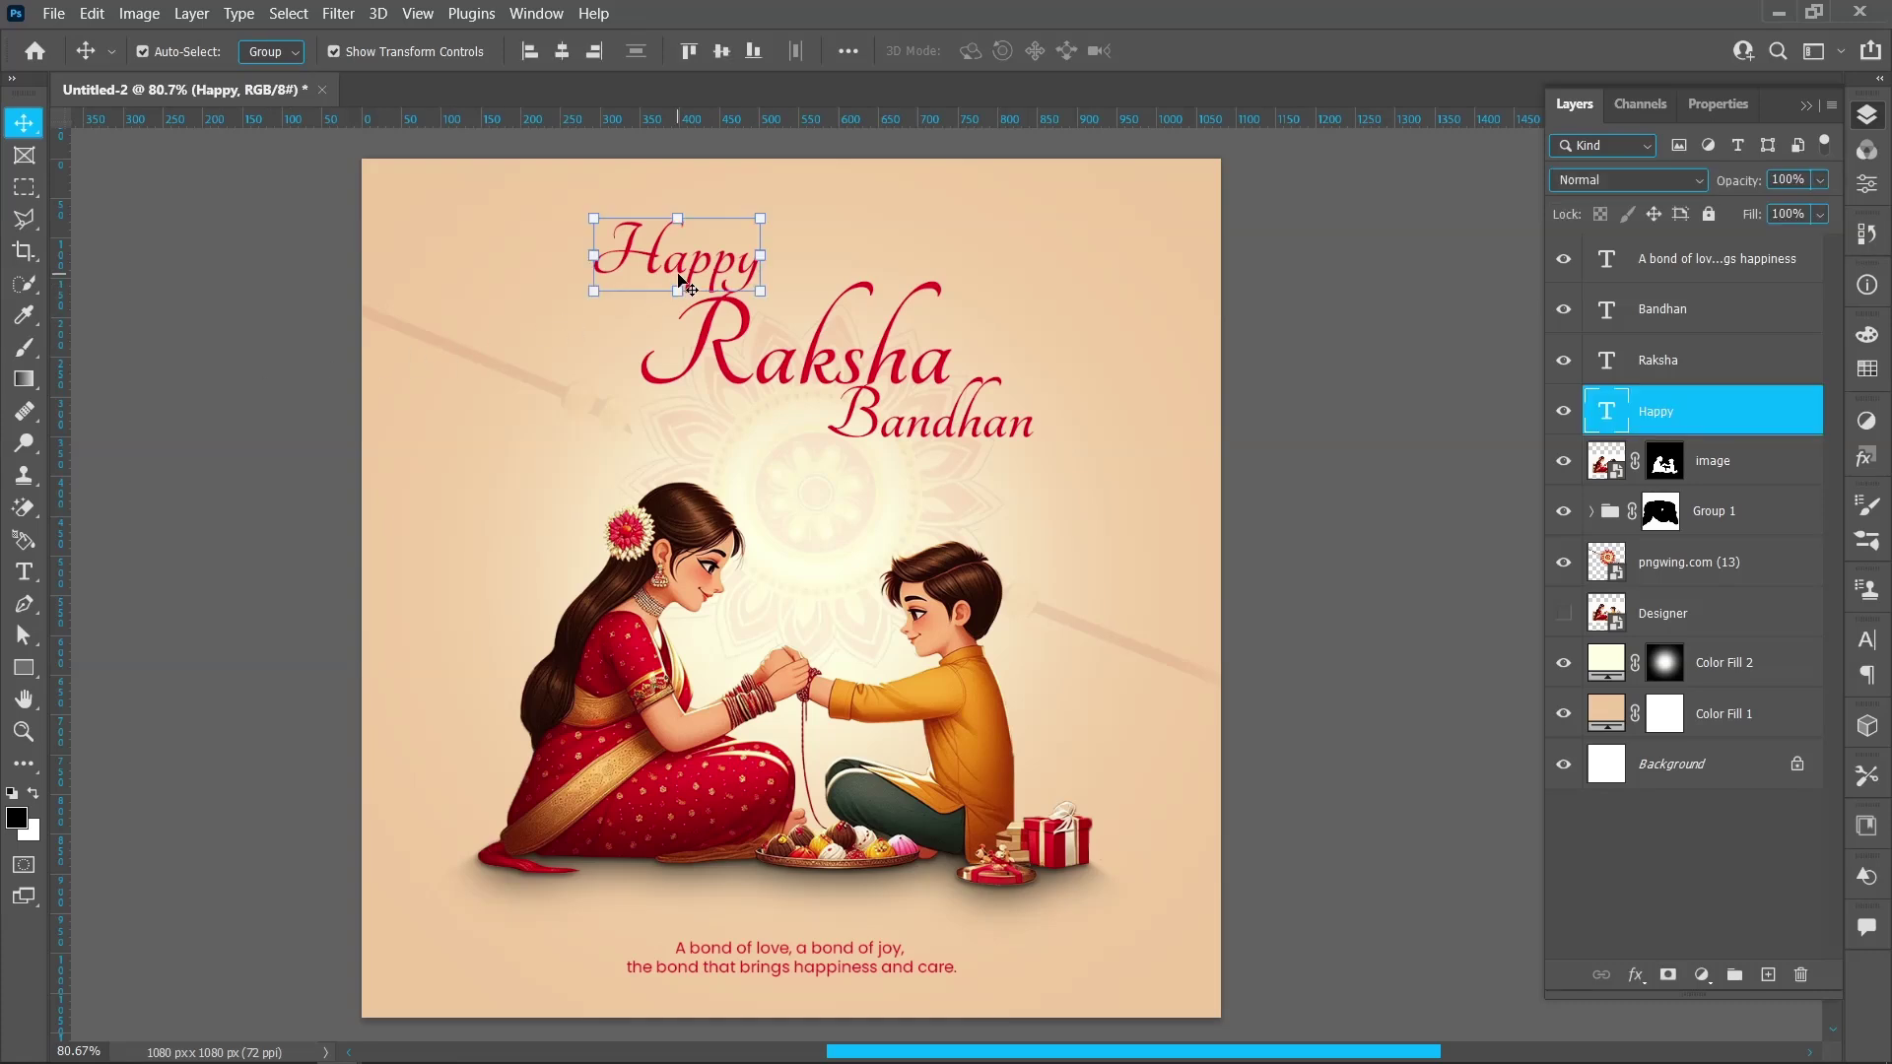
pyautogui.keyDown('shift'); pyautogui.click(792, 382); pyautogui.keyUp('shift')
pyautogui.keyDown('shift'); pyautogui.click(971, 431); pyautogui.keyUp('shift')
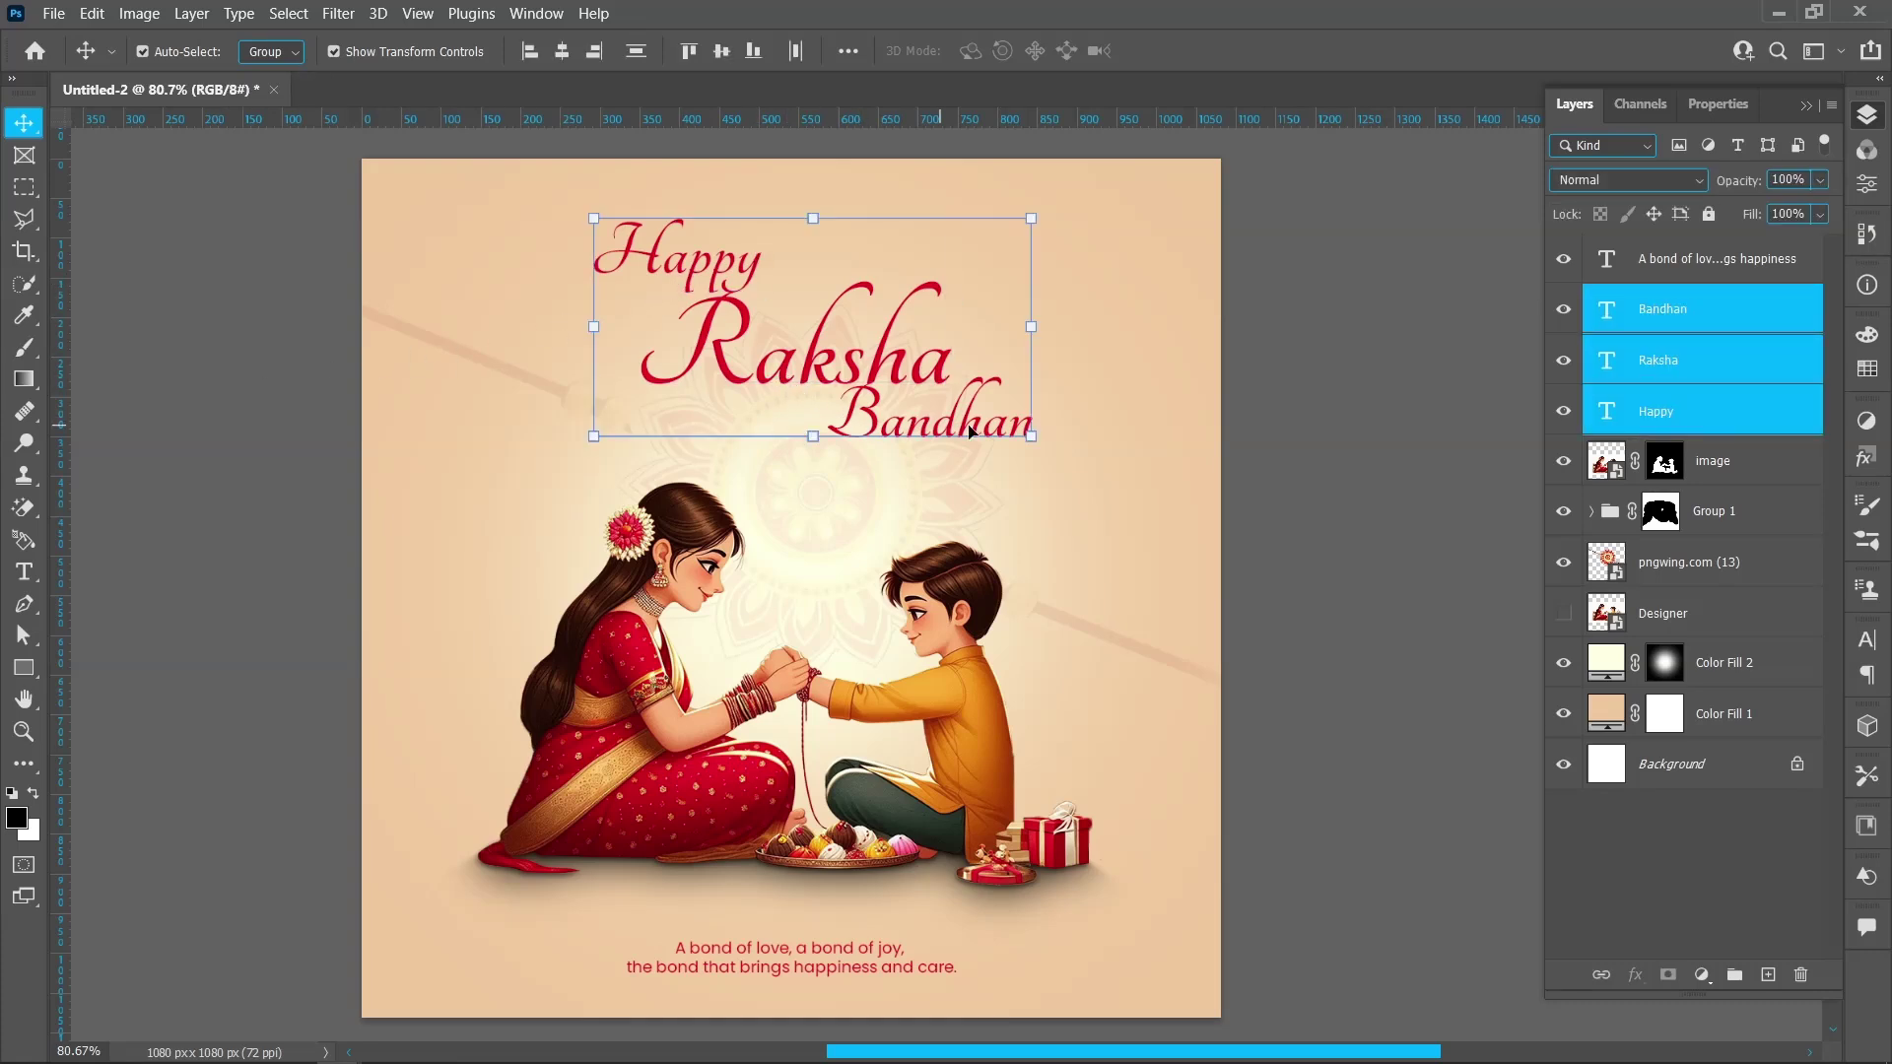
pyautogui.click(1734, 974)
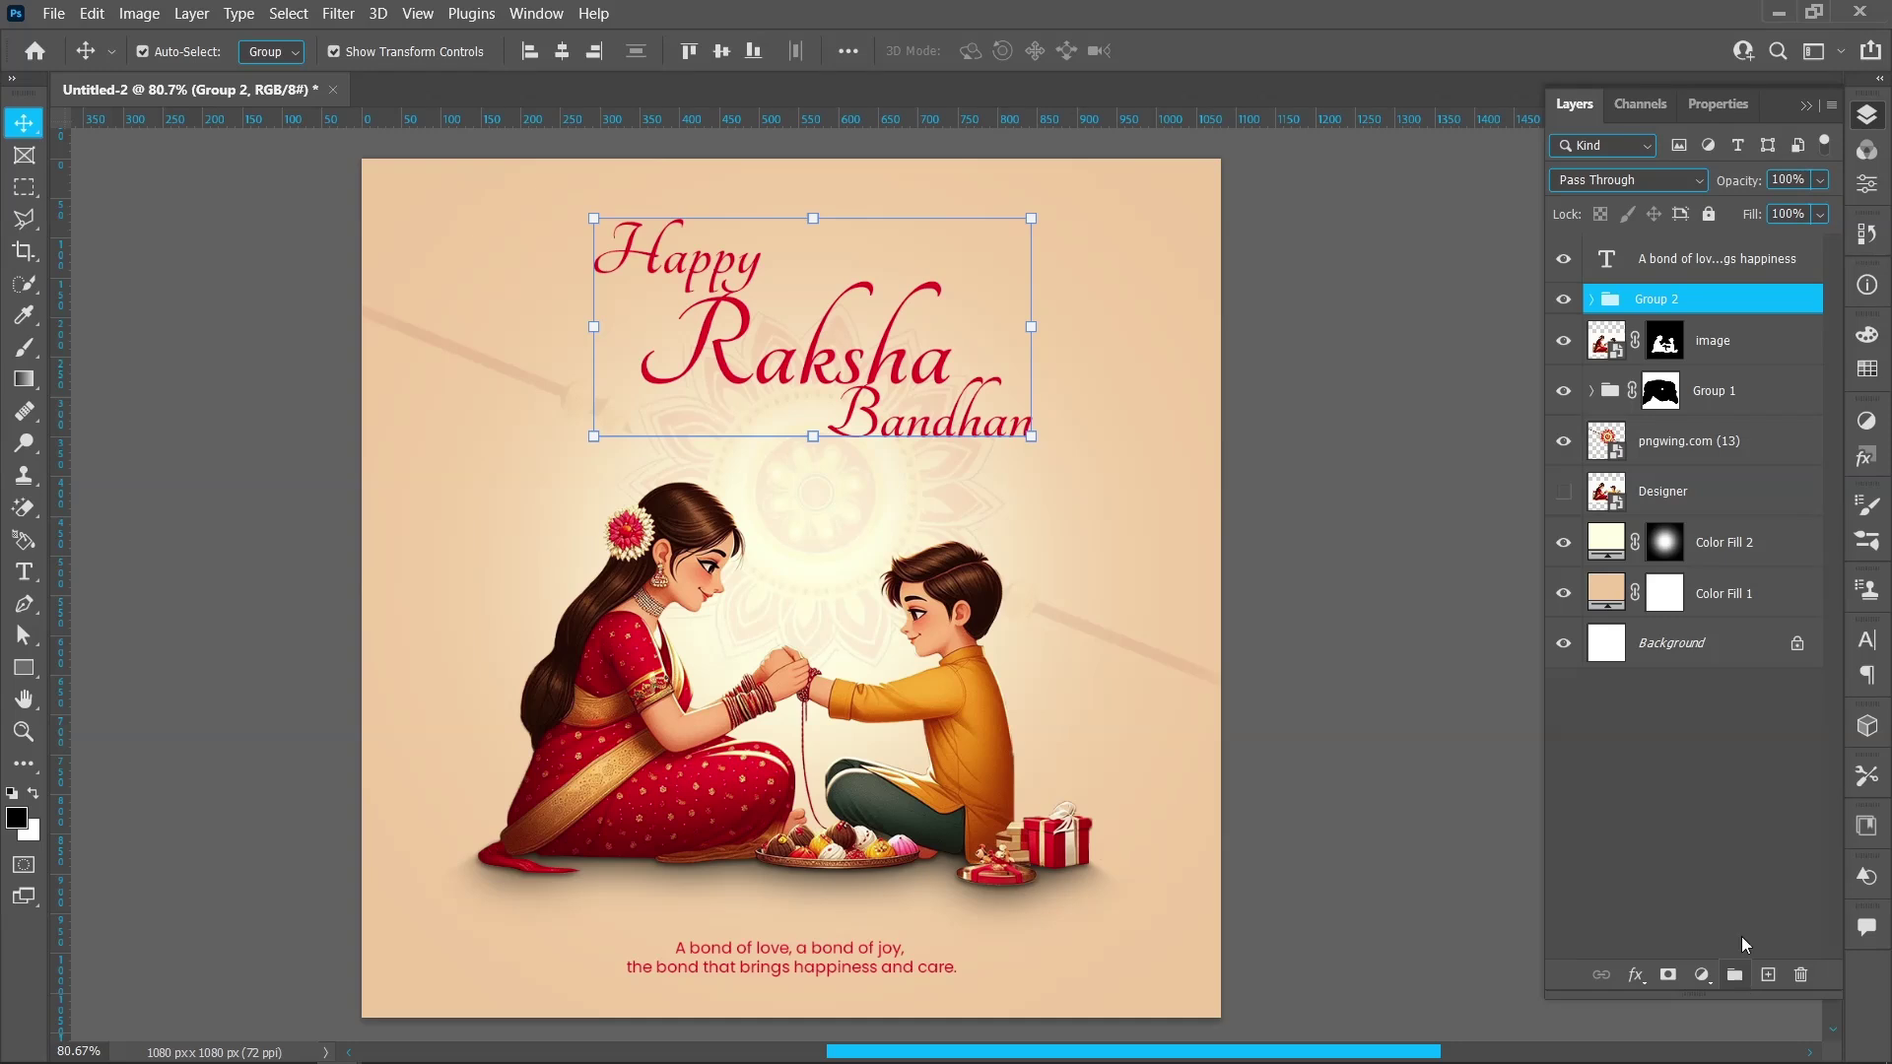
pyautogui.doubleClick(1664, 306)
pyautogui.write('headline')
pyautogui.press('Return')
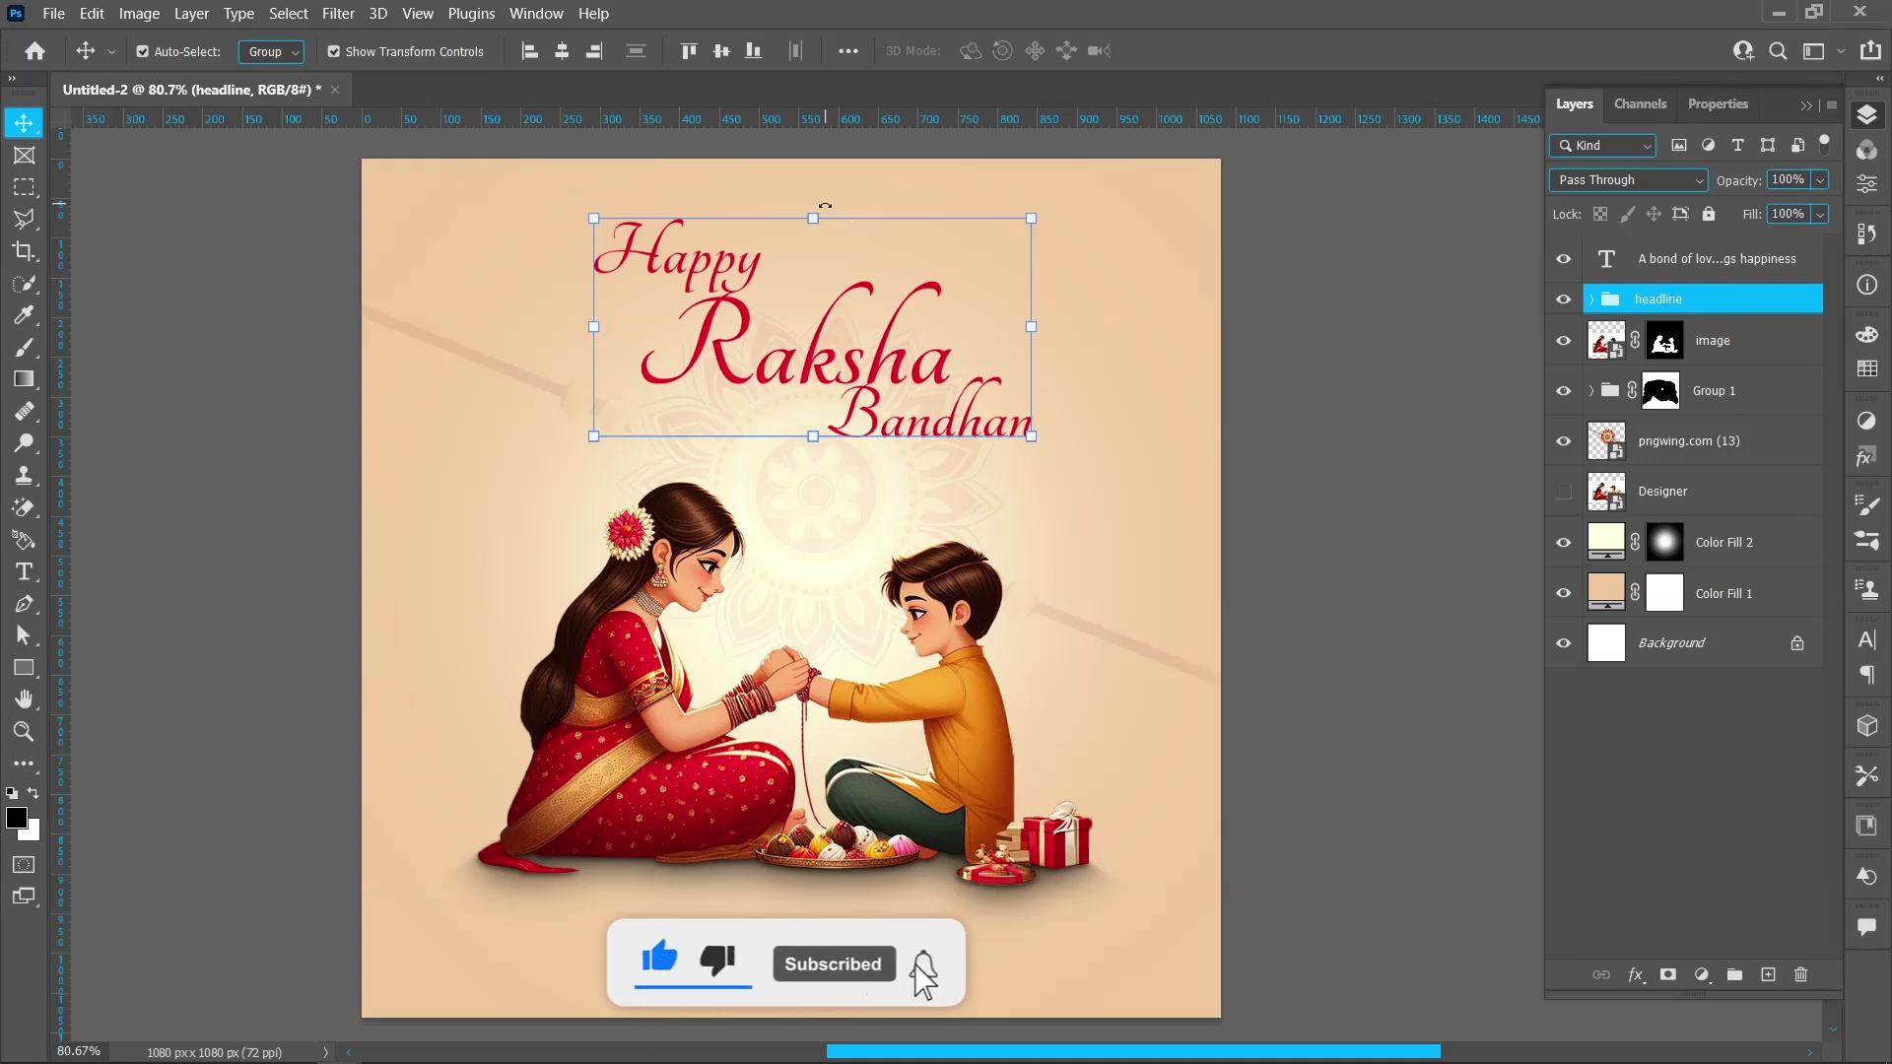
pyautogui.moveTo(813, 218); pyautogui.dragTo(826, 326)
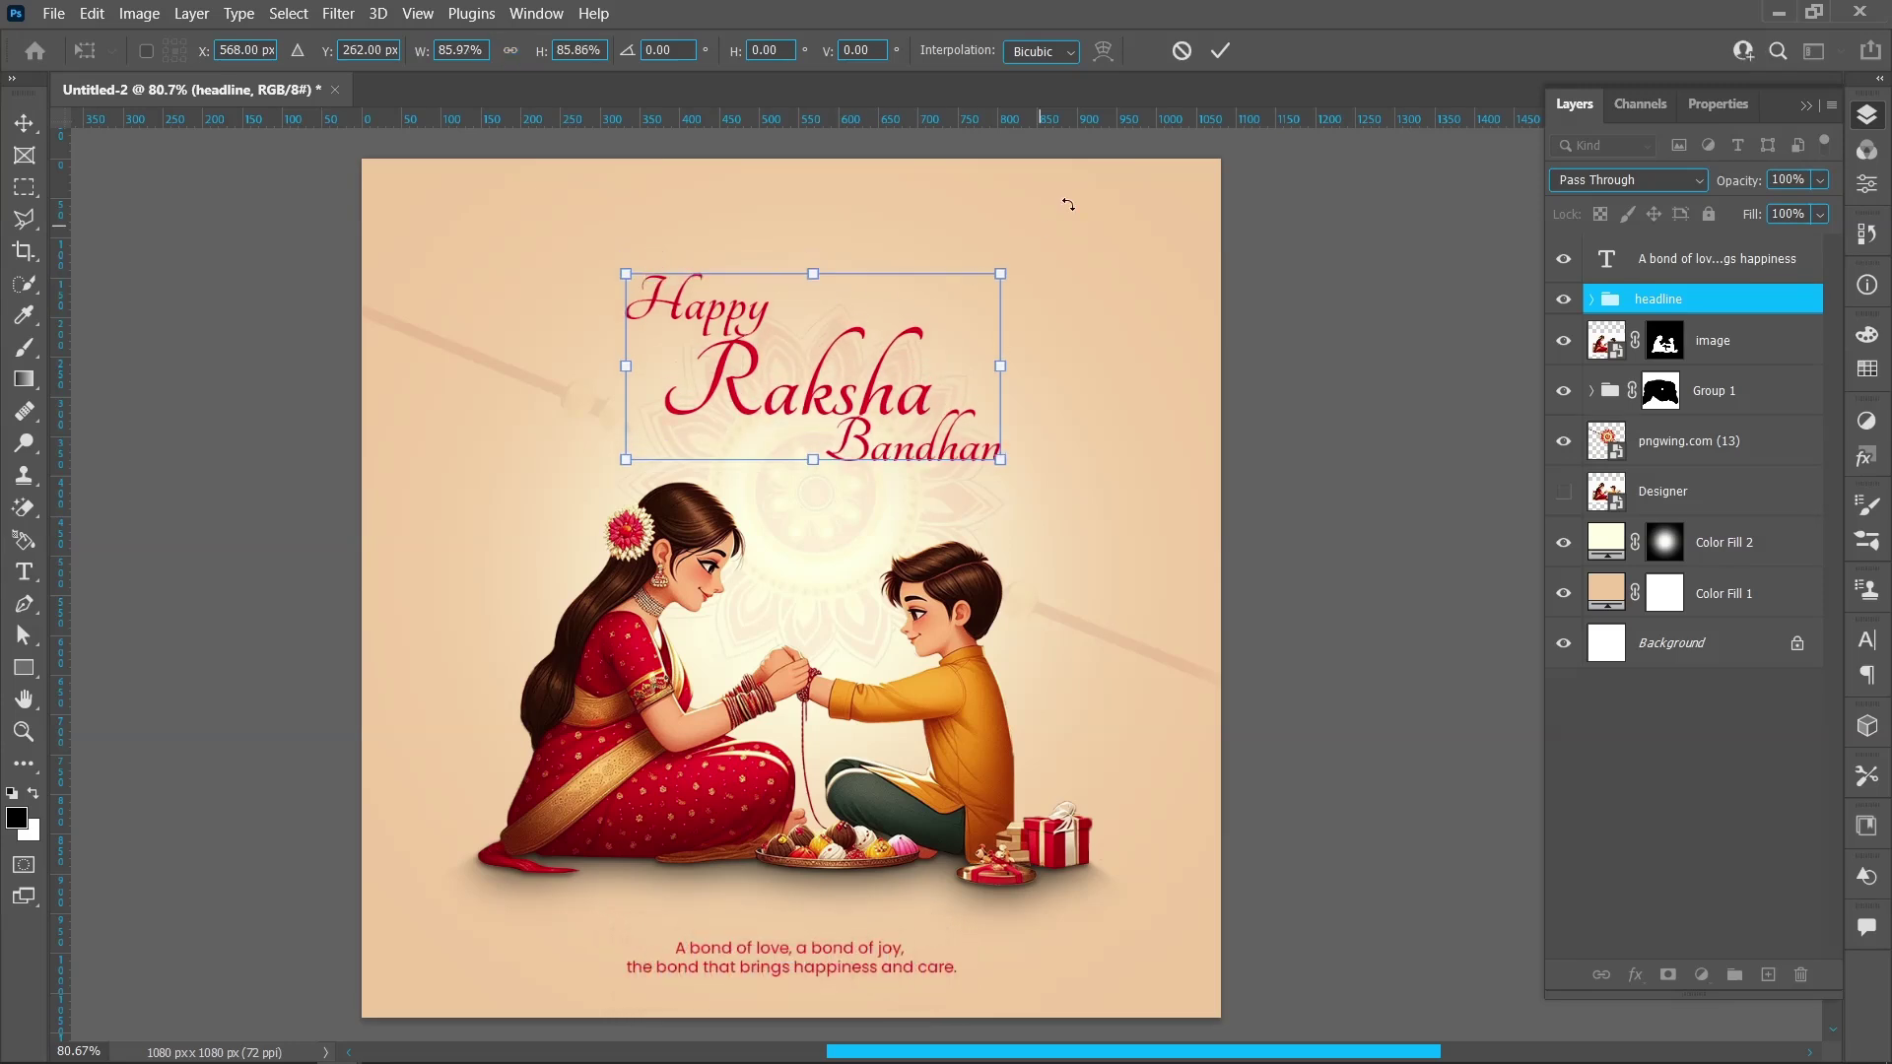
# - Group the siblings 'image' layer and 'Group 1' into a group named 'image'
pyautogui.click(1221, 51)
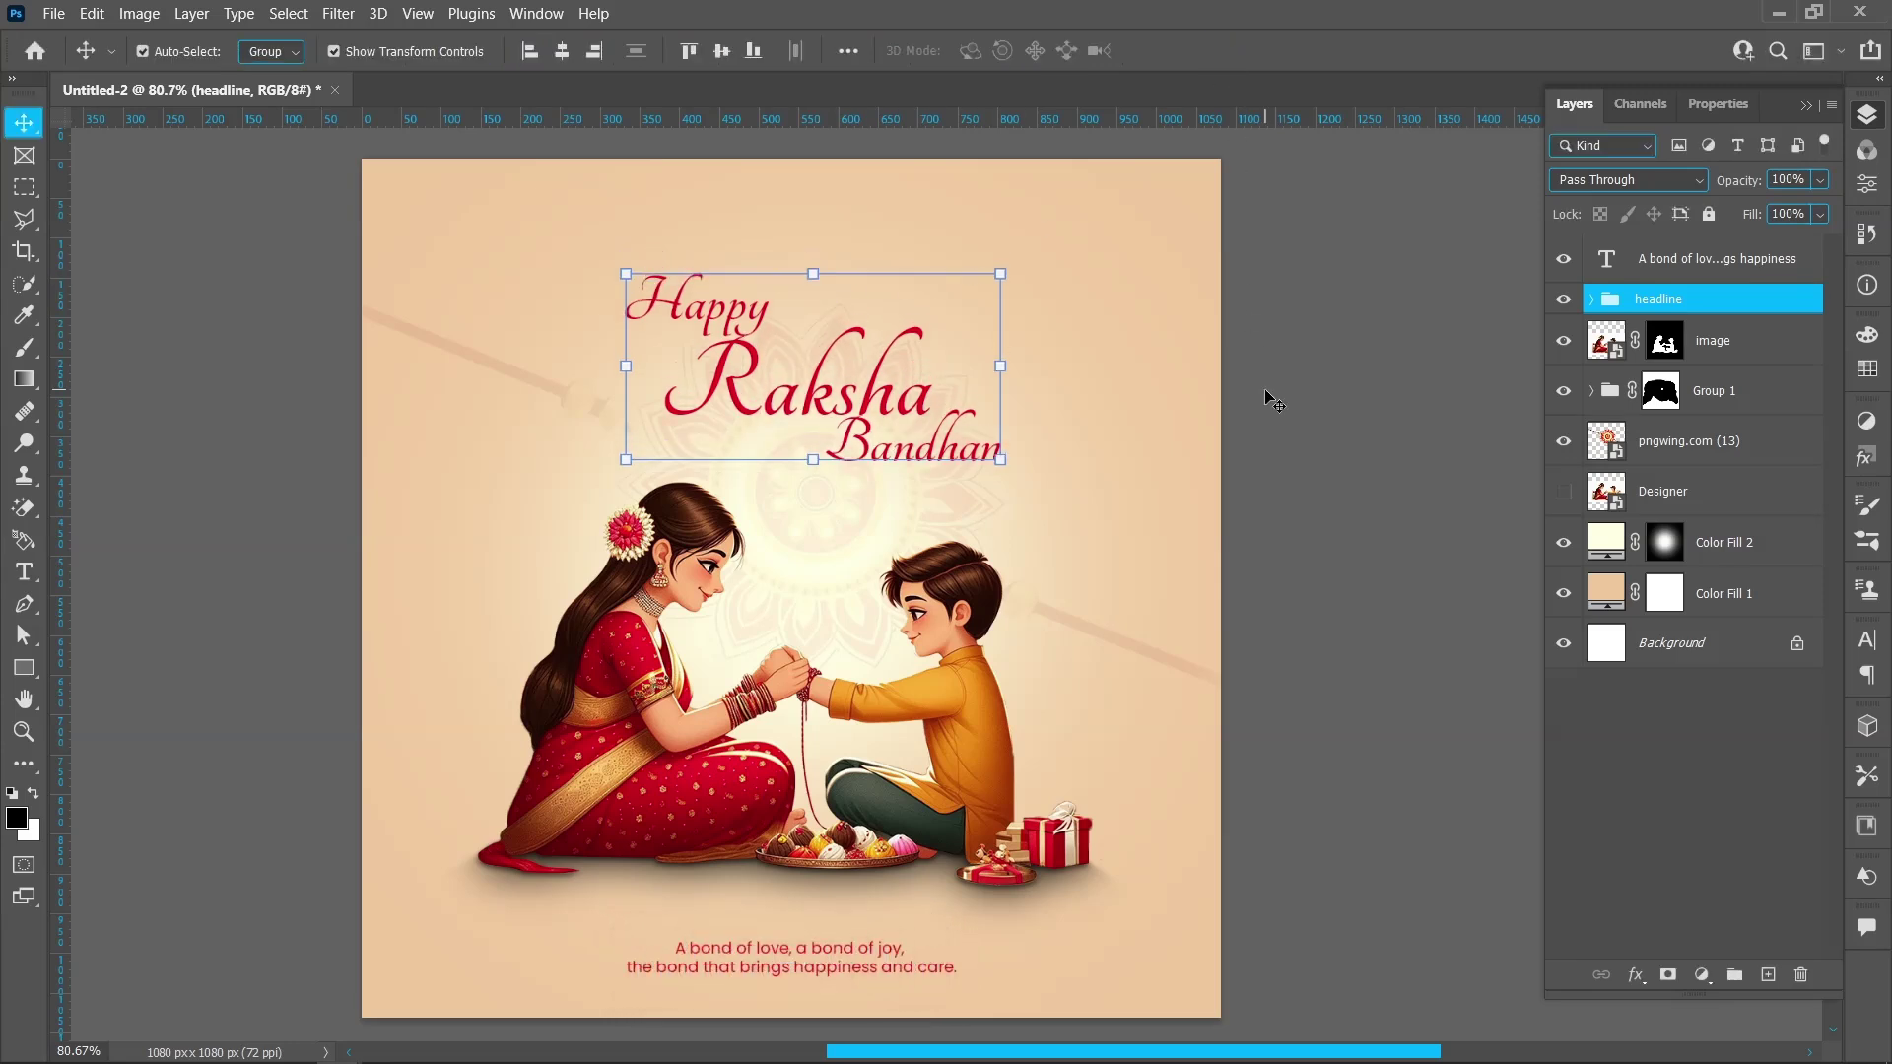
pyautogui.click(1265, 391)
pyautogui.click(1714, 342)
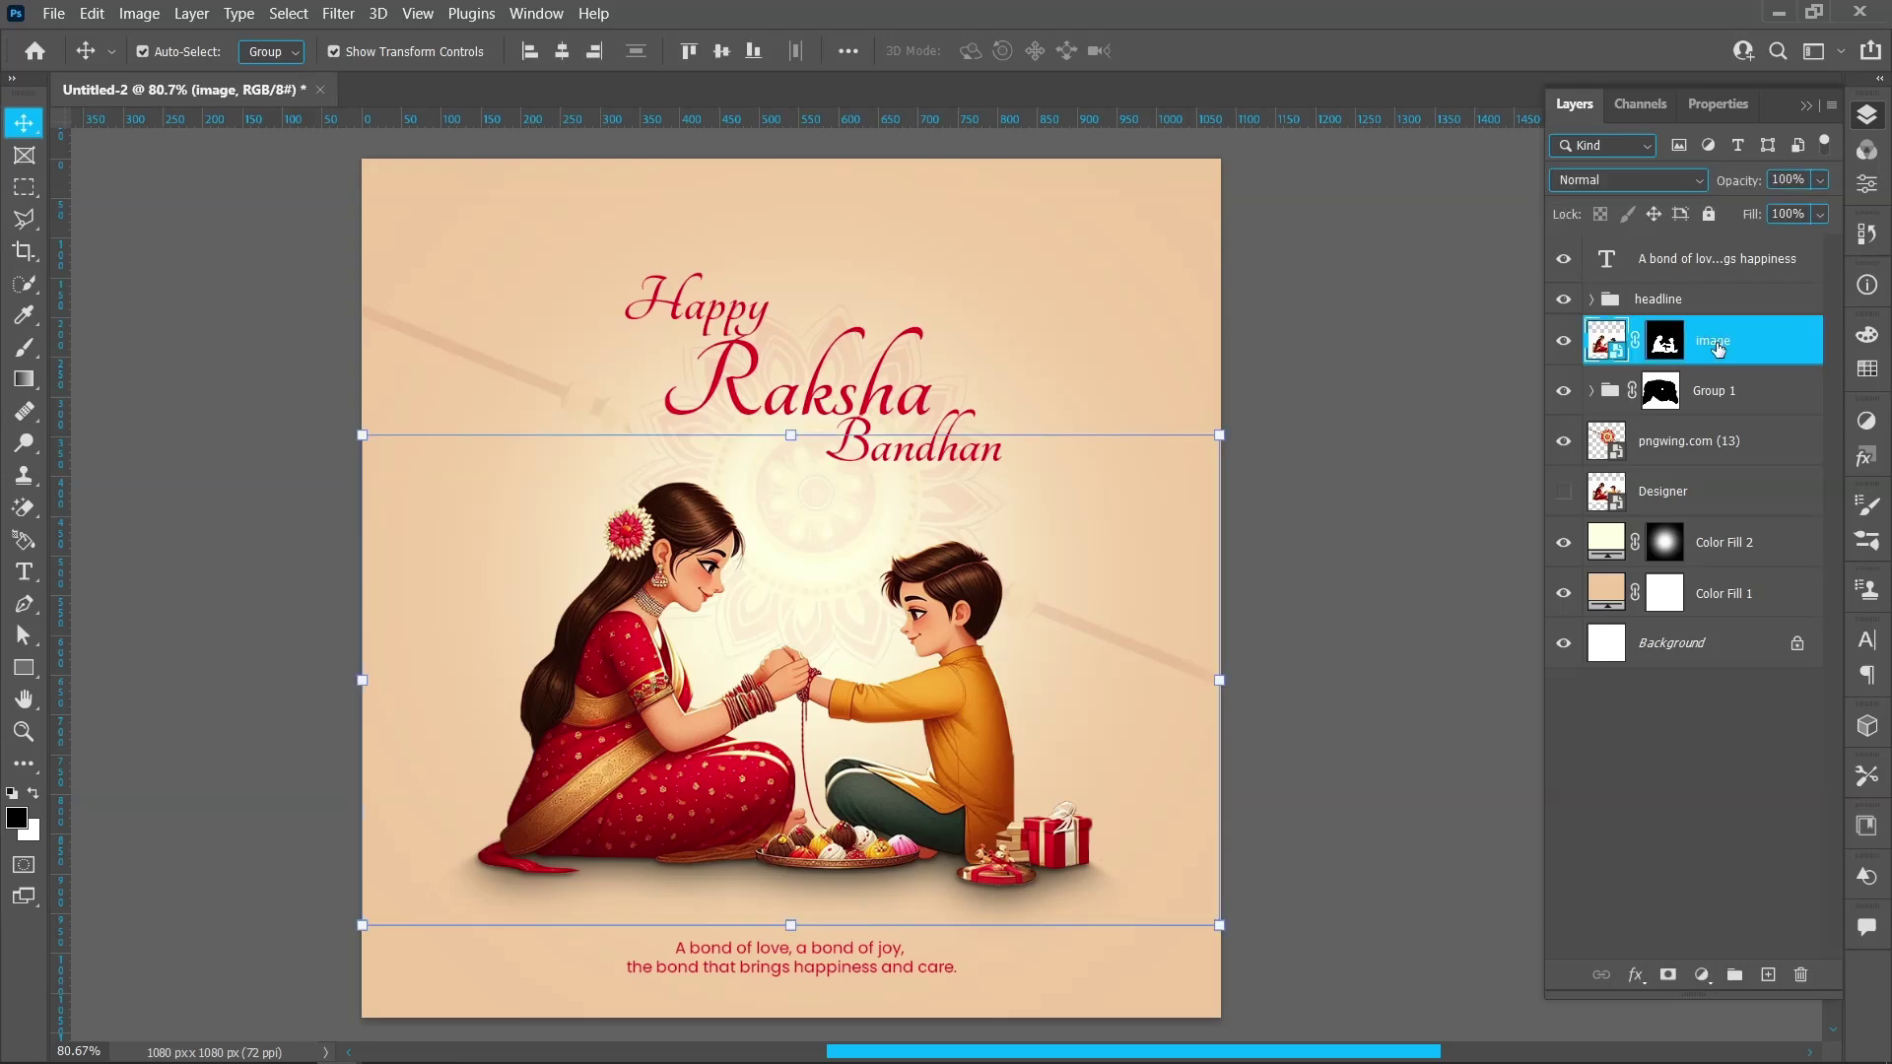
pyautogui.keyDown('shift'); pyautogui.click(1715, 394); pyautogui.keyUp('shift')
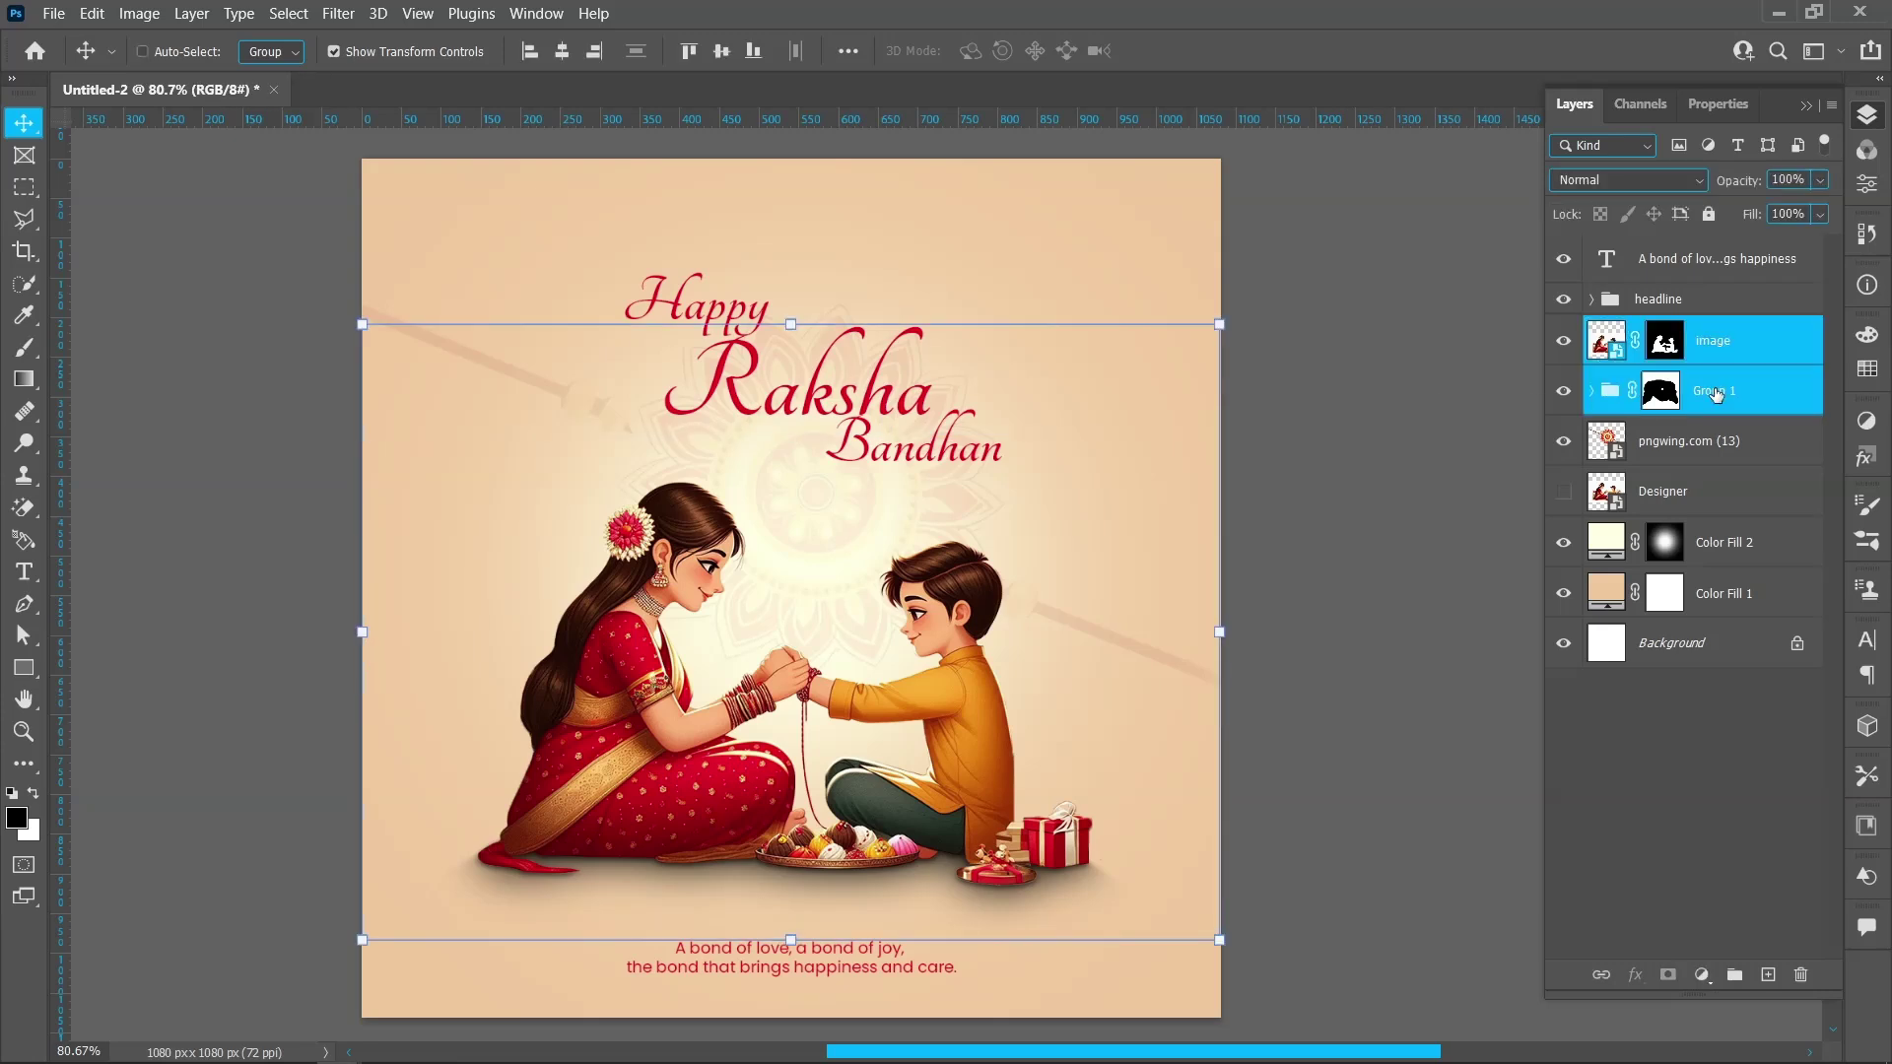
pyautogui.hotkey('ctrl', 'g')
pyautogui.doubleClick(1652, 331)
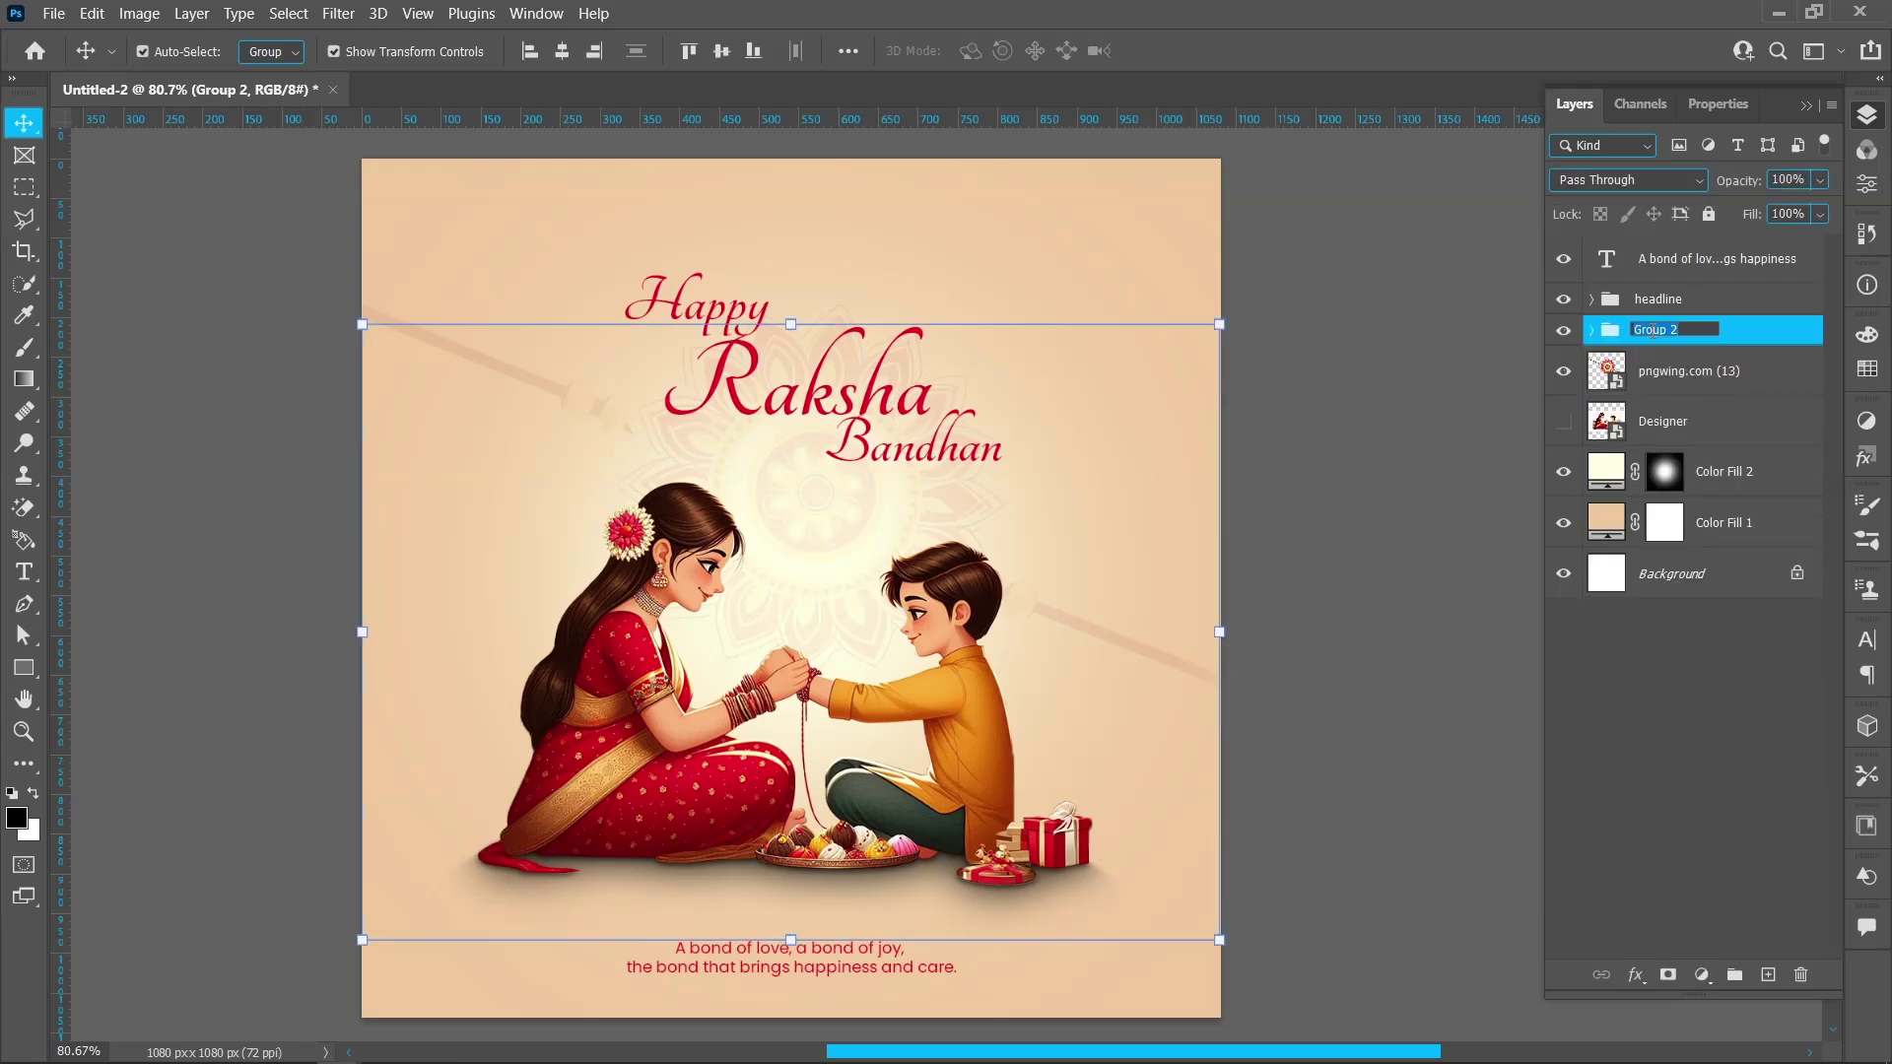
pyautogui.write('image')
pyautogui.press('Return')
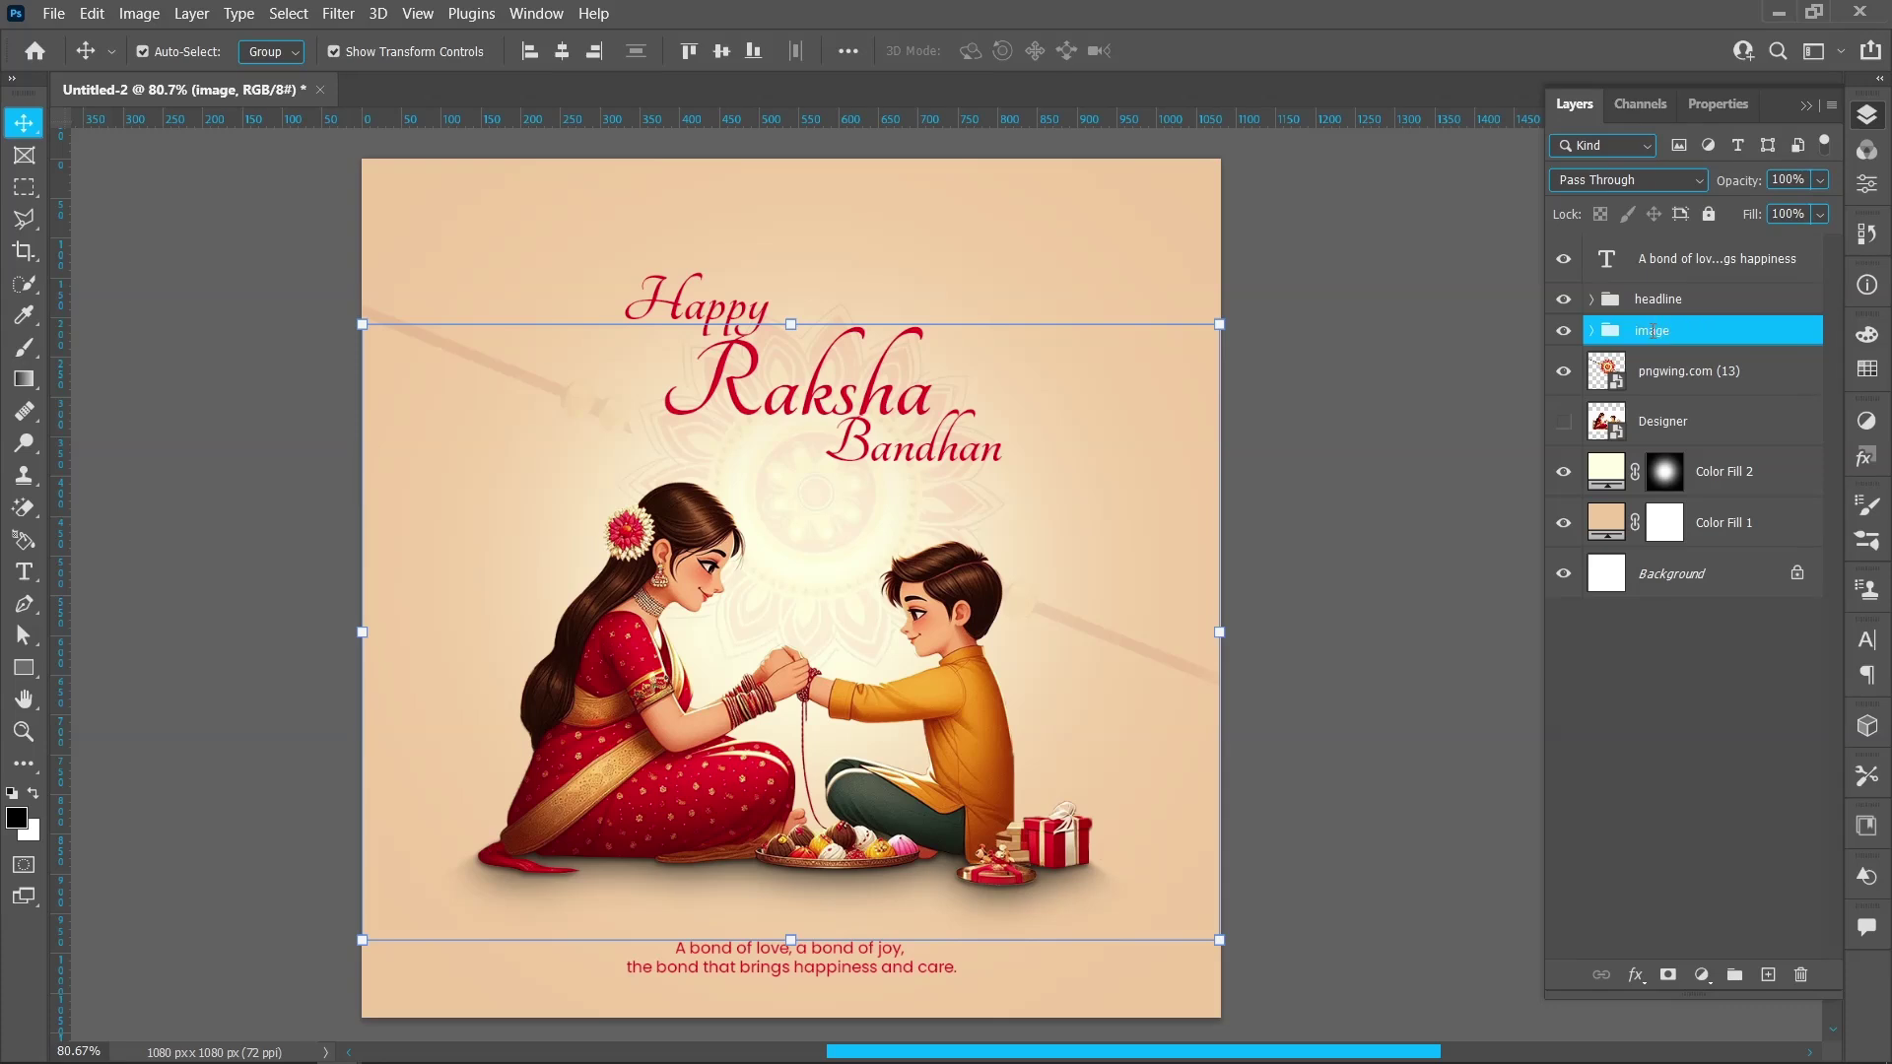
# - Lower the siblings illustration slightly and enlarge the headline group to about 114%
pyautogui.moveTo(790, 680); pyautogui.dragTo(788, 709)
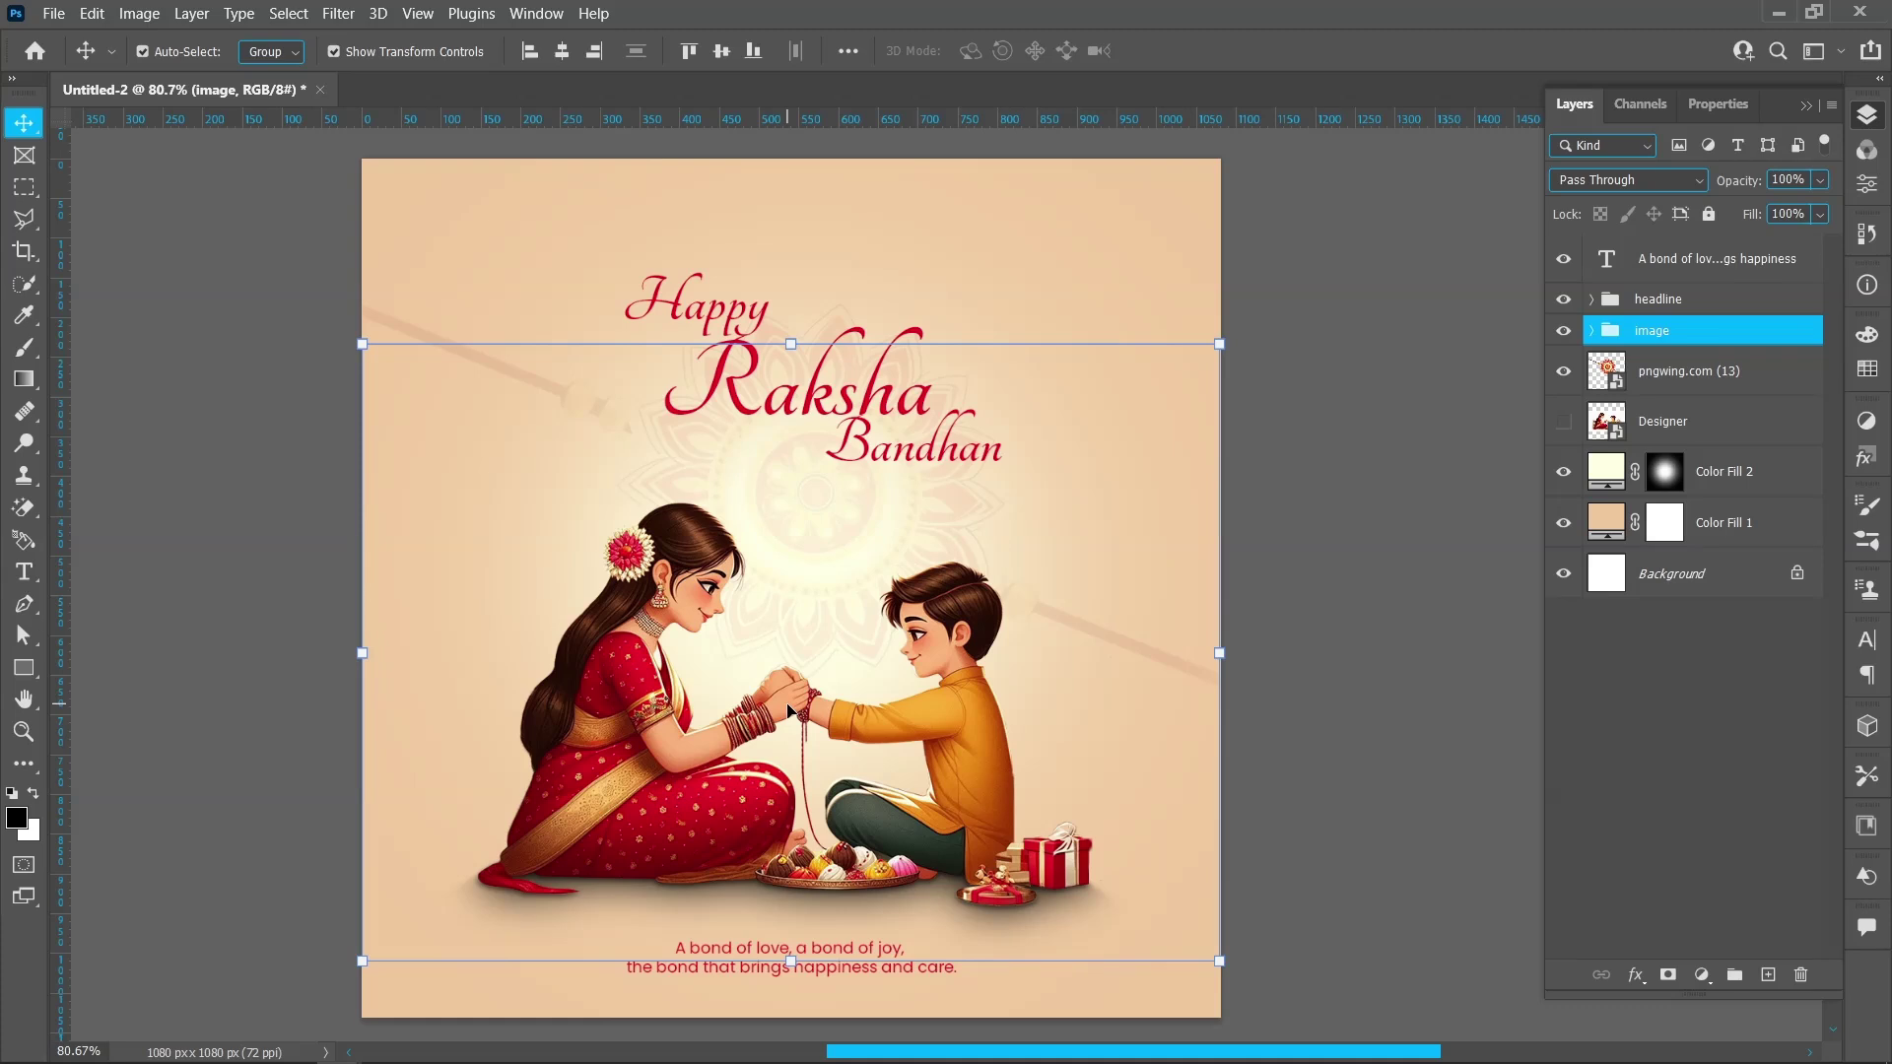
pyautogui.click(806, 407)
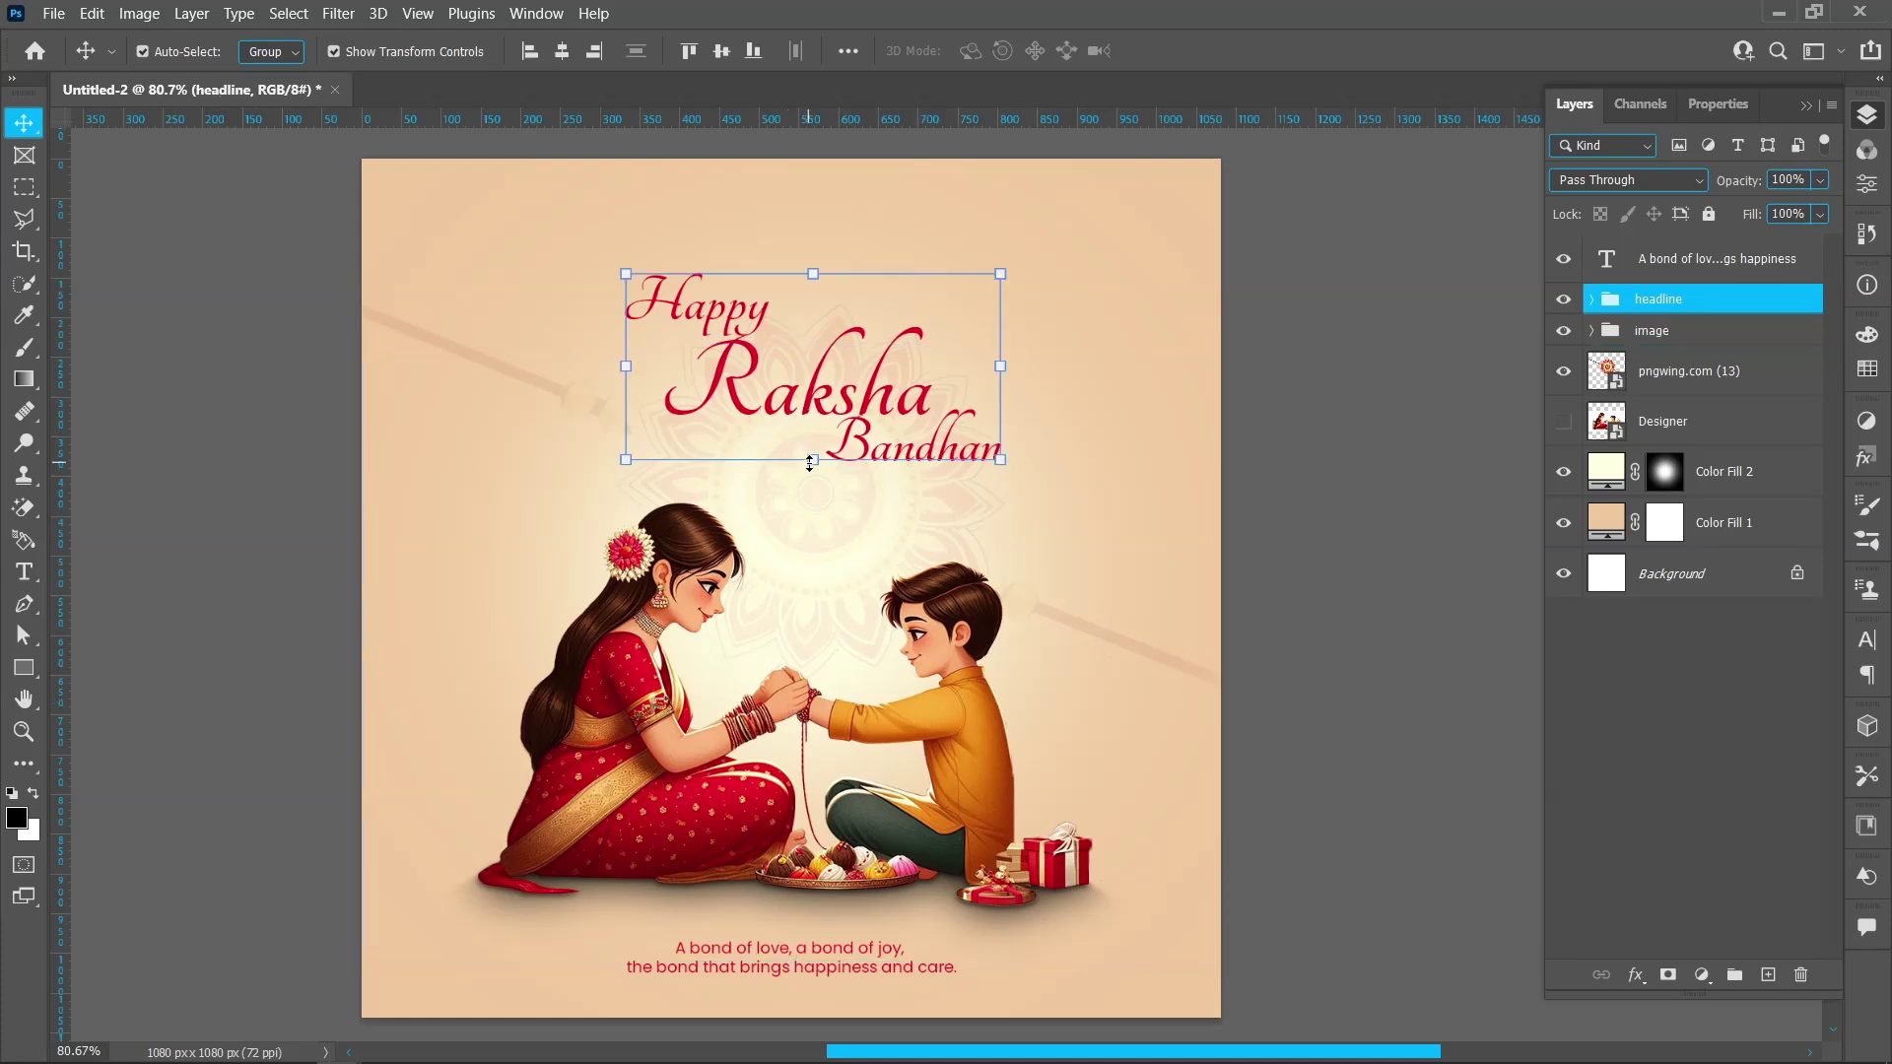
pyautogui.moveTo(810, 464); pyautogui.dragTo(812, 485)
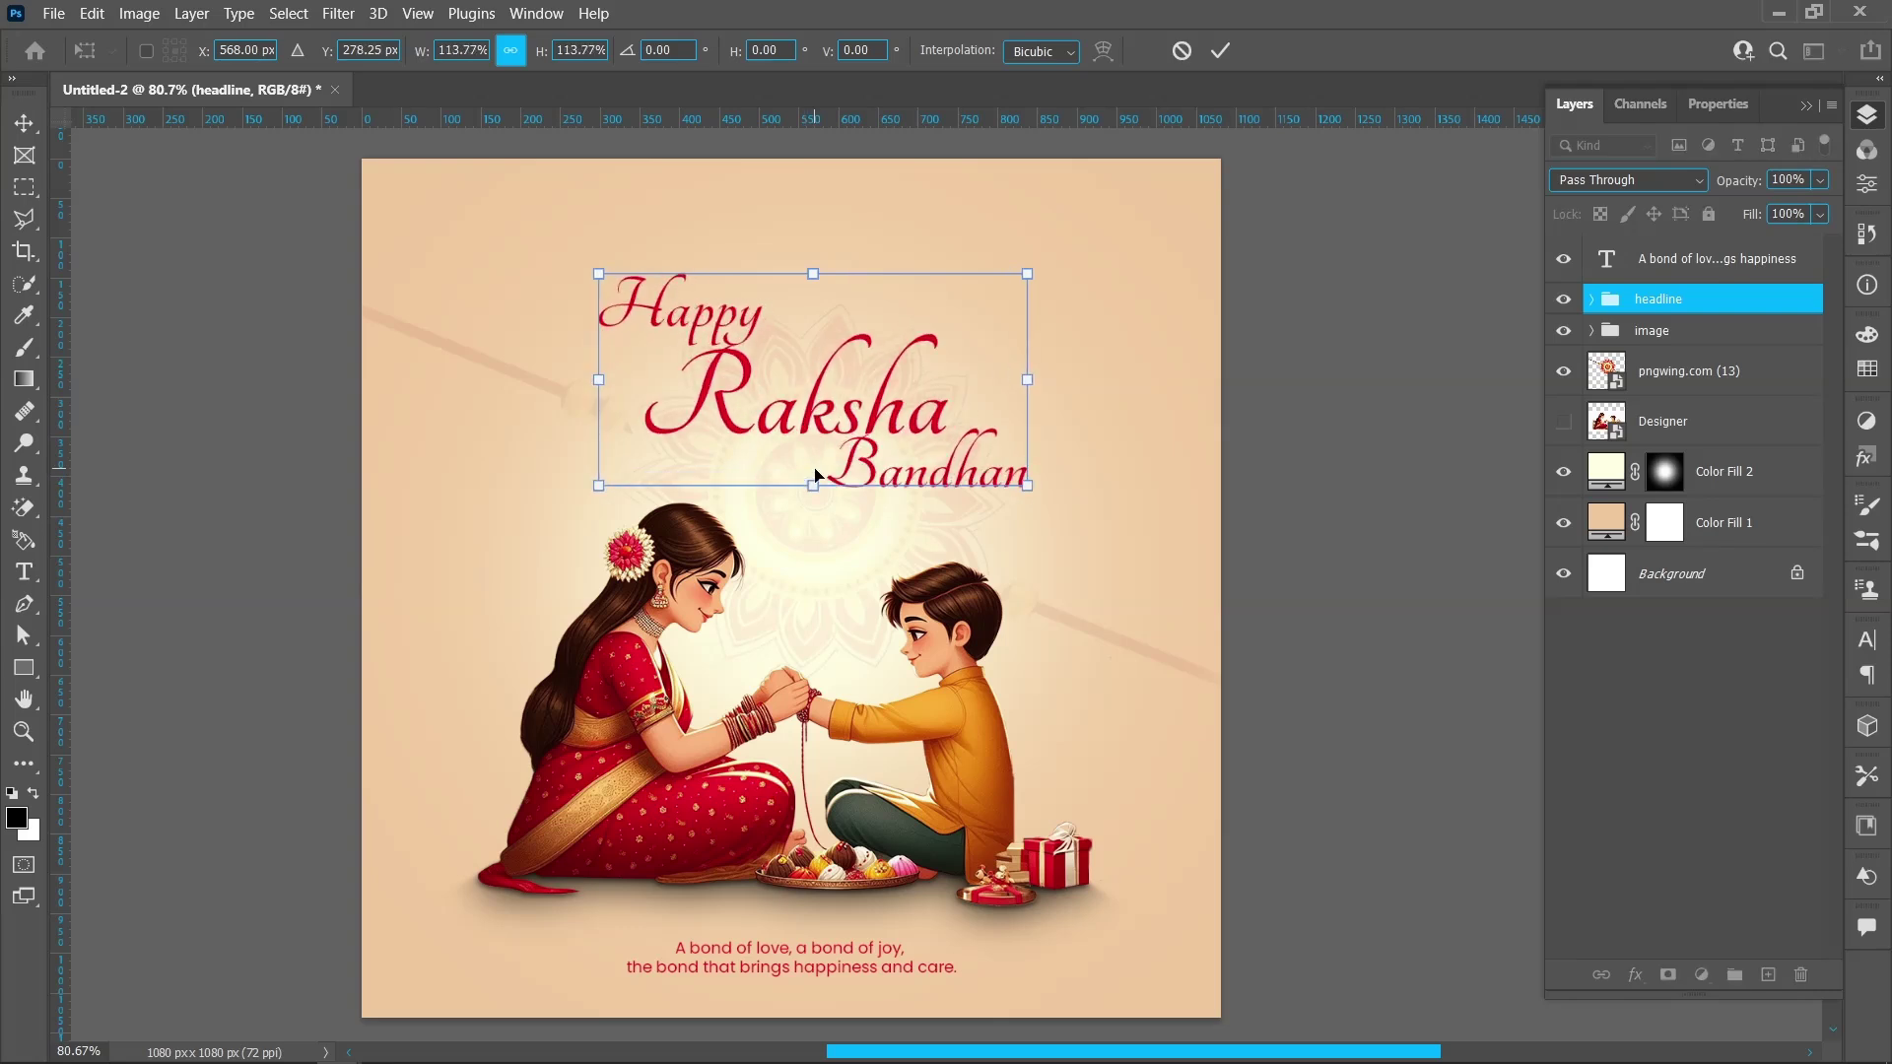
pyautogui.click(1222, 52)
pyautogui.click(1237, 422)
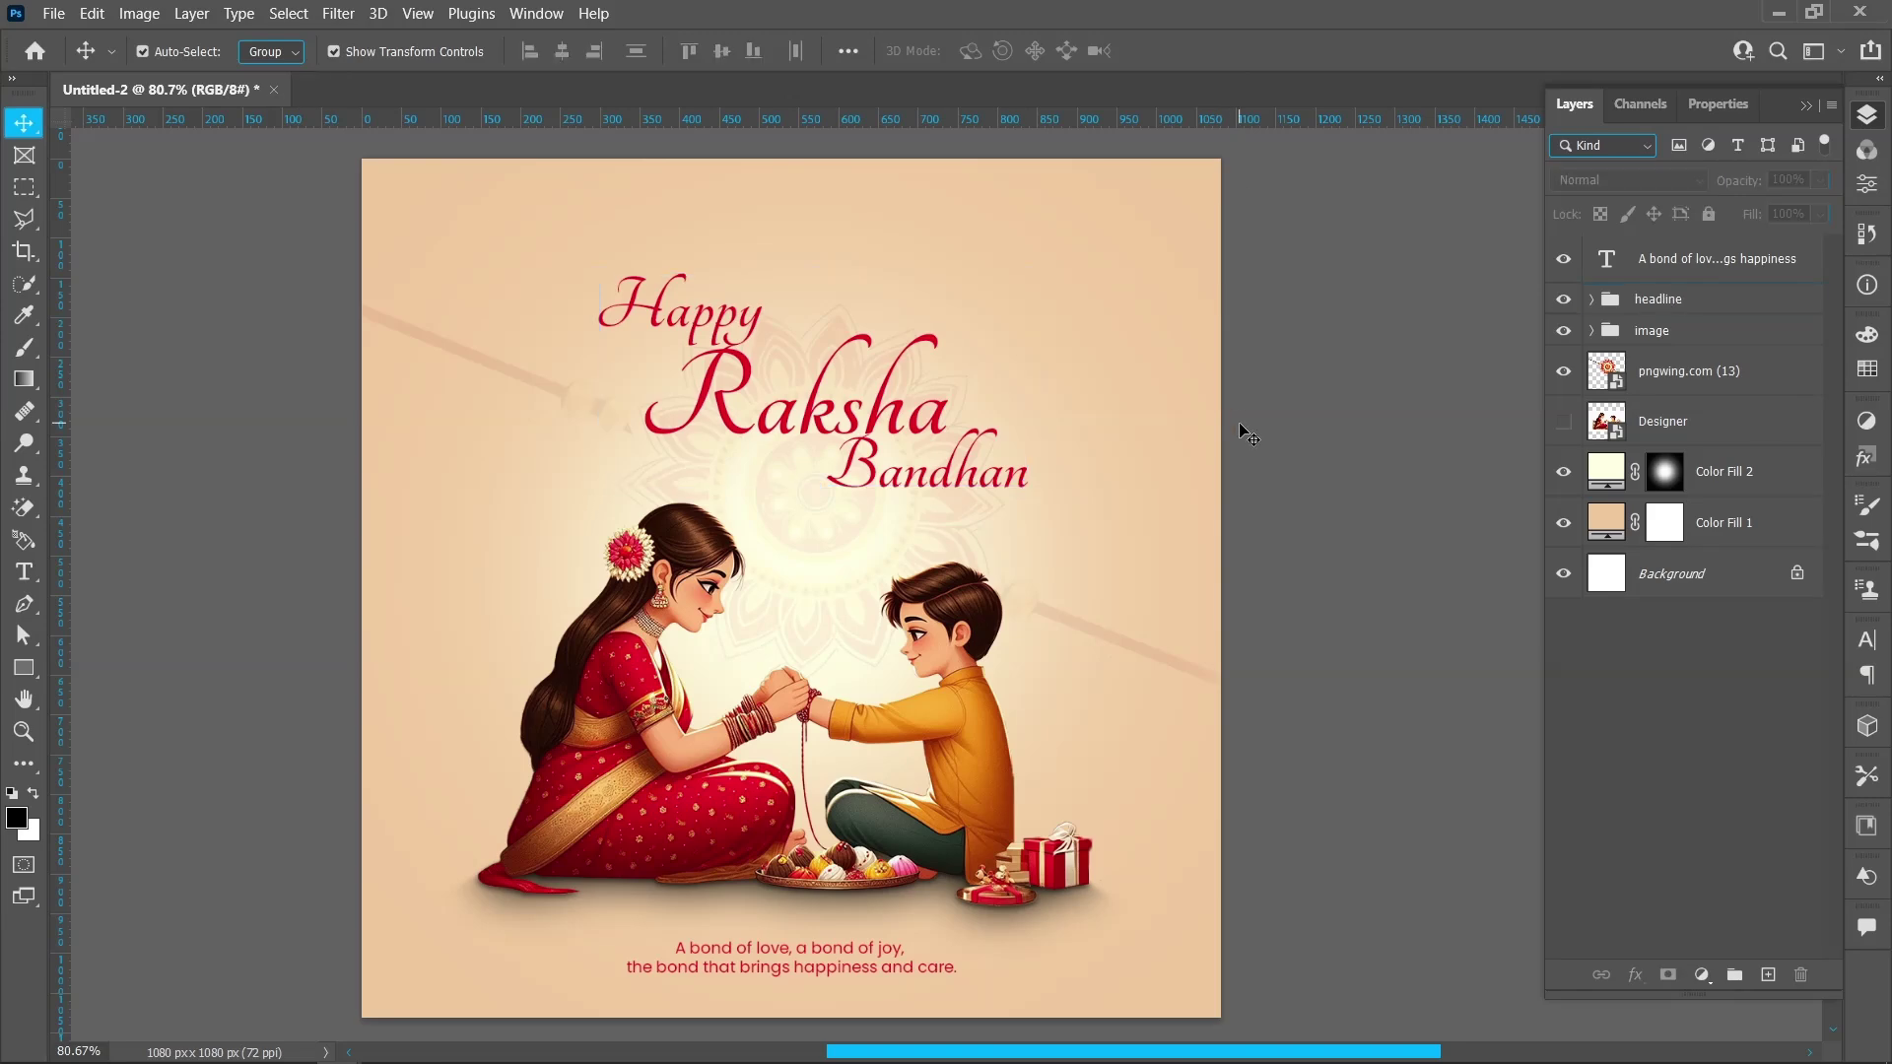